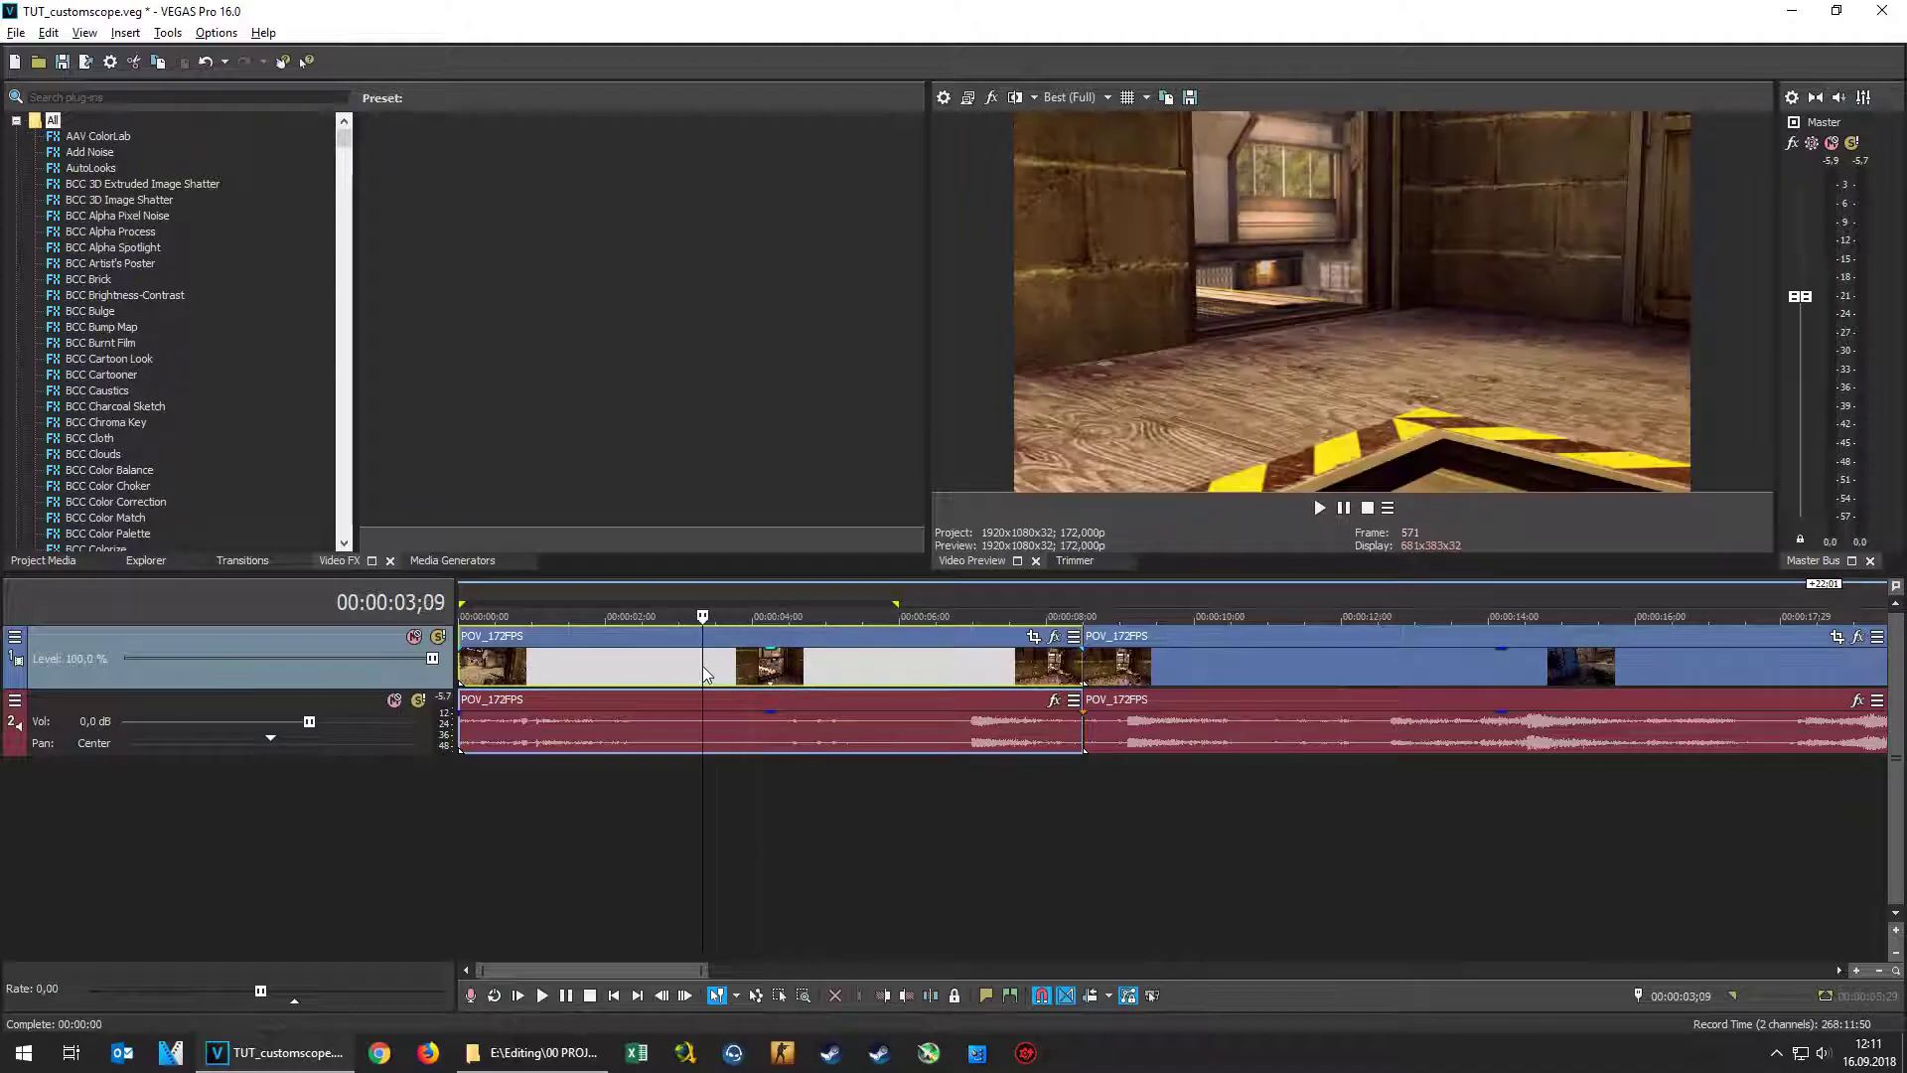
Split the first POV_172FPS clip at 00:00:02;12 and delete the portion before the cut
click(682, 673)
click(634, 659)
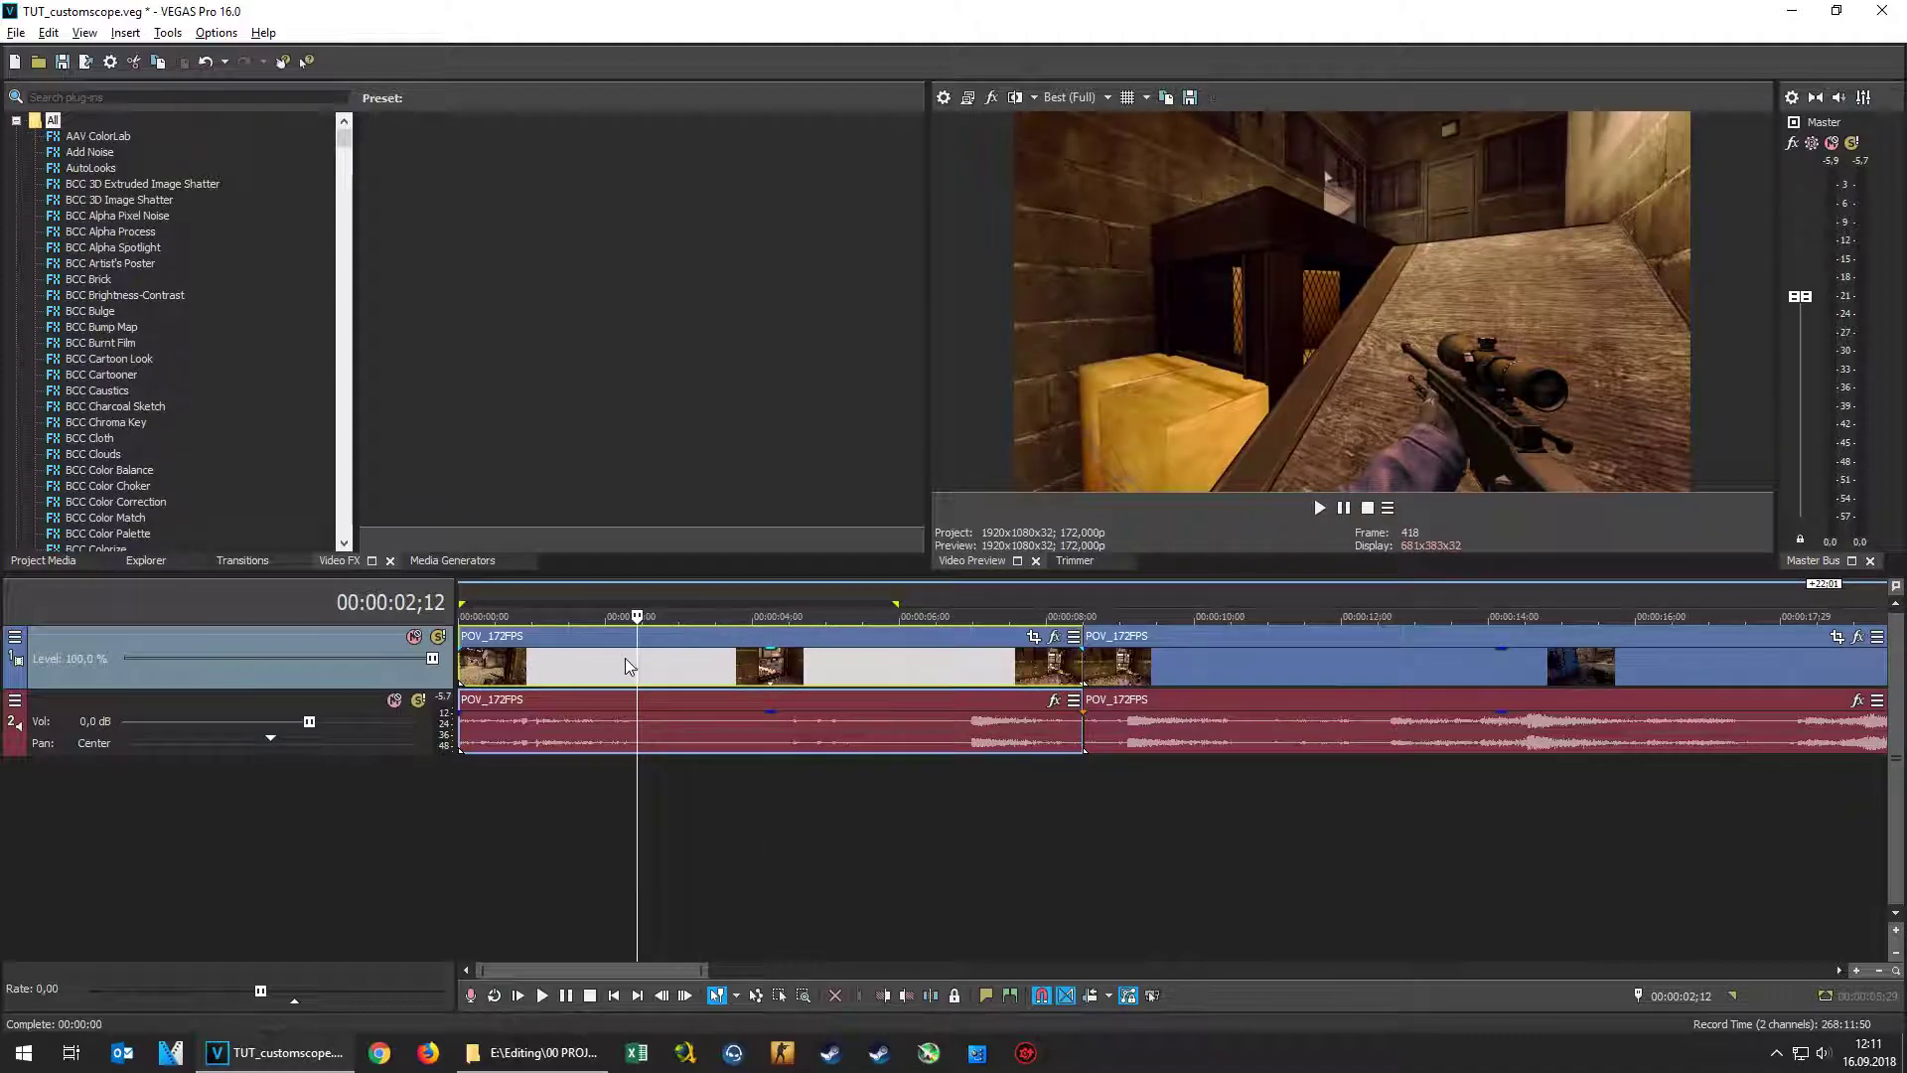
key(s)
click(580, 669)
key(Delete)
Delete the second POV_172FPS clip, keeping only the trimmed clip at the start of the timeline
click(1087, 683)
key(Delete)
drag(775, 672, 615, 669)
Disable resampling for the remaining video clip
right_click(661, 669)
mouse_move(708, 855)
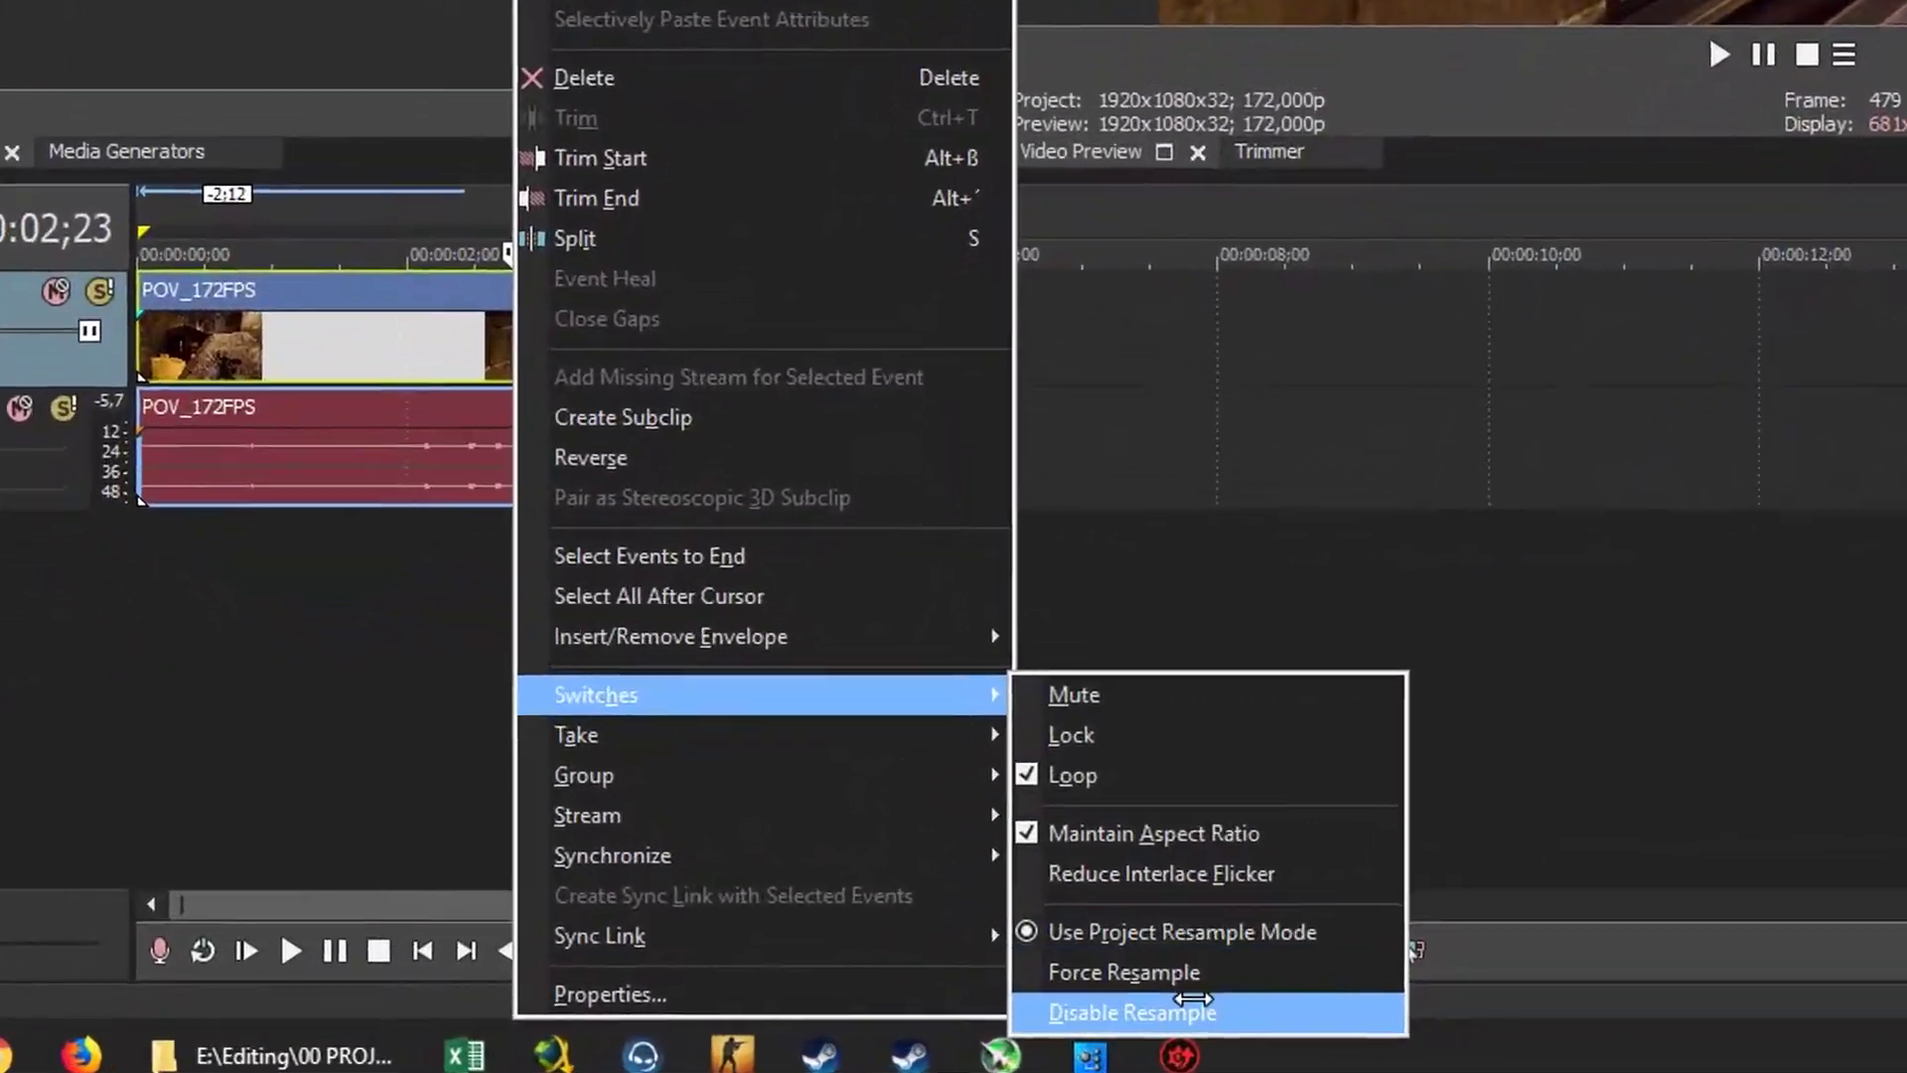
click(1083, 1019)
Remove the video clip from its group with the audio
right_click(715, 557)
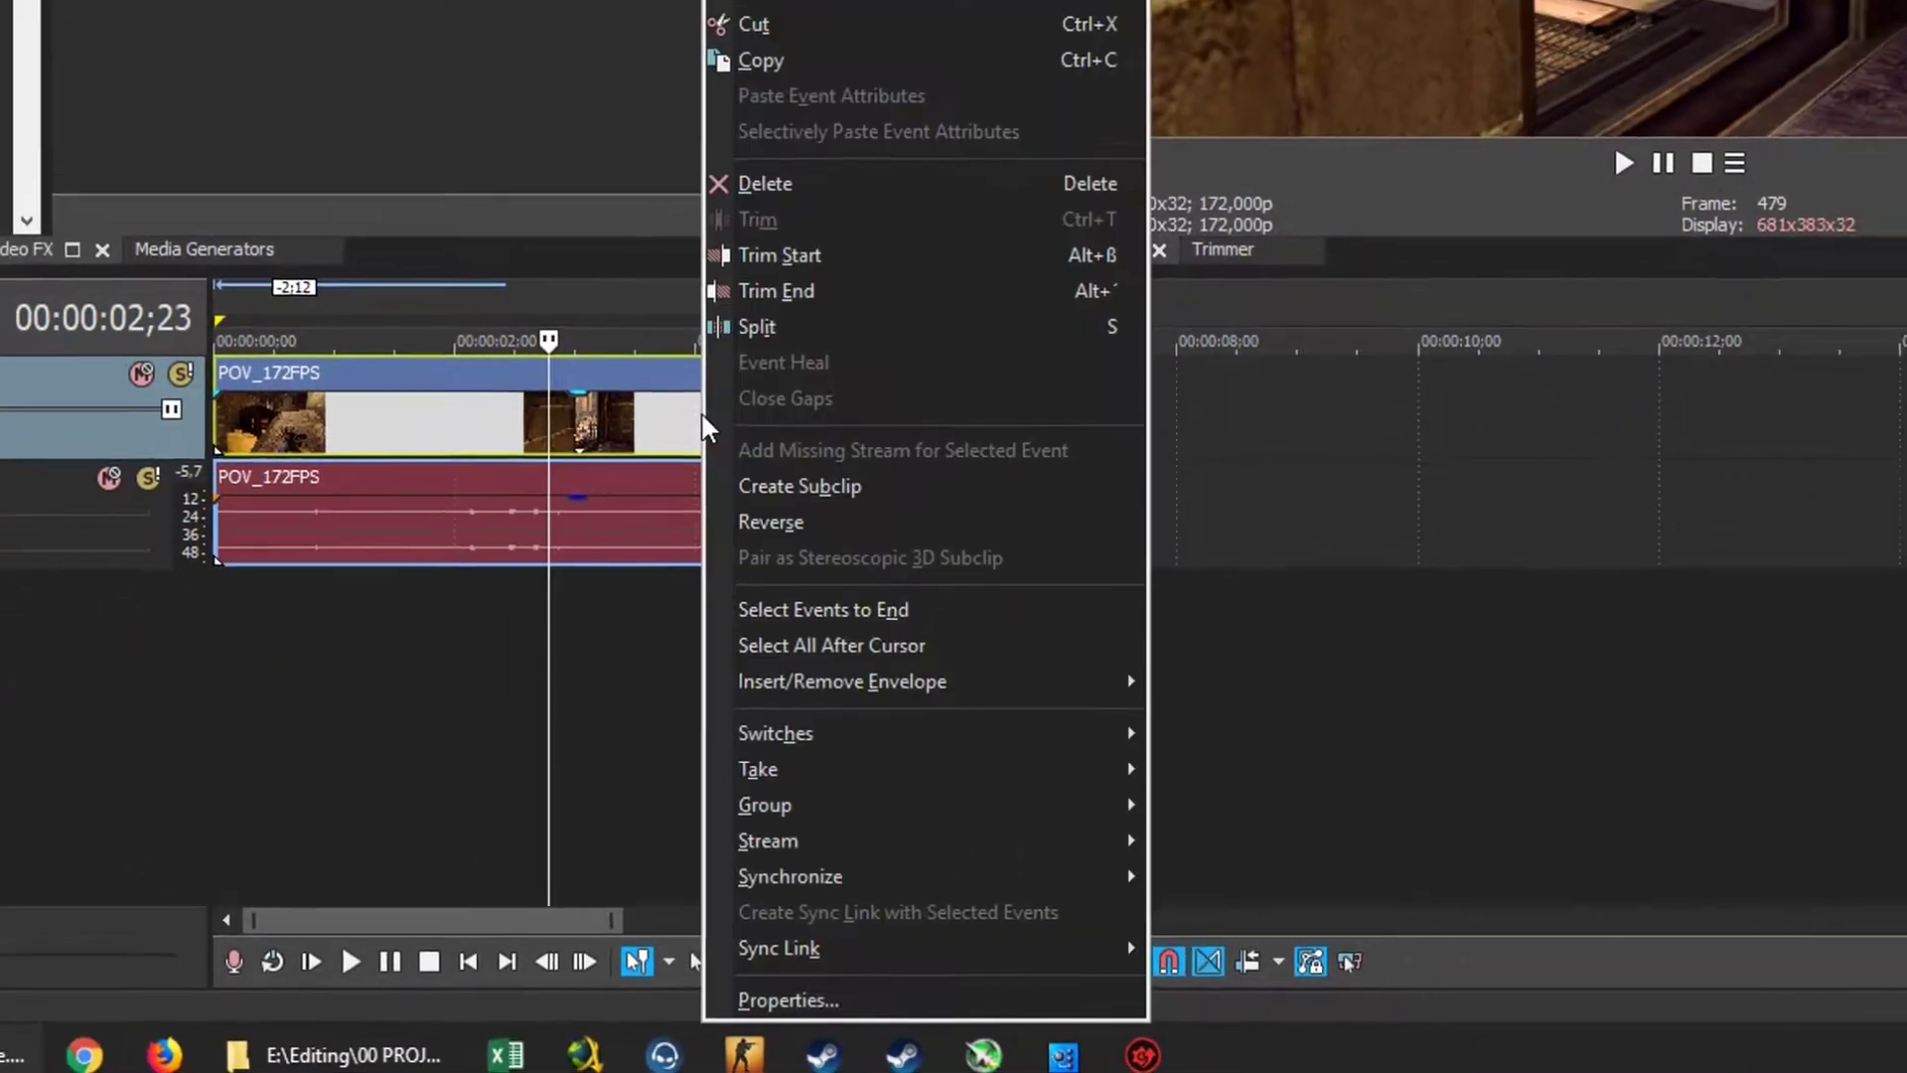
mouse_move(874, 858)
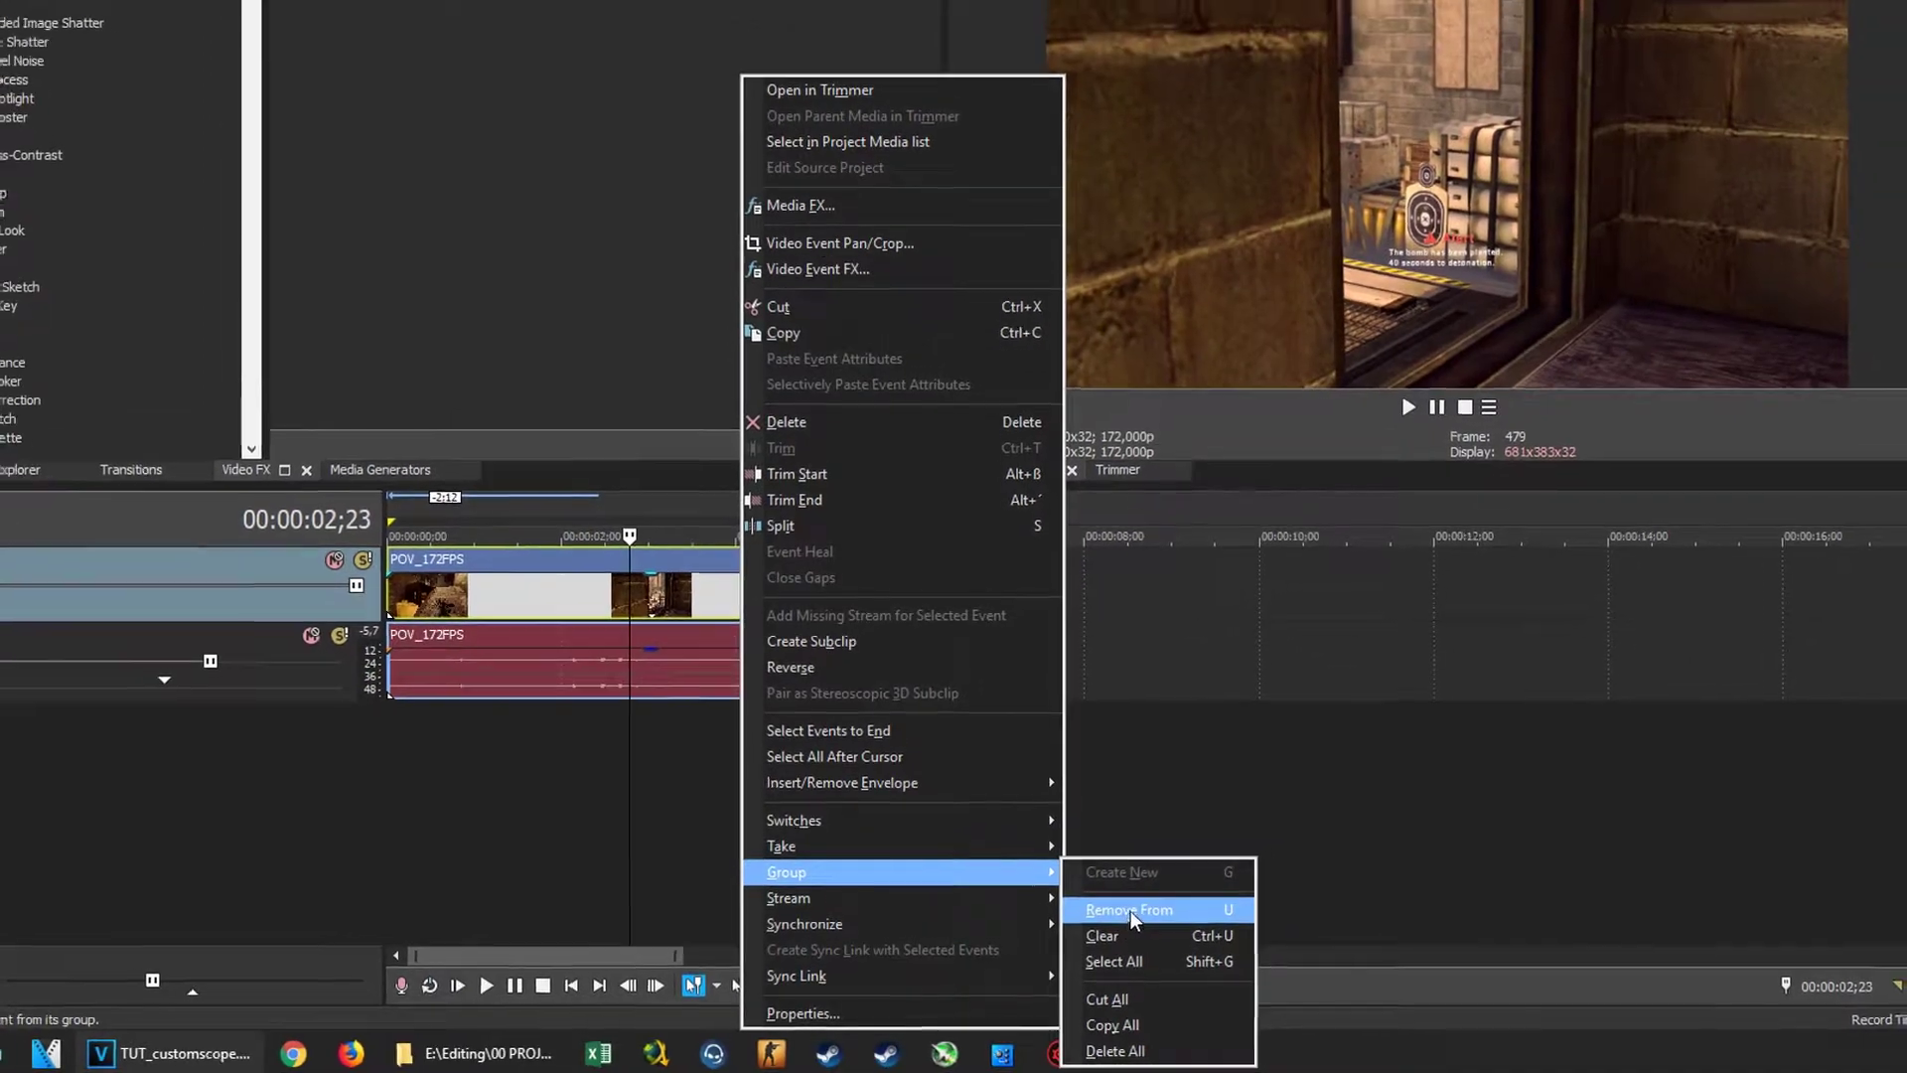
click(1198, 904)
Insert a new empty video track above the gameplay clip's track
click(934, 612)
right_click(975, 597)
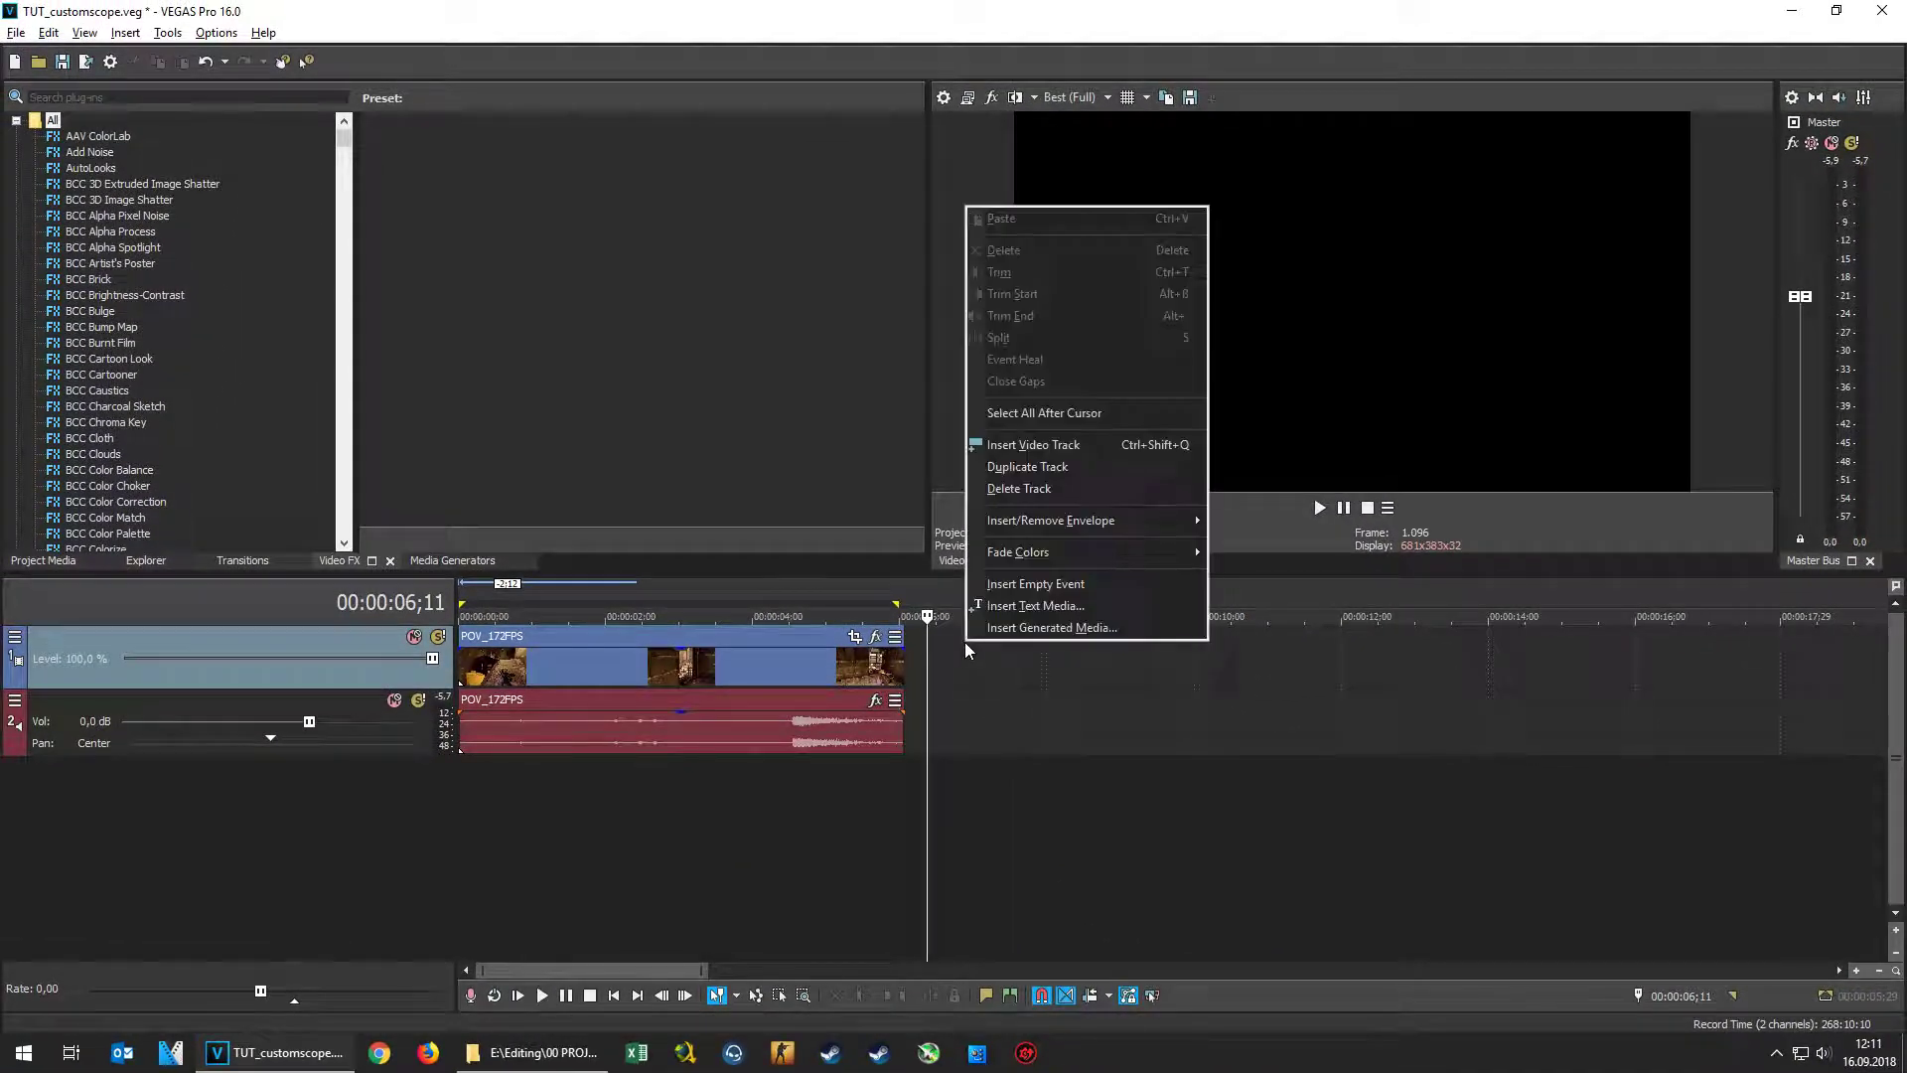
click(1047, 449)
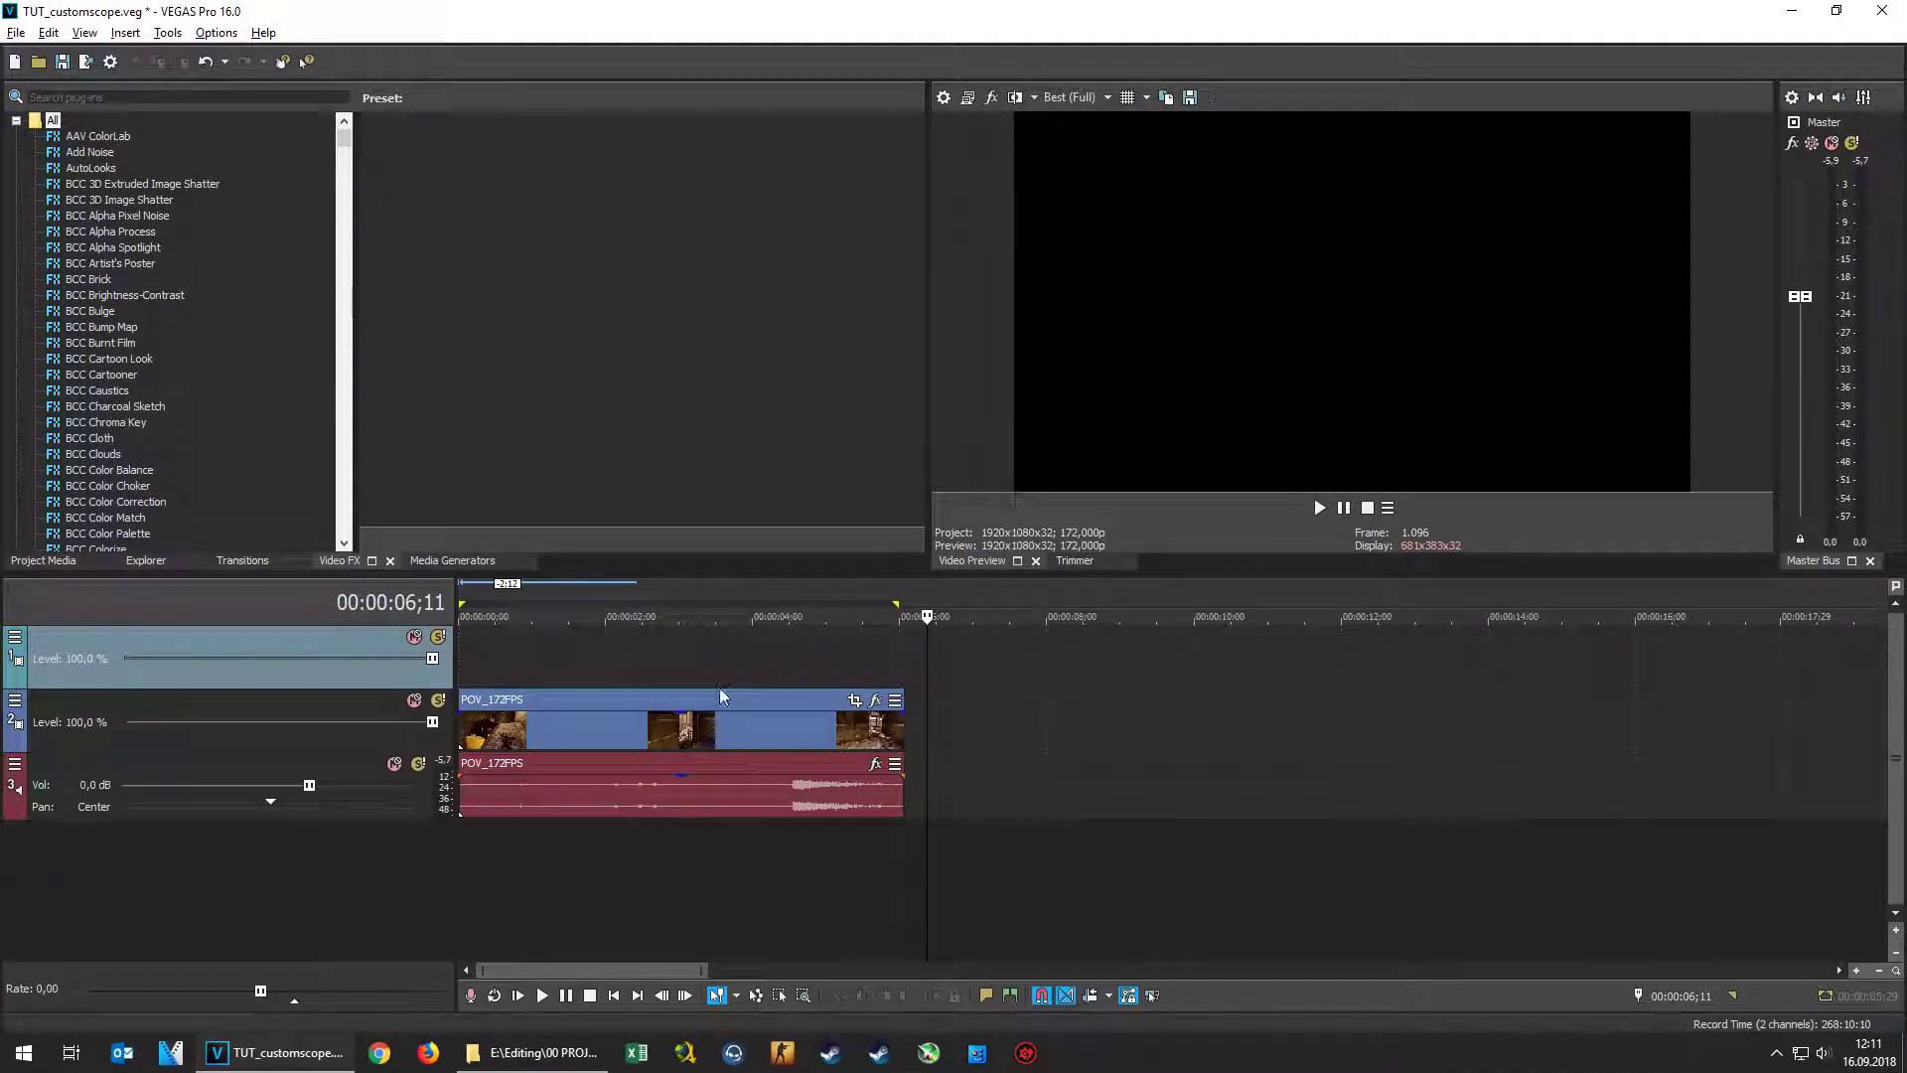
Find the frame where the rifle disappears as the player scopes in and split the video clip there, at 00:00:00;23
click(604, 721)
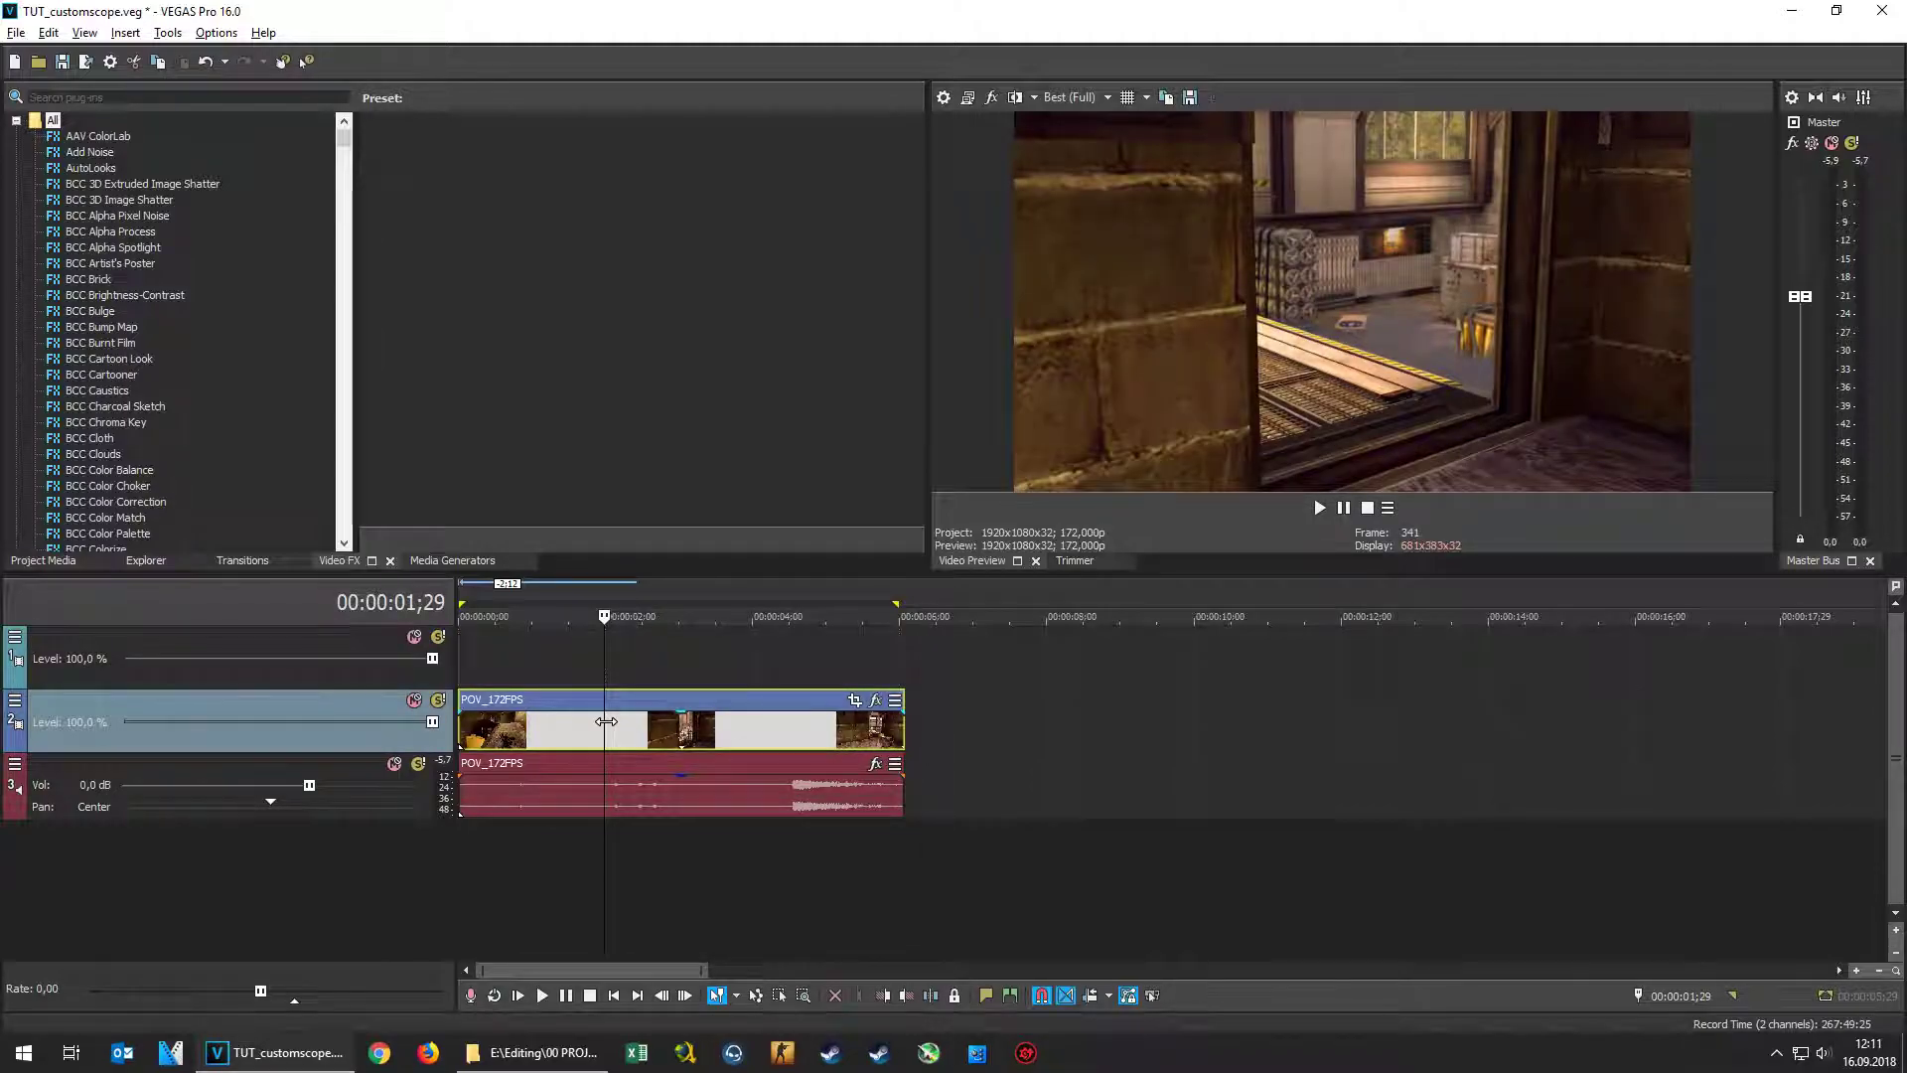
key(Left)
key(Left)
key(Left)
key(Left)
key(Left)
key(Left)
key(Left)
key(Left)
key(Left)
key(Left)
key(Left)
key(Left)
key(Left)
key(Left)
key(Left)
key(Left)
key(Left)
key(Left)
key(Left)
key(Left)
key(Left)
key(Left)
key(Left)
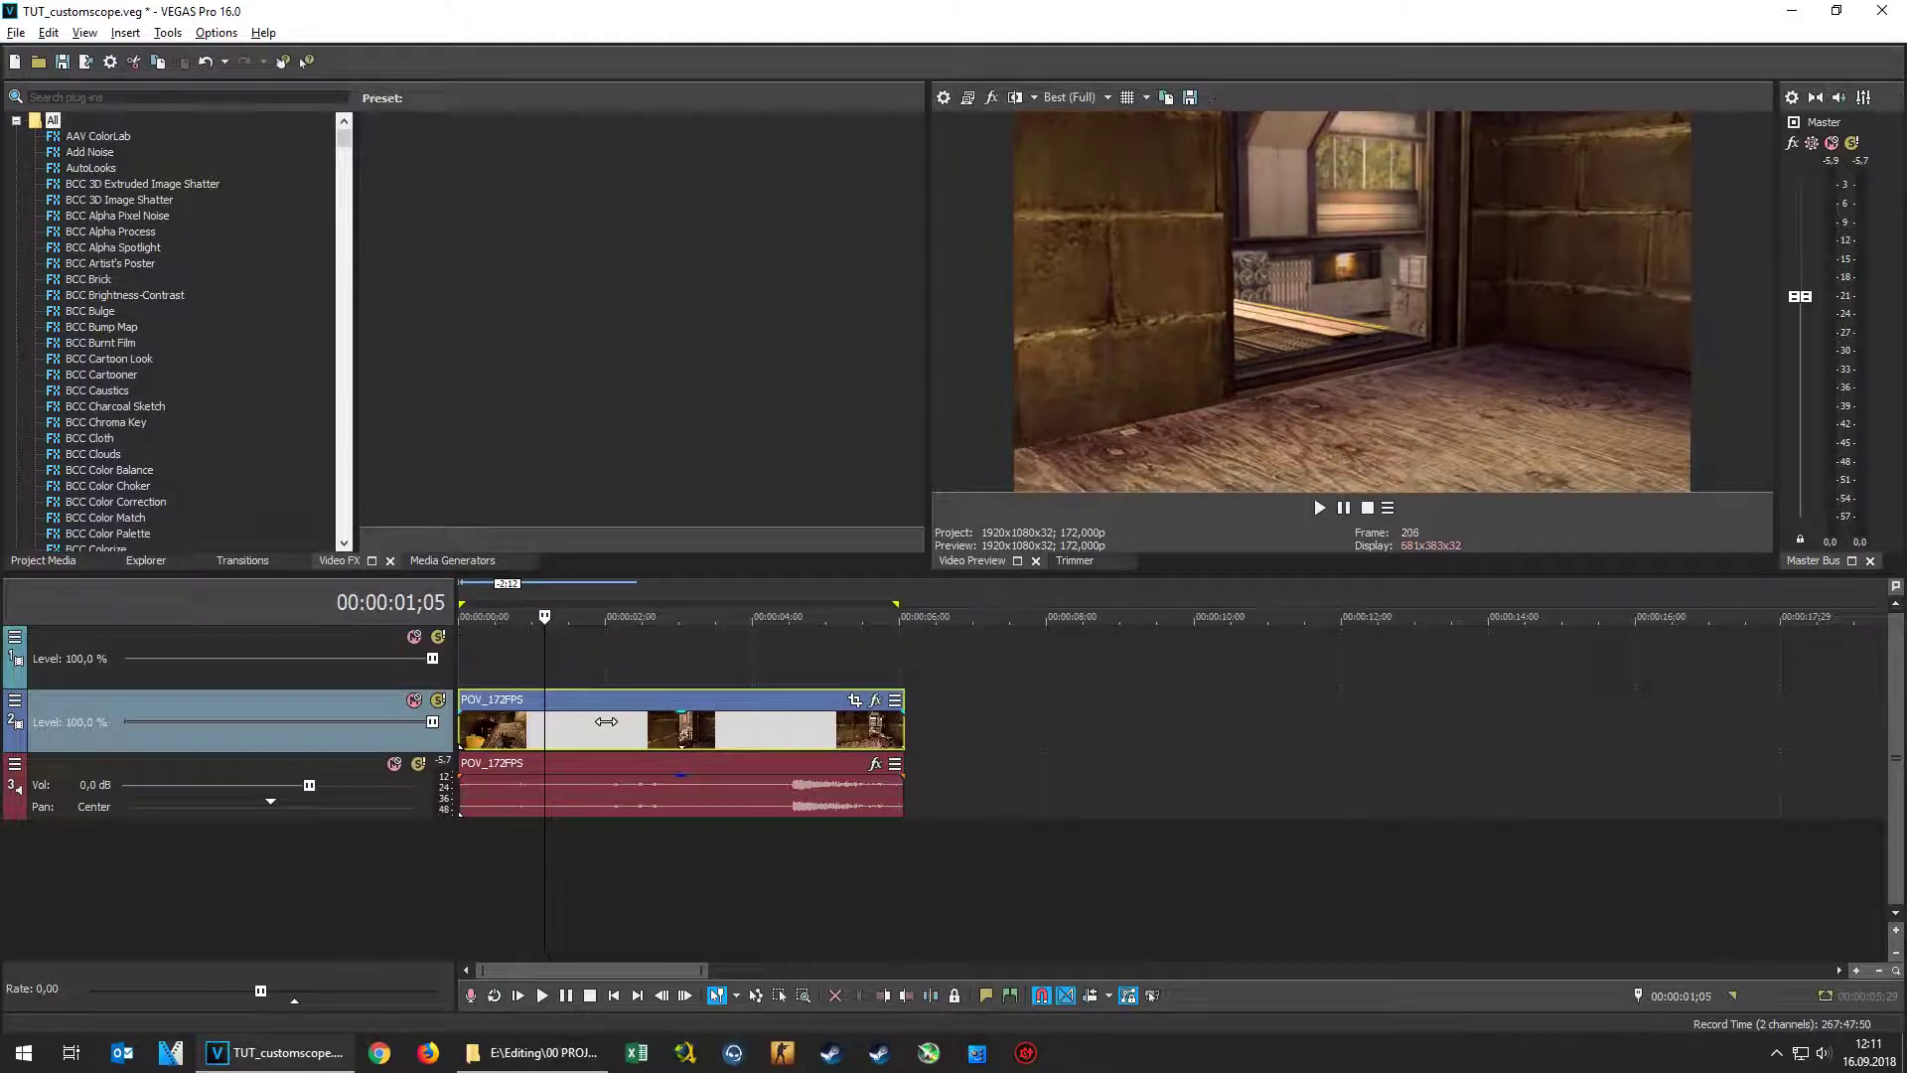
key(Left)
key(Left)
key(Left)
key(Left)
key(Left)
key(Left)
key(Left)
key(Left)
key(Left)
key(Left)
key(Left)
key(Left)
key(Left)
key(Left)
key(Left)
key(Left)
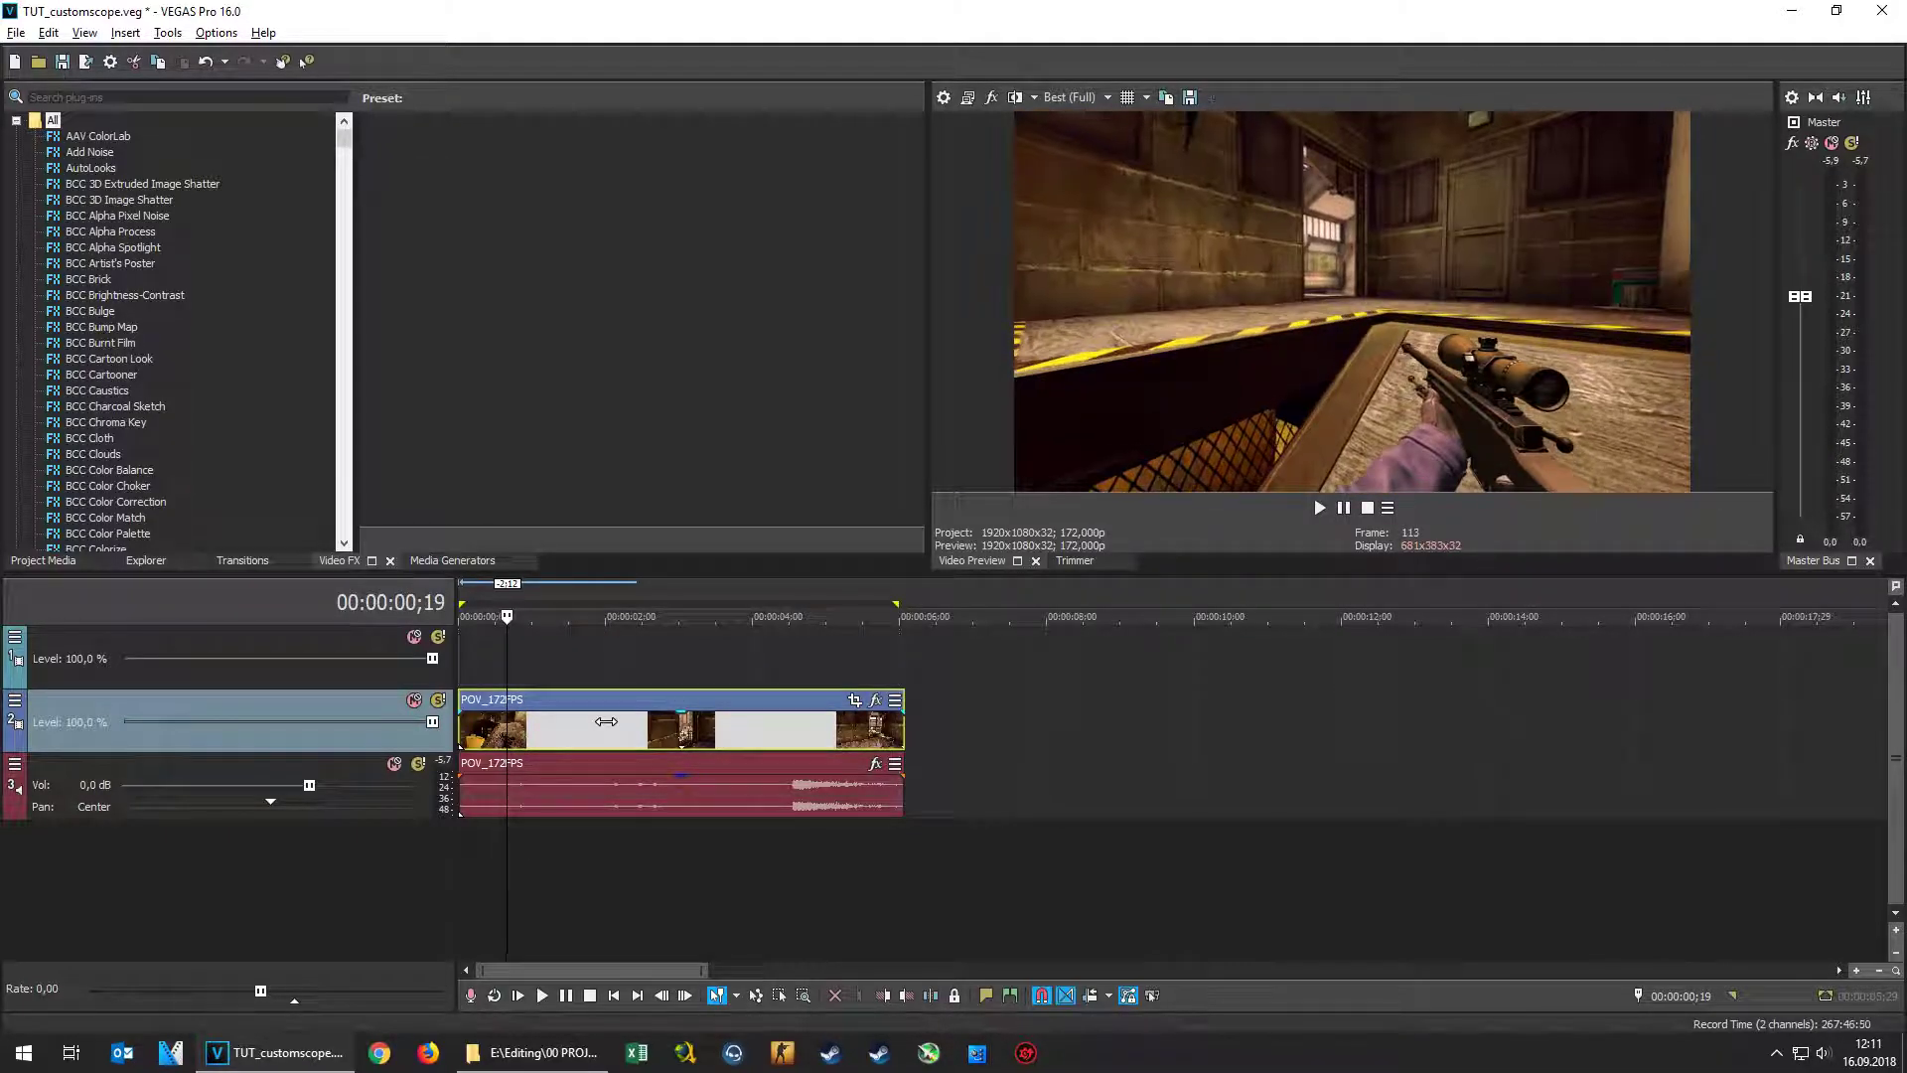
key(Right)
key(Right)
key(Right)
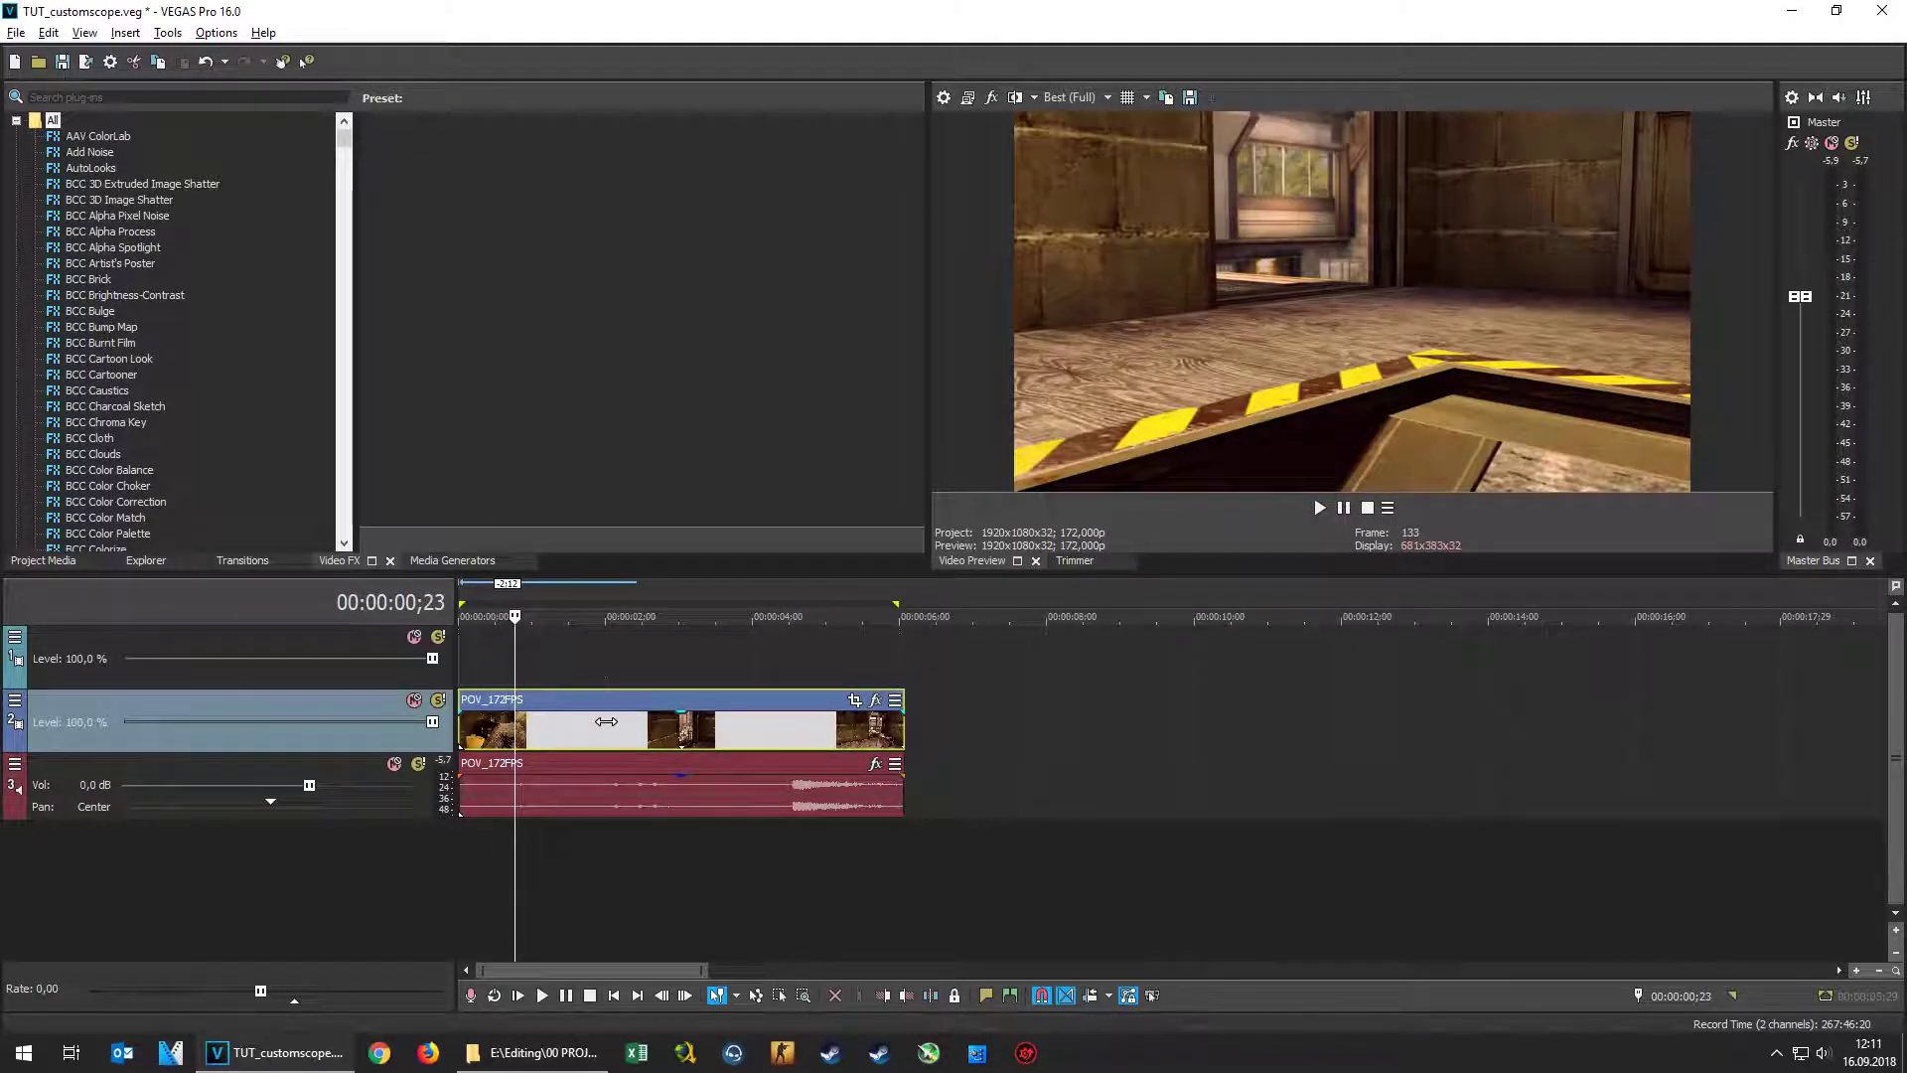
key(Left)
key(Right)
key(s)
Find the end of the scoped-in section, around the gunshot, and split the video clip there, at 00:00:04;13
key(Right)
key(Right)
key(Right)
key(Right)
key(Right)
key(Right)
key(Right)
key(Right)
key(Right)
key(Right)
key(Right)
key(Right)
key(Right)
key(Right)
key(Right)
key(Right)
key(Right)
key(Right)
key(Right)
key(Right)
key(Right)
key(Right)
key(Right)
key(Right)
key(Right)
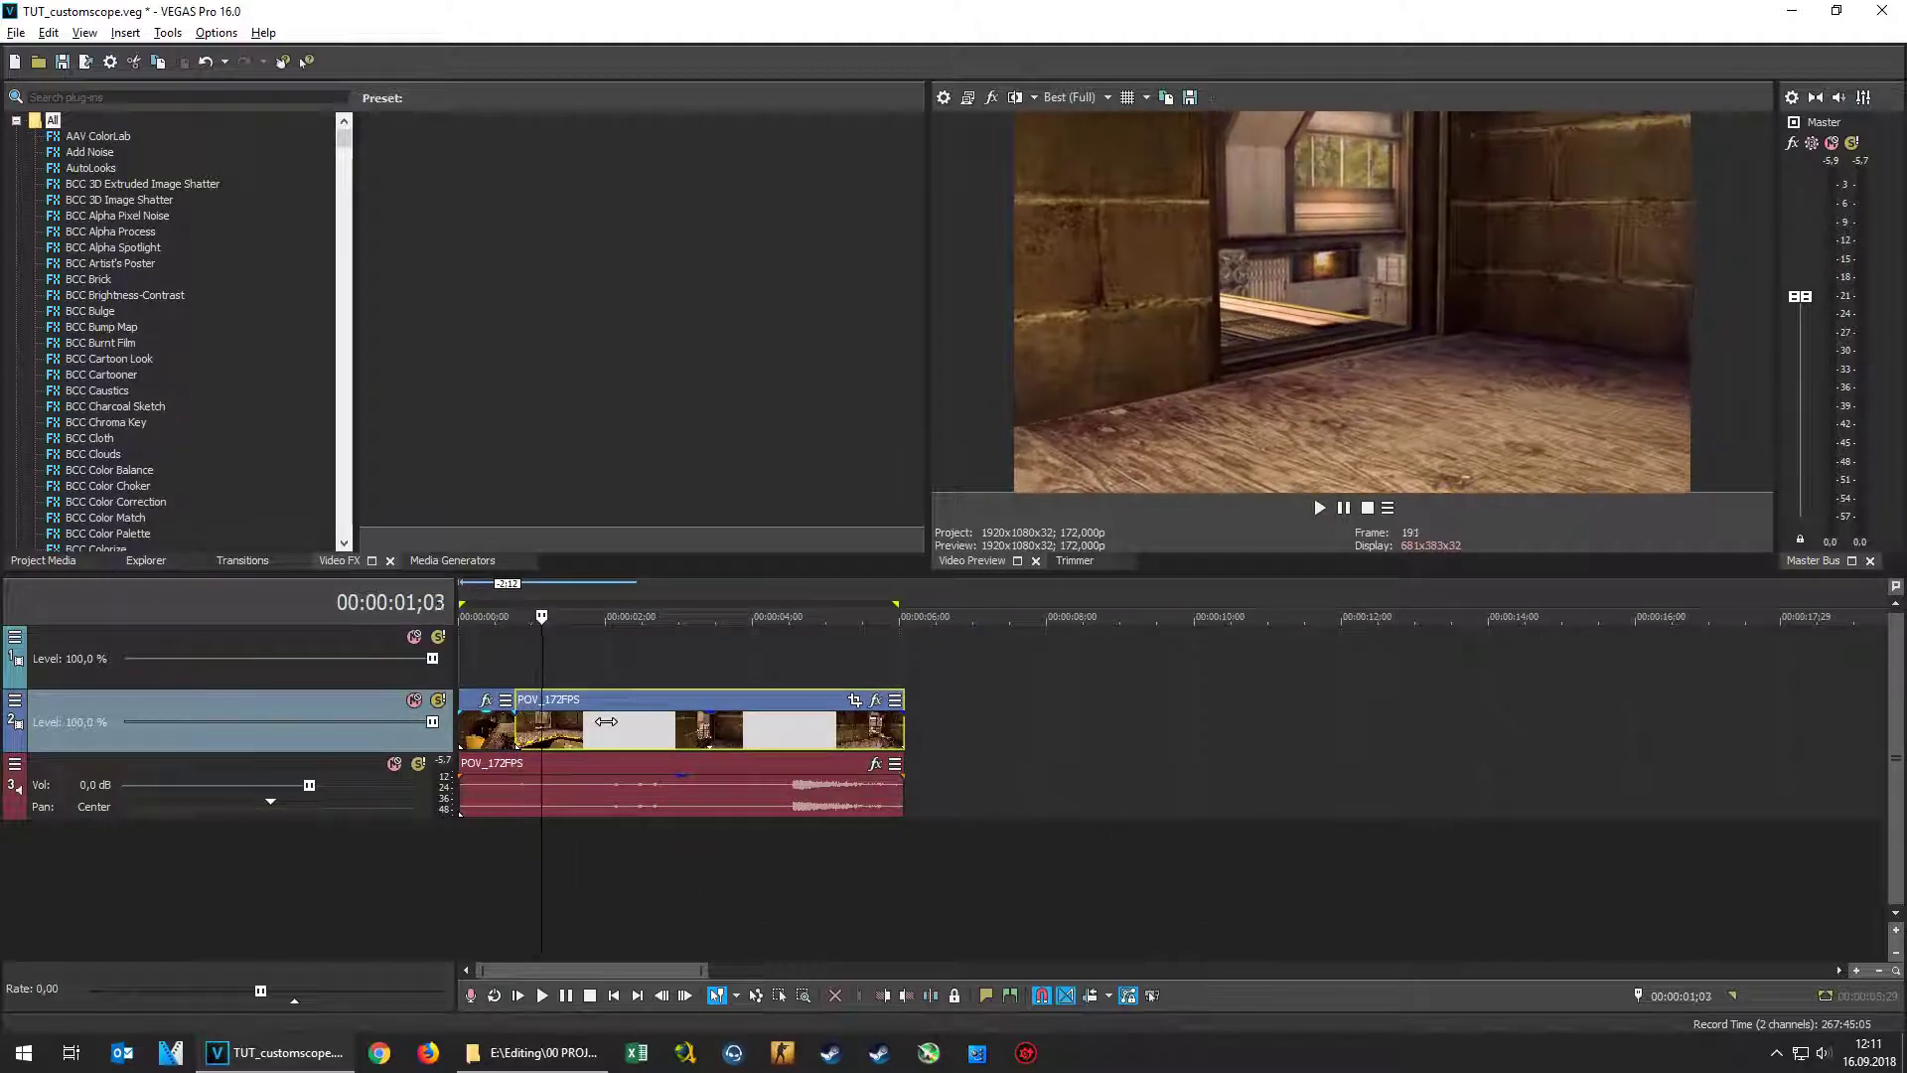
key(Right)
key(Right)
key(Right)
key(Right)
key(Right)
key(Right)
key(Right)
key(Right)
key(Right)
key(Right)
key(Right)
key(Right)
key(Right)
key(Right)
key(Right)
key(Right)
key(Right)
key(Right)
key(Right)
key(Right)
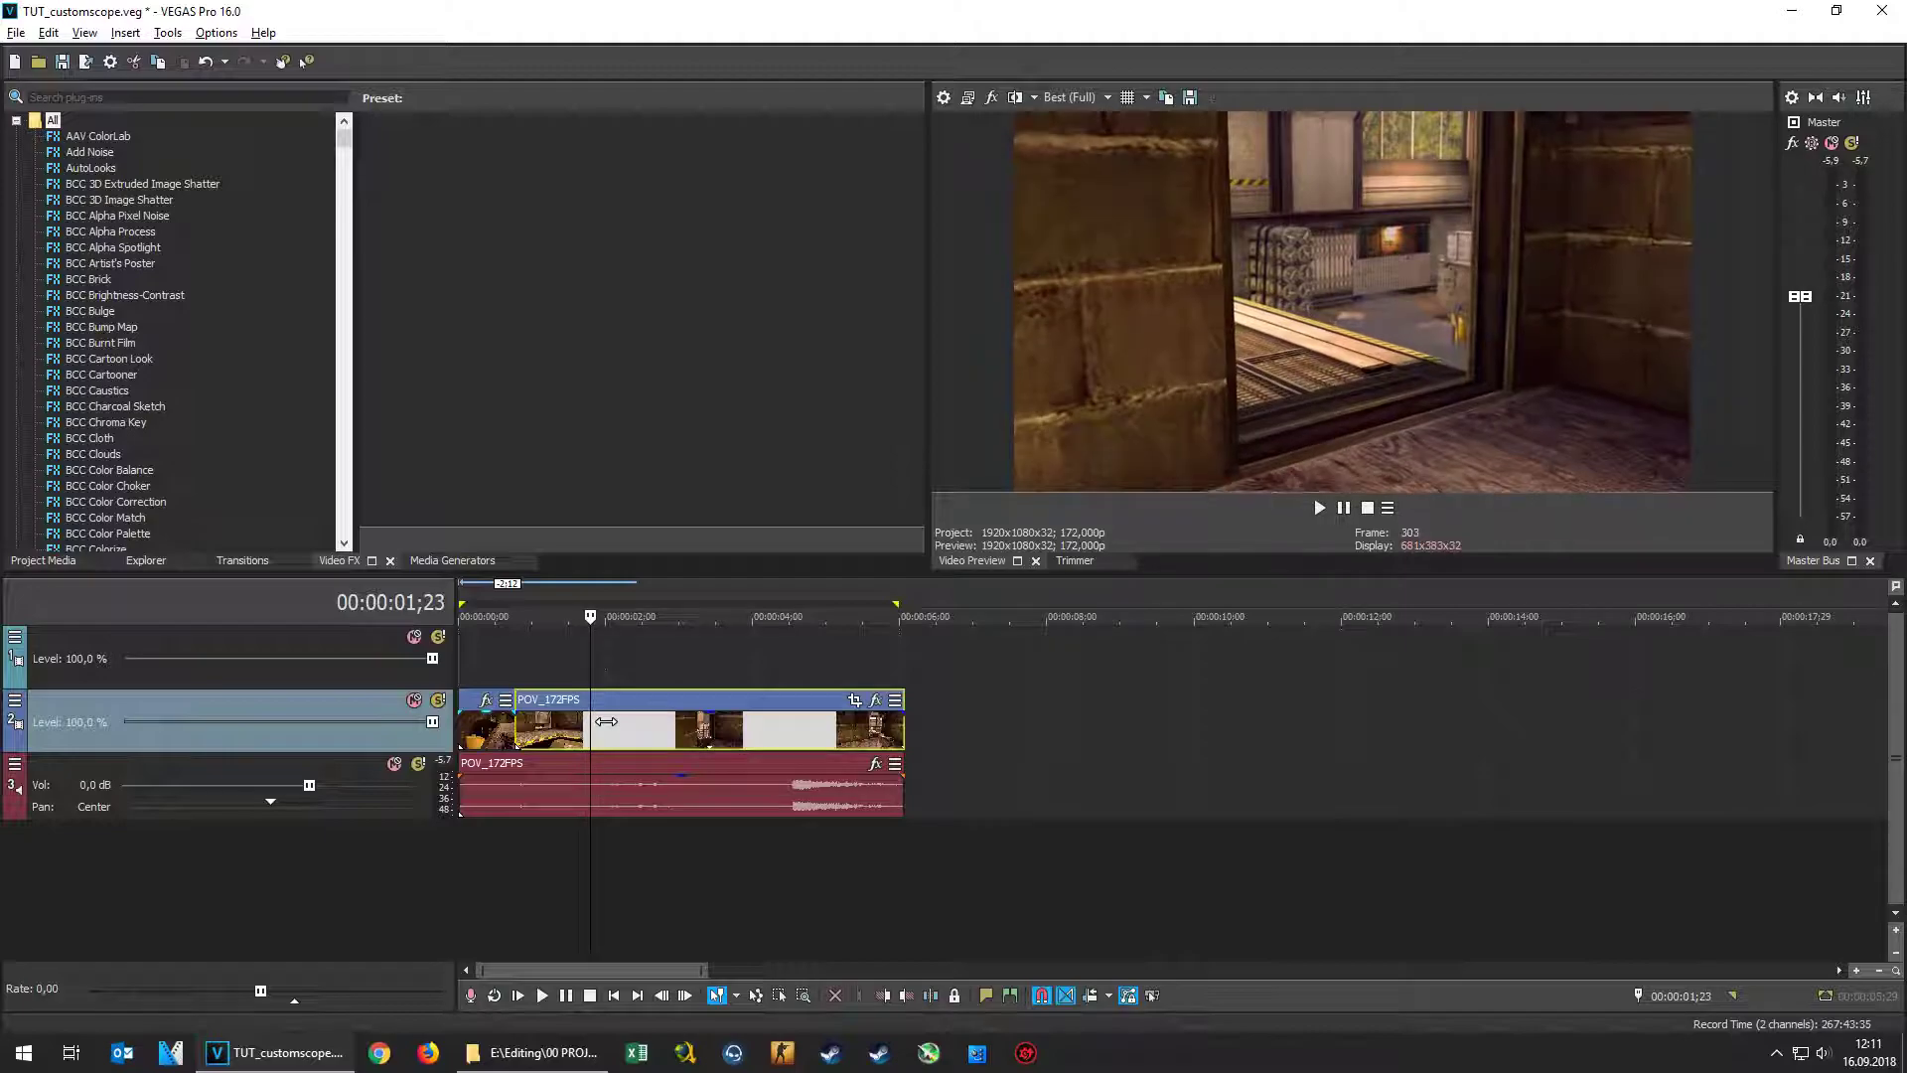
key(Right)
key(Right)
key(Right)
key(Right)
key(Right)
key(Right)
key(Right)
key(Right)
key(Right)
key(Right)
key(Right)
key(Right)
key(Right)
key(Right)
key(Right)
key(Right)
key(Right)
key(Right)
key(Right)
key(Right)
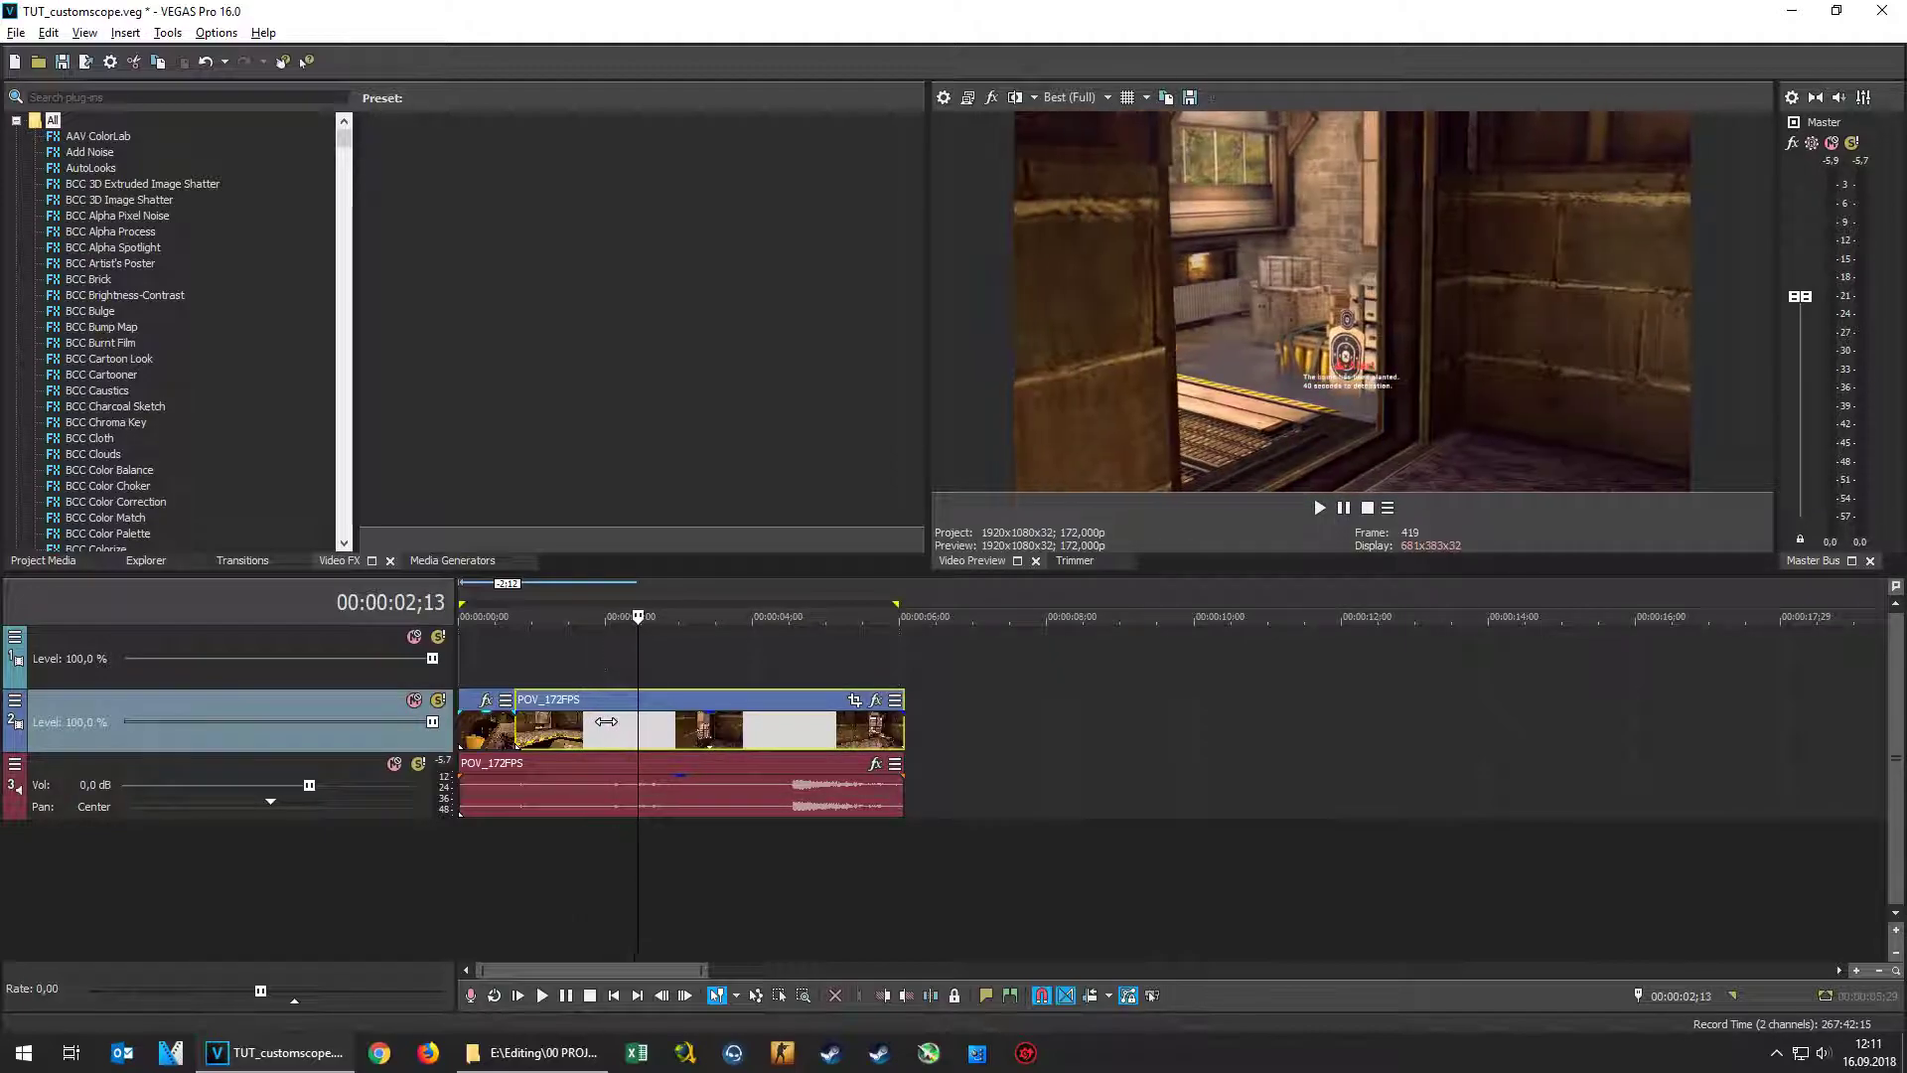
key(Right)
key(Right)
key(Right)
key(Right)
key(Right)
key(Right)
key(Right)
key(Right)
key(Right)
key(Right)
key(Right)
key(Right)
key(Right)
key(Right)
key(Right)
key(Right)
key(Right)
key(Right)
key(Right)
key(Right)
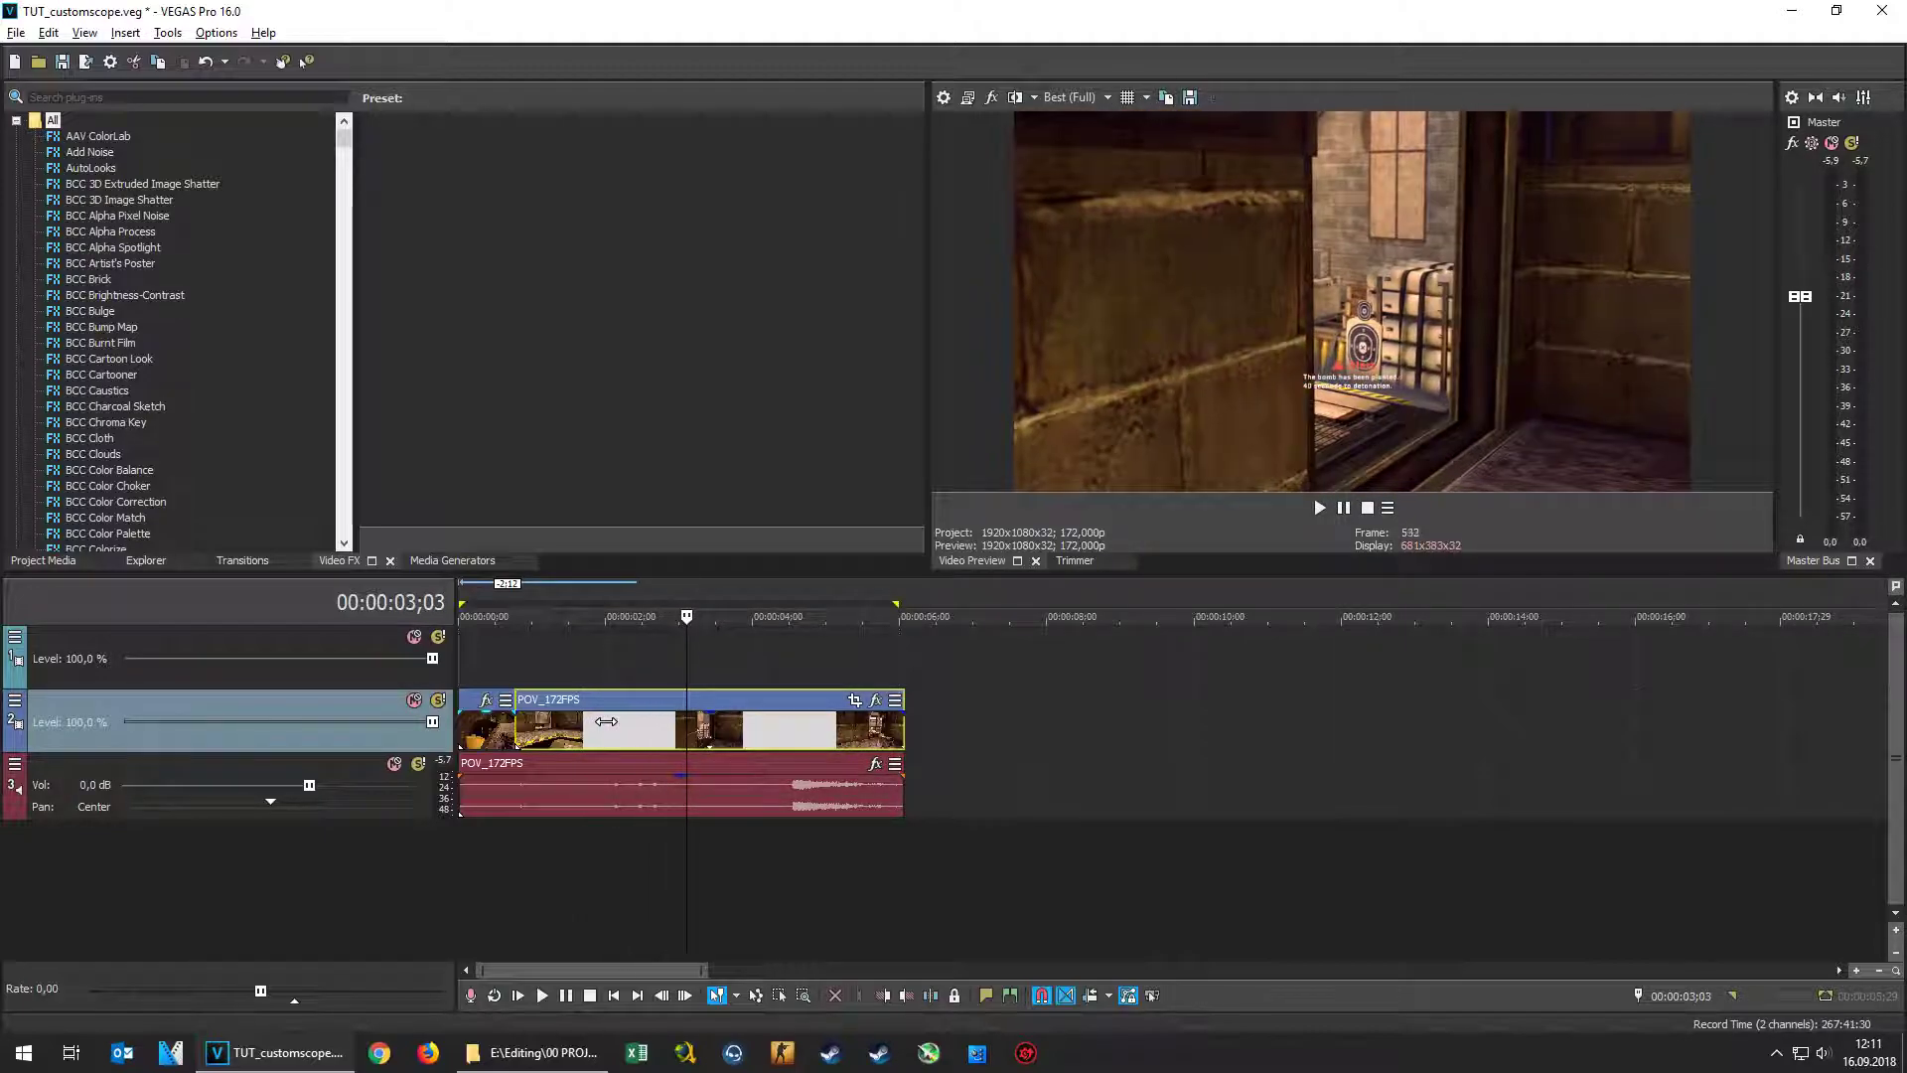
key(Right)
key(Right)
key(Right)
key(Right)
key(Right)
key(Right)
key(Right)
key(Right)
key(Right)
key(Right)
key(Right)
key(Right)
key(Right)
key(Right)
key(Right)
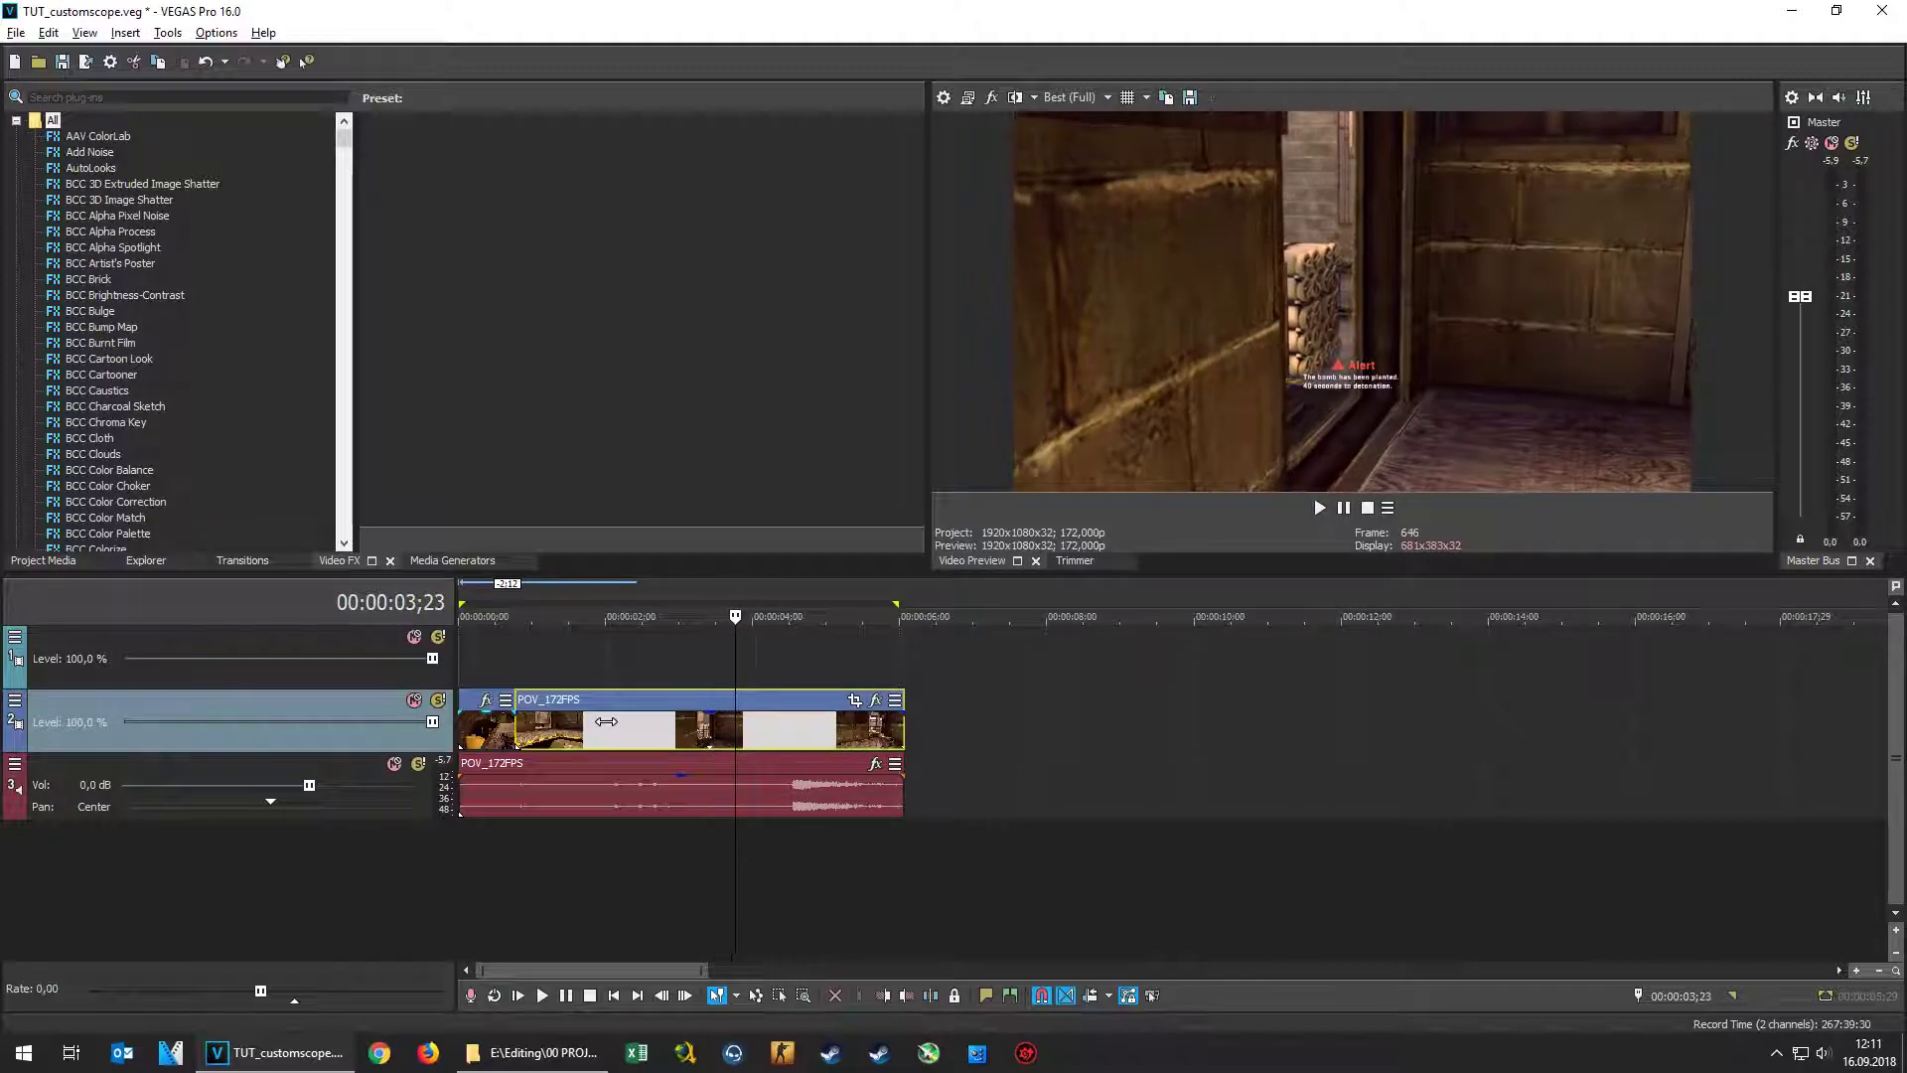
key(Right)
key(Right)
key(Right)
key(Right)
key(Right)
key(Right)
key(Right)
key(Right)
key(Right)
key(Right)
key(Right)
key(Right)
key(Right)
key(Right)
key(Right)
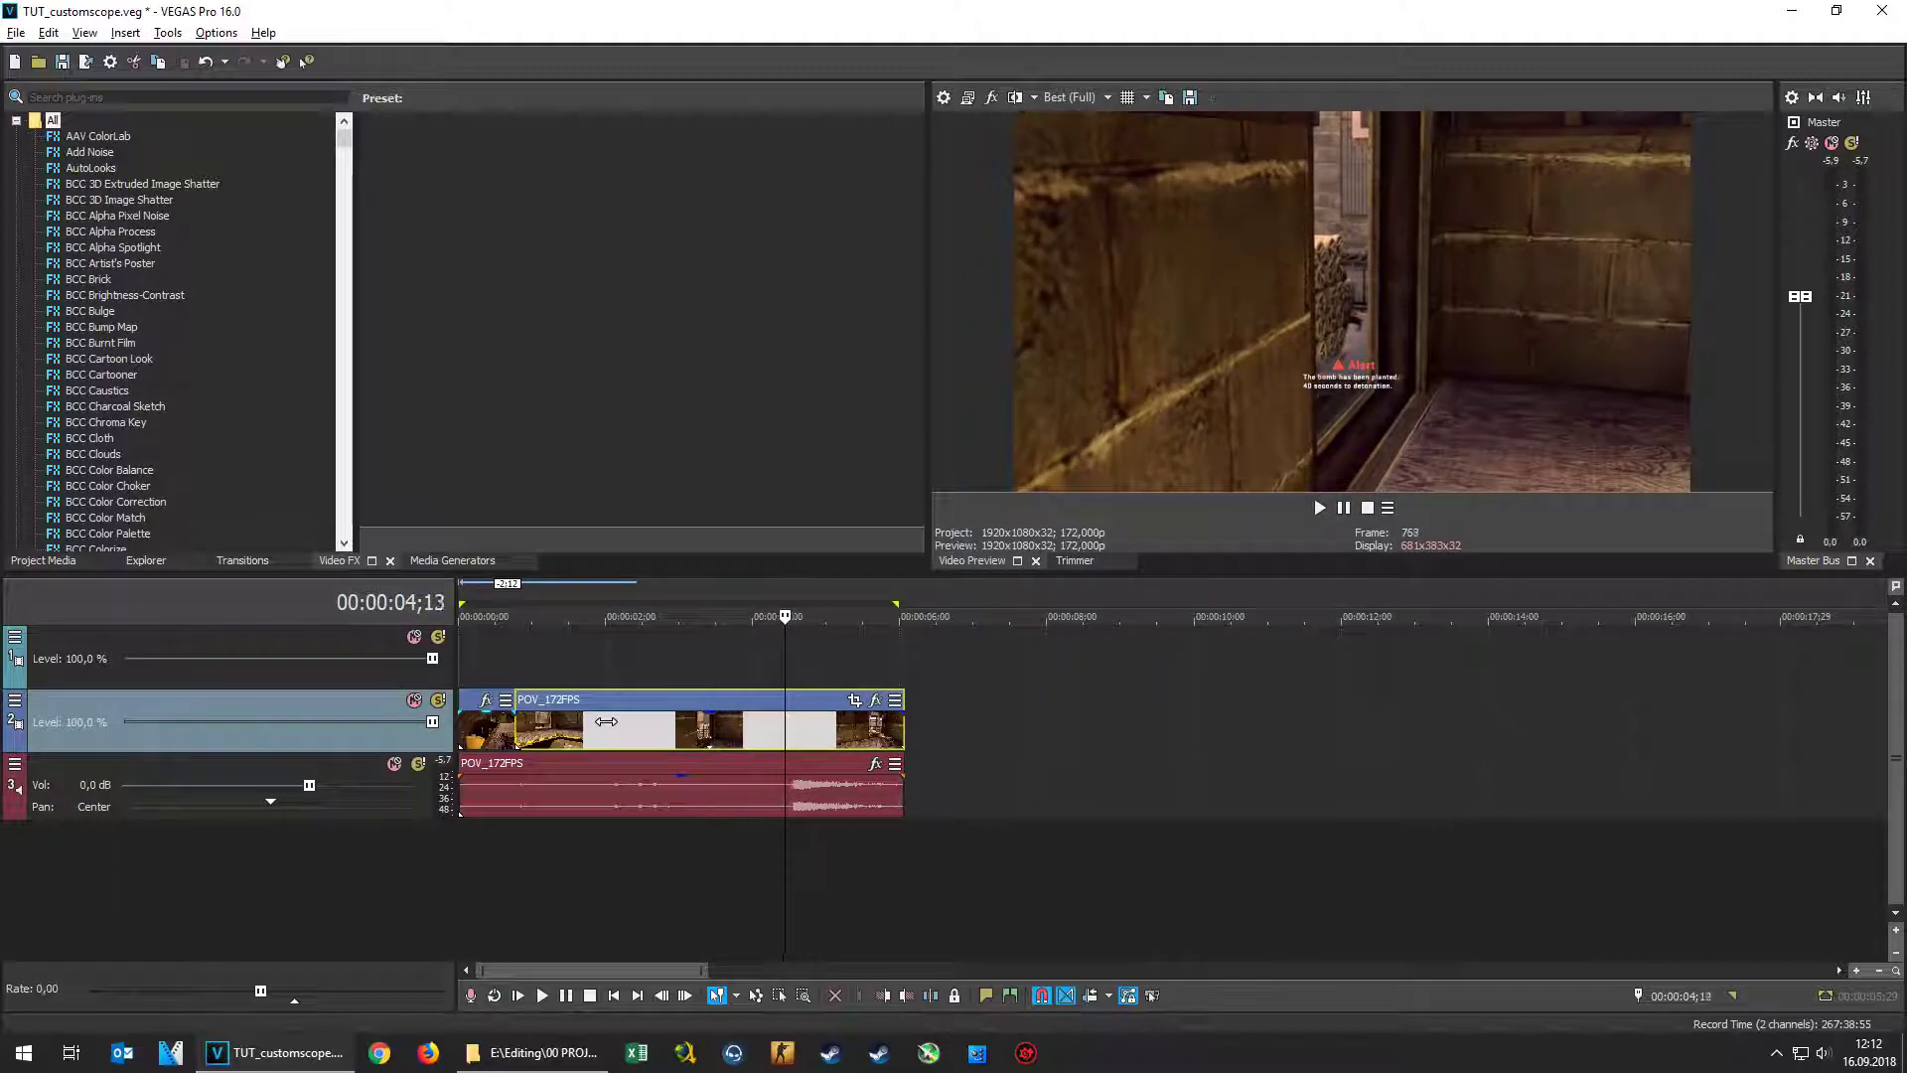
key(Left)
key(Left)
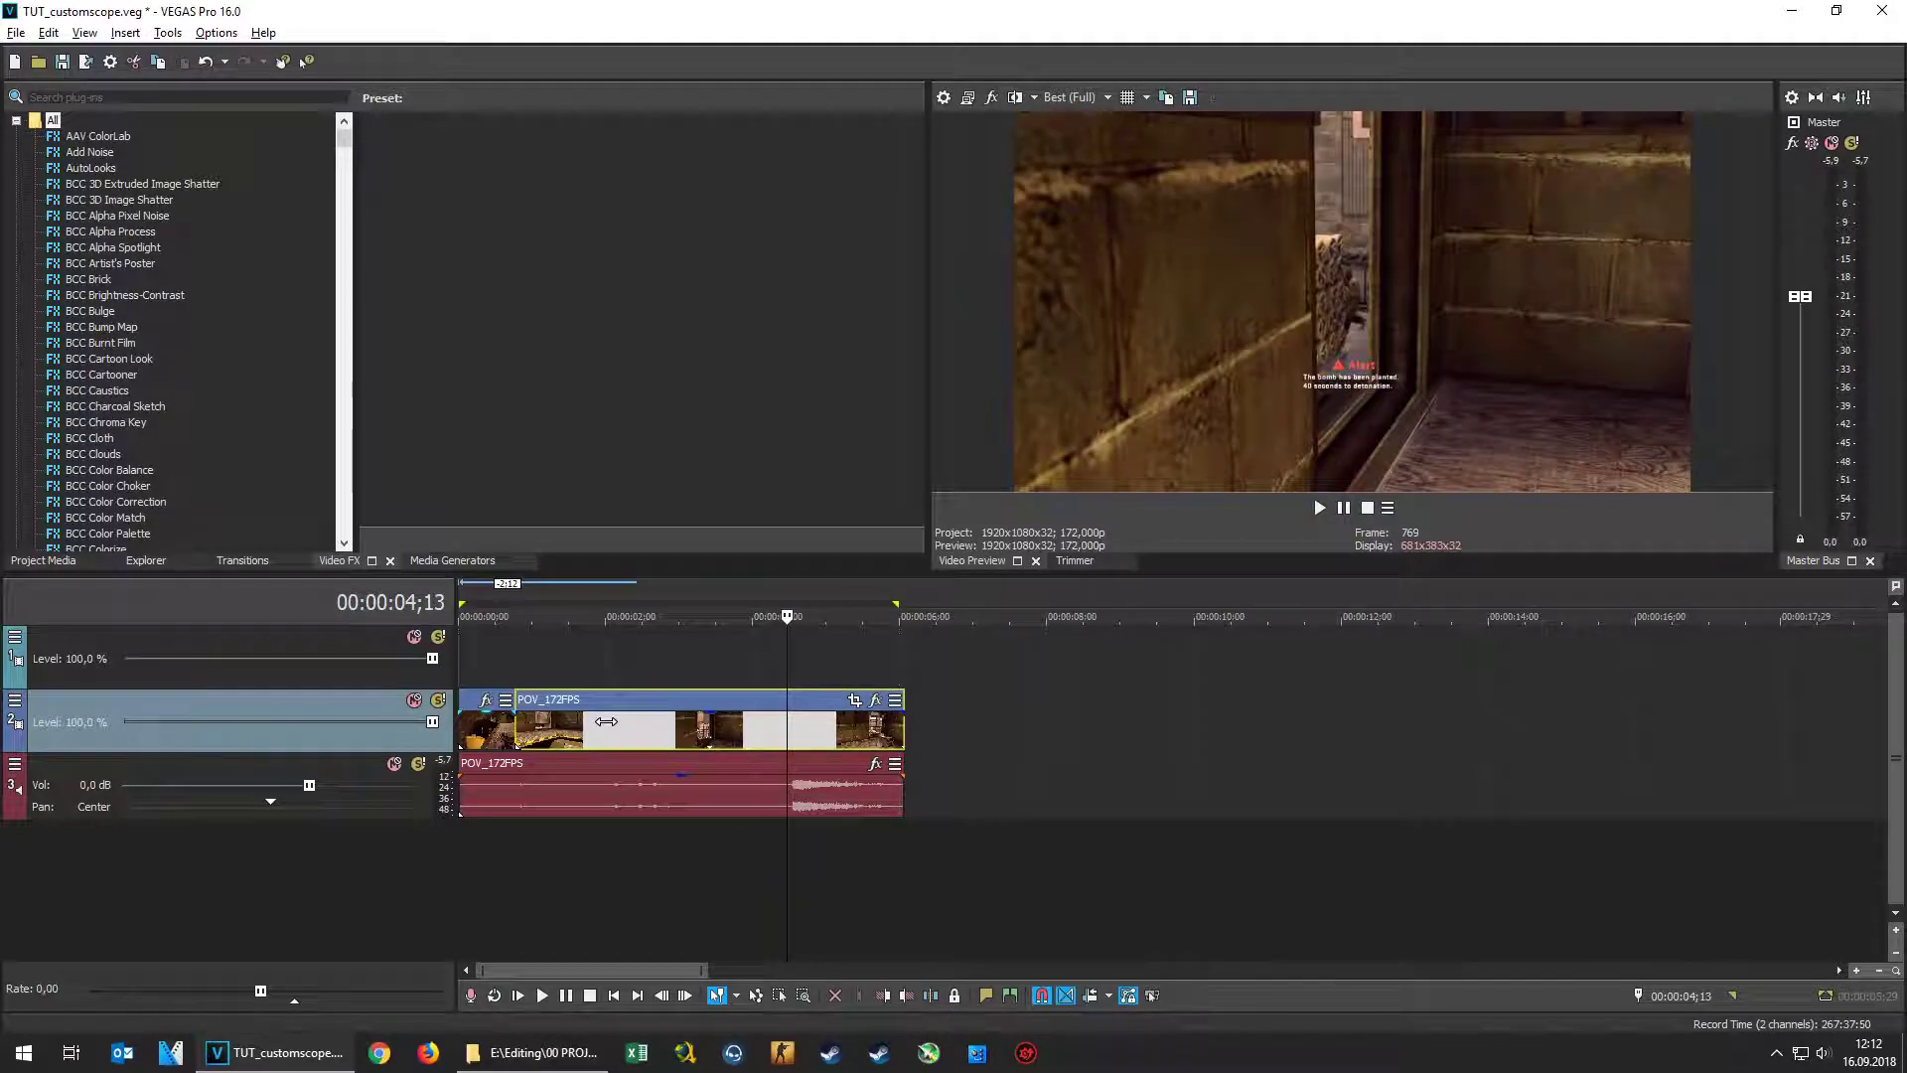
key(s)
Copy the middle scoped-in section of the clip onto the empty track above, aligned with the original section's start
click(632, 730)
key(ctrl+c)
click(515, 653)
key(ctrl+v)
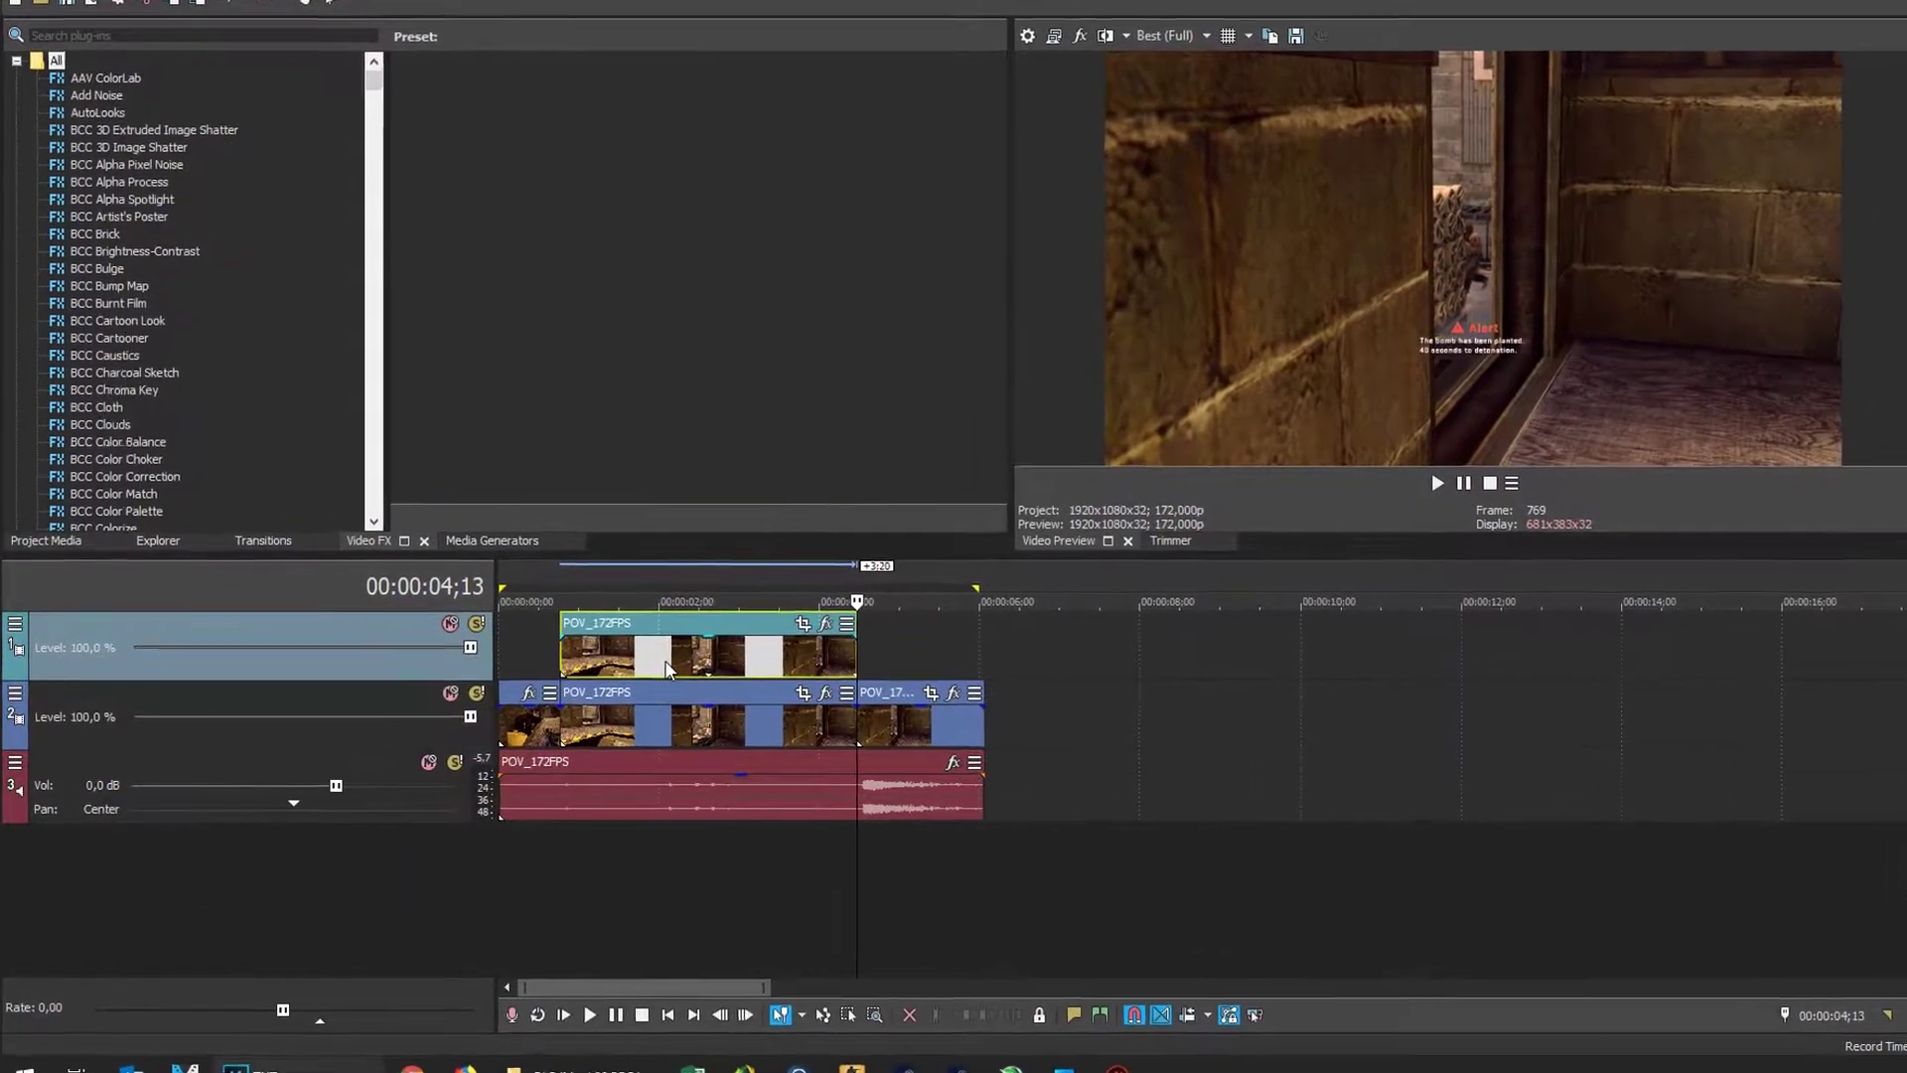
Mute the original gameplay video track and insert another empty video track above the copied scoped-in clip
key(space)
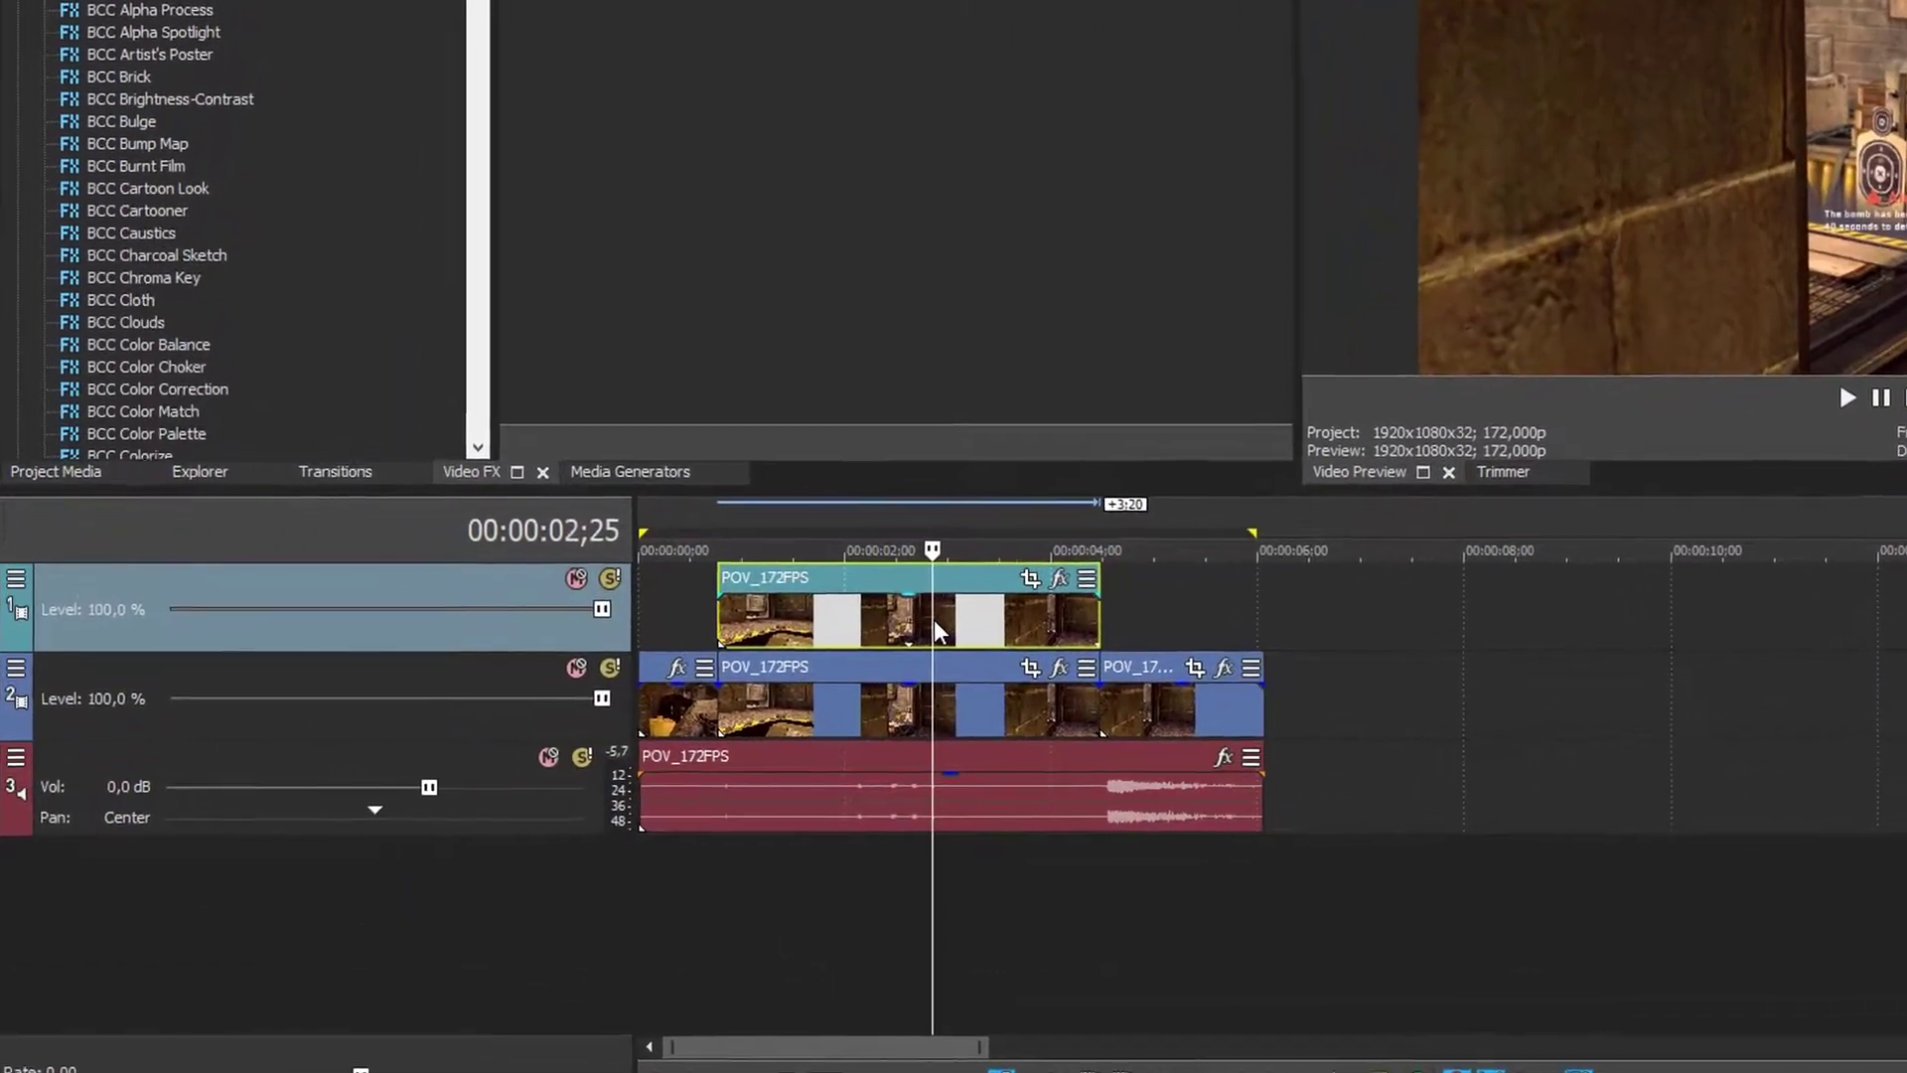
click(1206, 586)
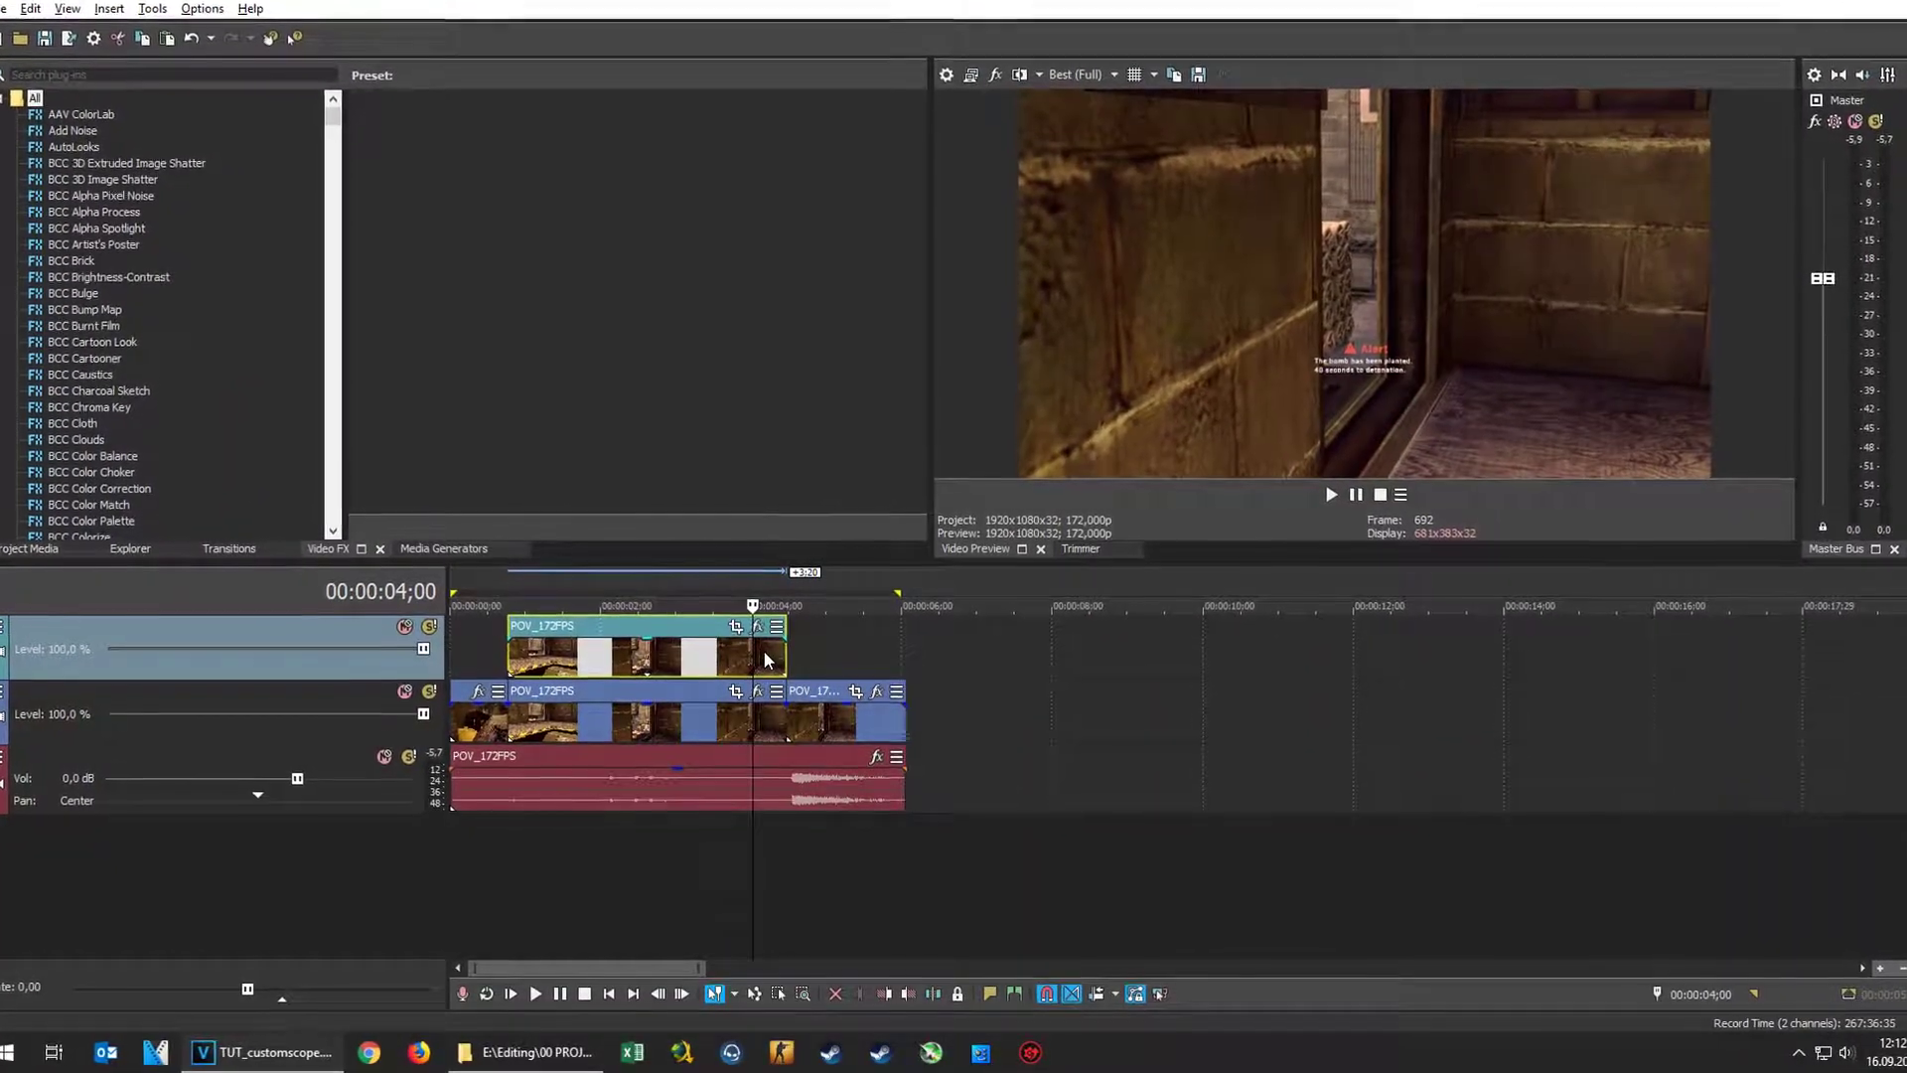
click(402, 689)
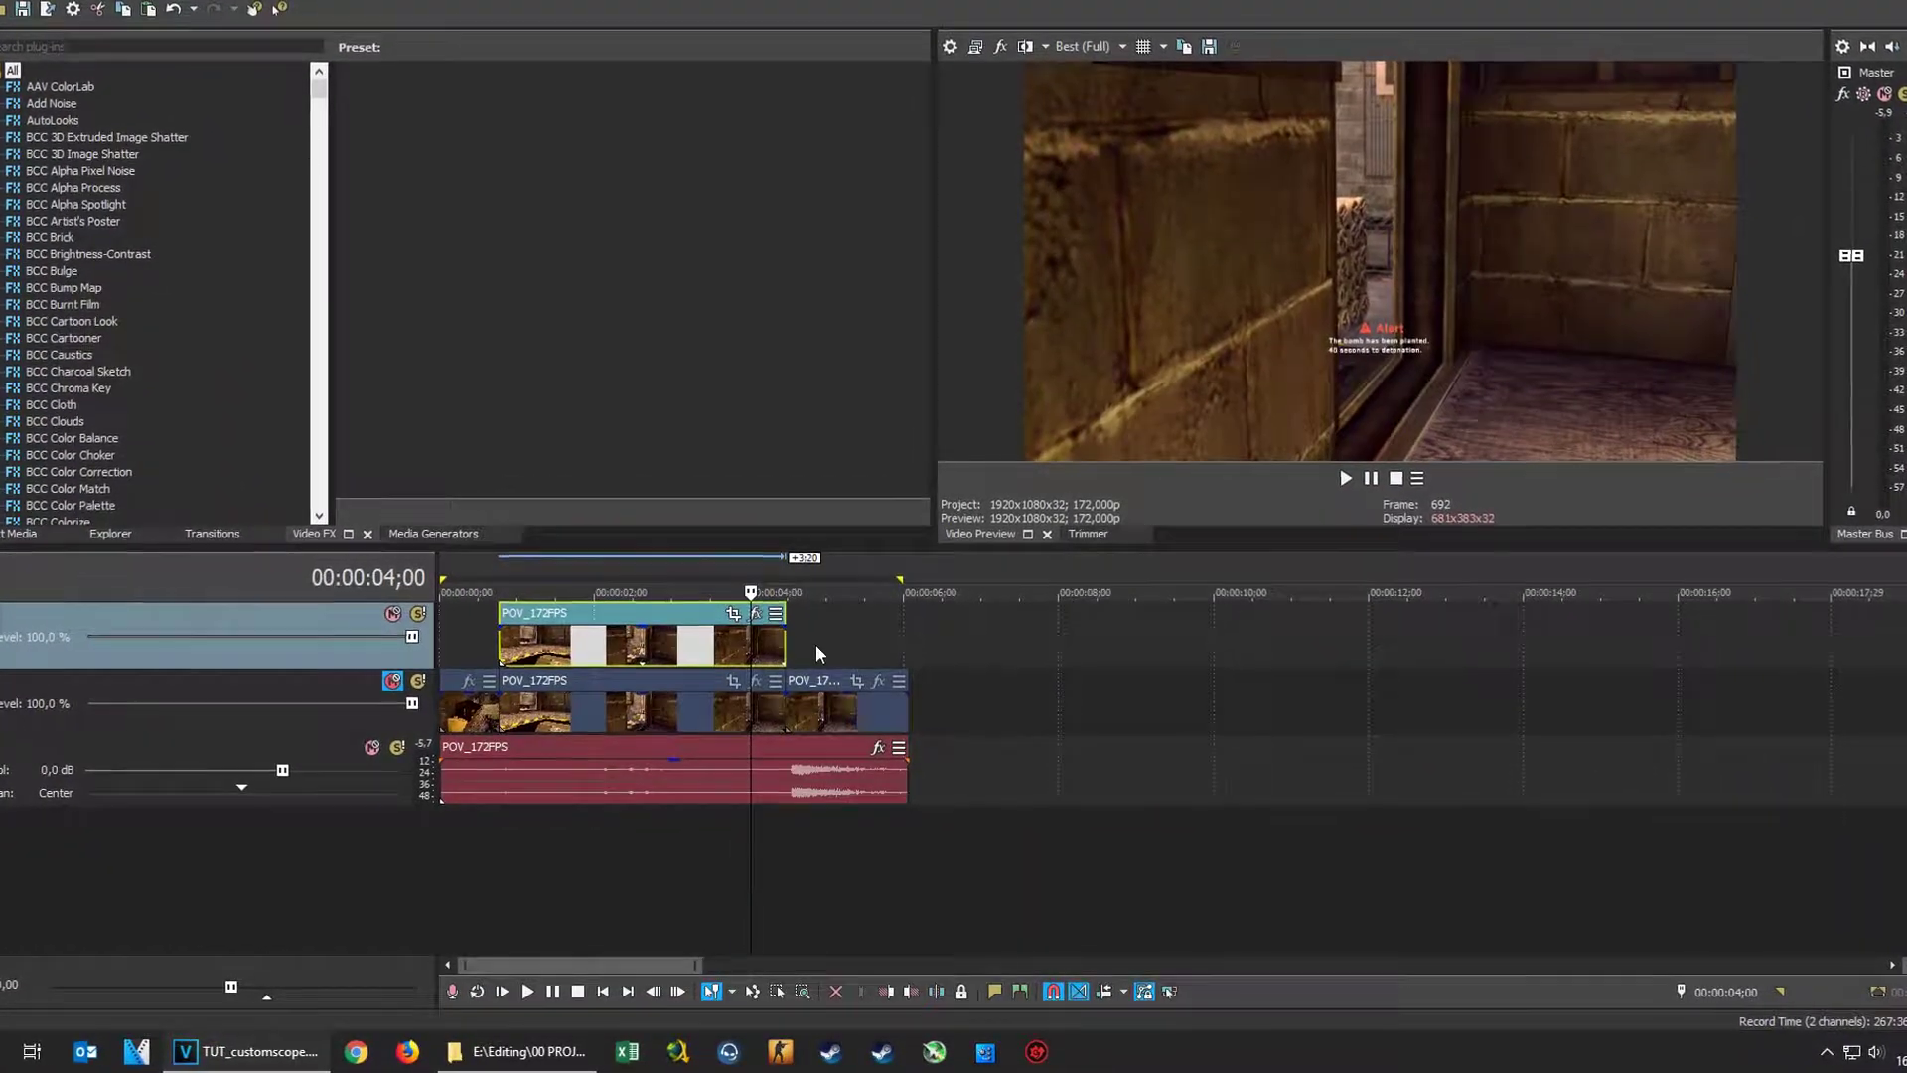
right_click(832, 634)
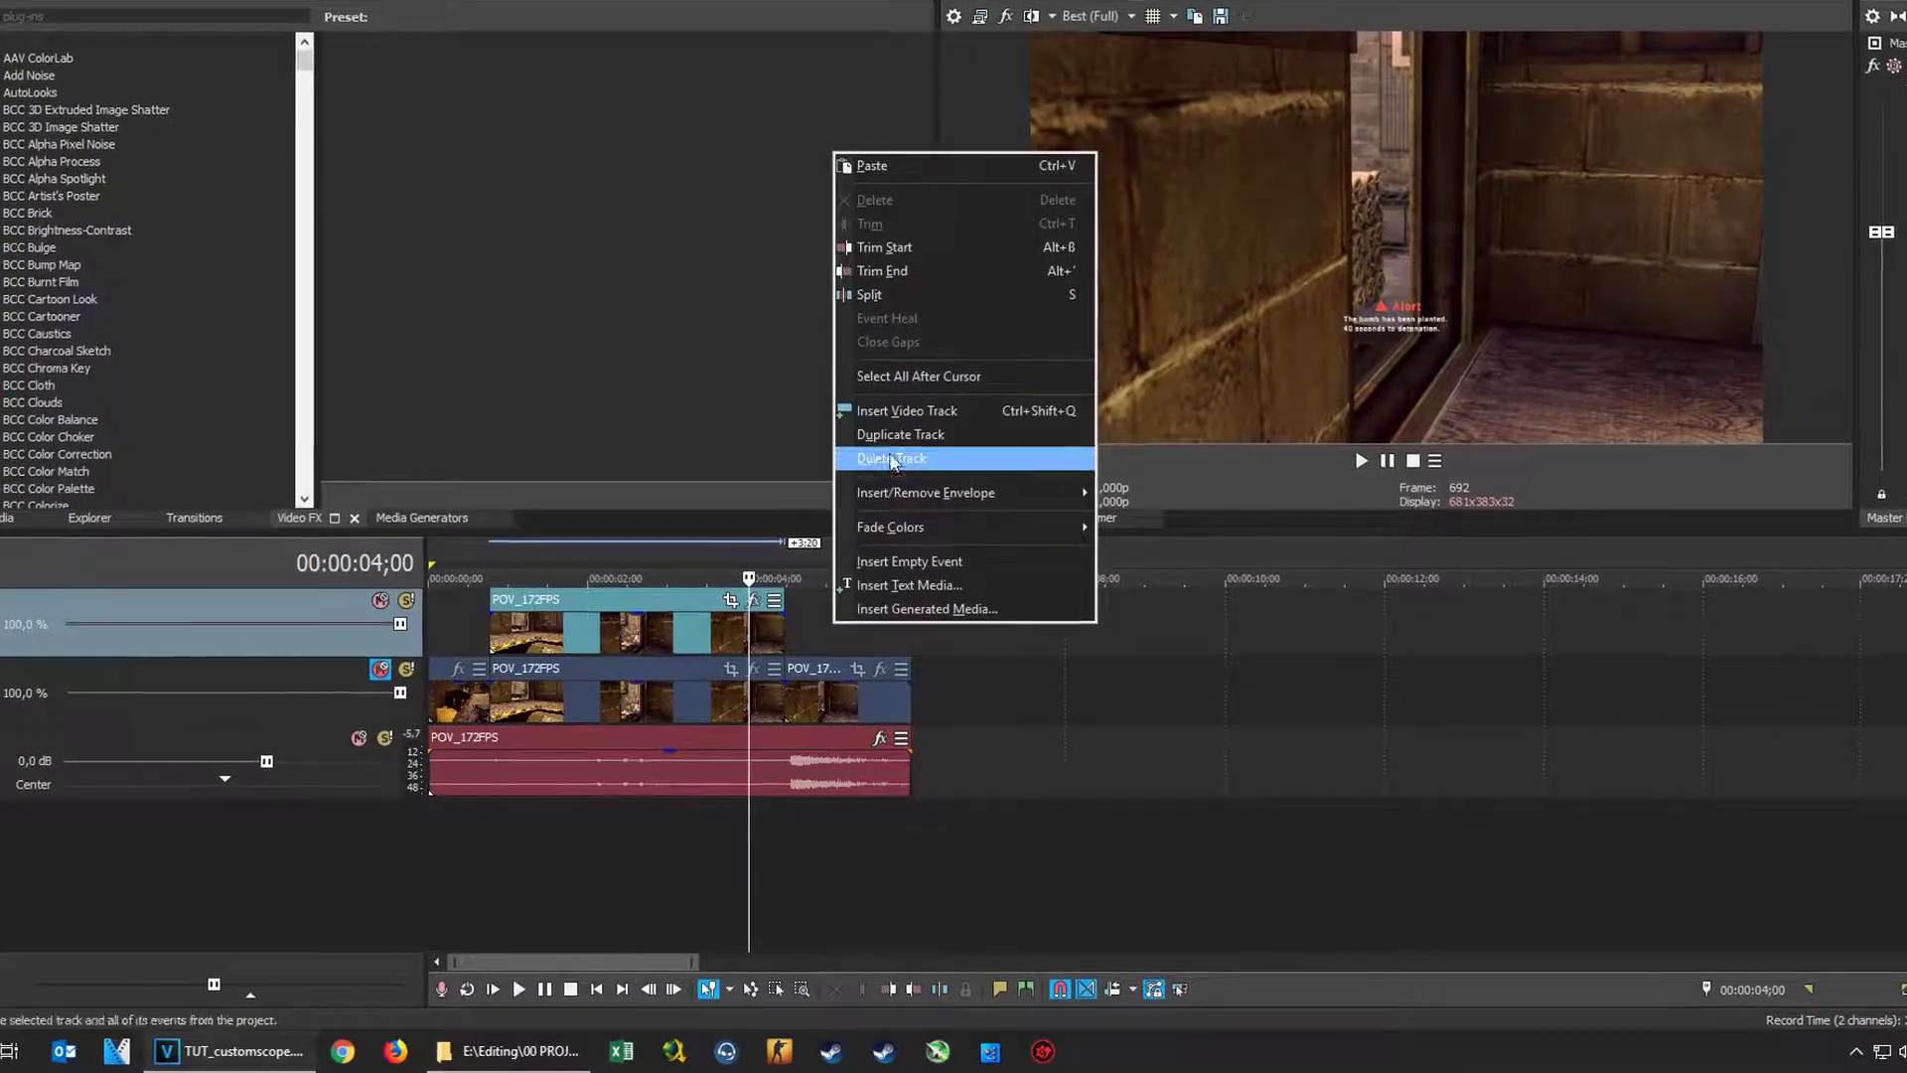
click(929, 402)
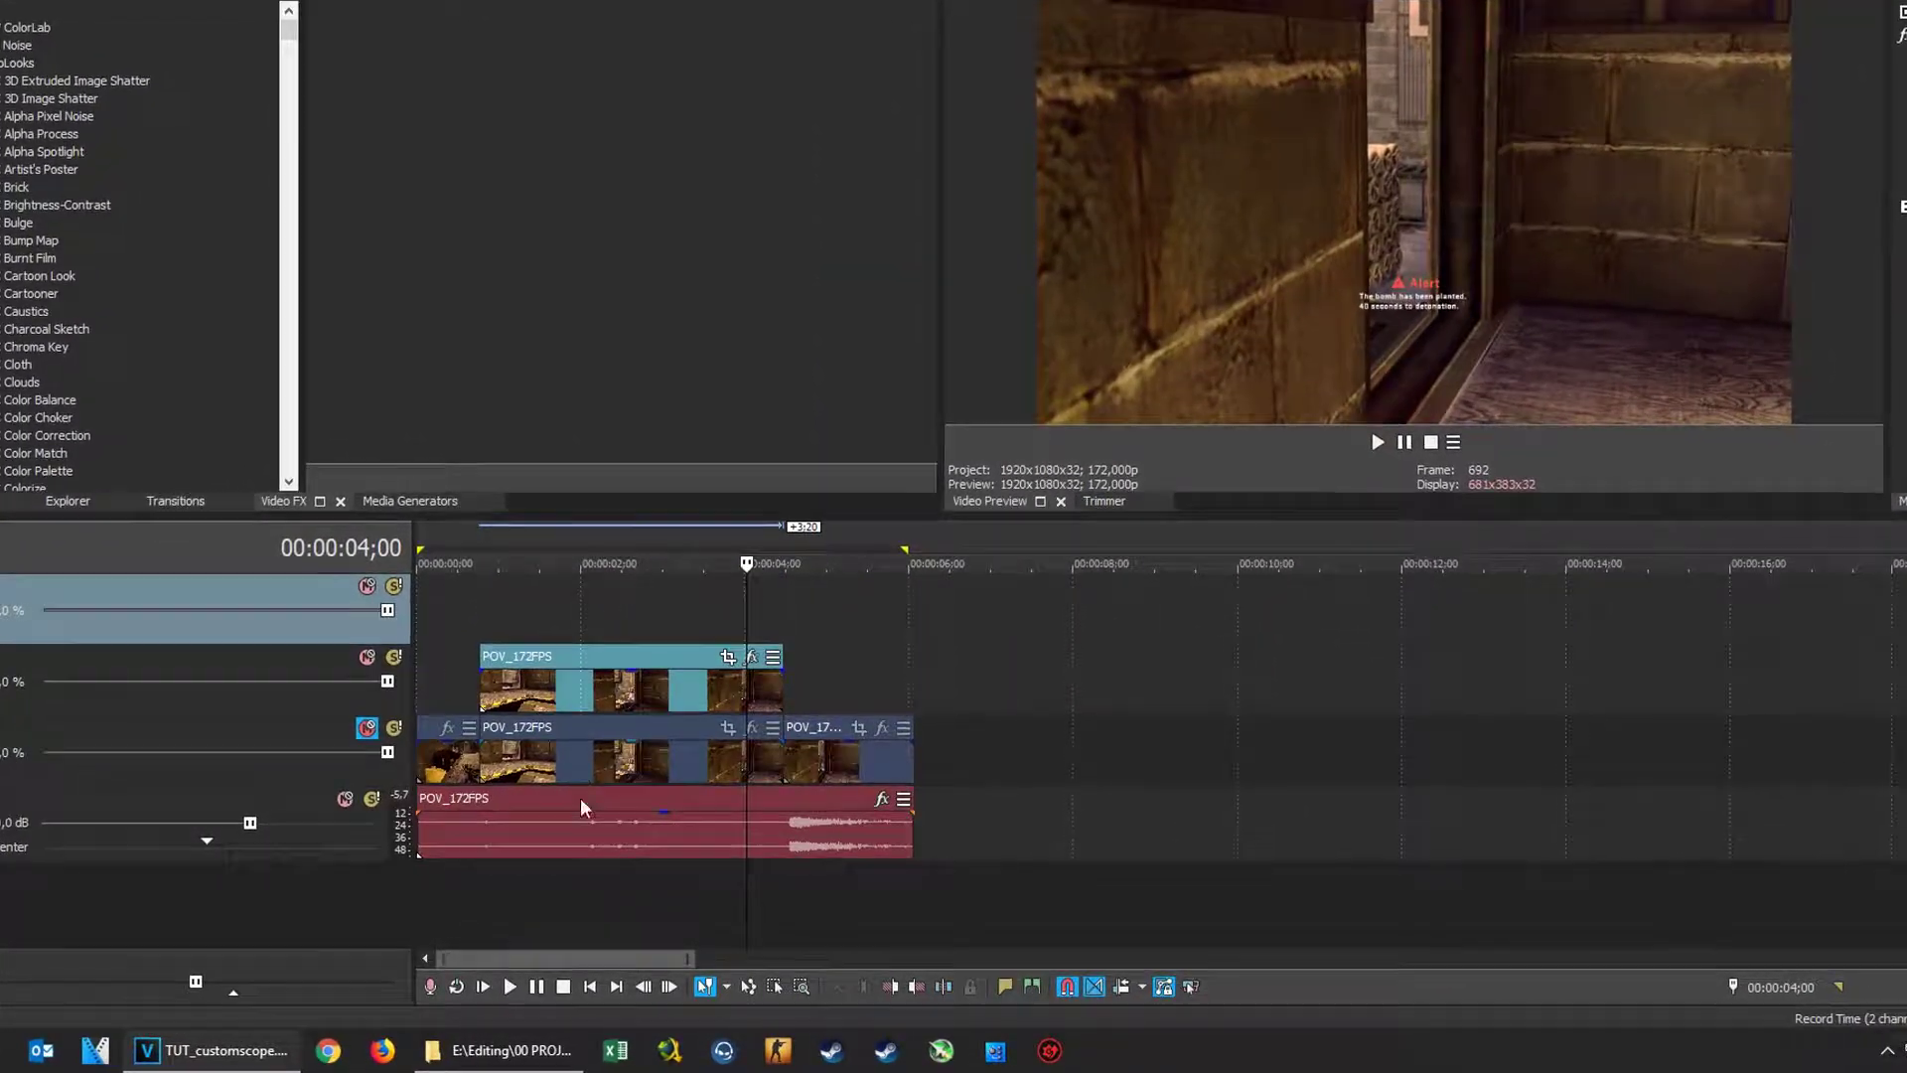
Switch to File Explorer and open the Scopes folder under 01 RESOURCES, 03 VFX, 01 PIC
click(527, 1053)
click(132, 631)
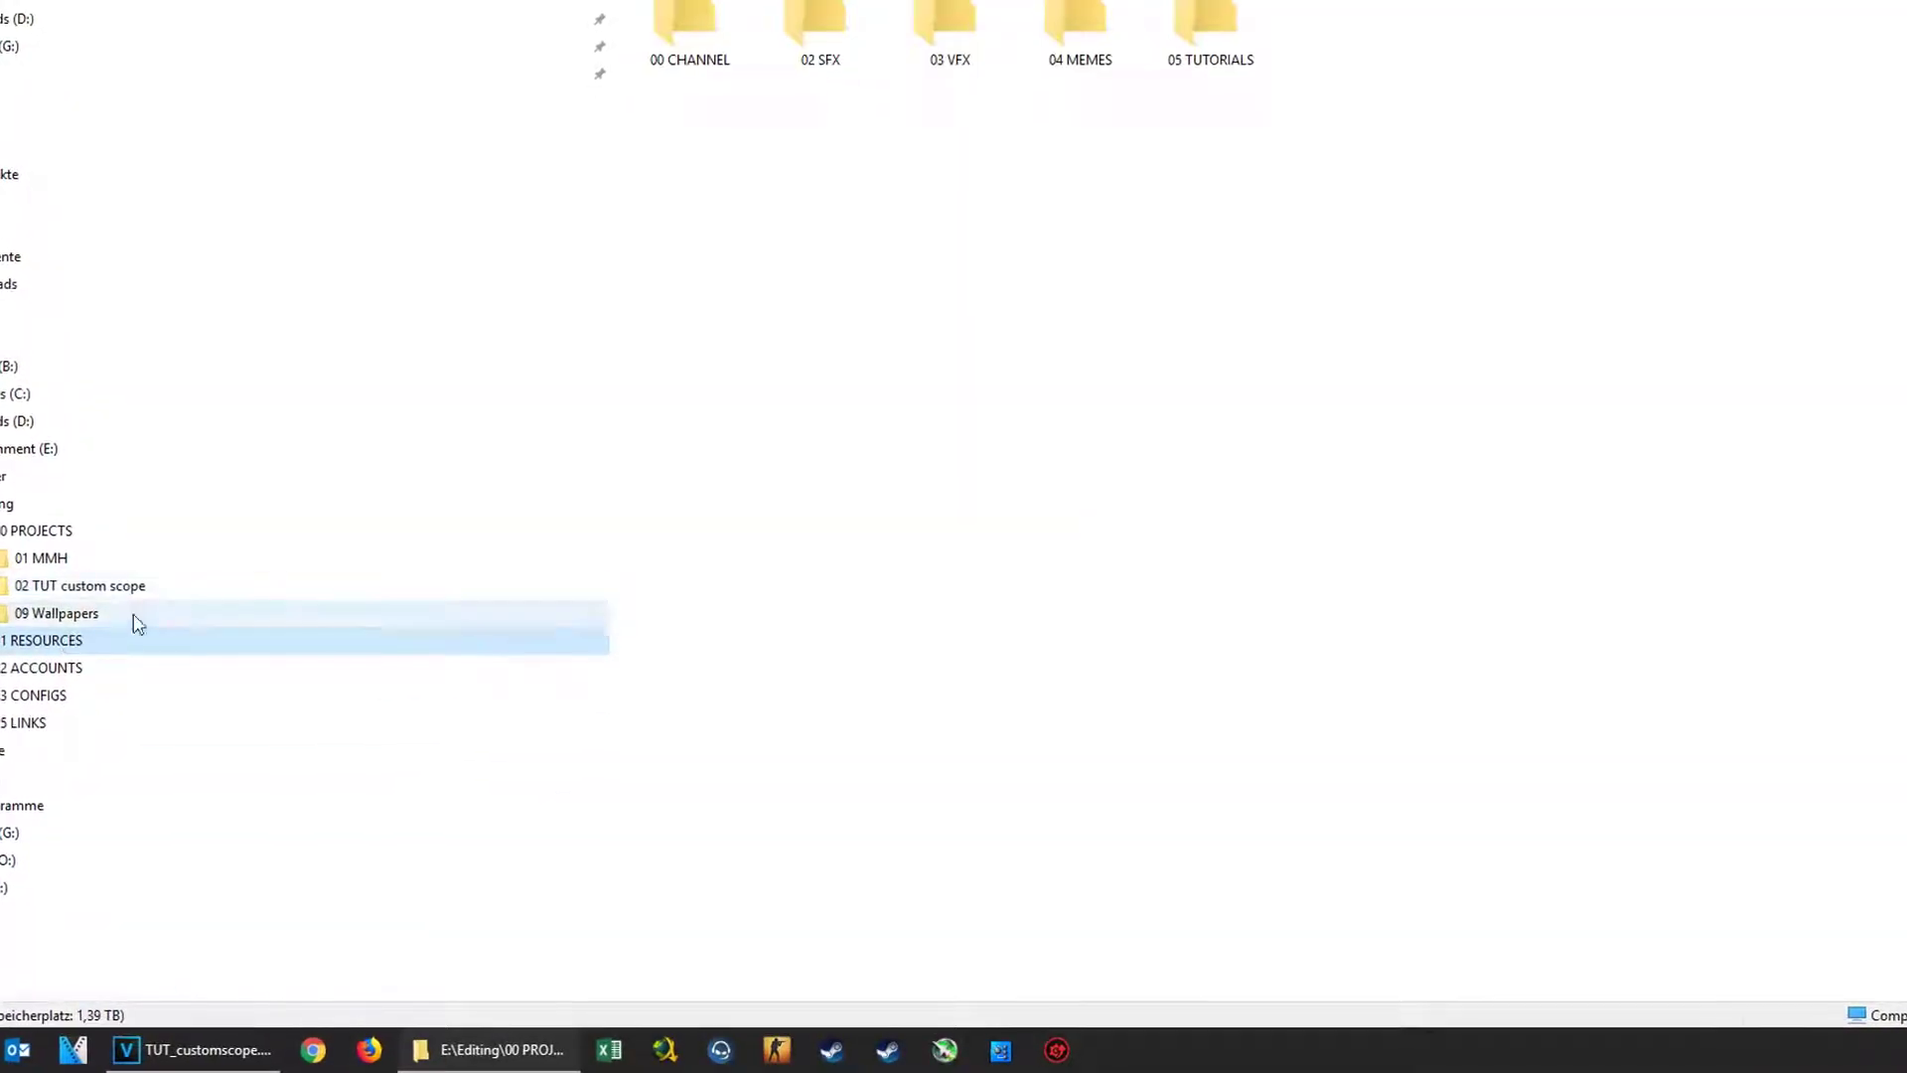
double_click(934, 15)
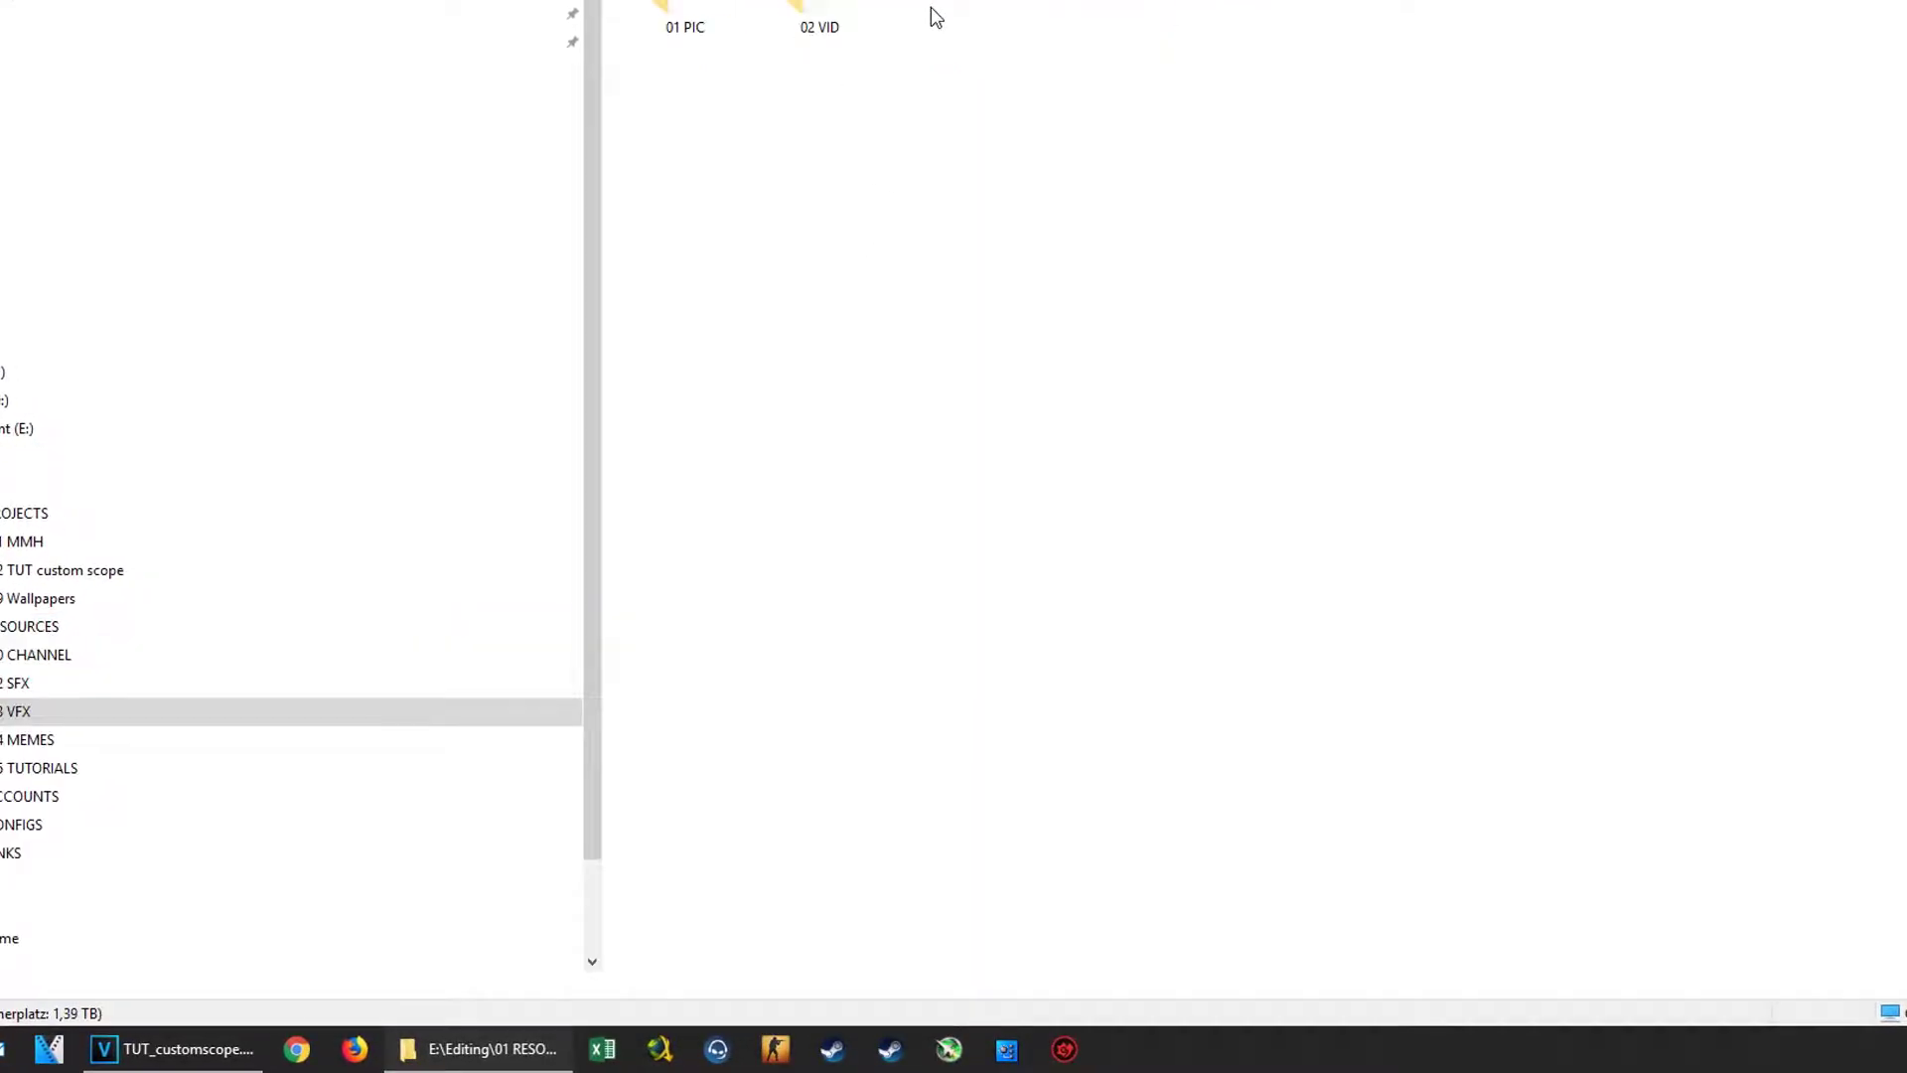
double_click(684, 8)
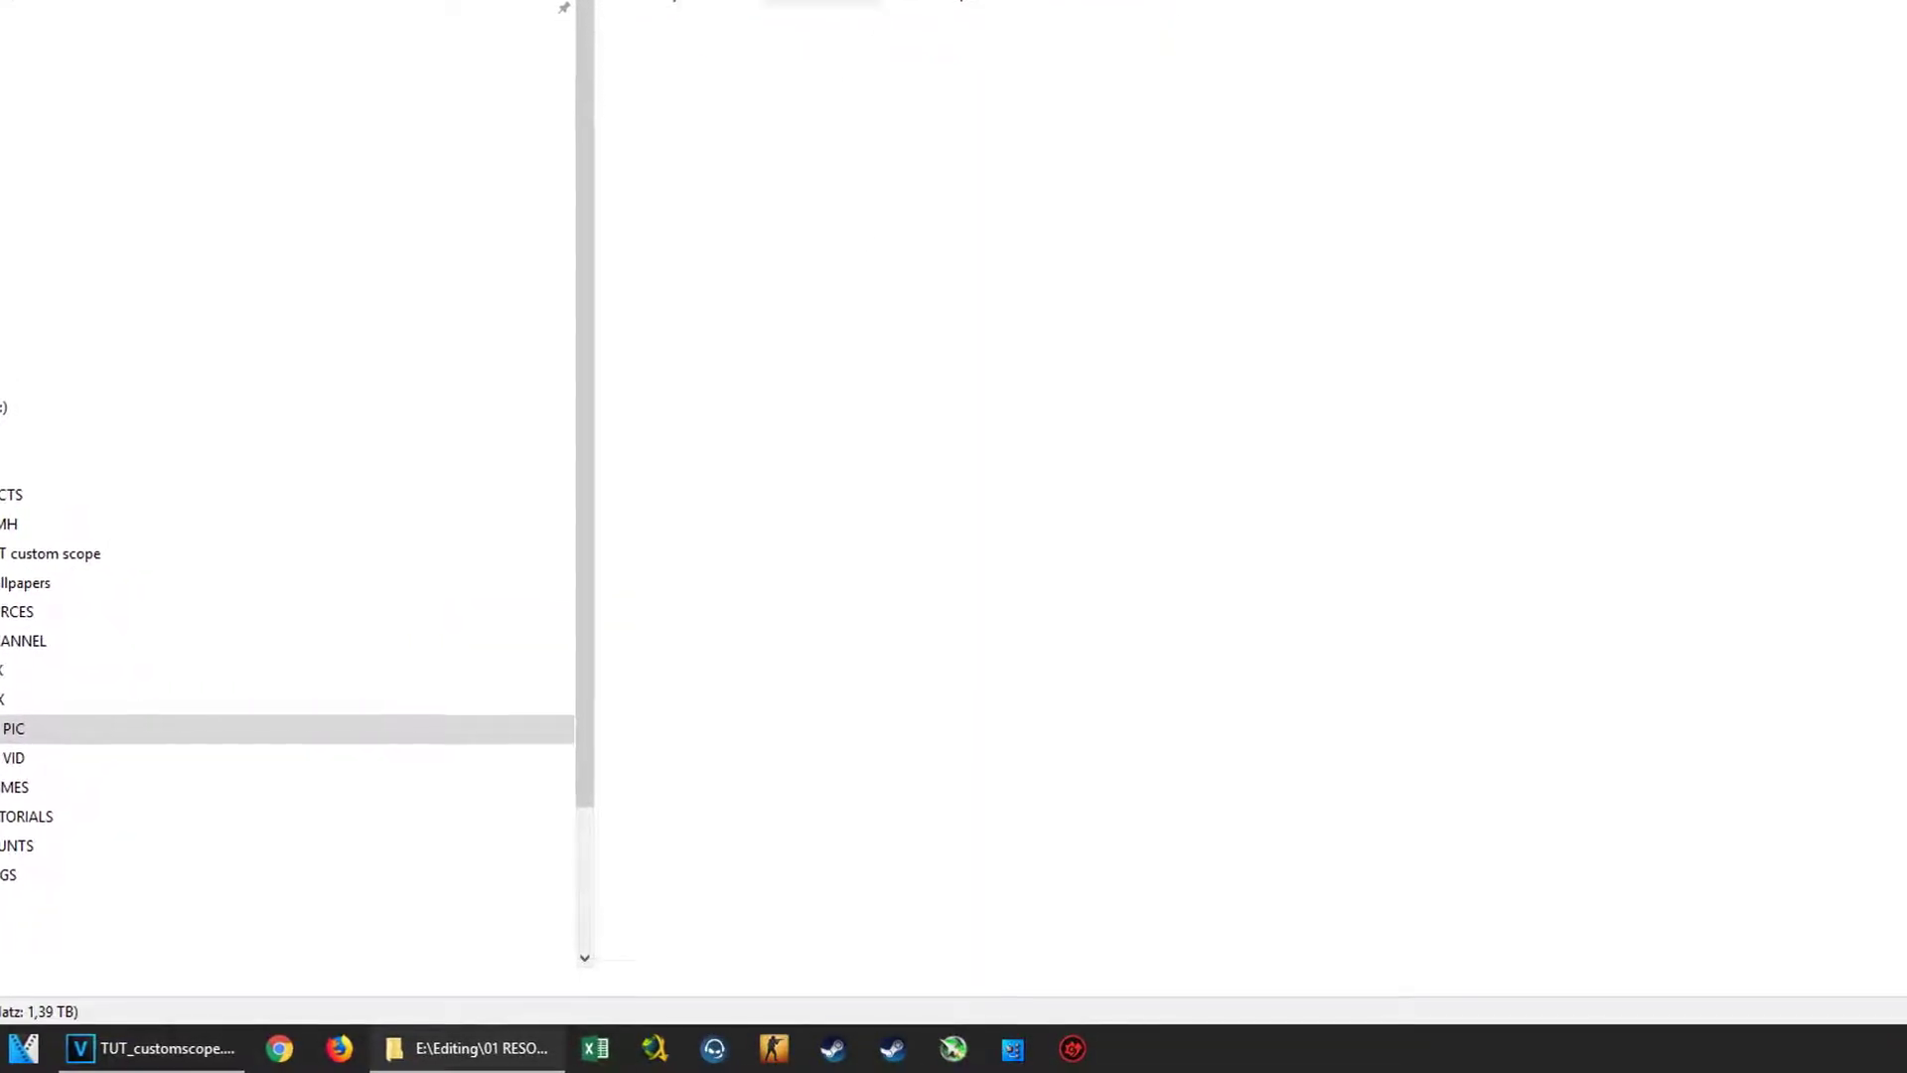
double_click(955, 6)
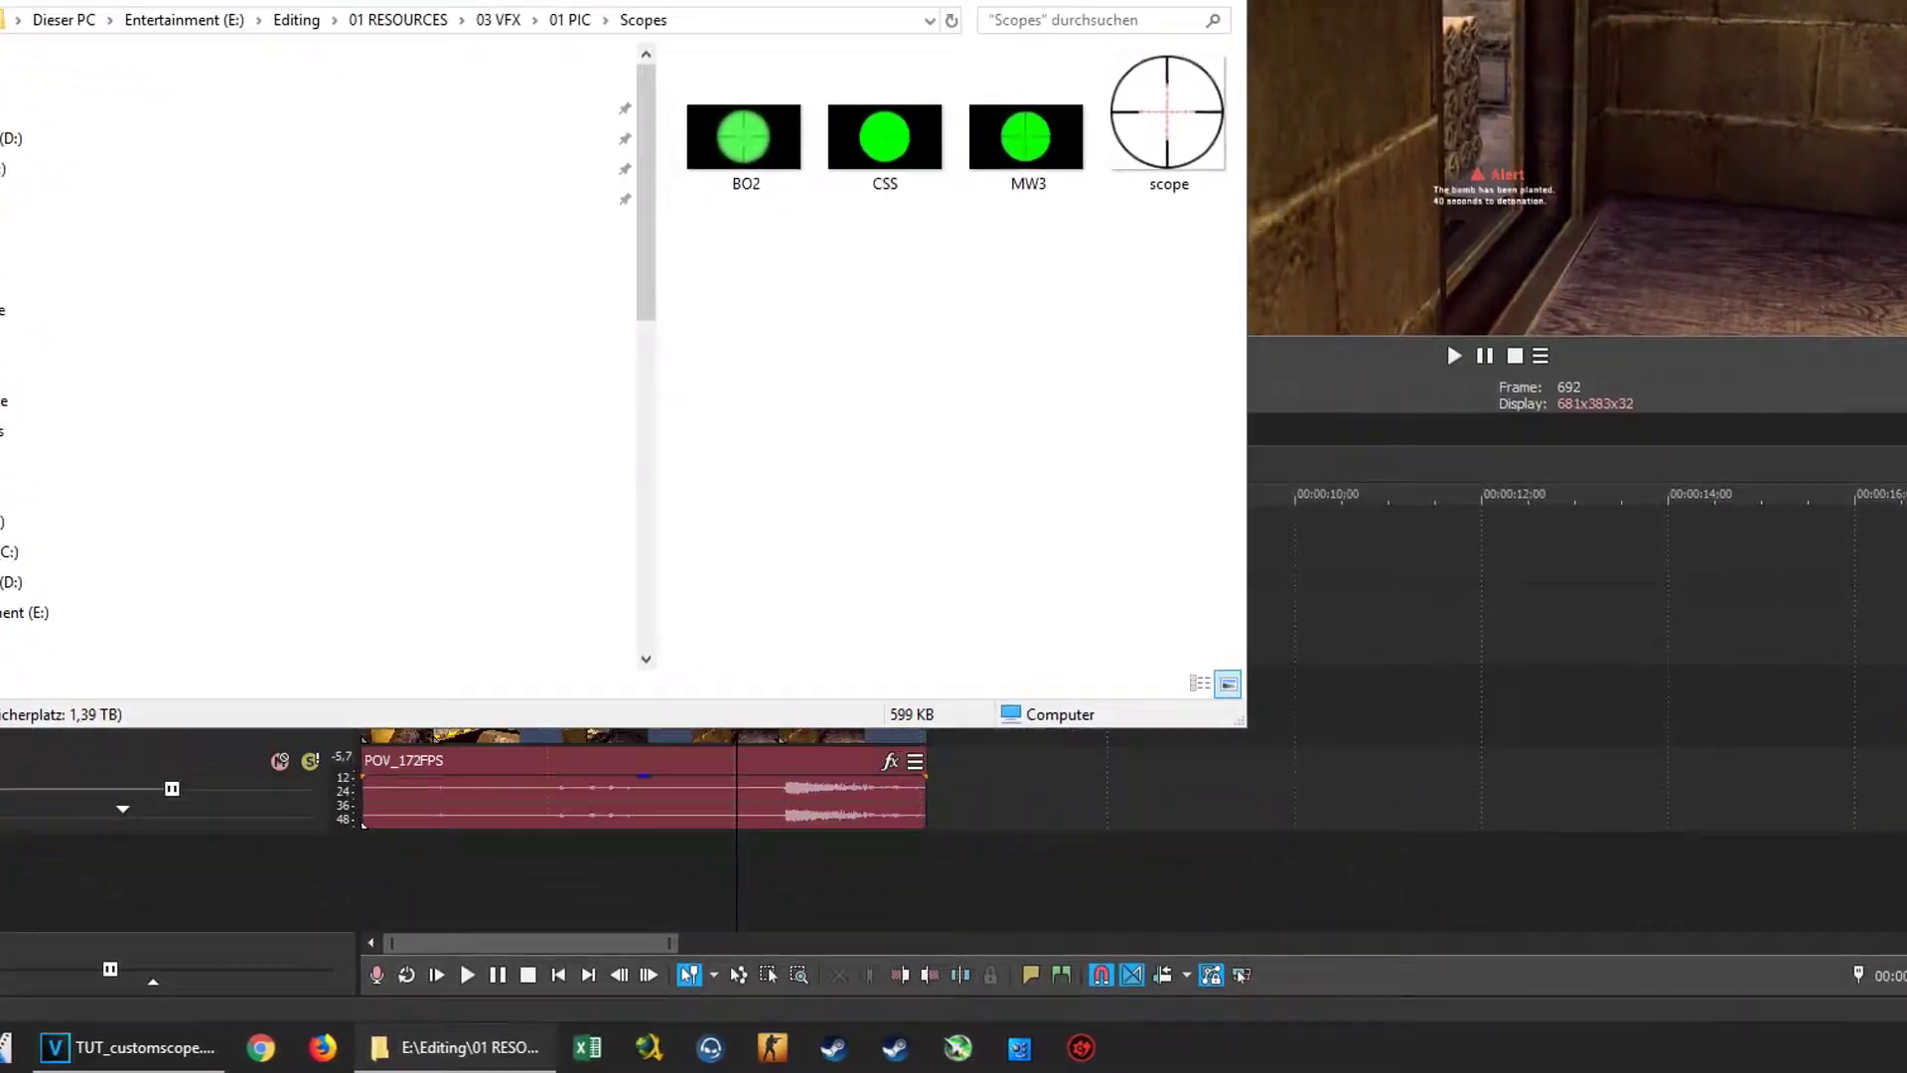
Look through the scope images in the folder, from BO2 to scope, and close the image viewer
double_click(651, 24)
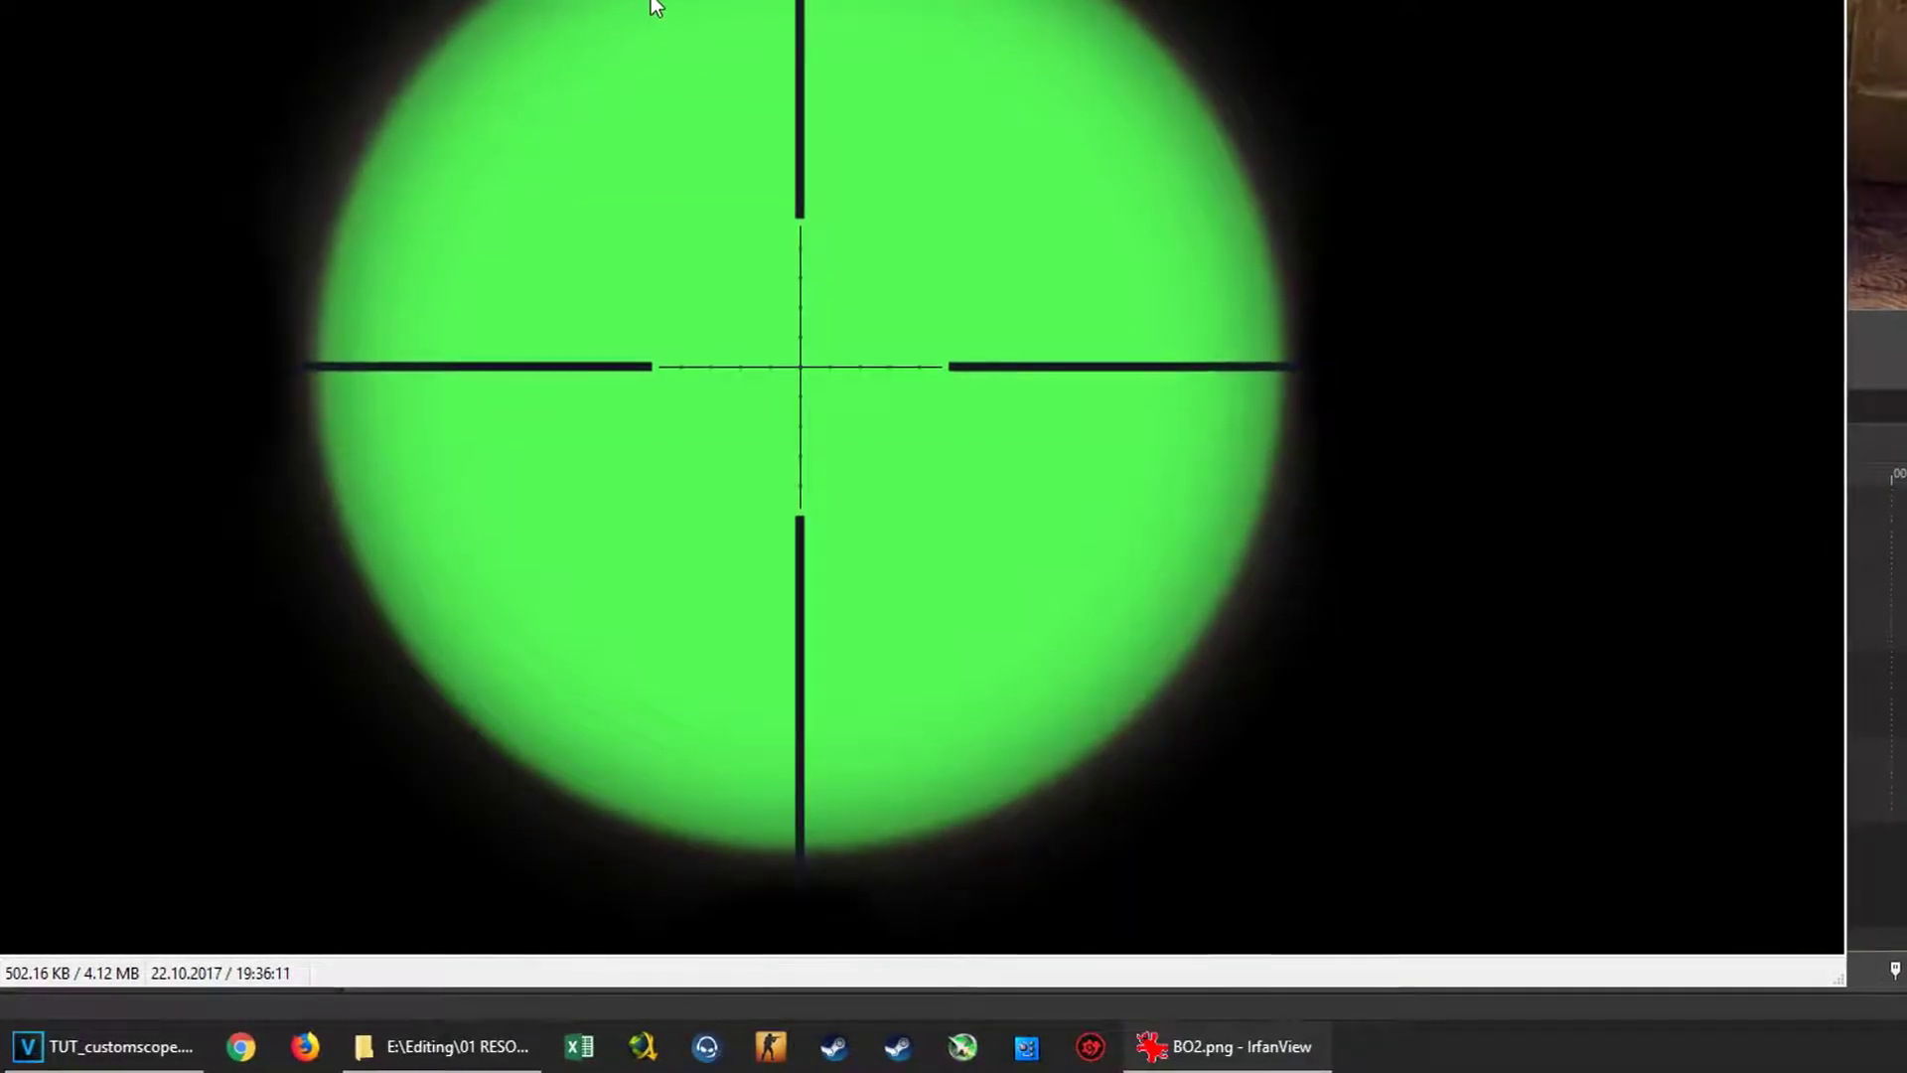
scroll(653, 5, down, 1)
scroll(653, 3, down, 1)
scroll(652, 3, down, 1)
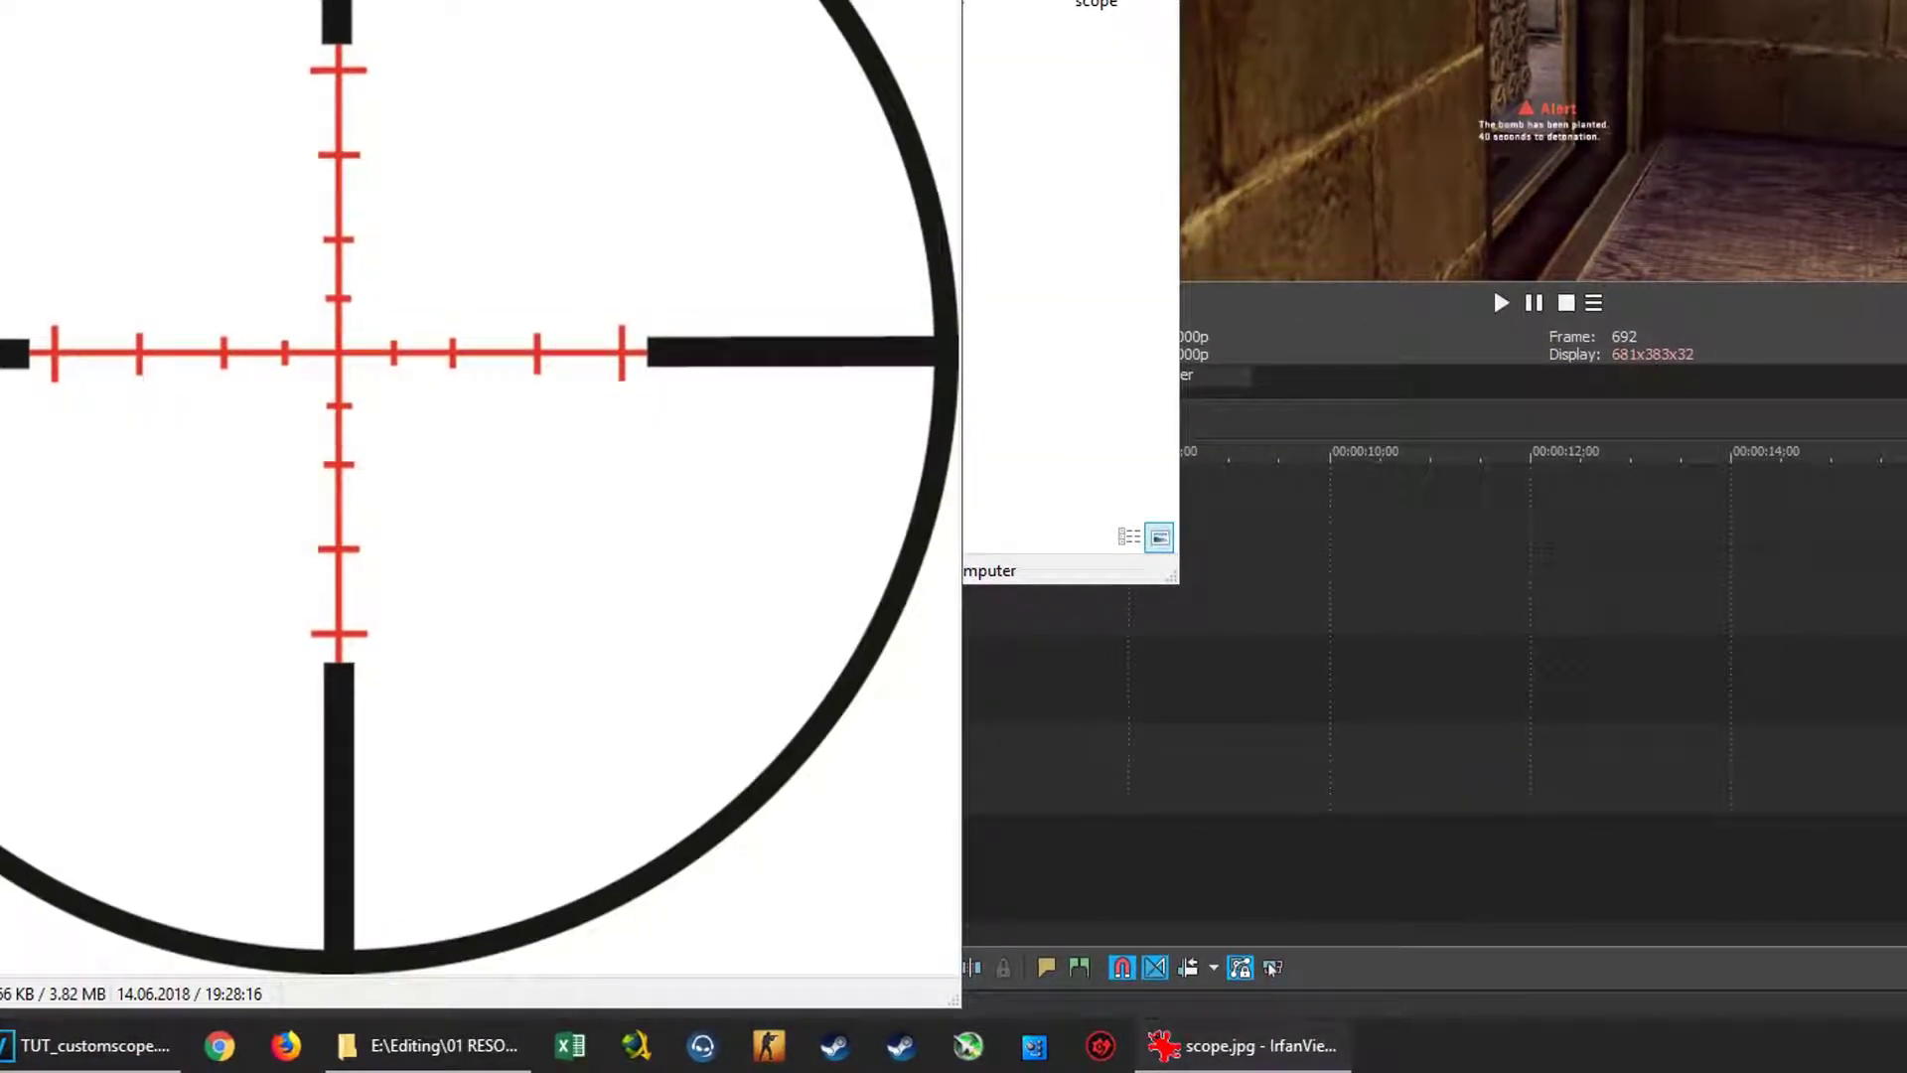
key(Escape)
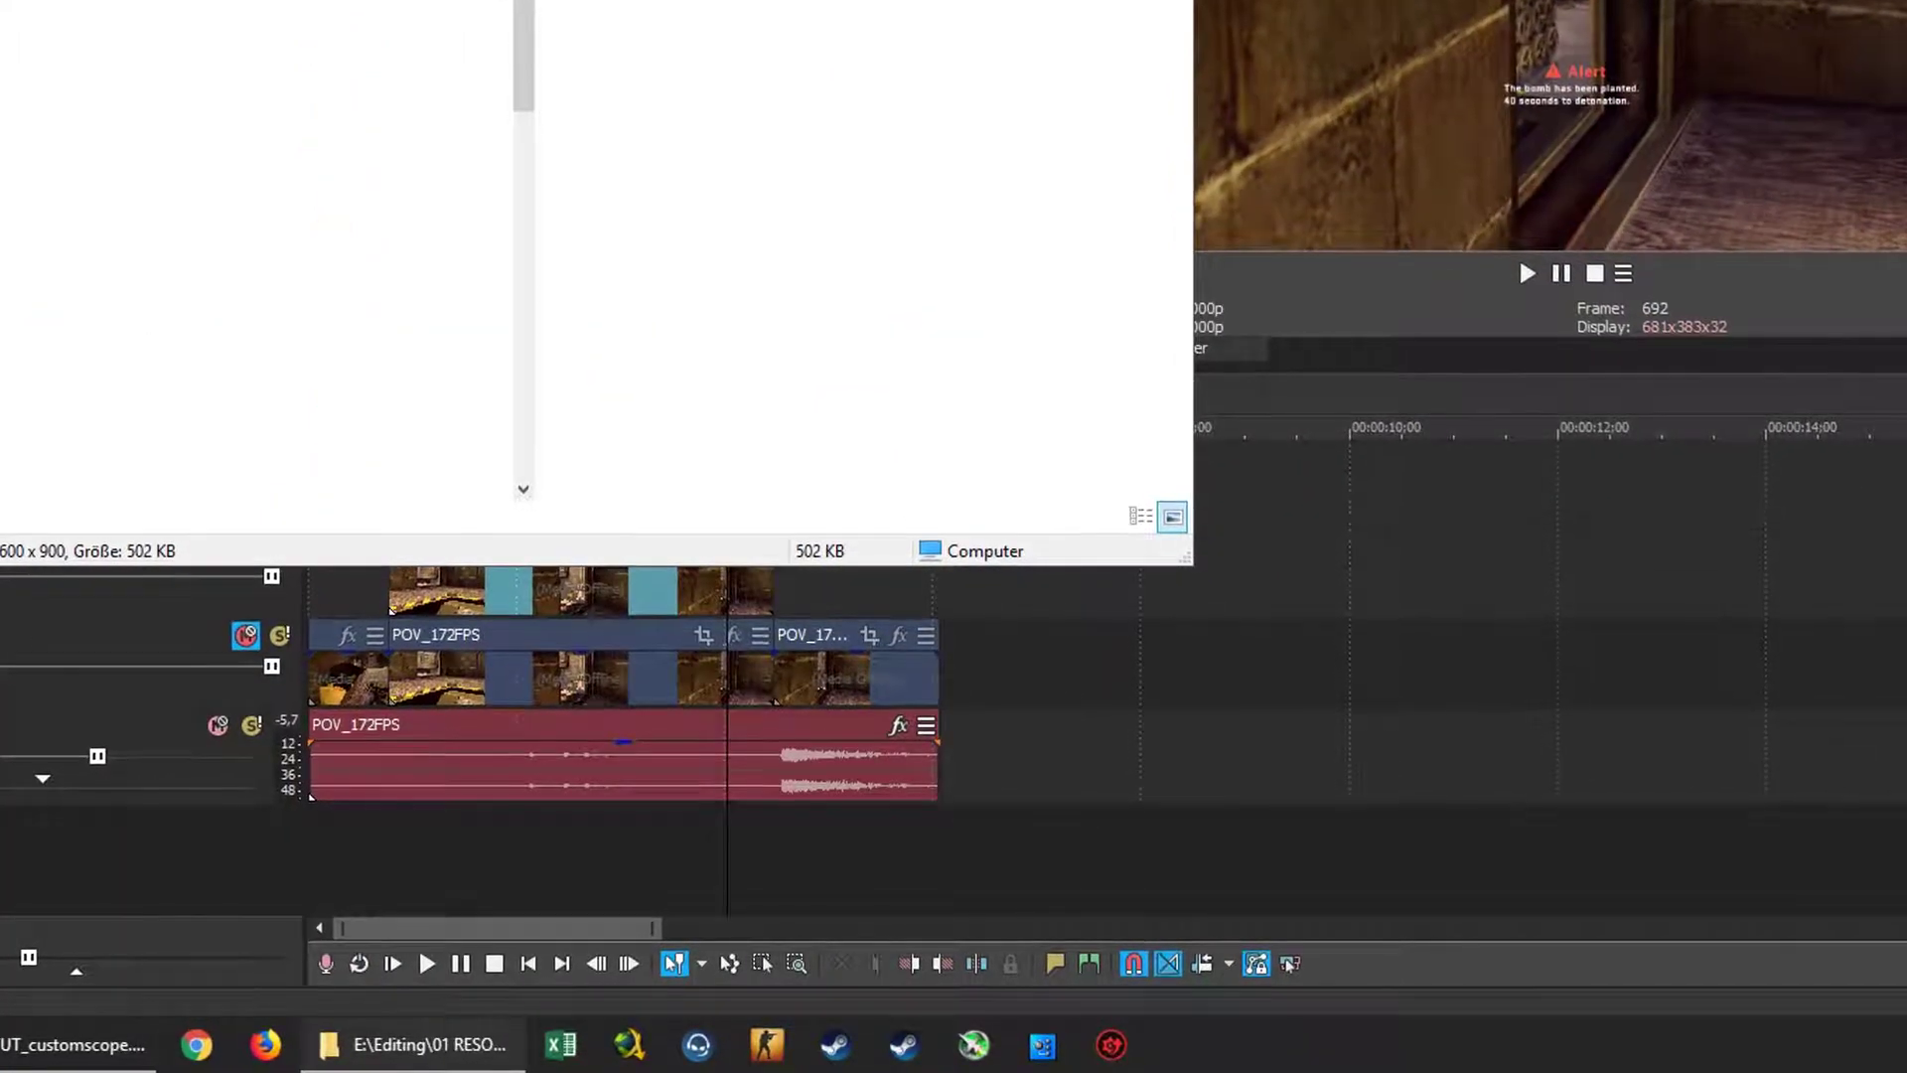
Place the scope image on the empty top track at the copied clip's start and remove the part past 00:00:04;13
drag(855, 4, 349, 437)
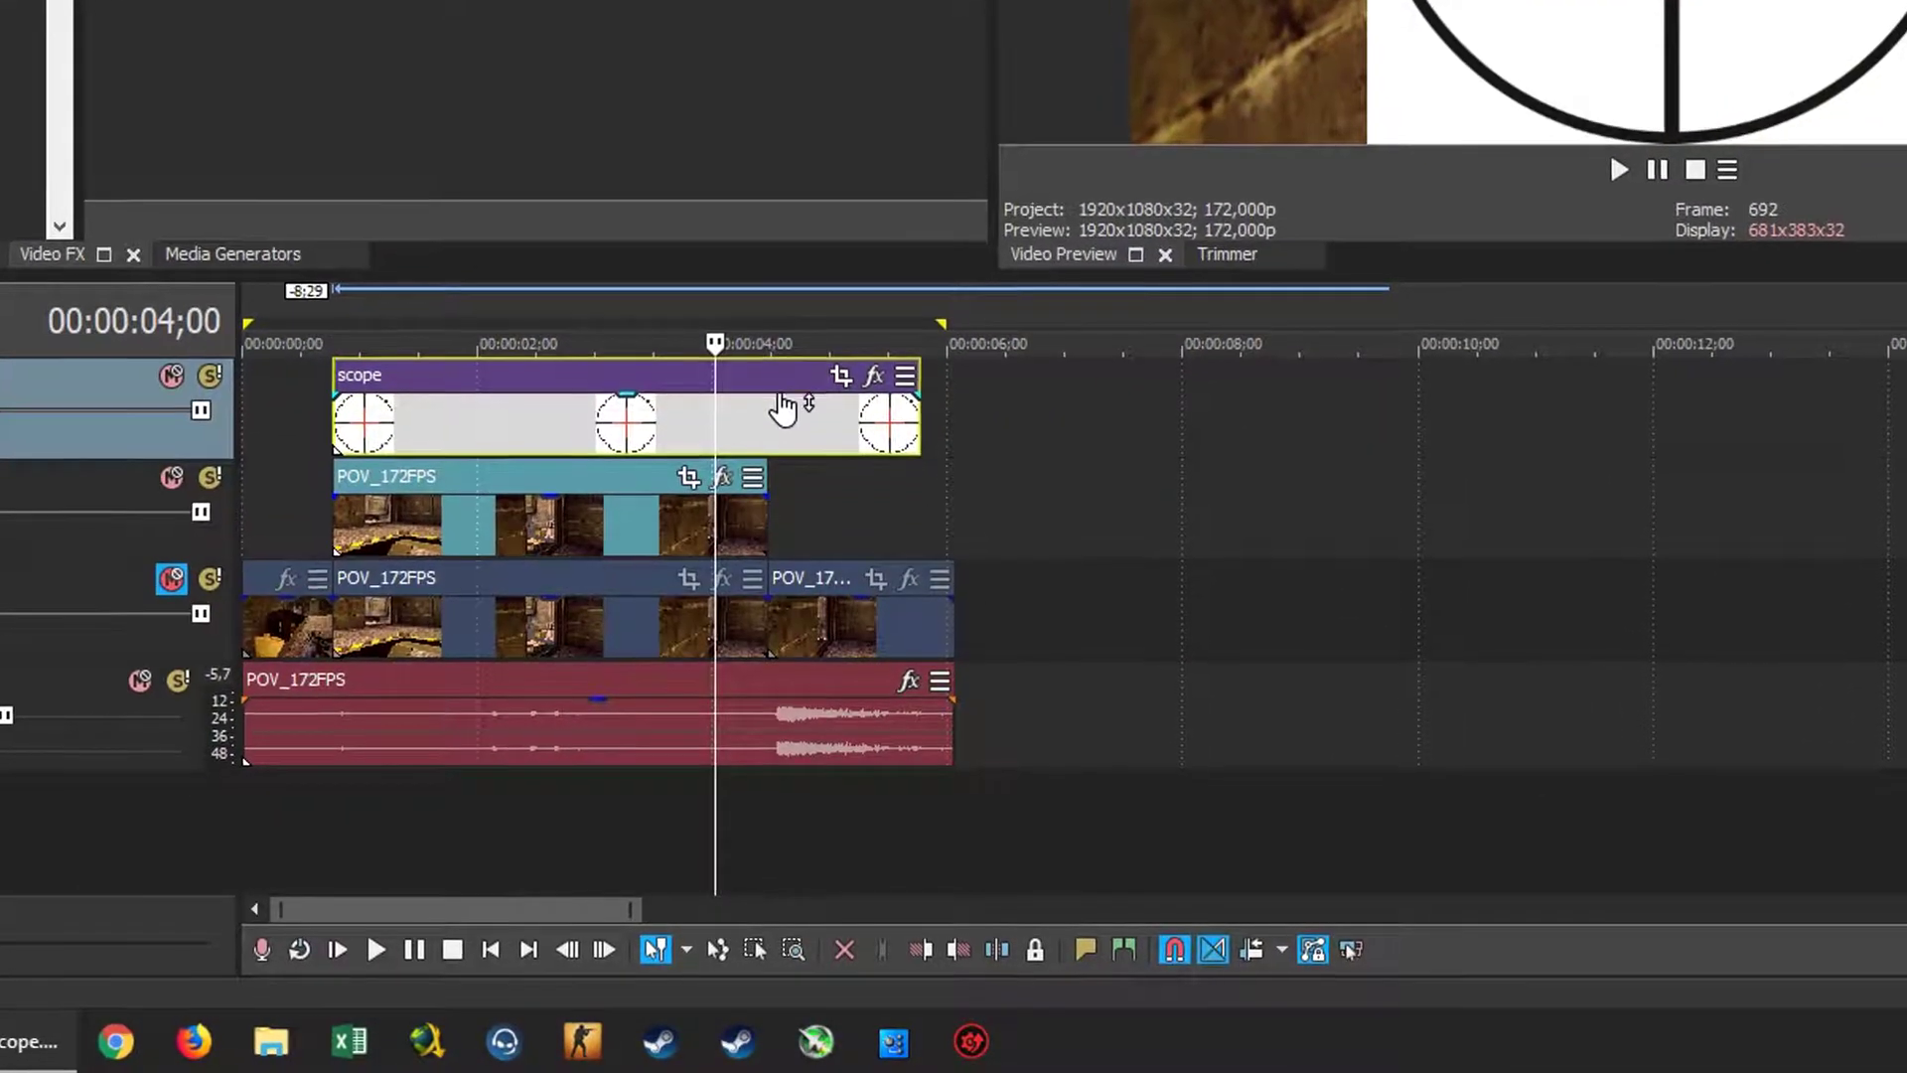
click(773, 395)
key(s)
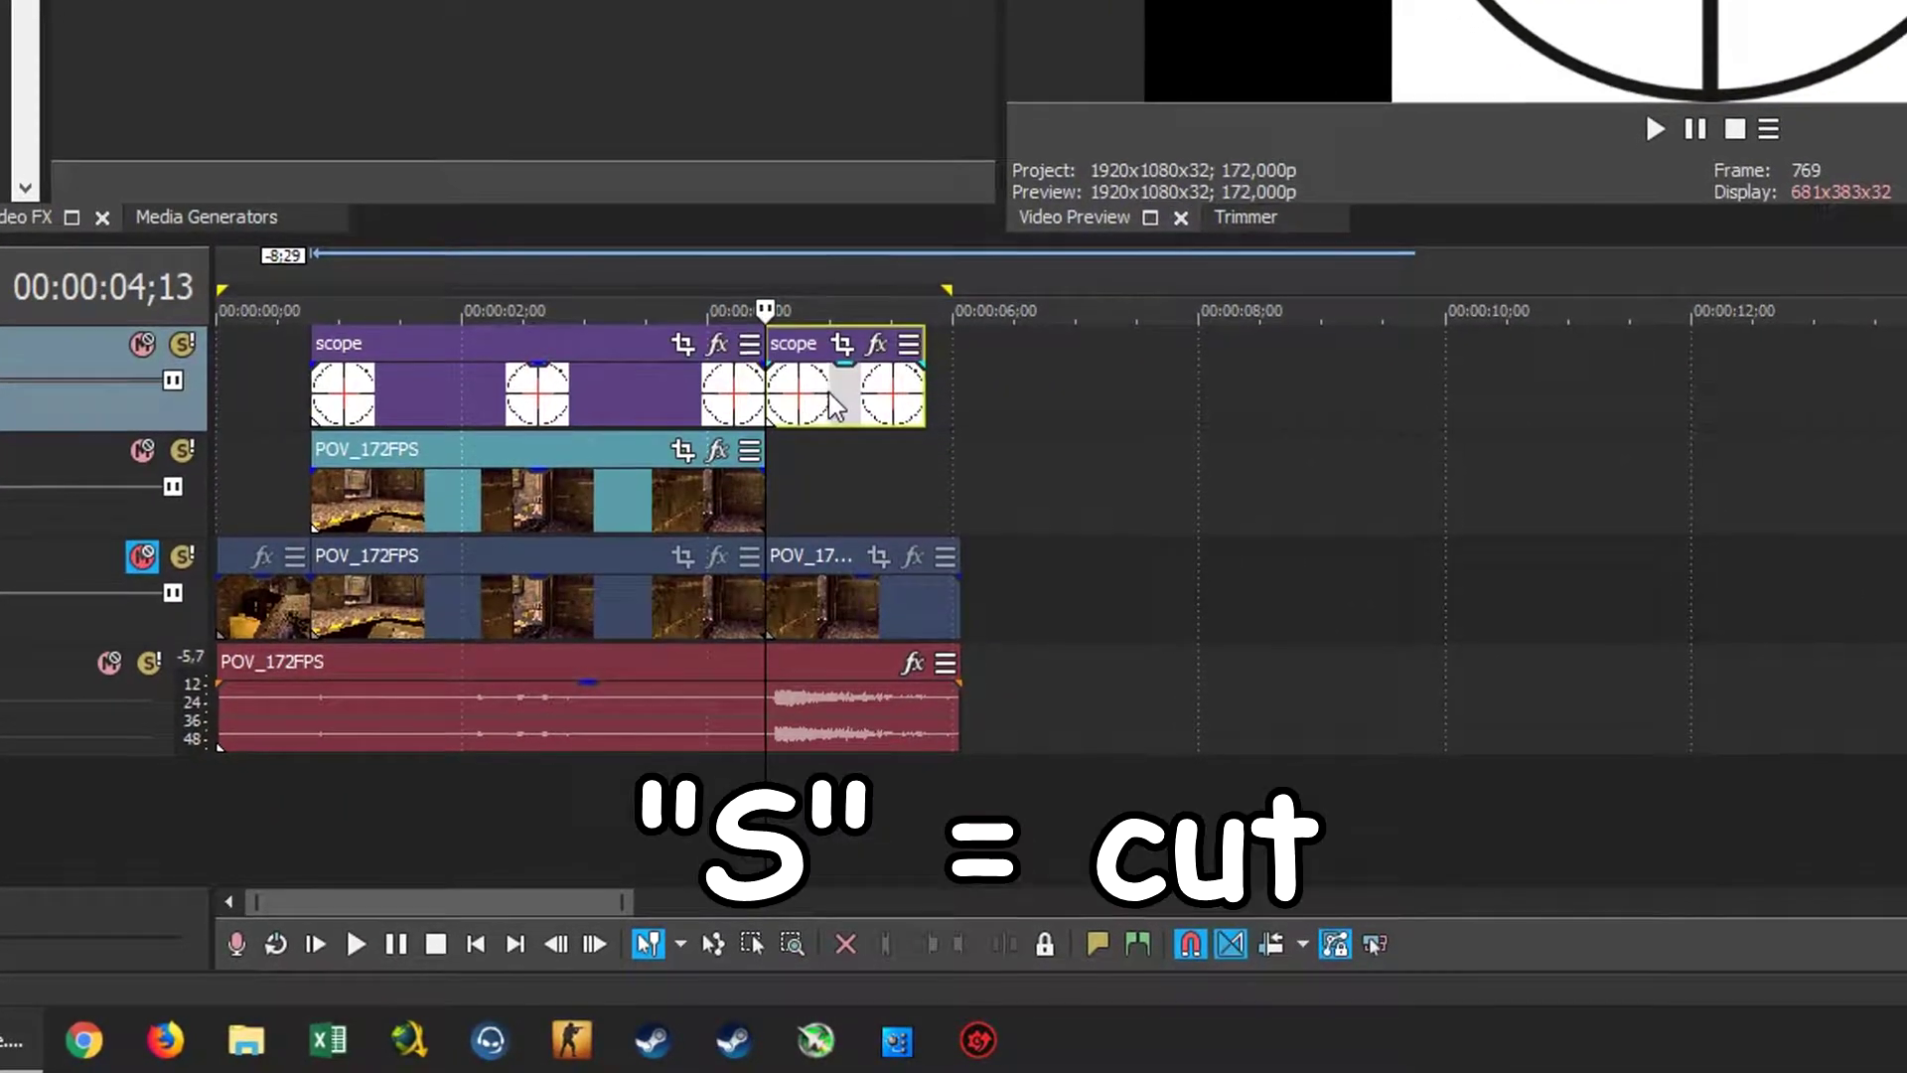
key(Delete)
Disable resampling for the scope image event
click(445, 377)
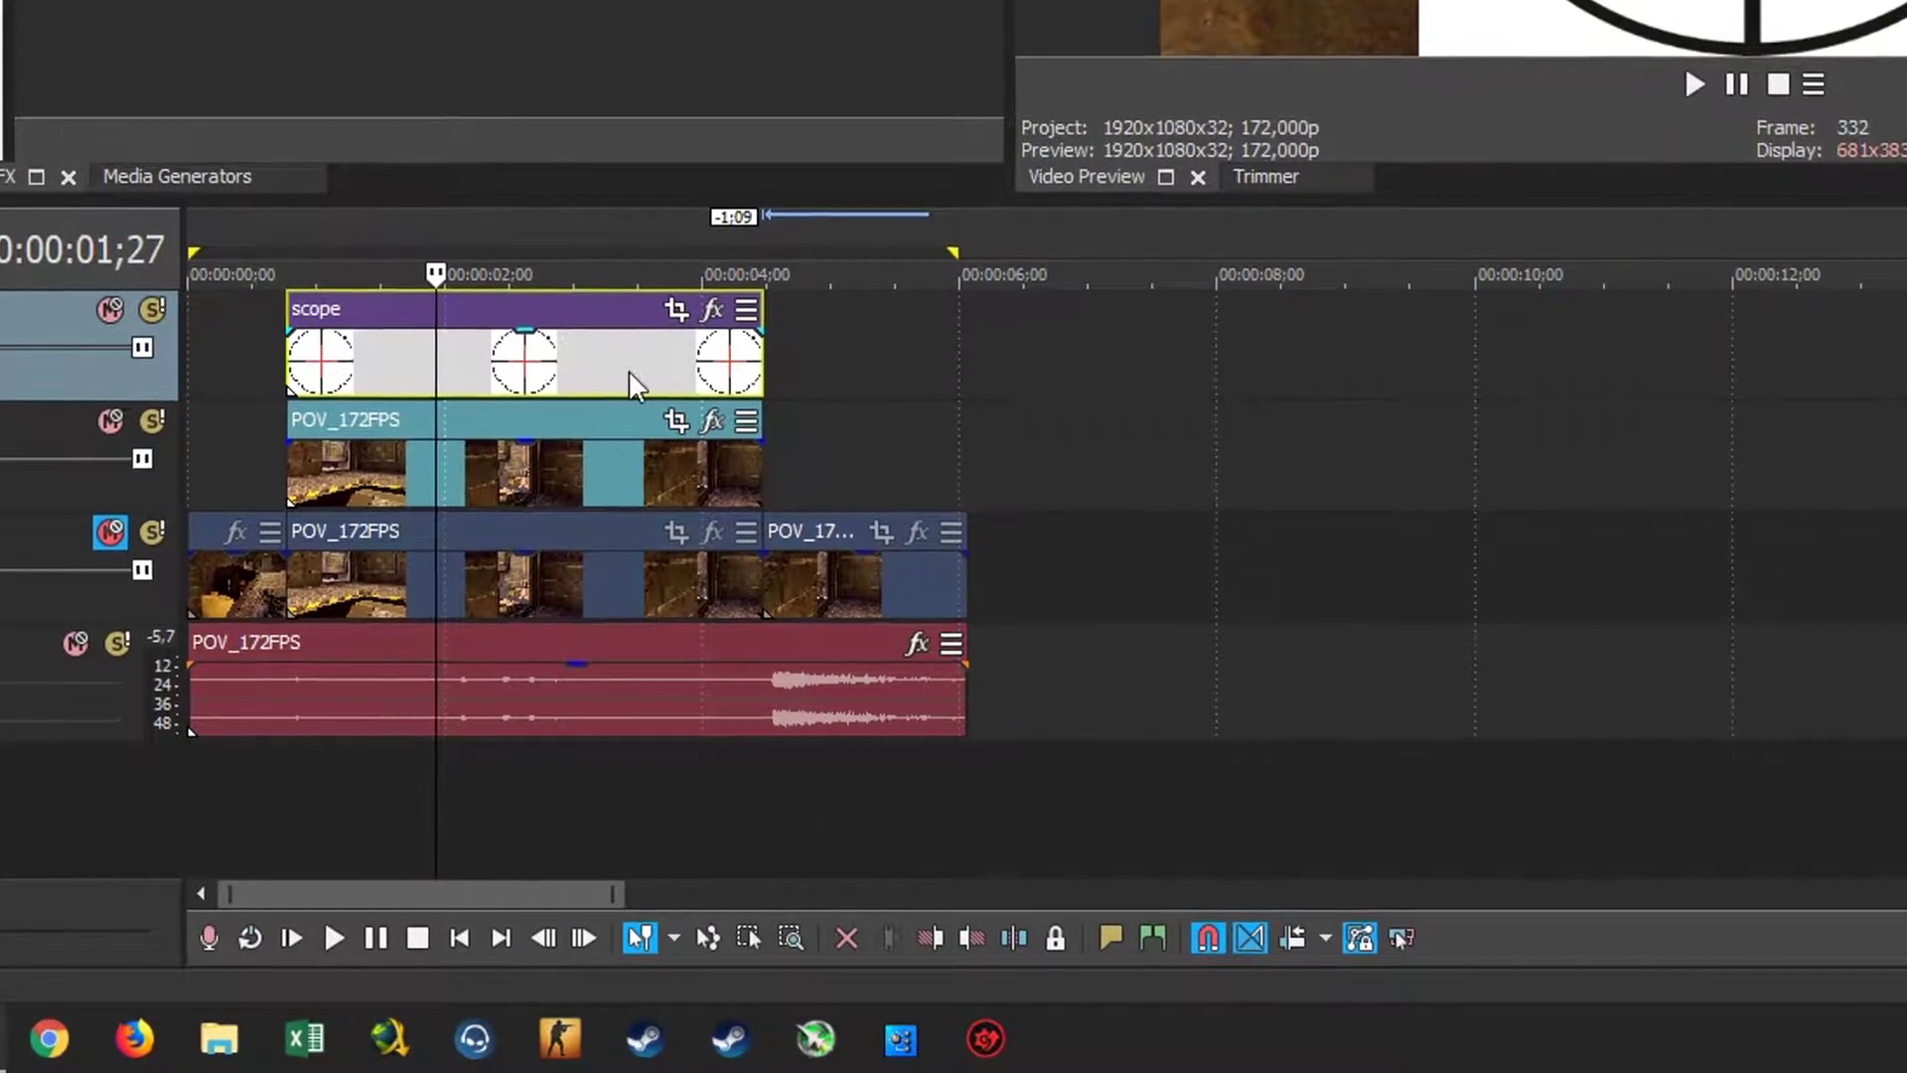
right_click(667, 328)
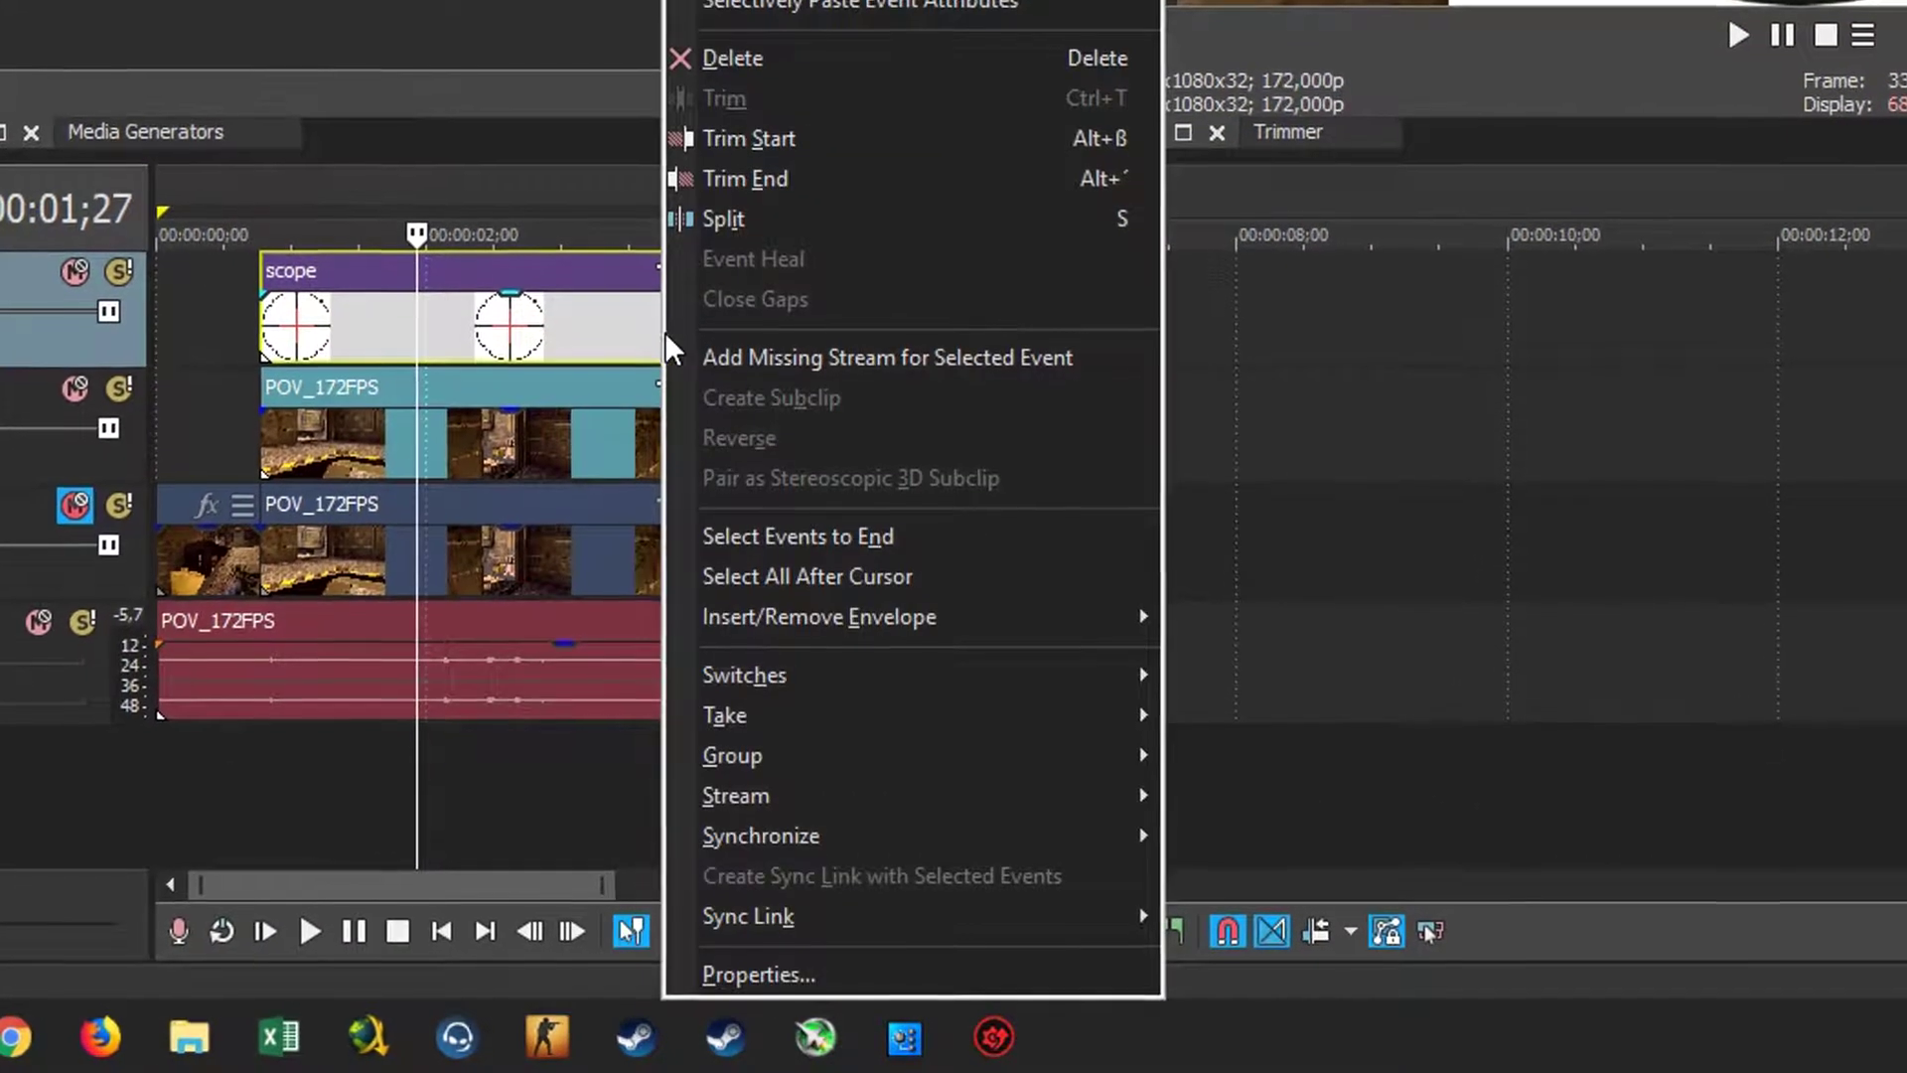
mouse_move(1083, 669)
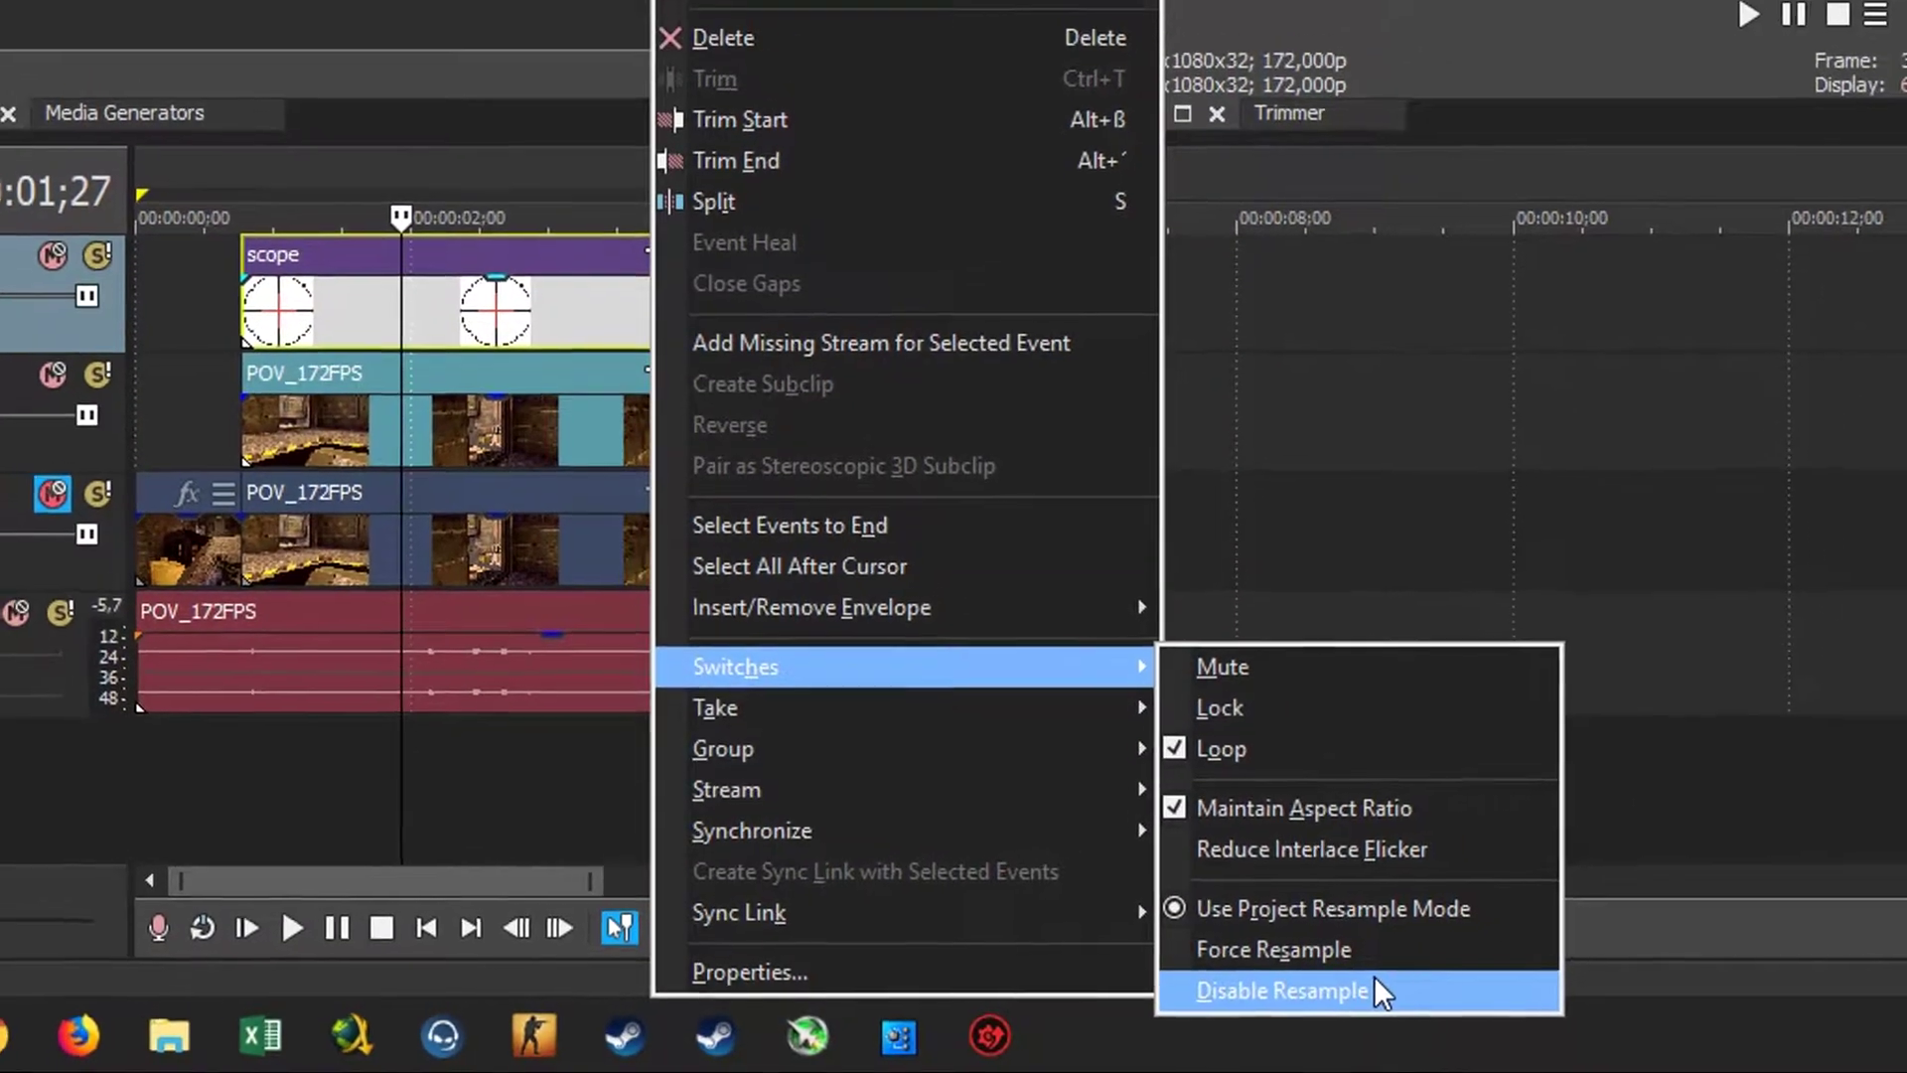
click(1375, 988)
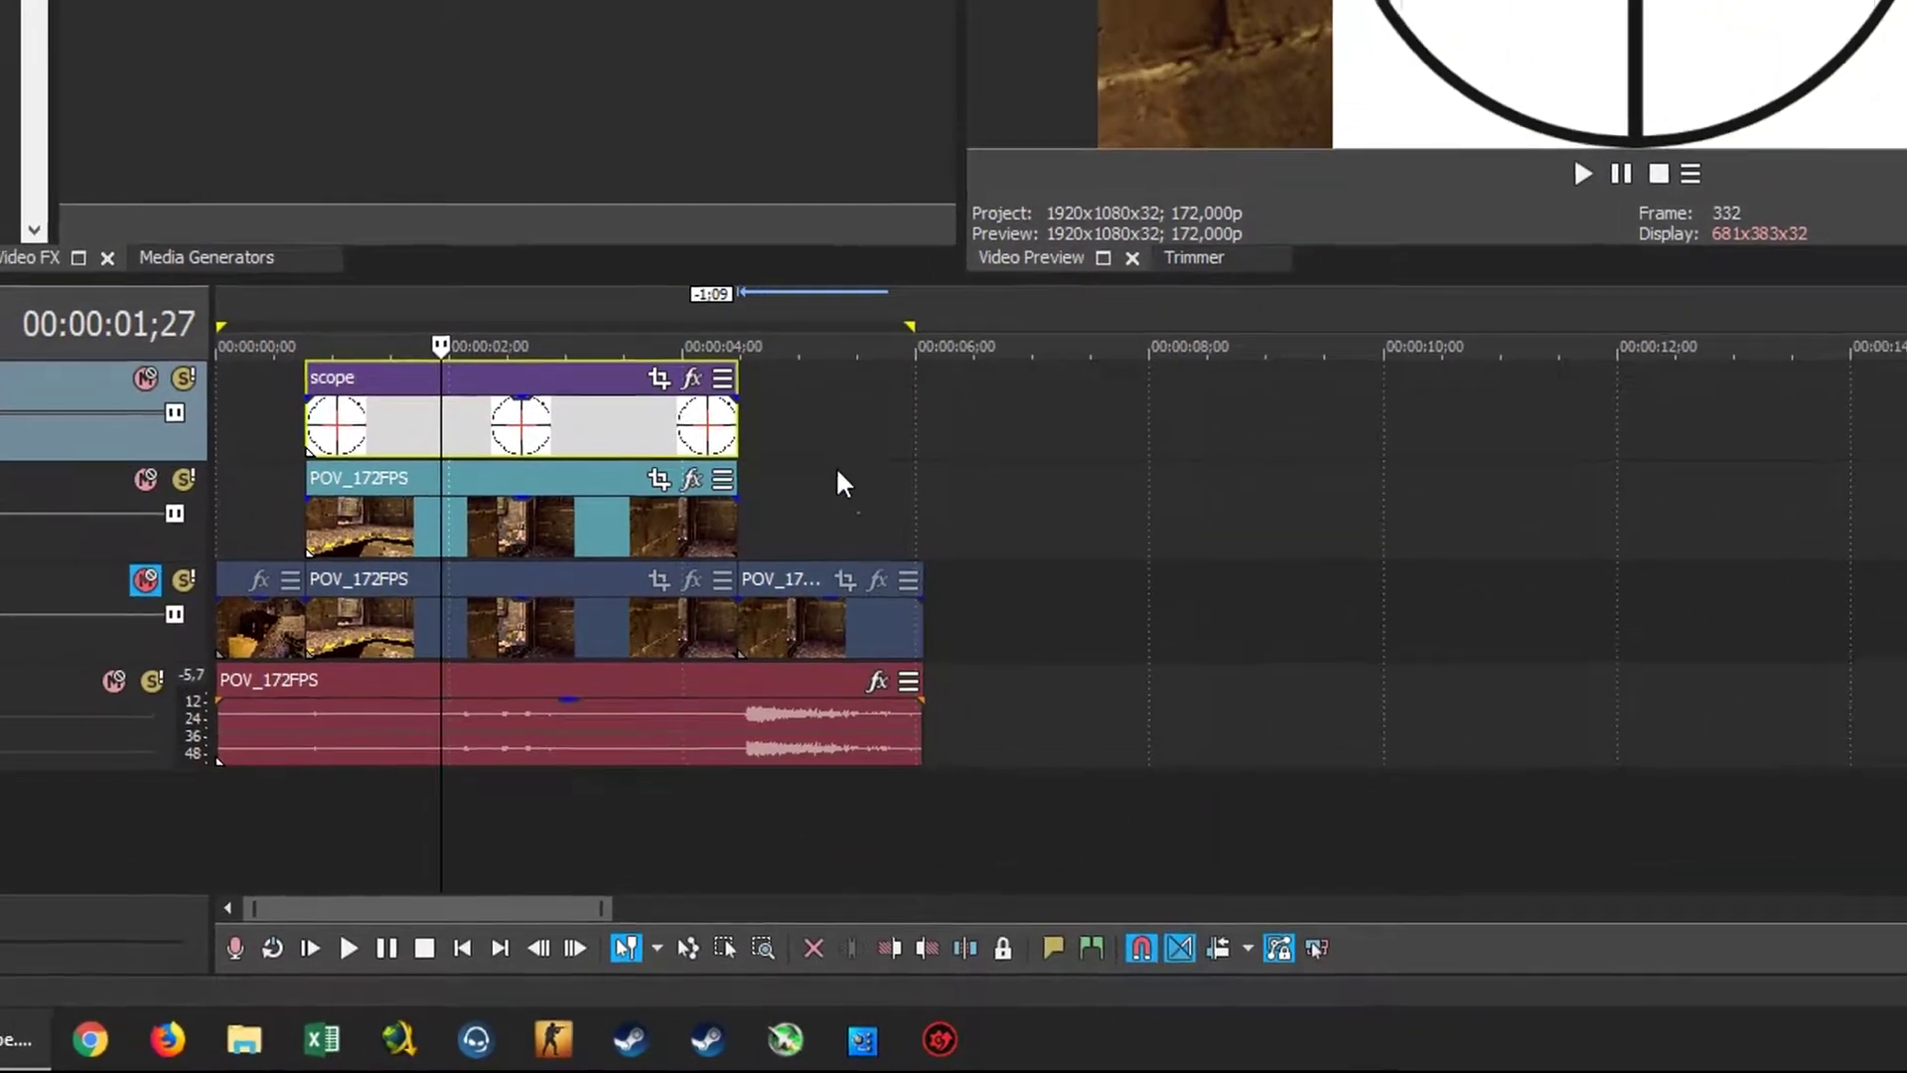
Add the VEGAS Chroma Keyer effect to the scope image event
click(689, 424)
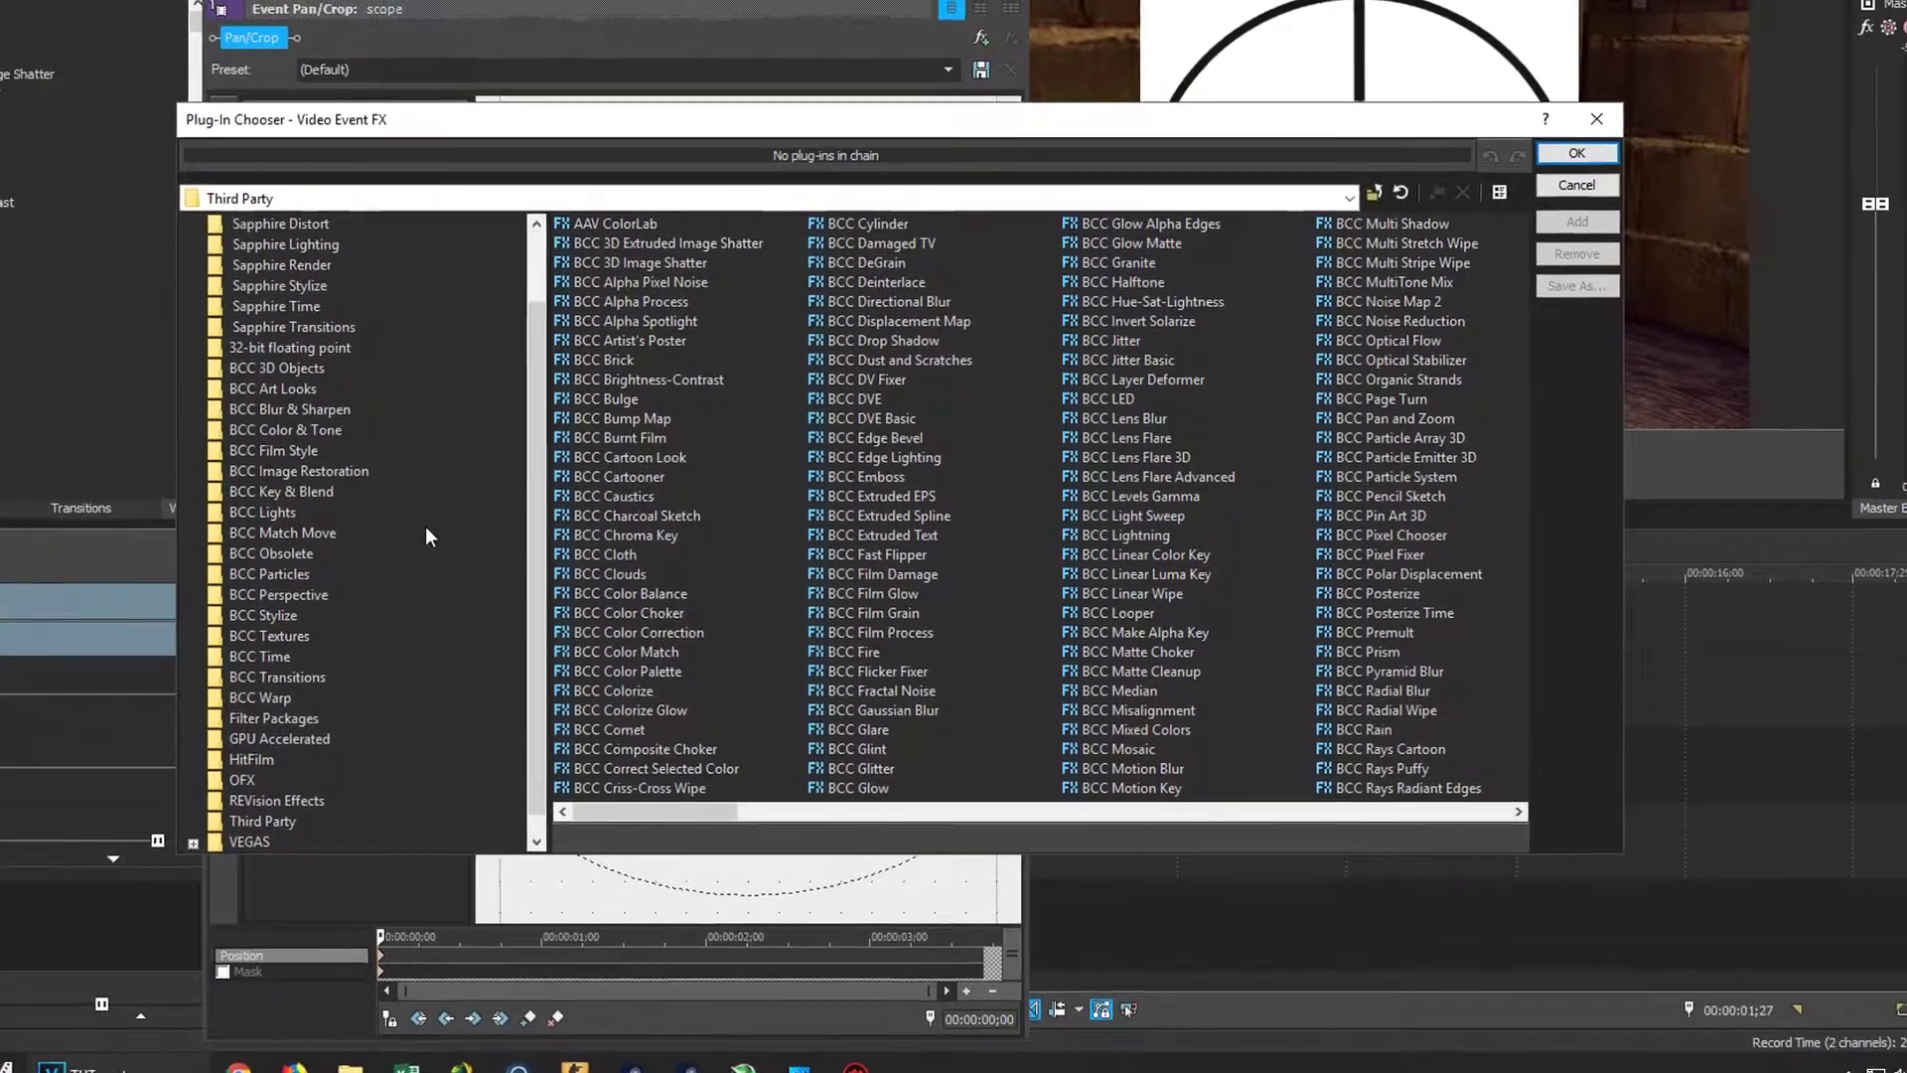
scroll(391, 439, up, 2)
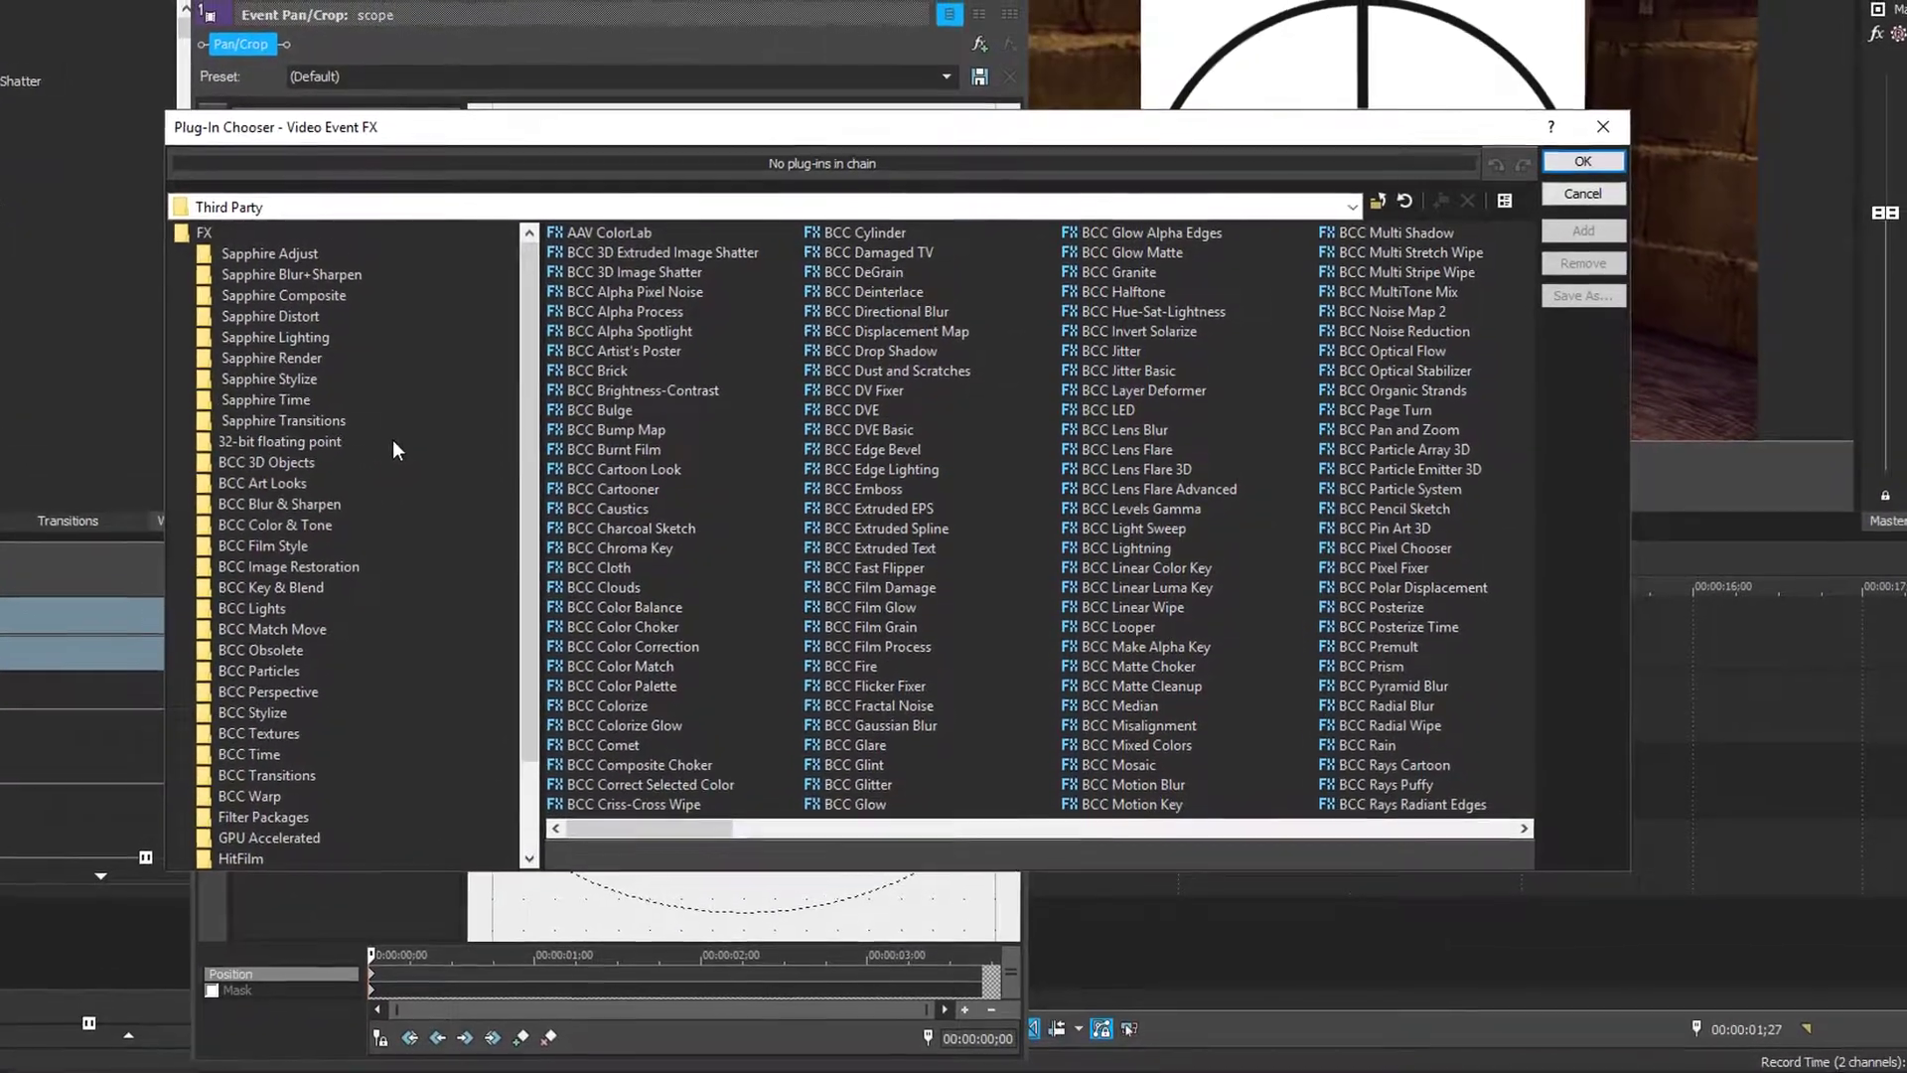
scroll(272, 664, down, 2)
click(226, 855)
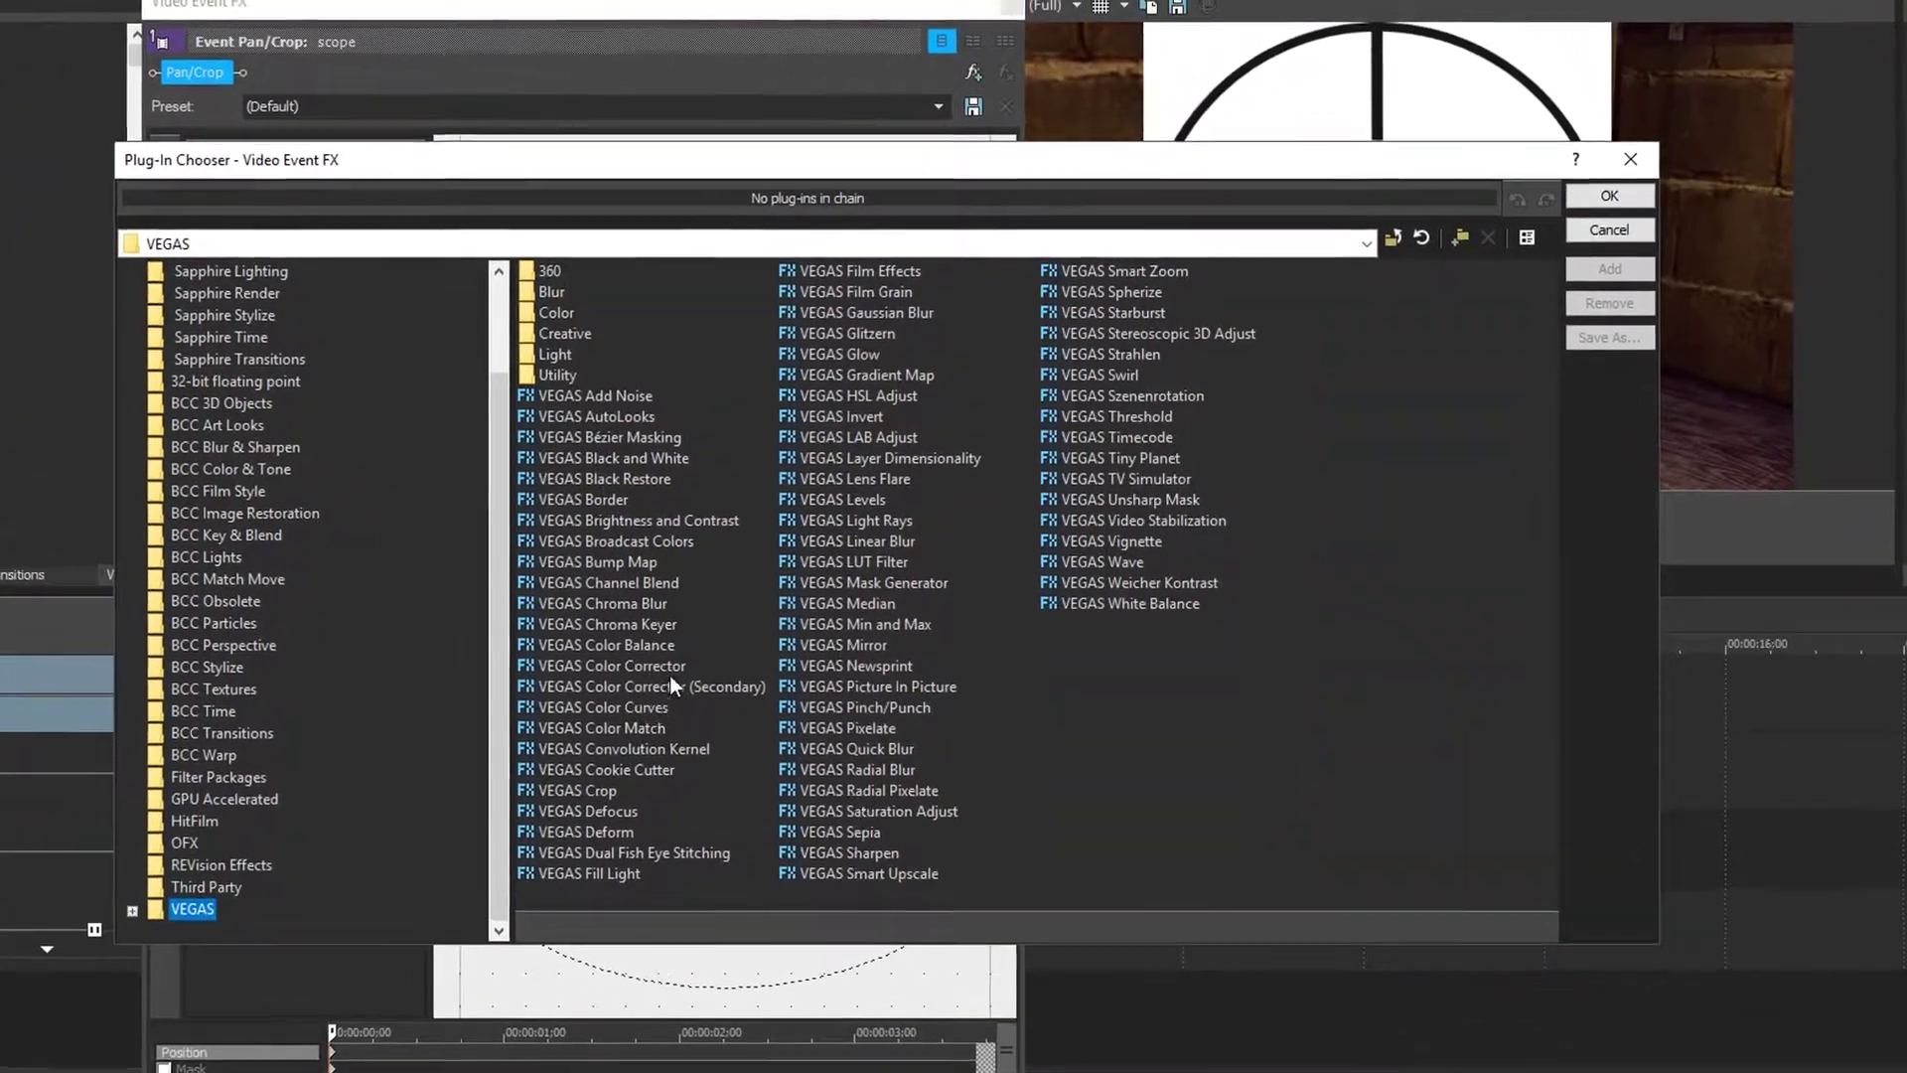
double_click(632, 639)
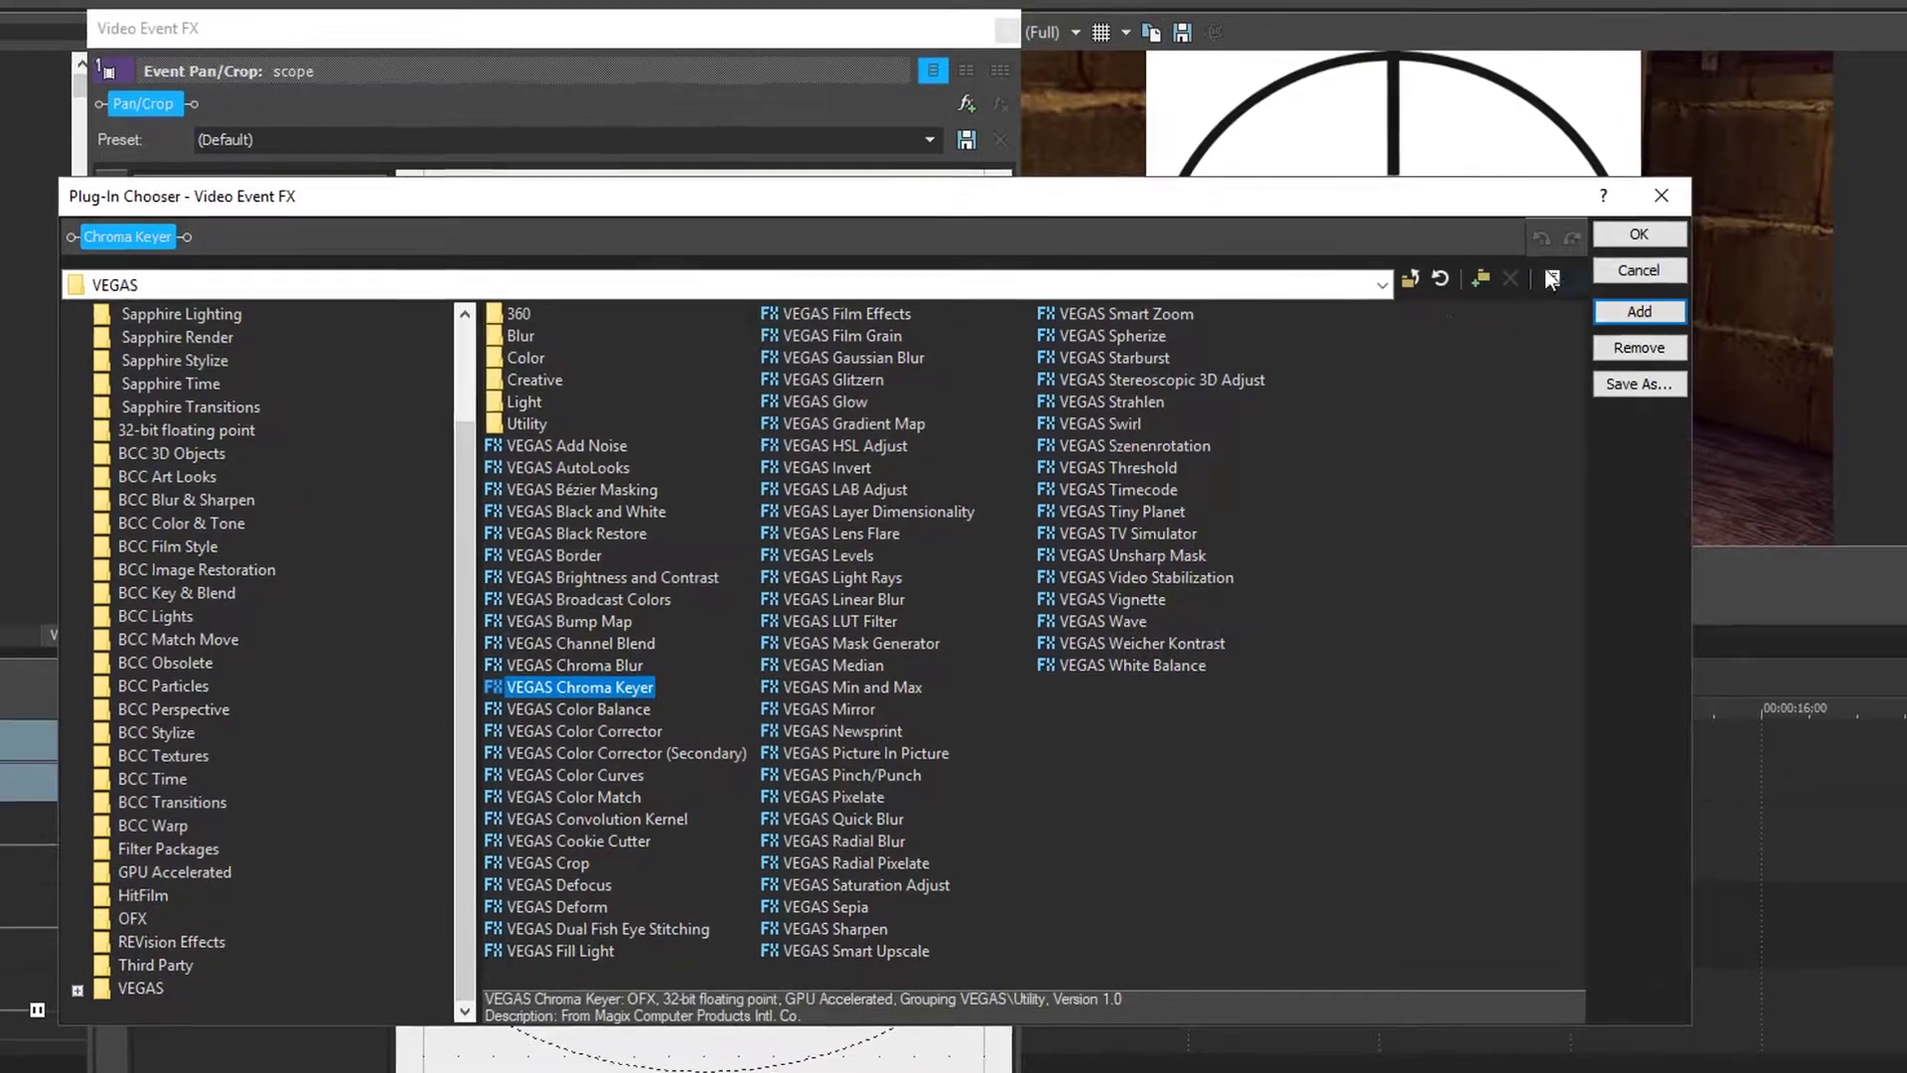
click(1616, 205)
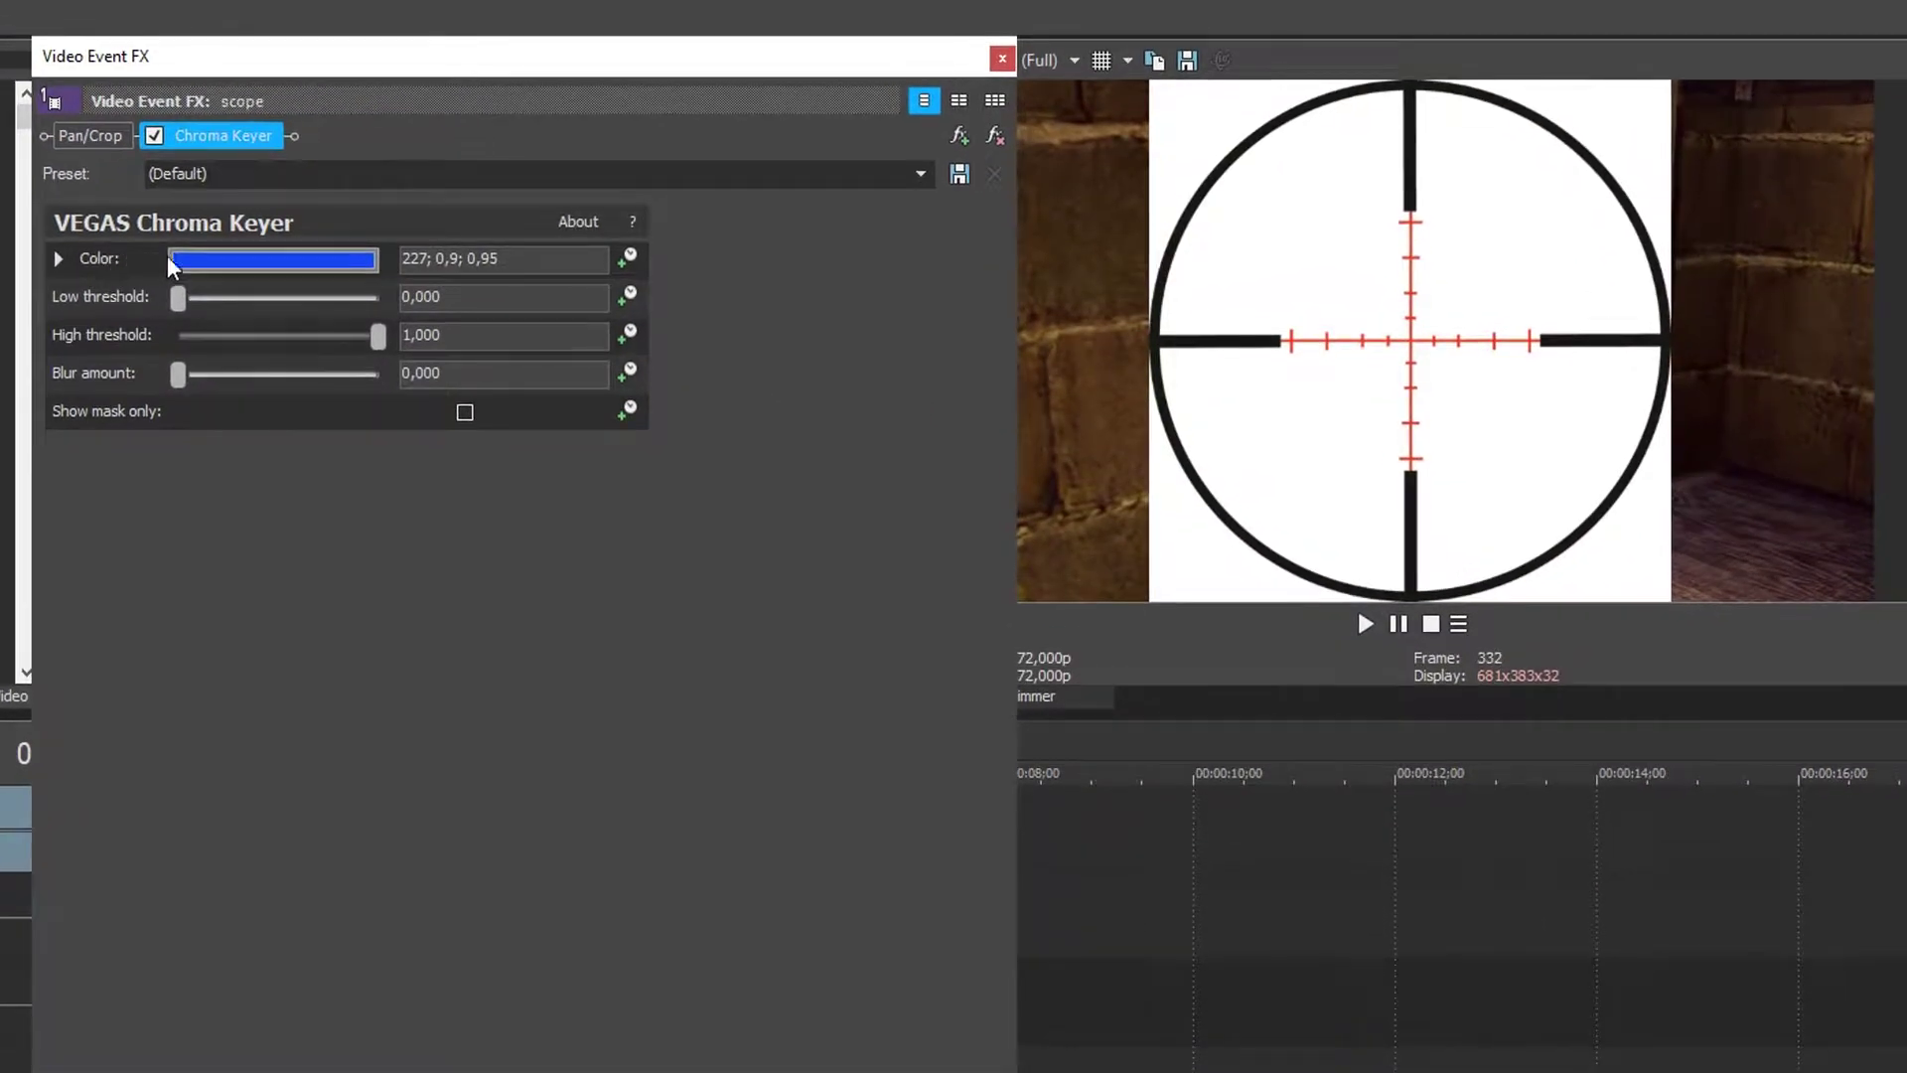
Sample the scope image's white background from the preview as the Chroma Keyer color, 0; 0,0; 1,0
click(294, 231)
click(242, 295)
click(1331, 282)
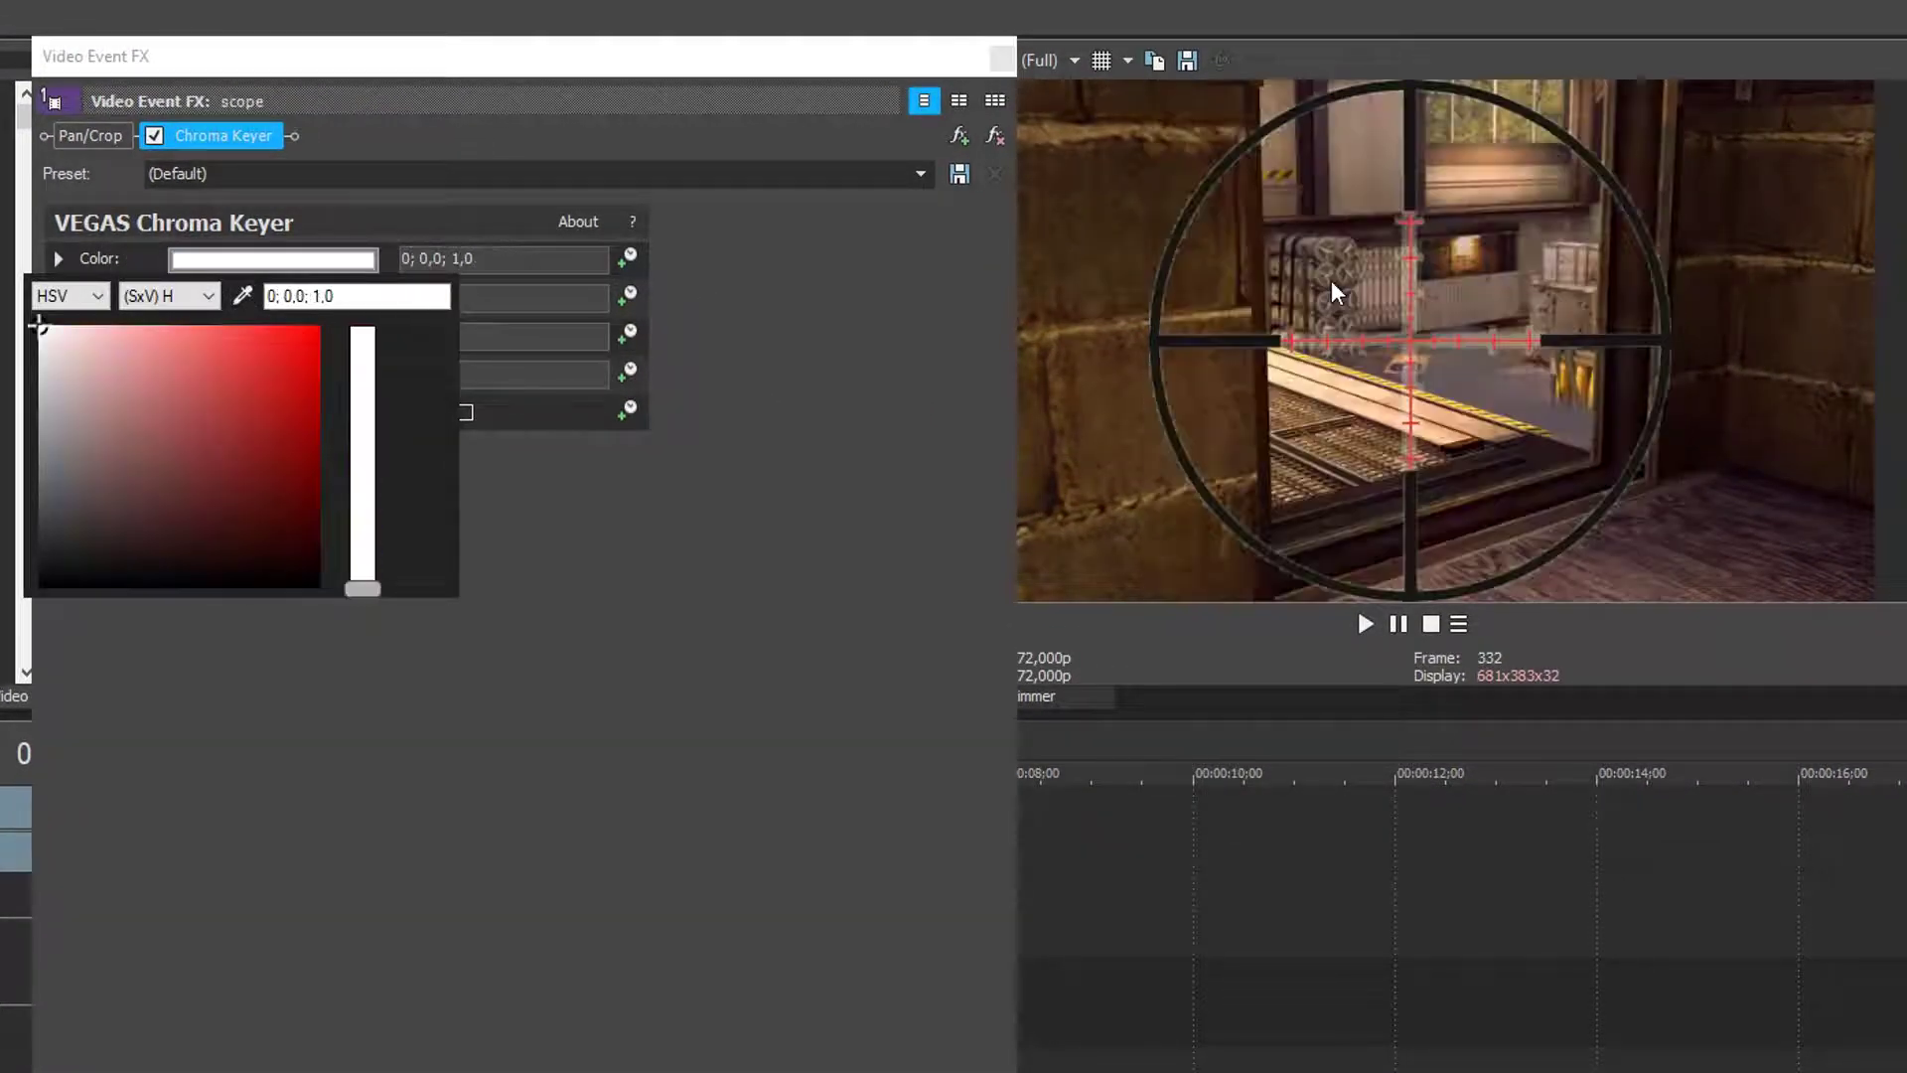
click(654, 565)
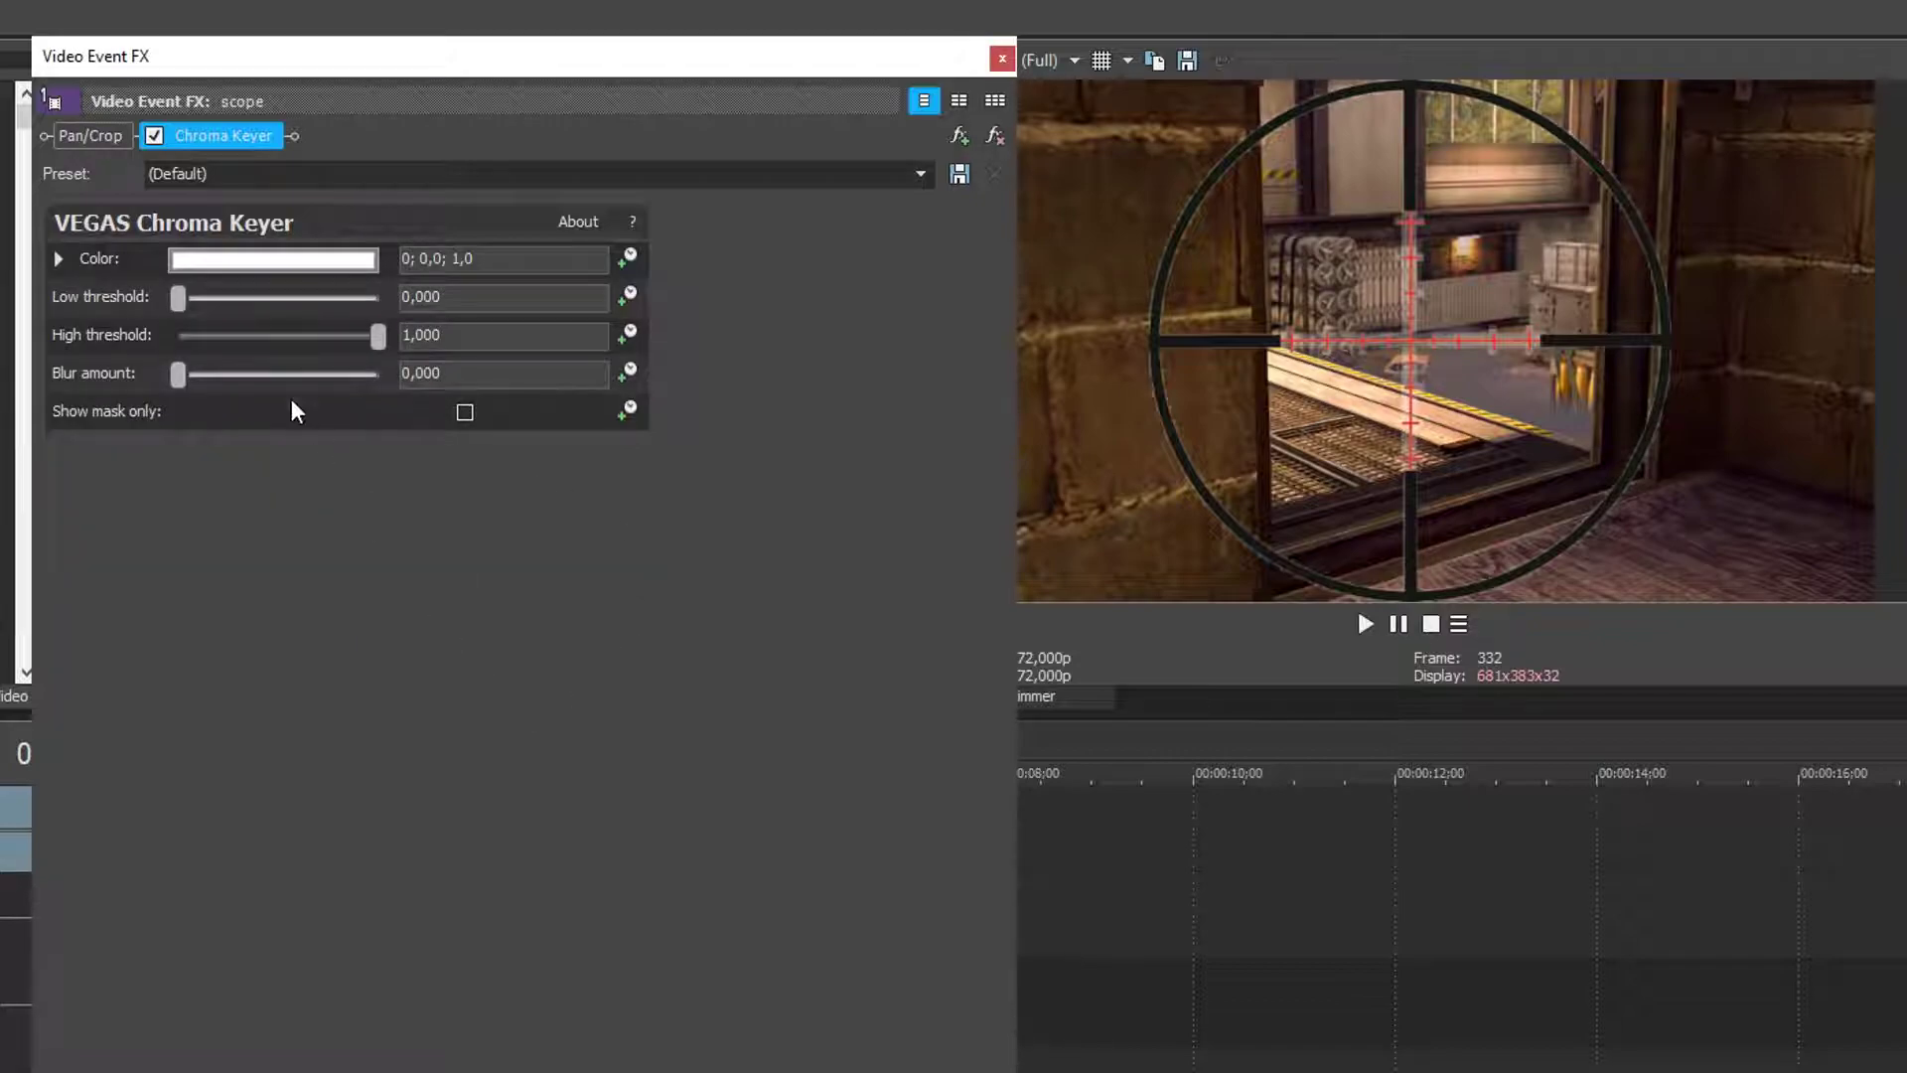
Set the Chroma Keyer's low threshold to 0,388, high threshold to 0,980 and blur amount to 0,014
drag(189, 301, 271, 301)
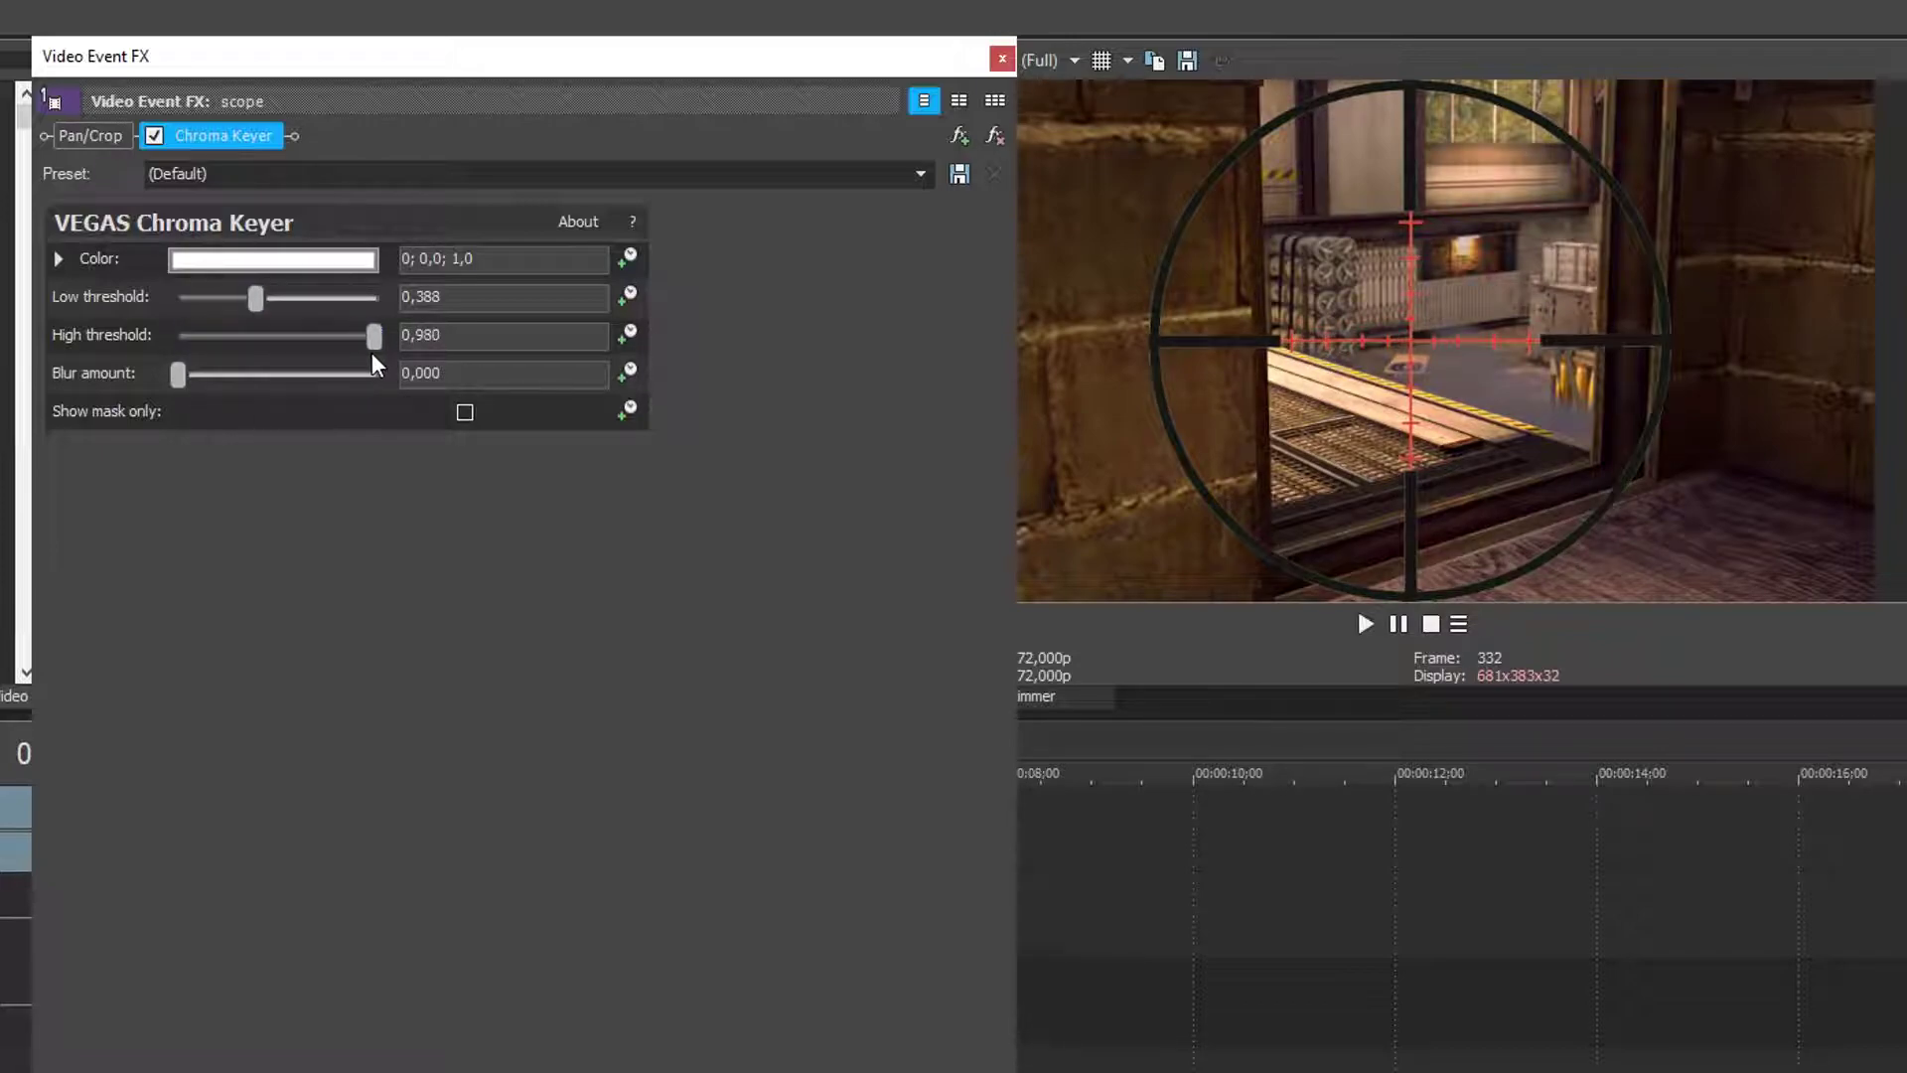
drag(172, 381, 178, 383)
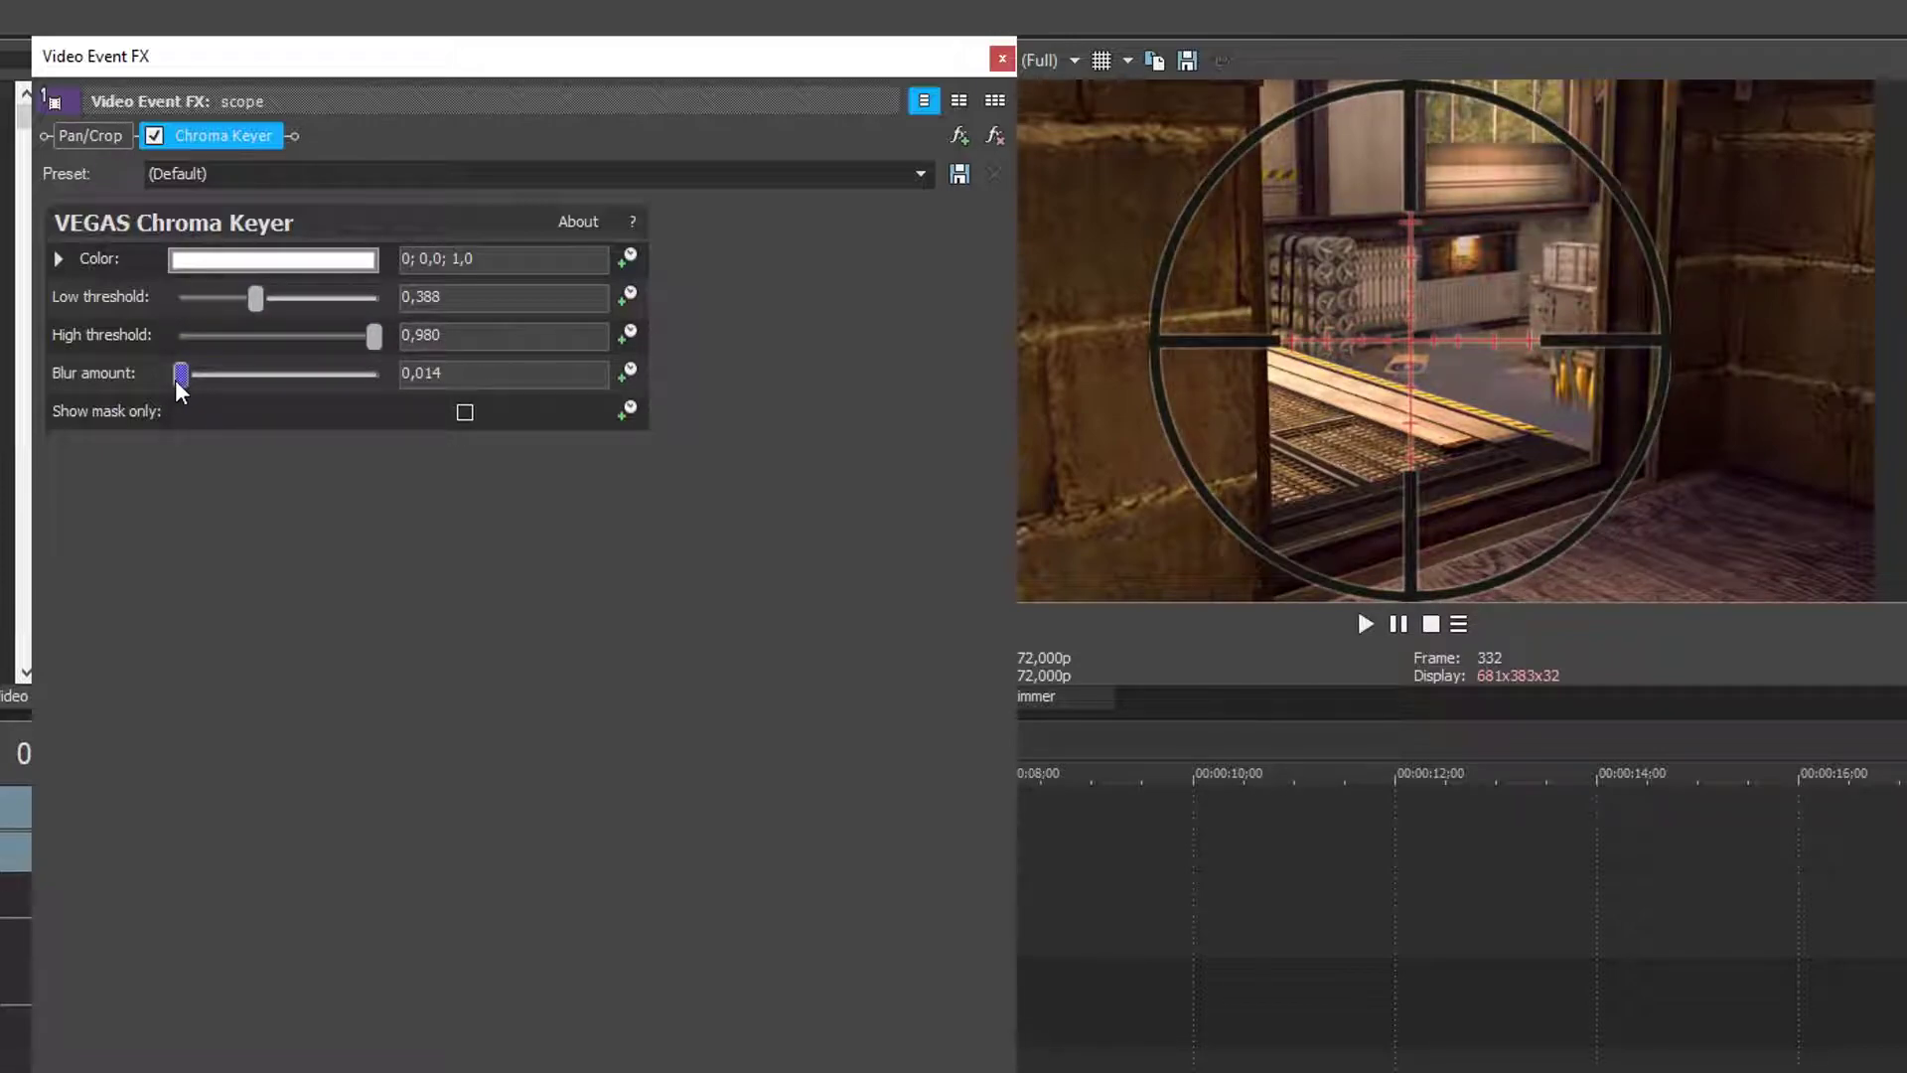
Close the scope event's effects and play back the scoped-in section to check the keyed scope overlay
click(1001, 60)
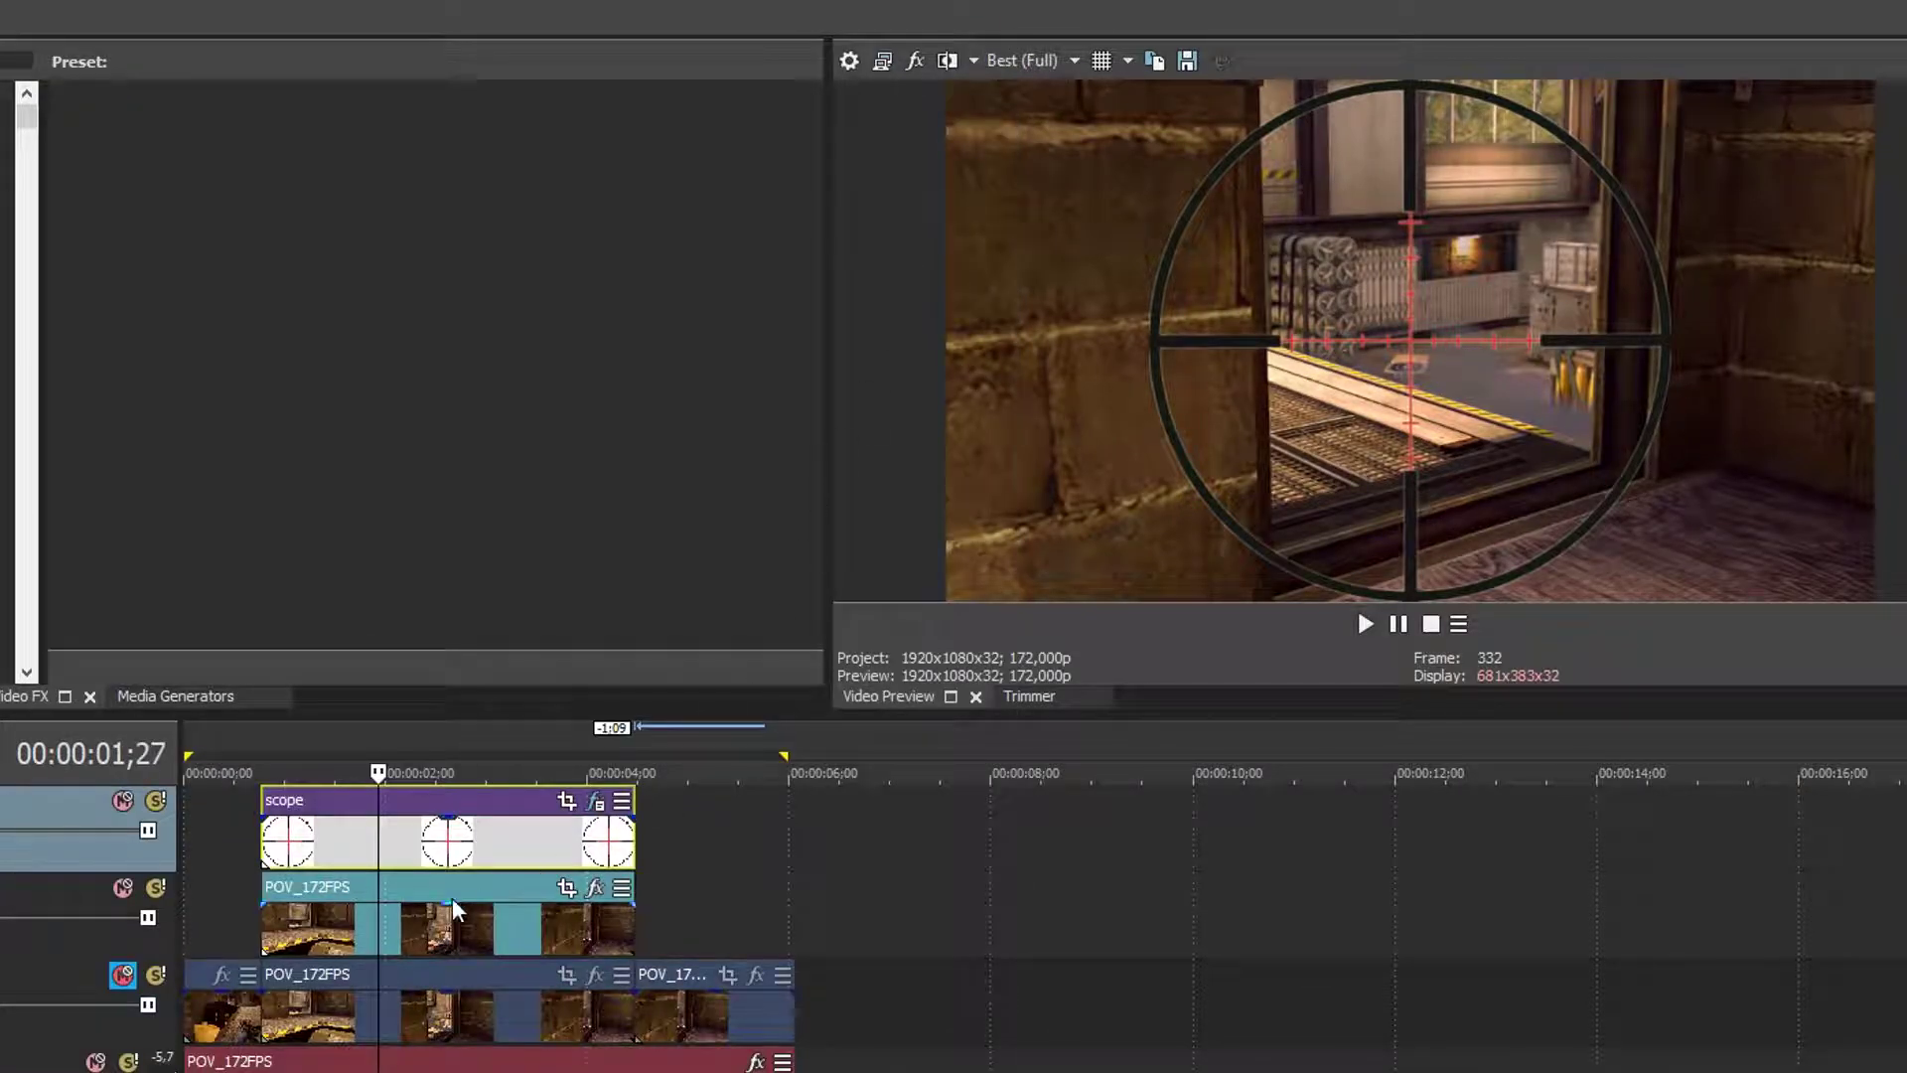
click(568, 830)
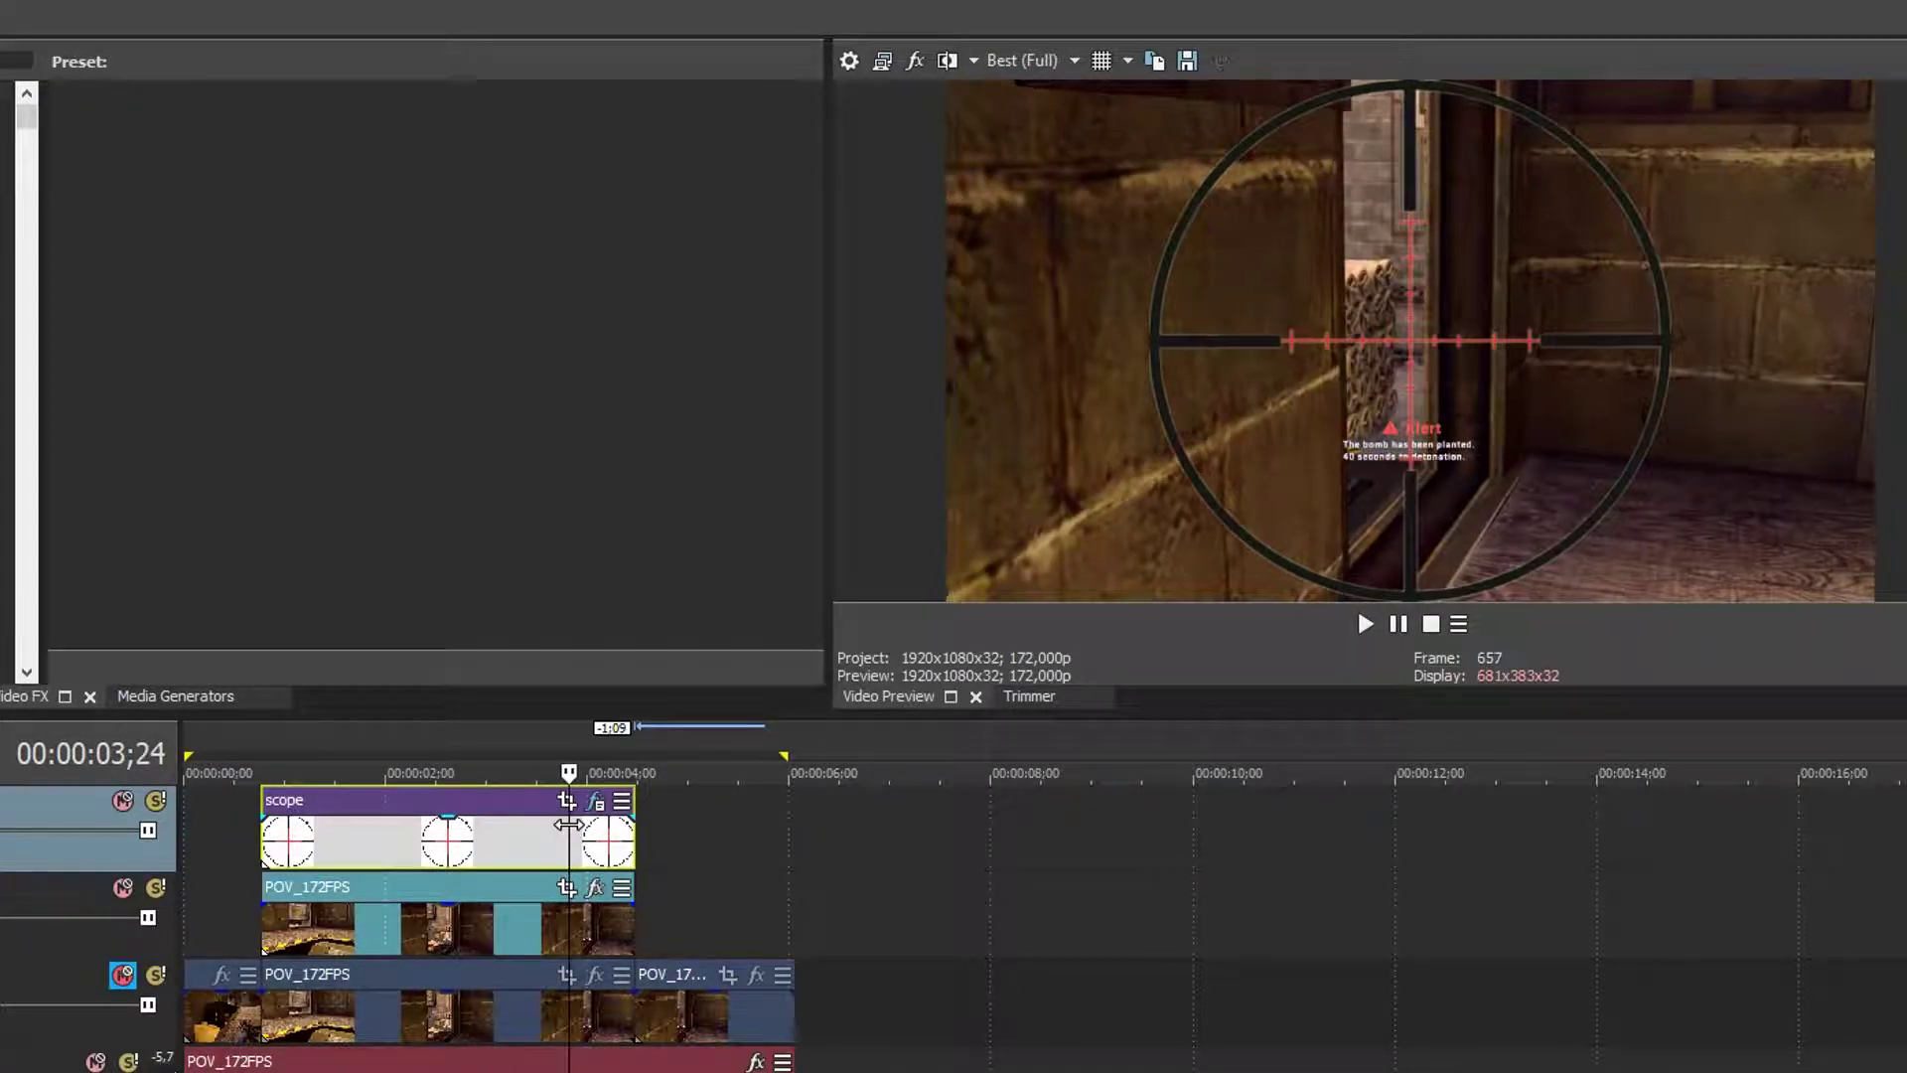
key(space)
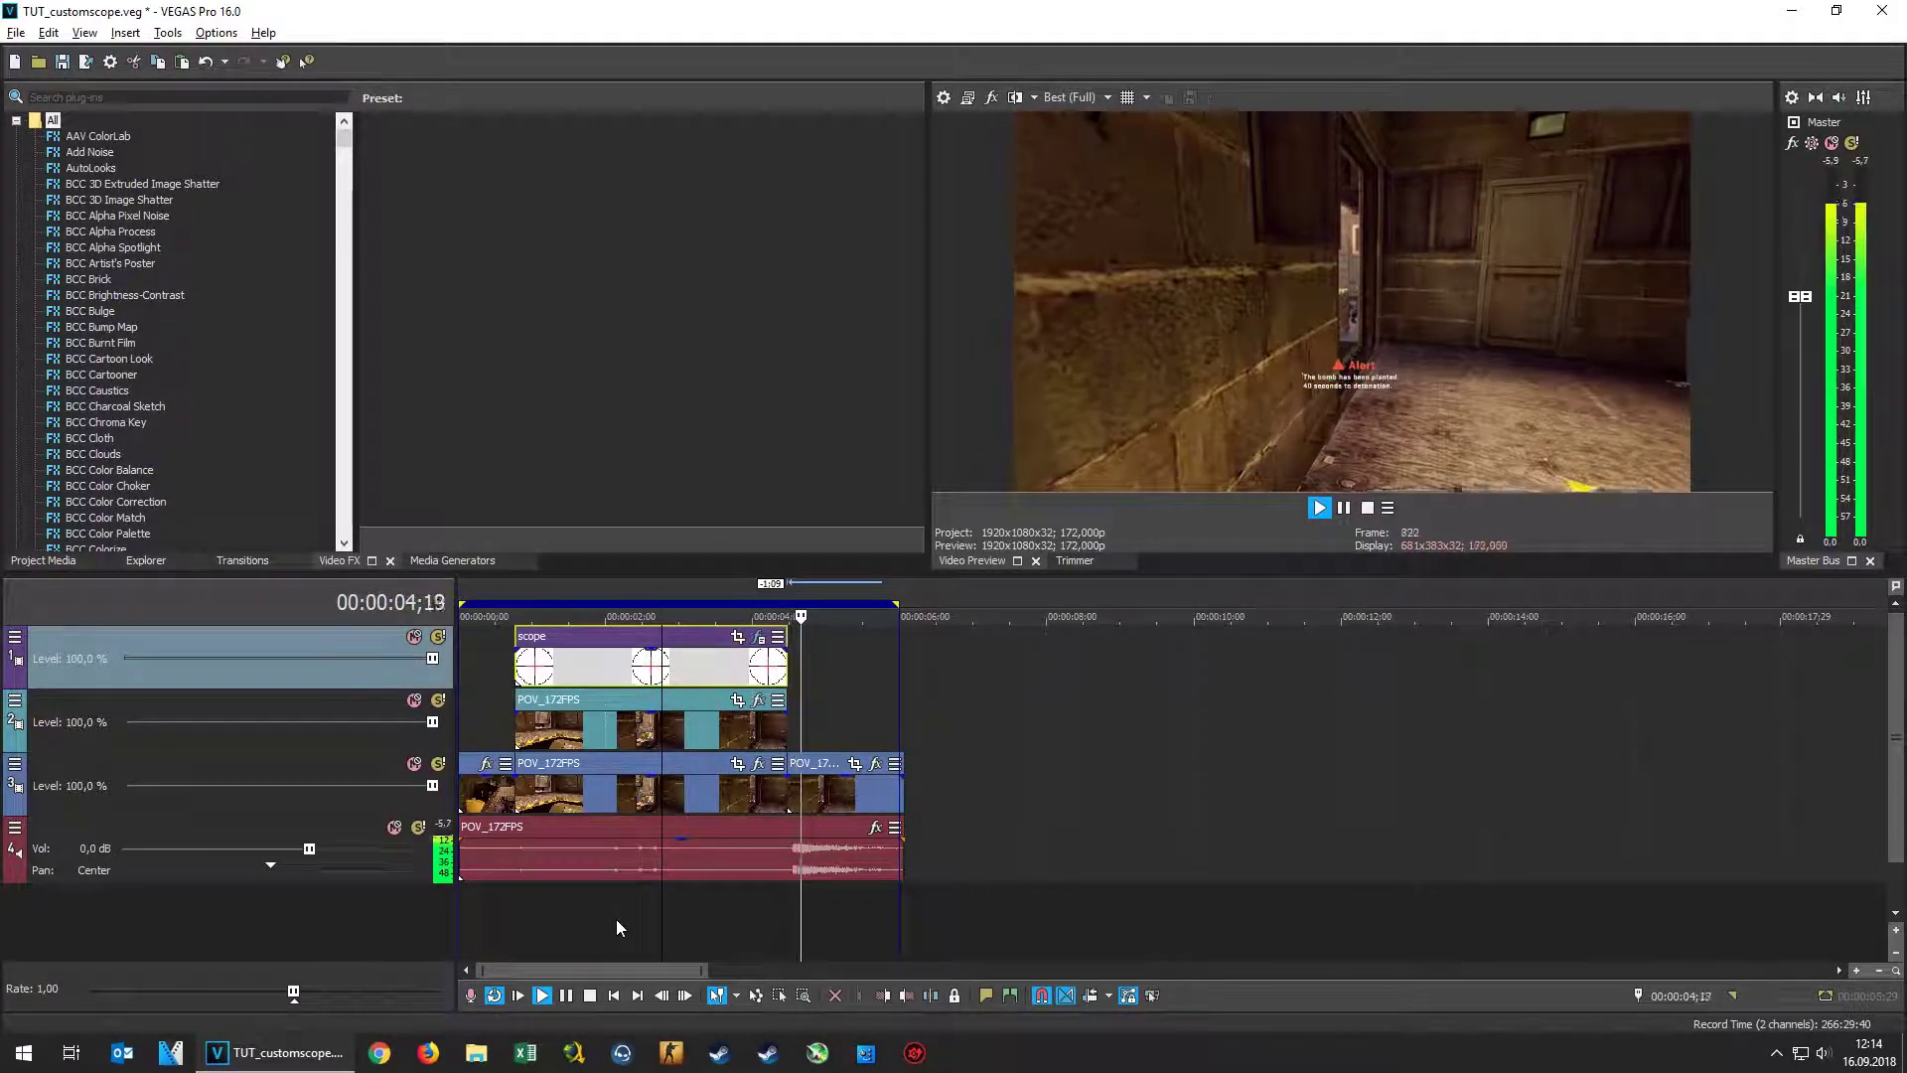
click(592, 998)
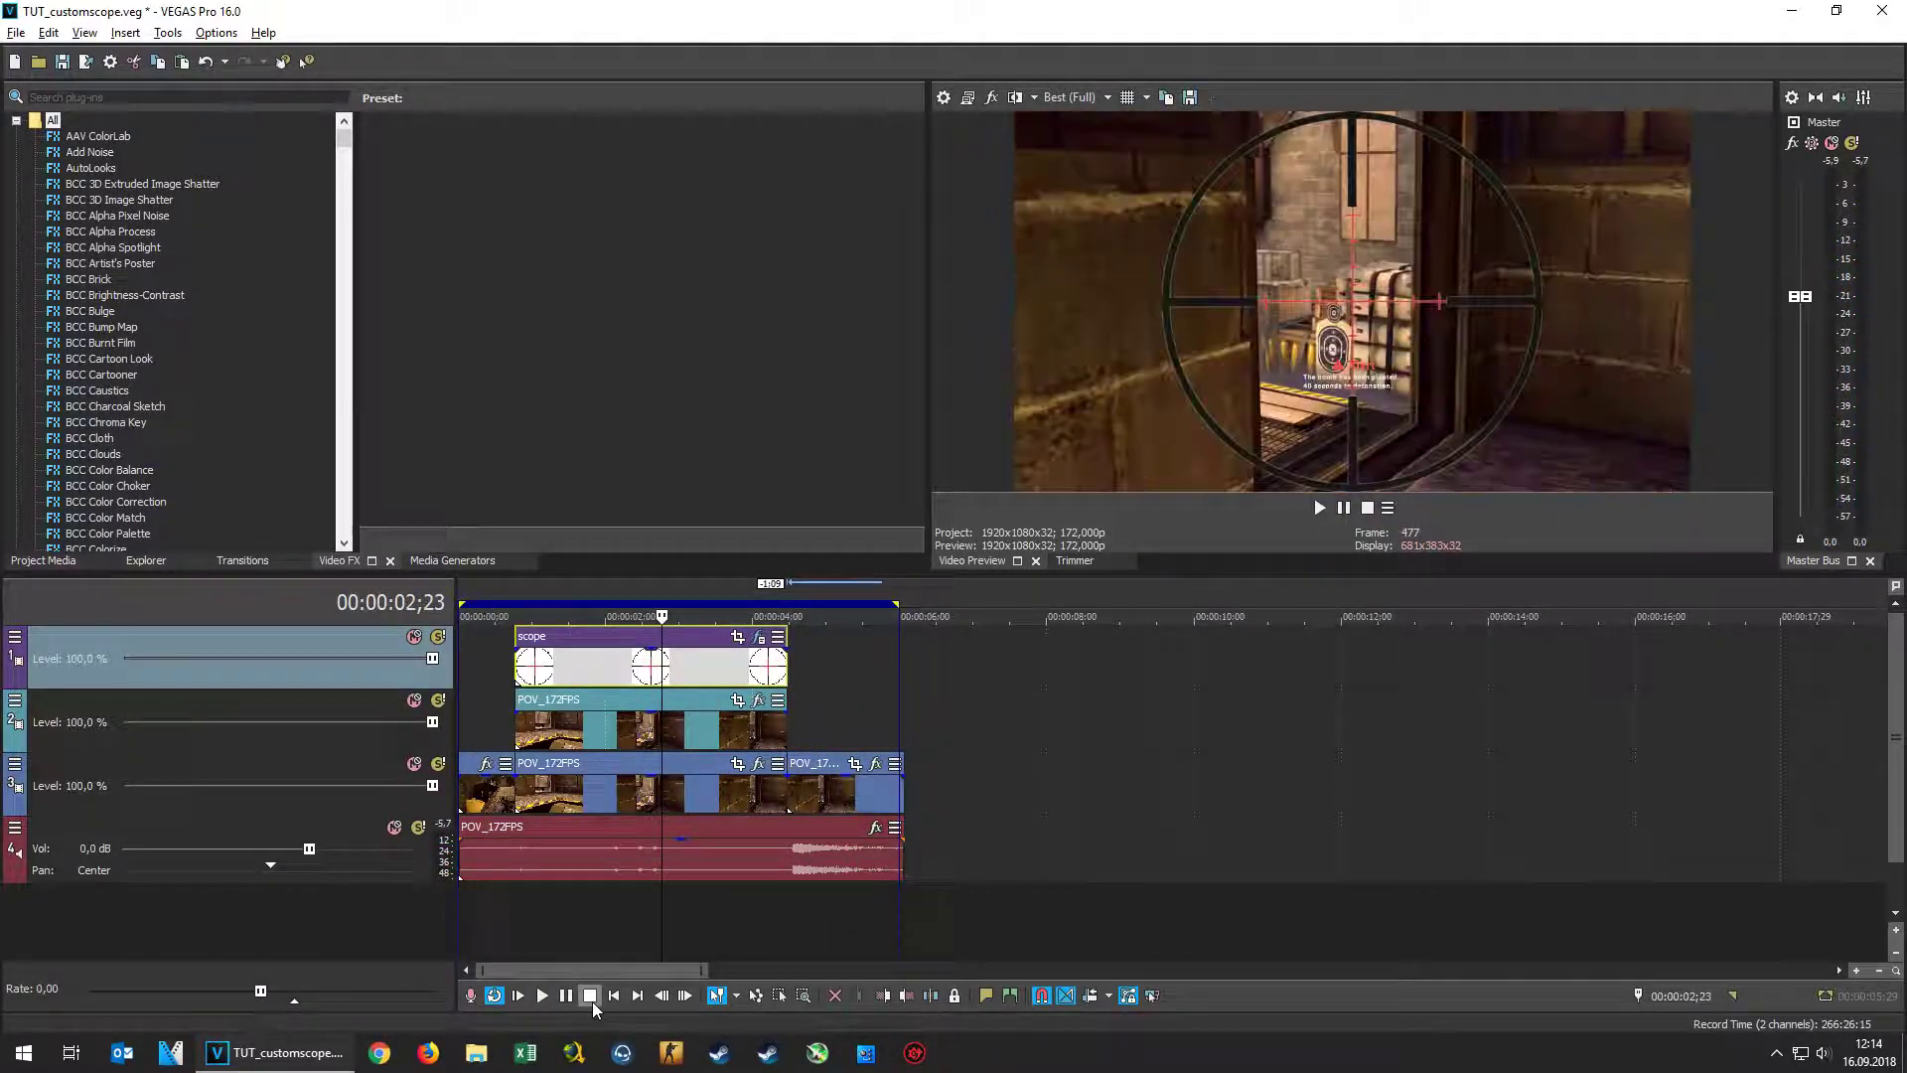
Mute the full footage on track 3 and draw an oval Pan/Crop mask over the scope circle on the track 2 POV_172FPS event
click(610, 731)
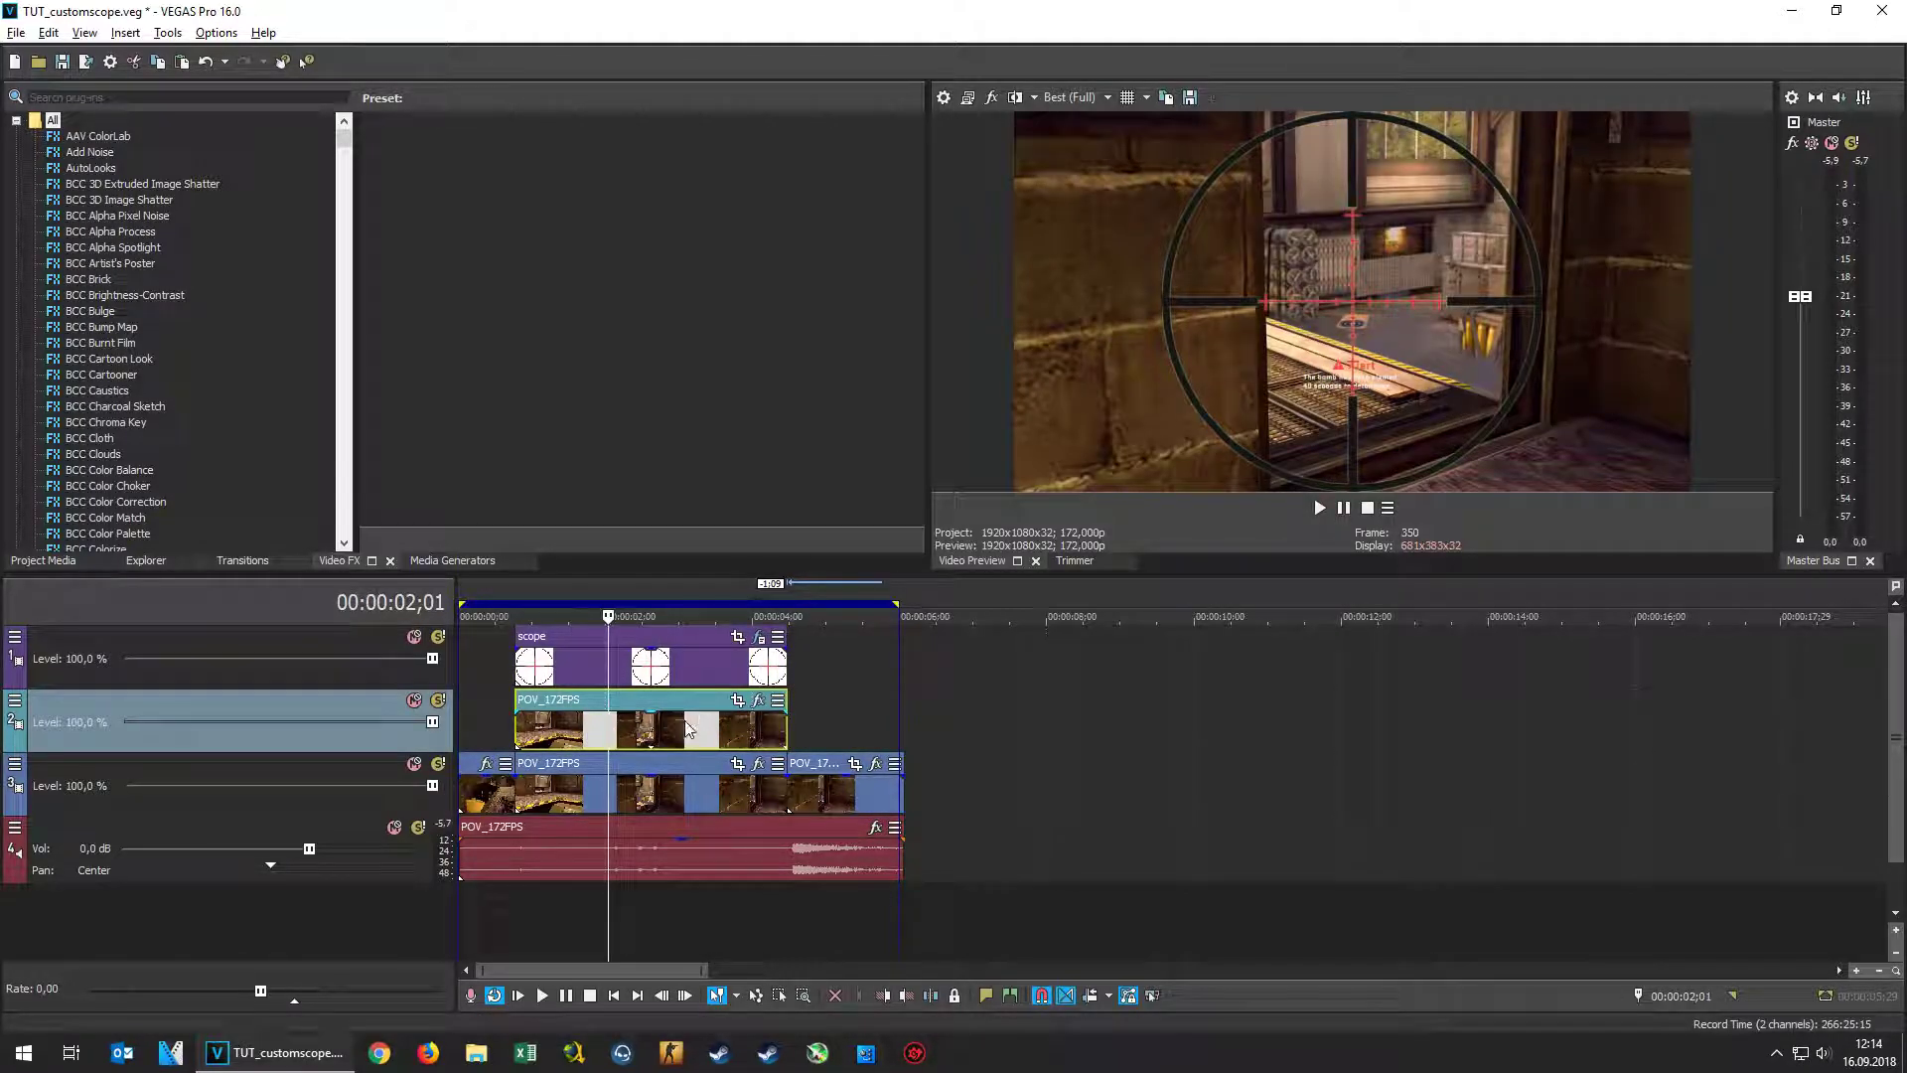
click(419, 765)
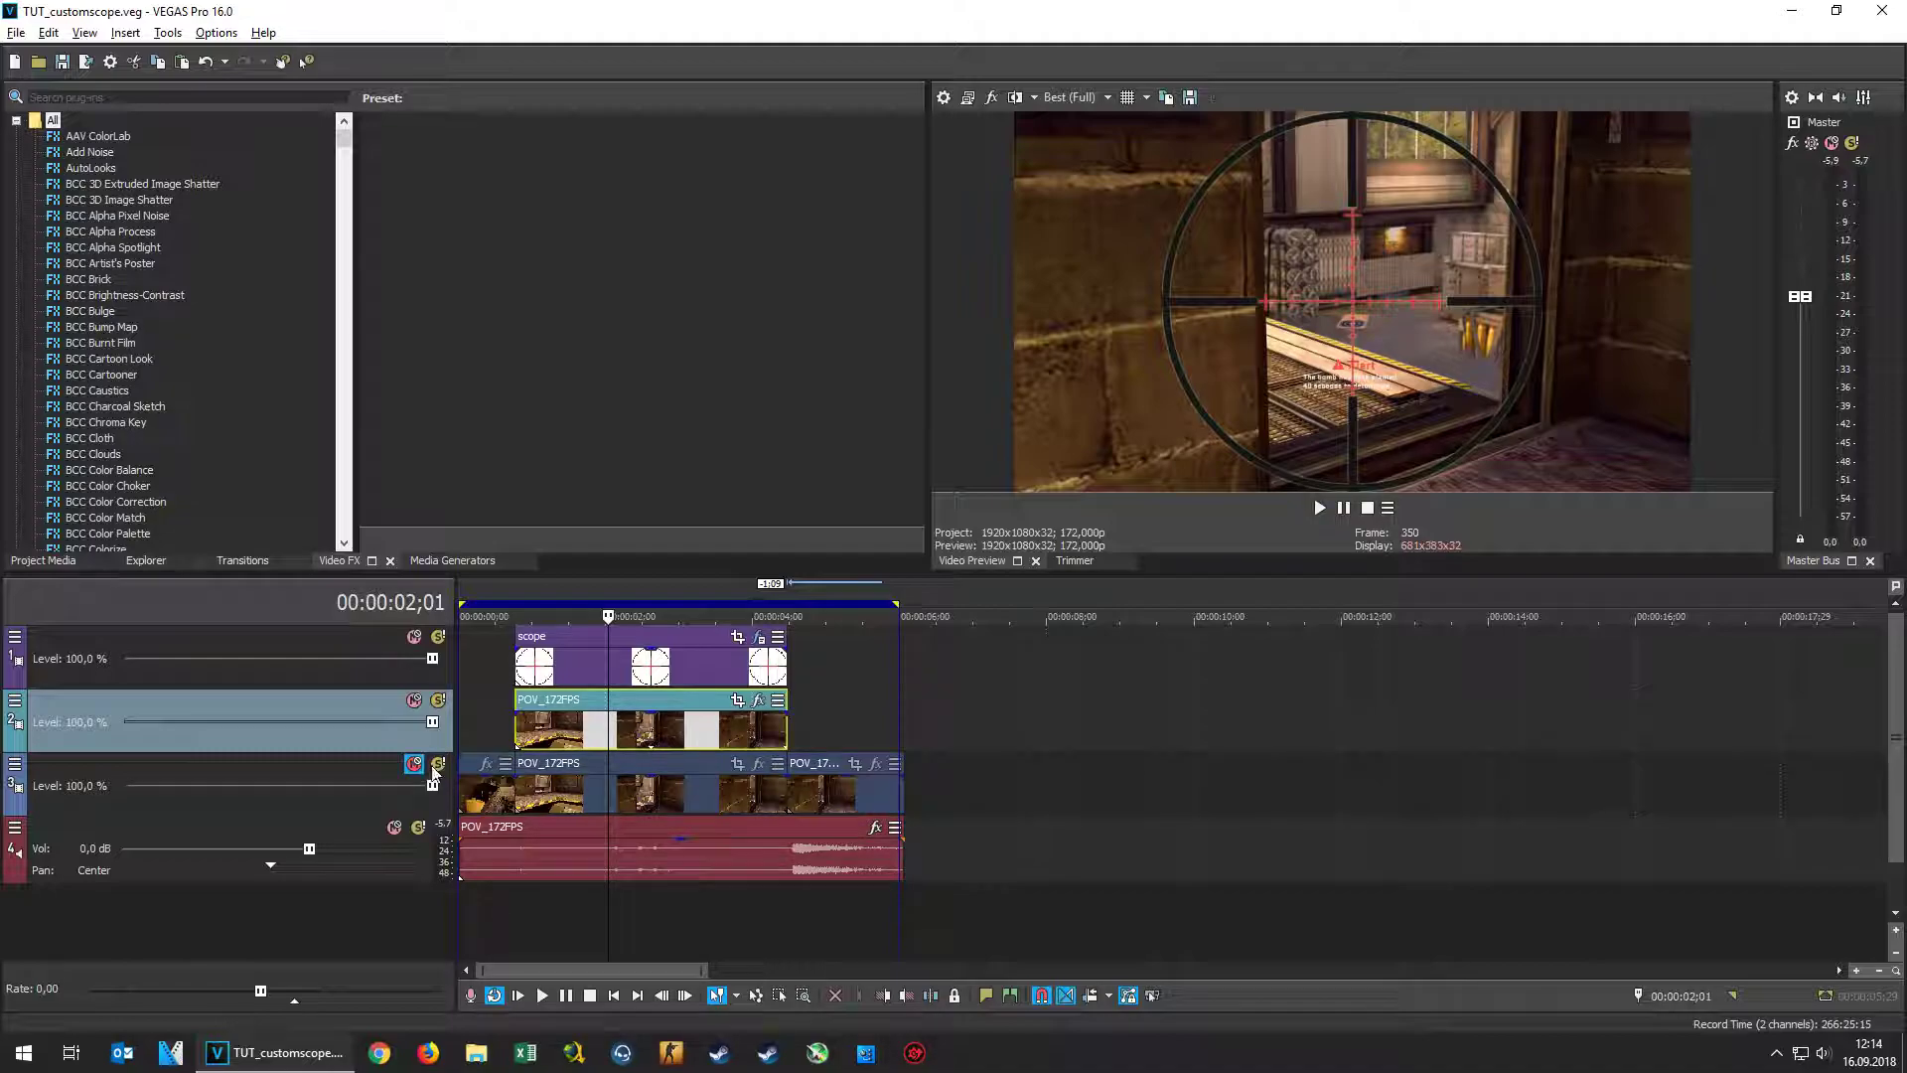
click(736, 701)
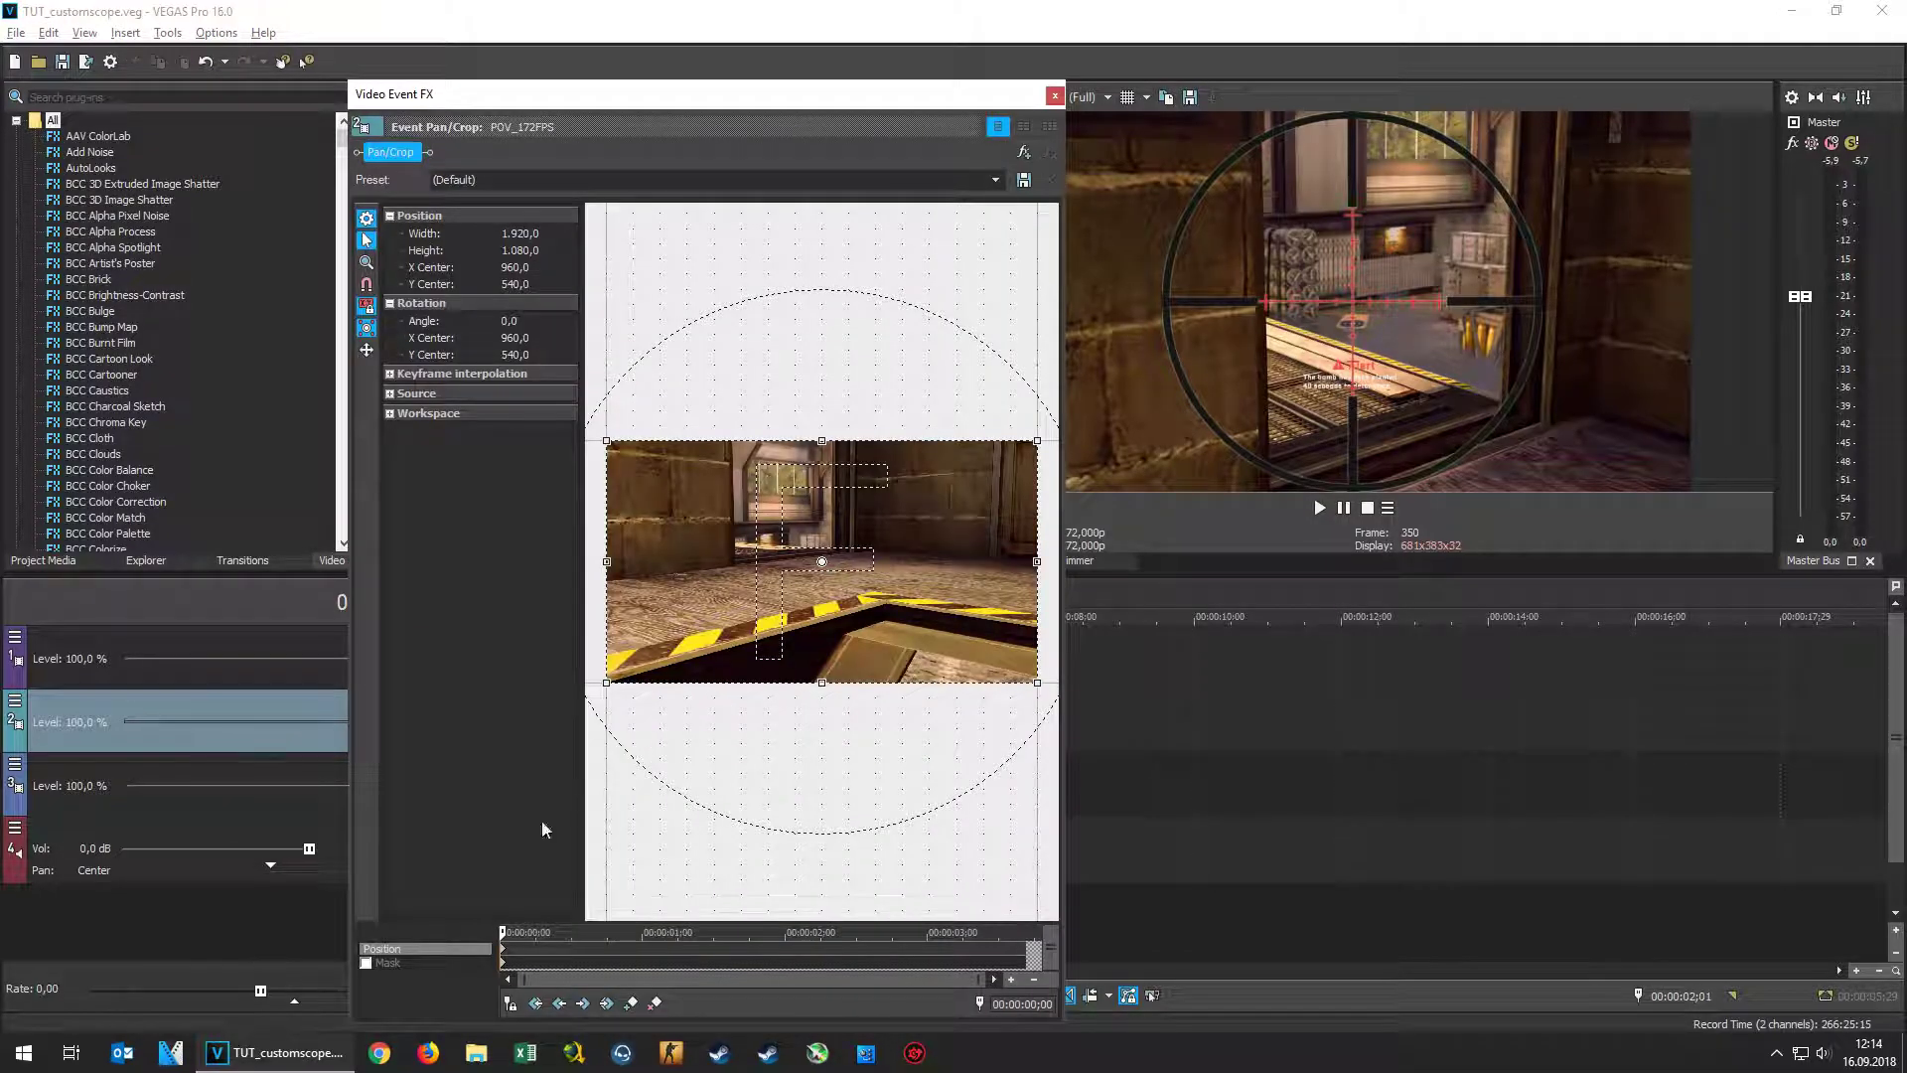
click(367, 963)
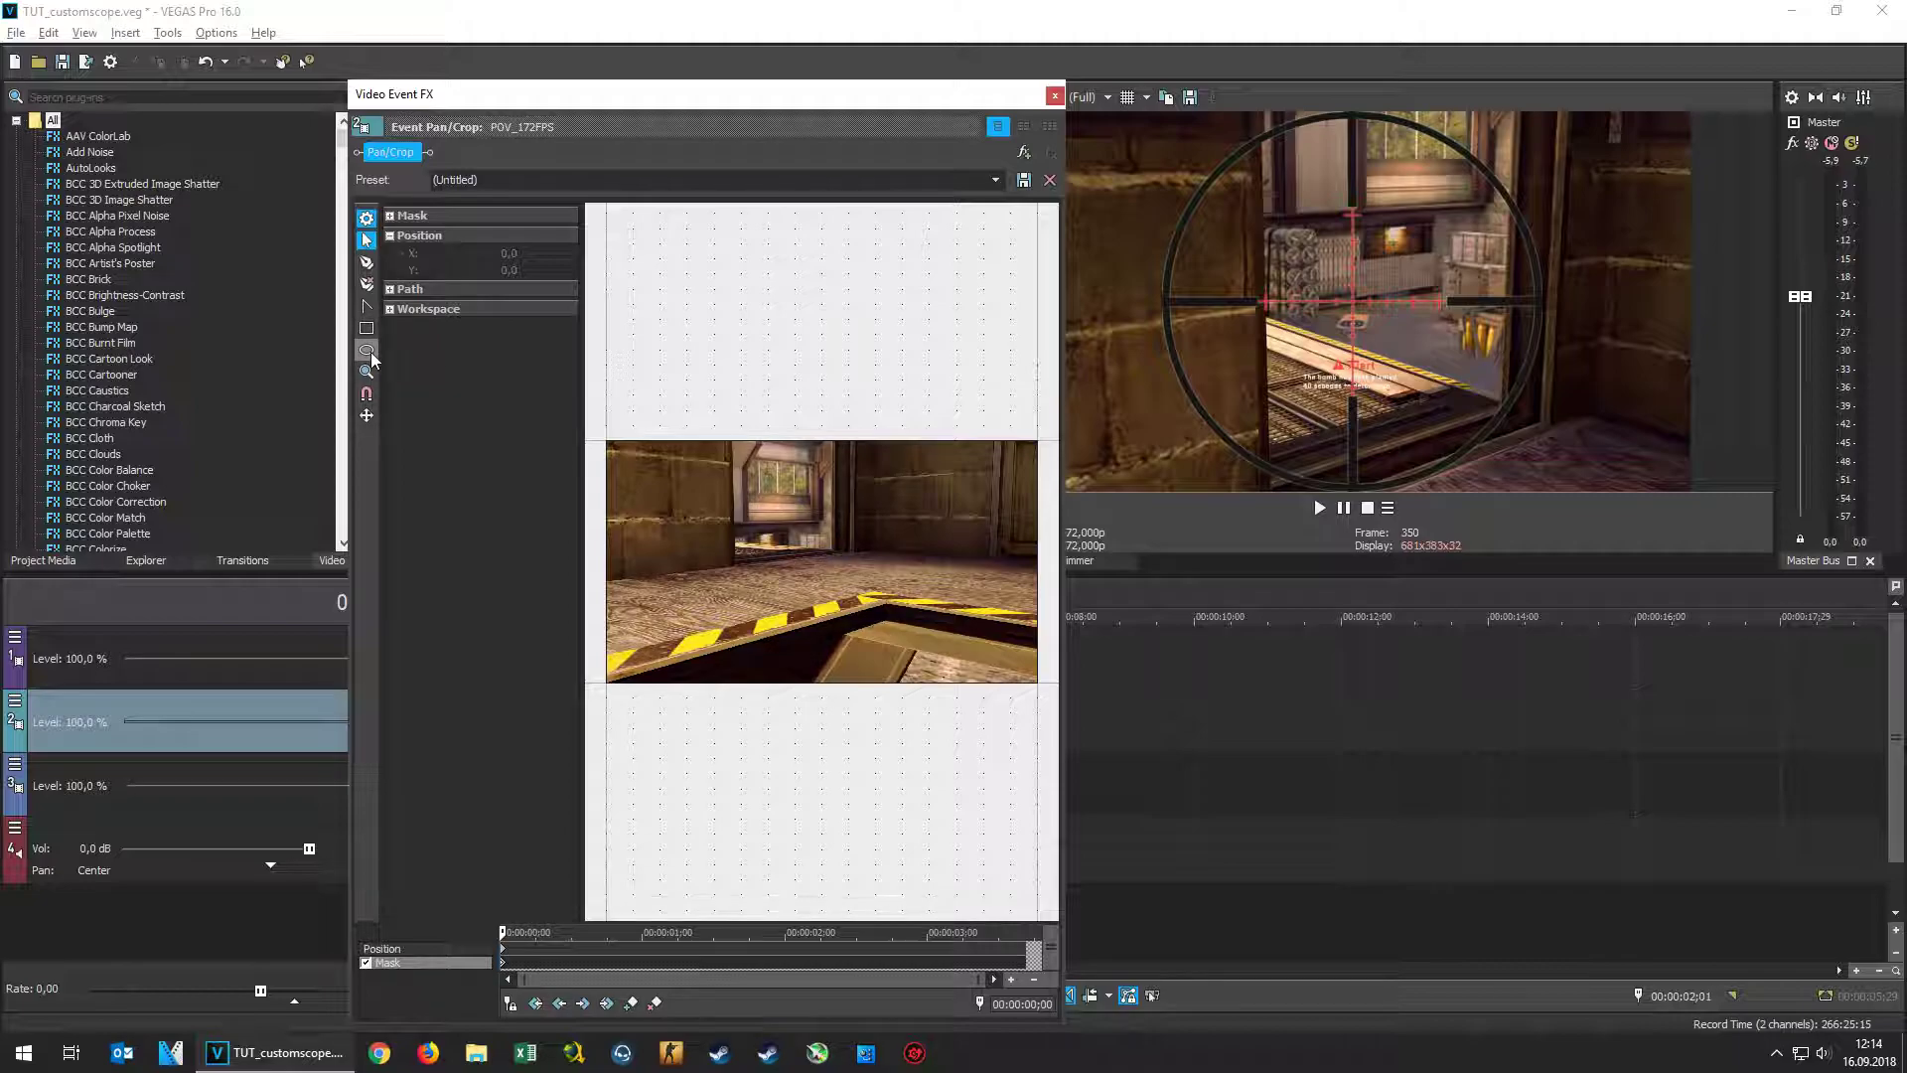
drag(737, 449, 946, 658)
drag(884, 601, 928, 596)
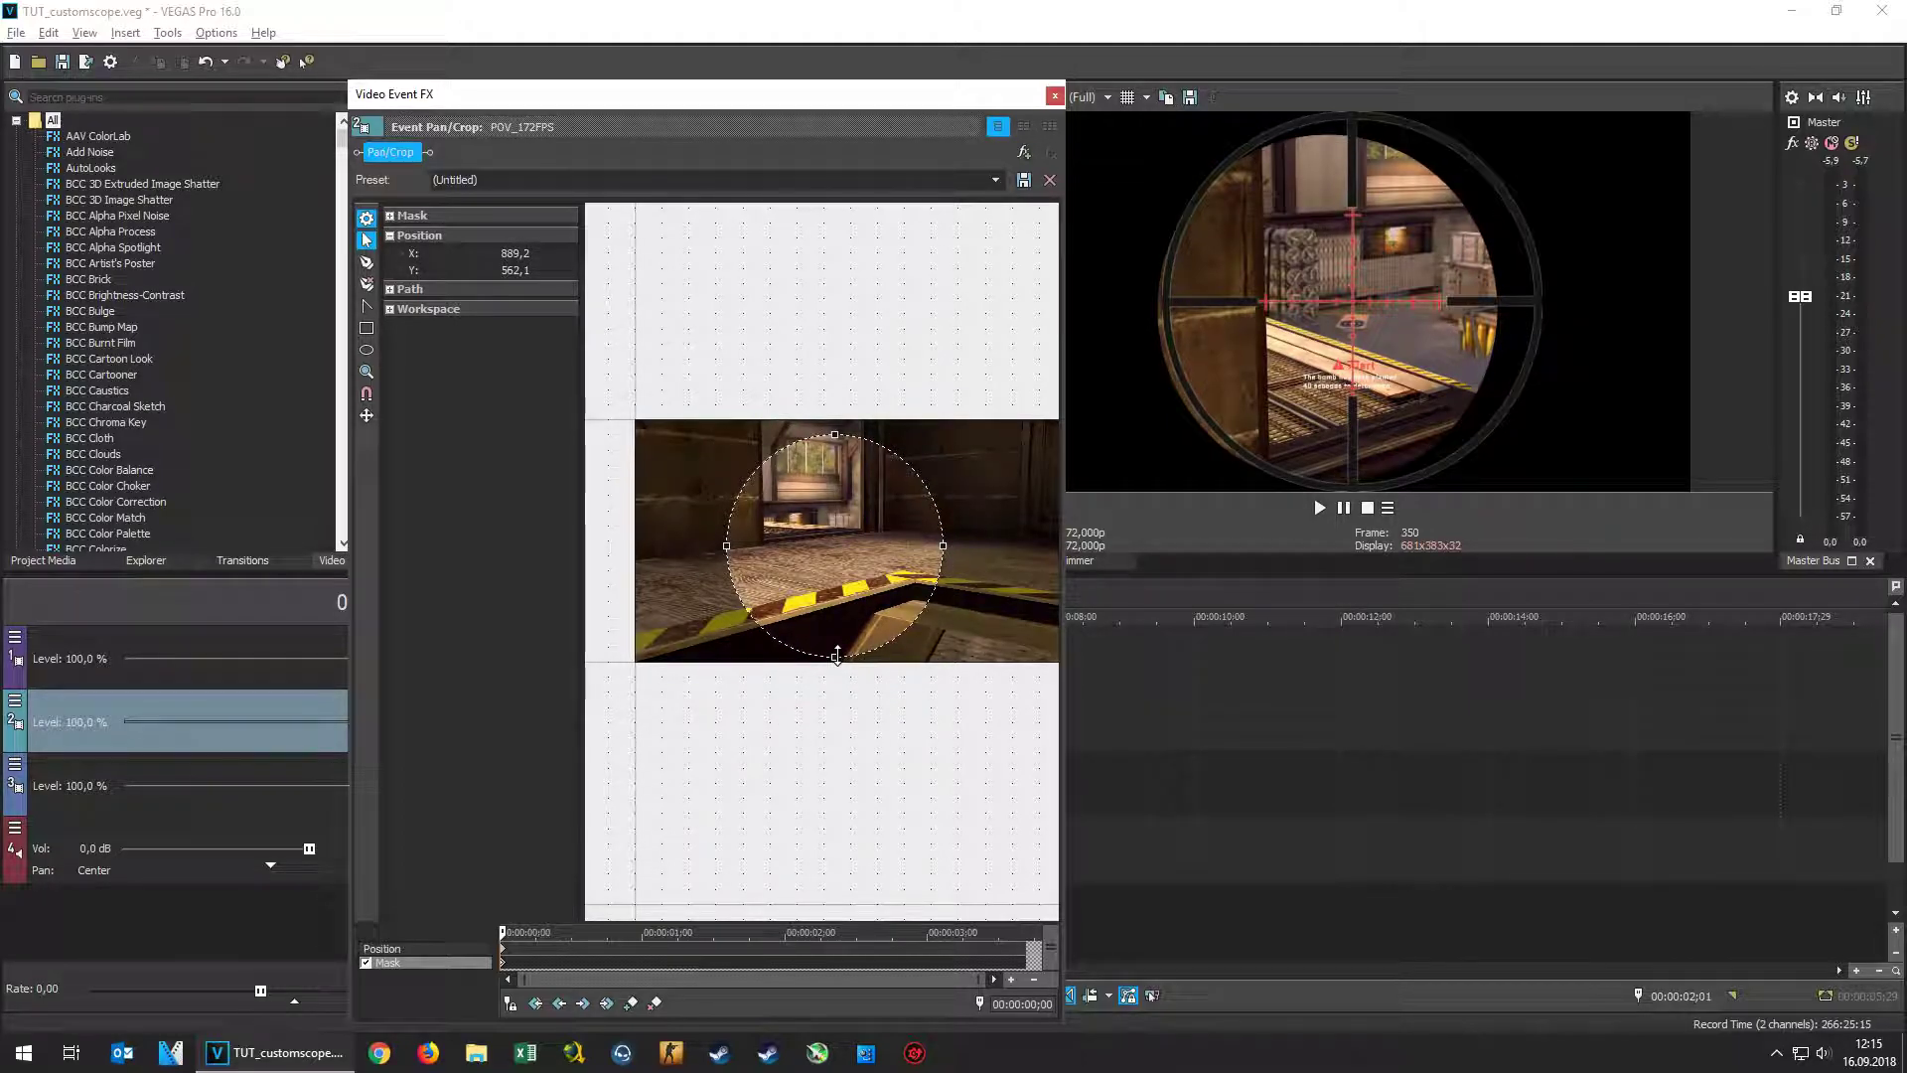
Resize and reposition the oval mask so its edge lines up with the scope ring in the preview
drag(944, 545, 910, 551)
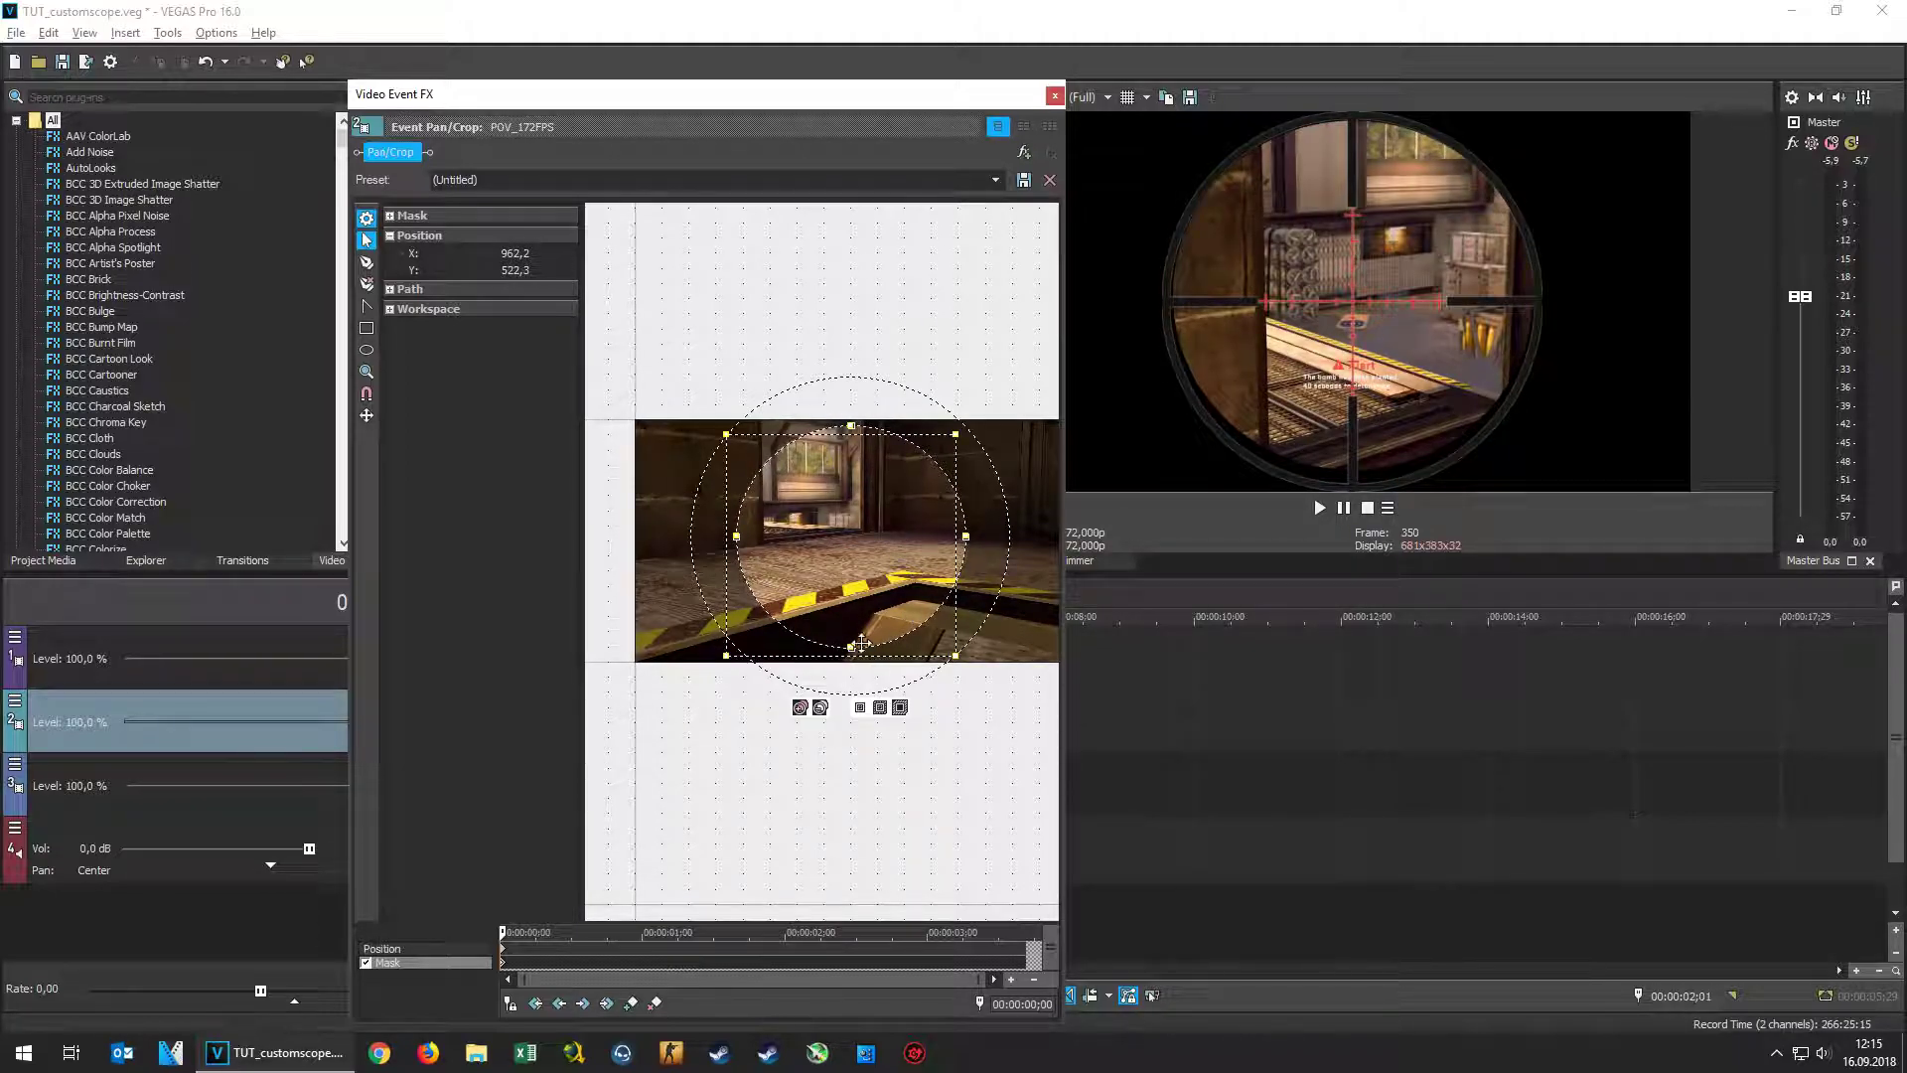
drag(852, 646, 850, 650)
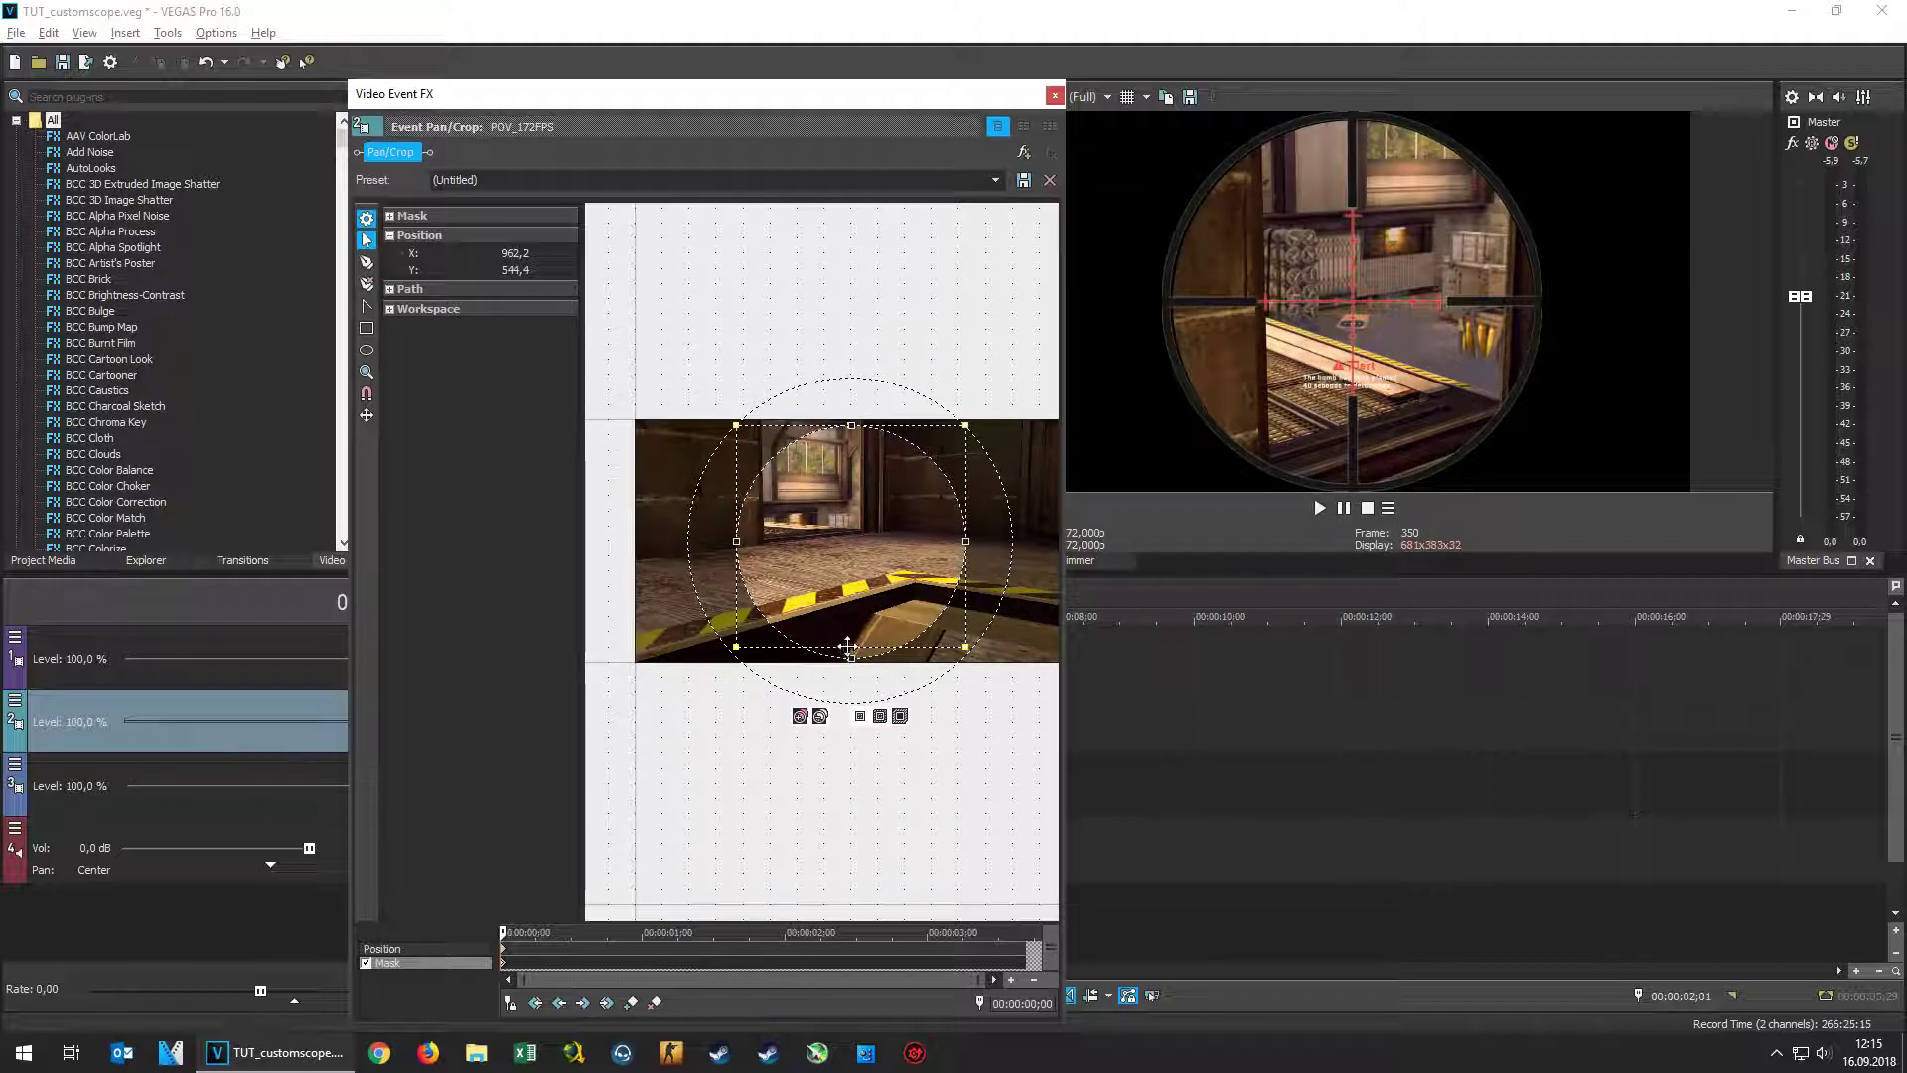
drag(847, 569, 849, 567)
click(1055, 97)
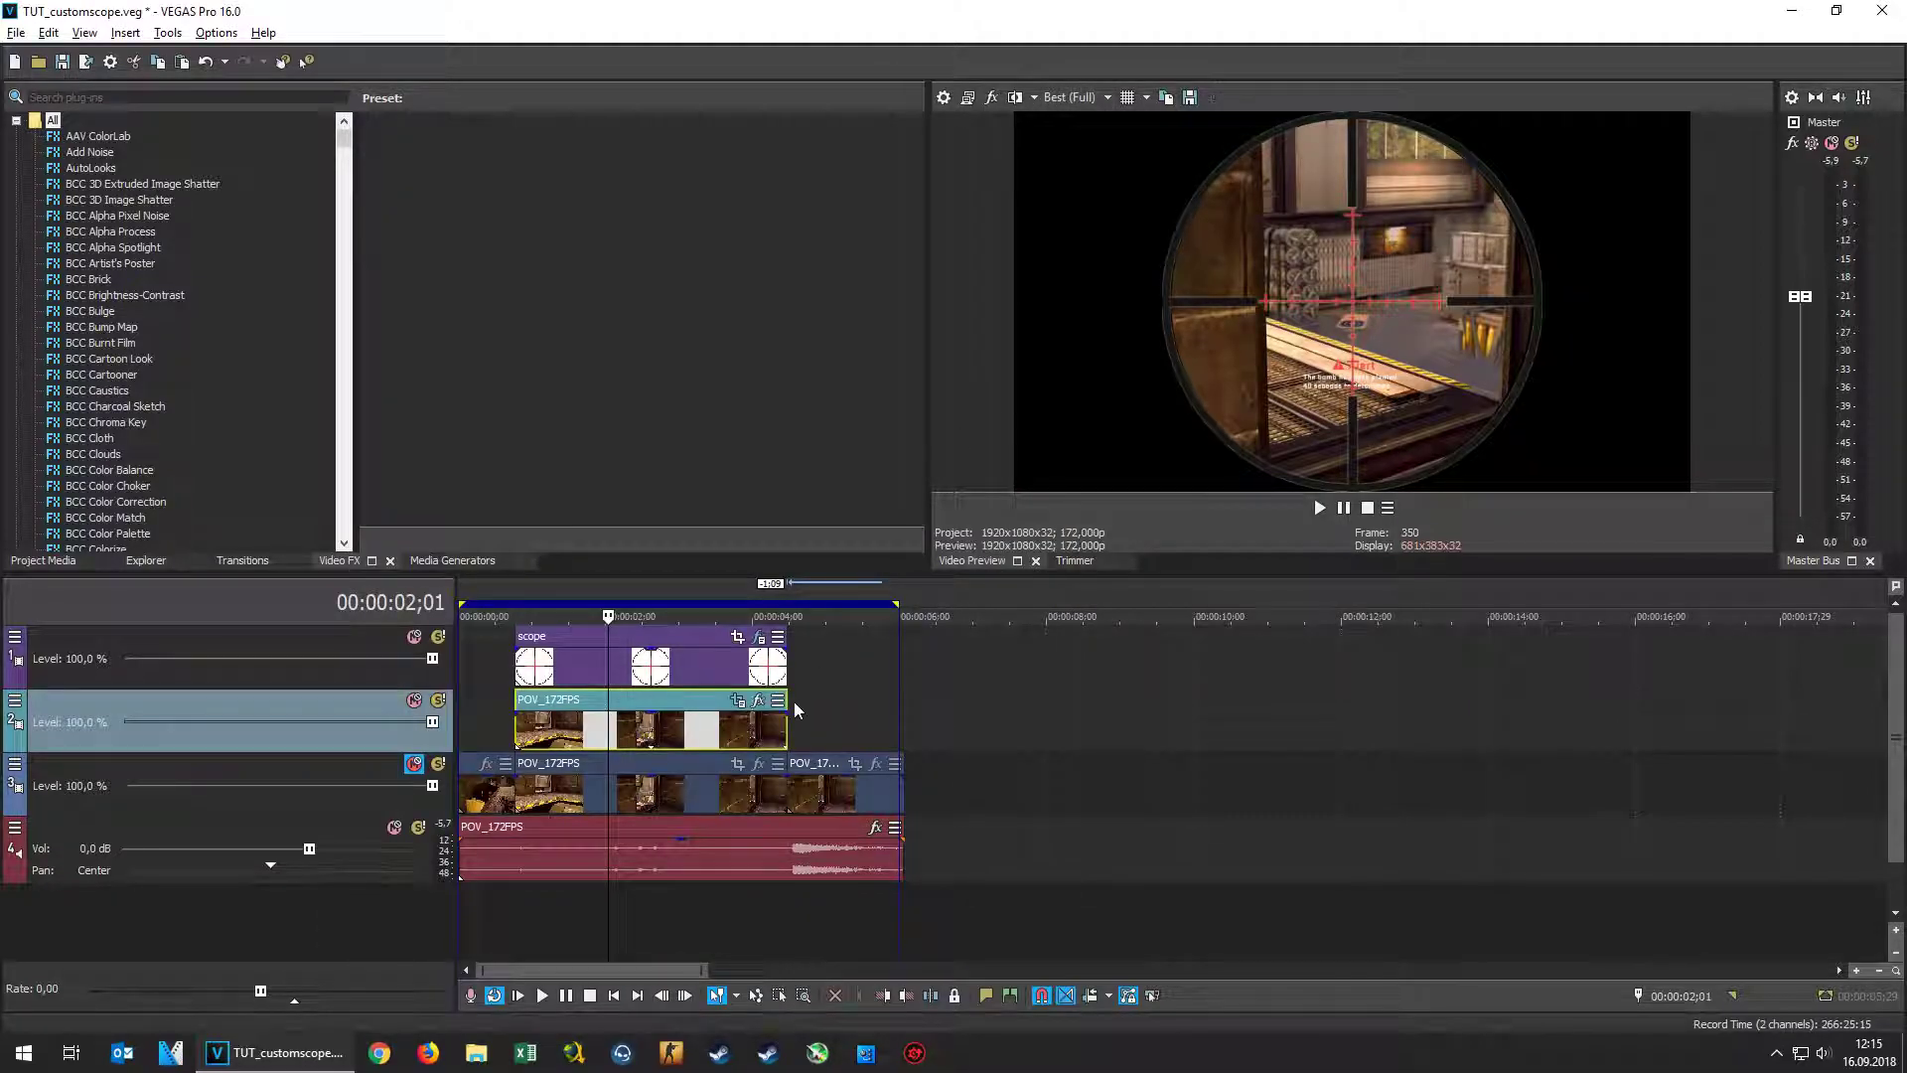
Unmute the source footage on track 3
click(414, 764)
click(414, 765)
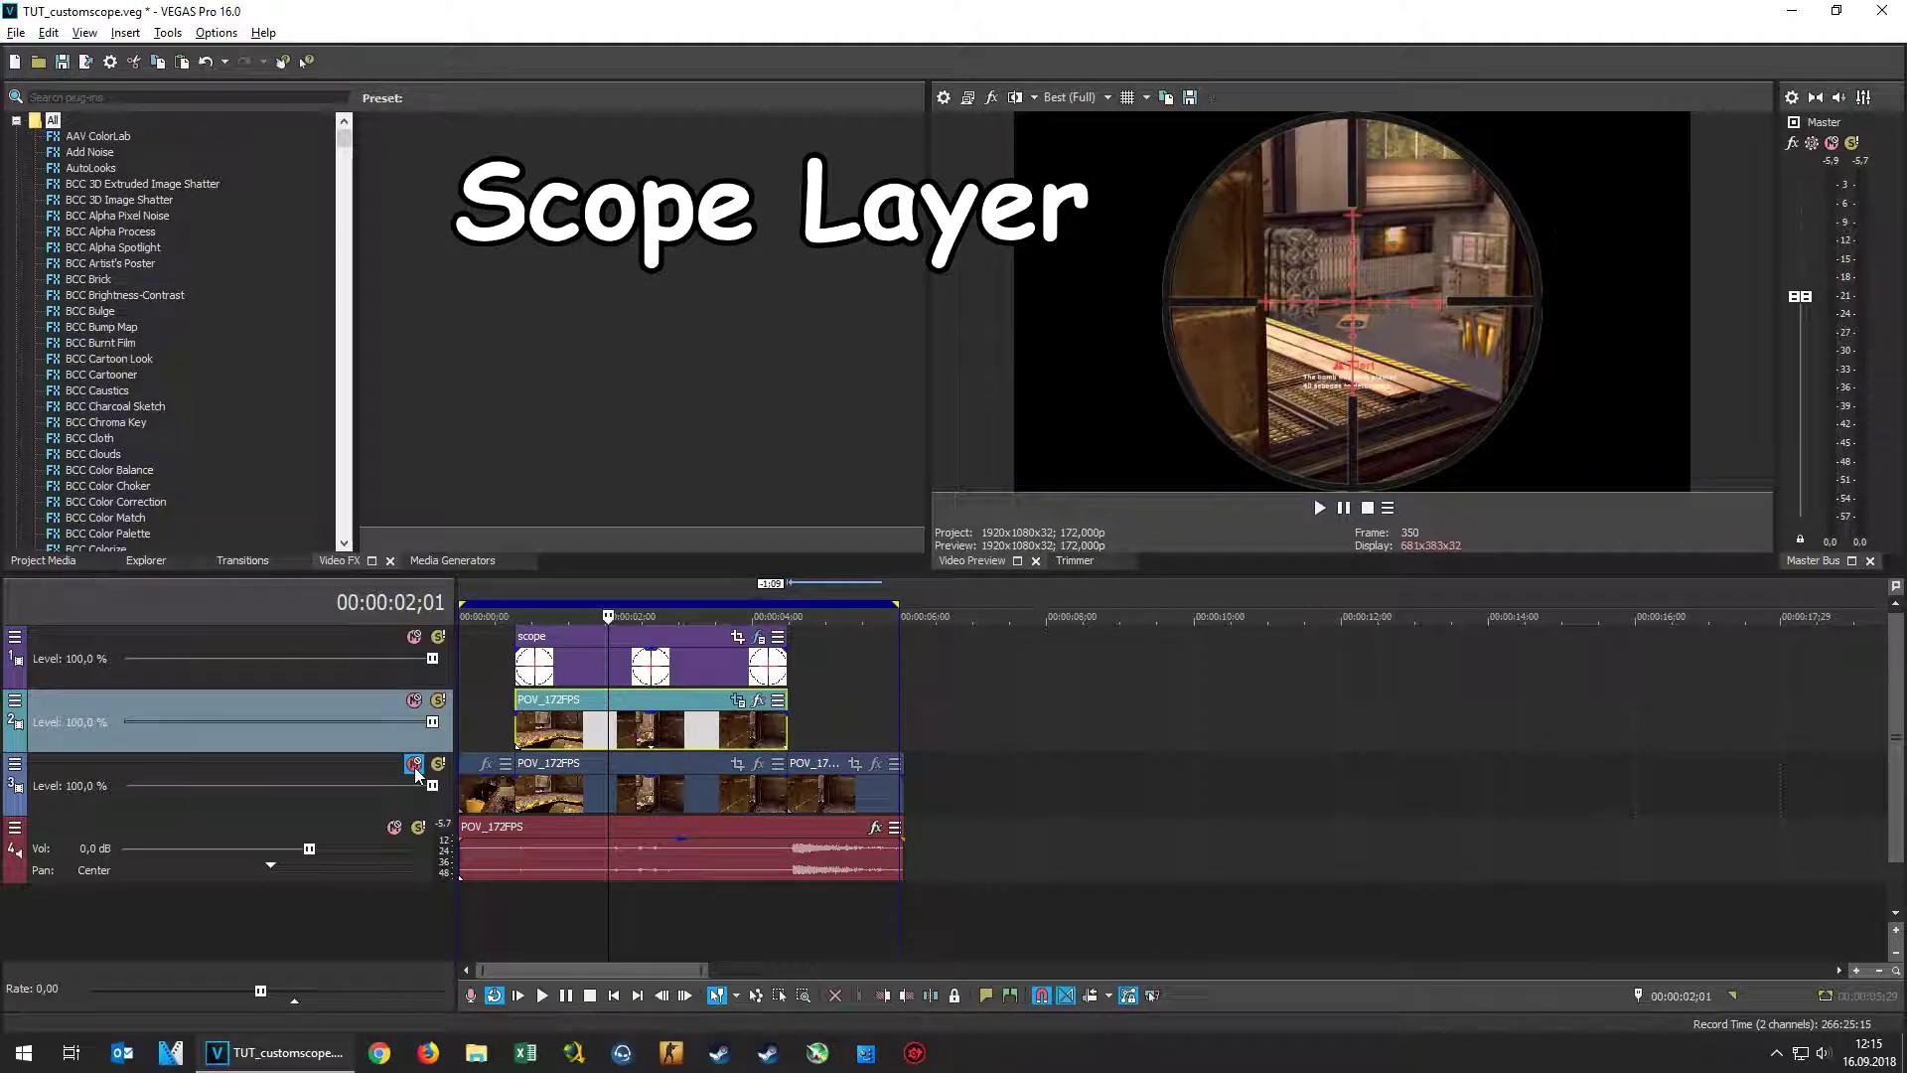
click(415, 765)
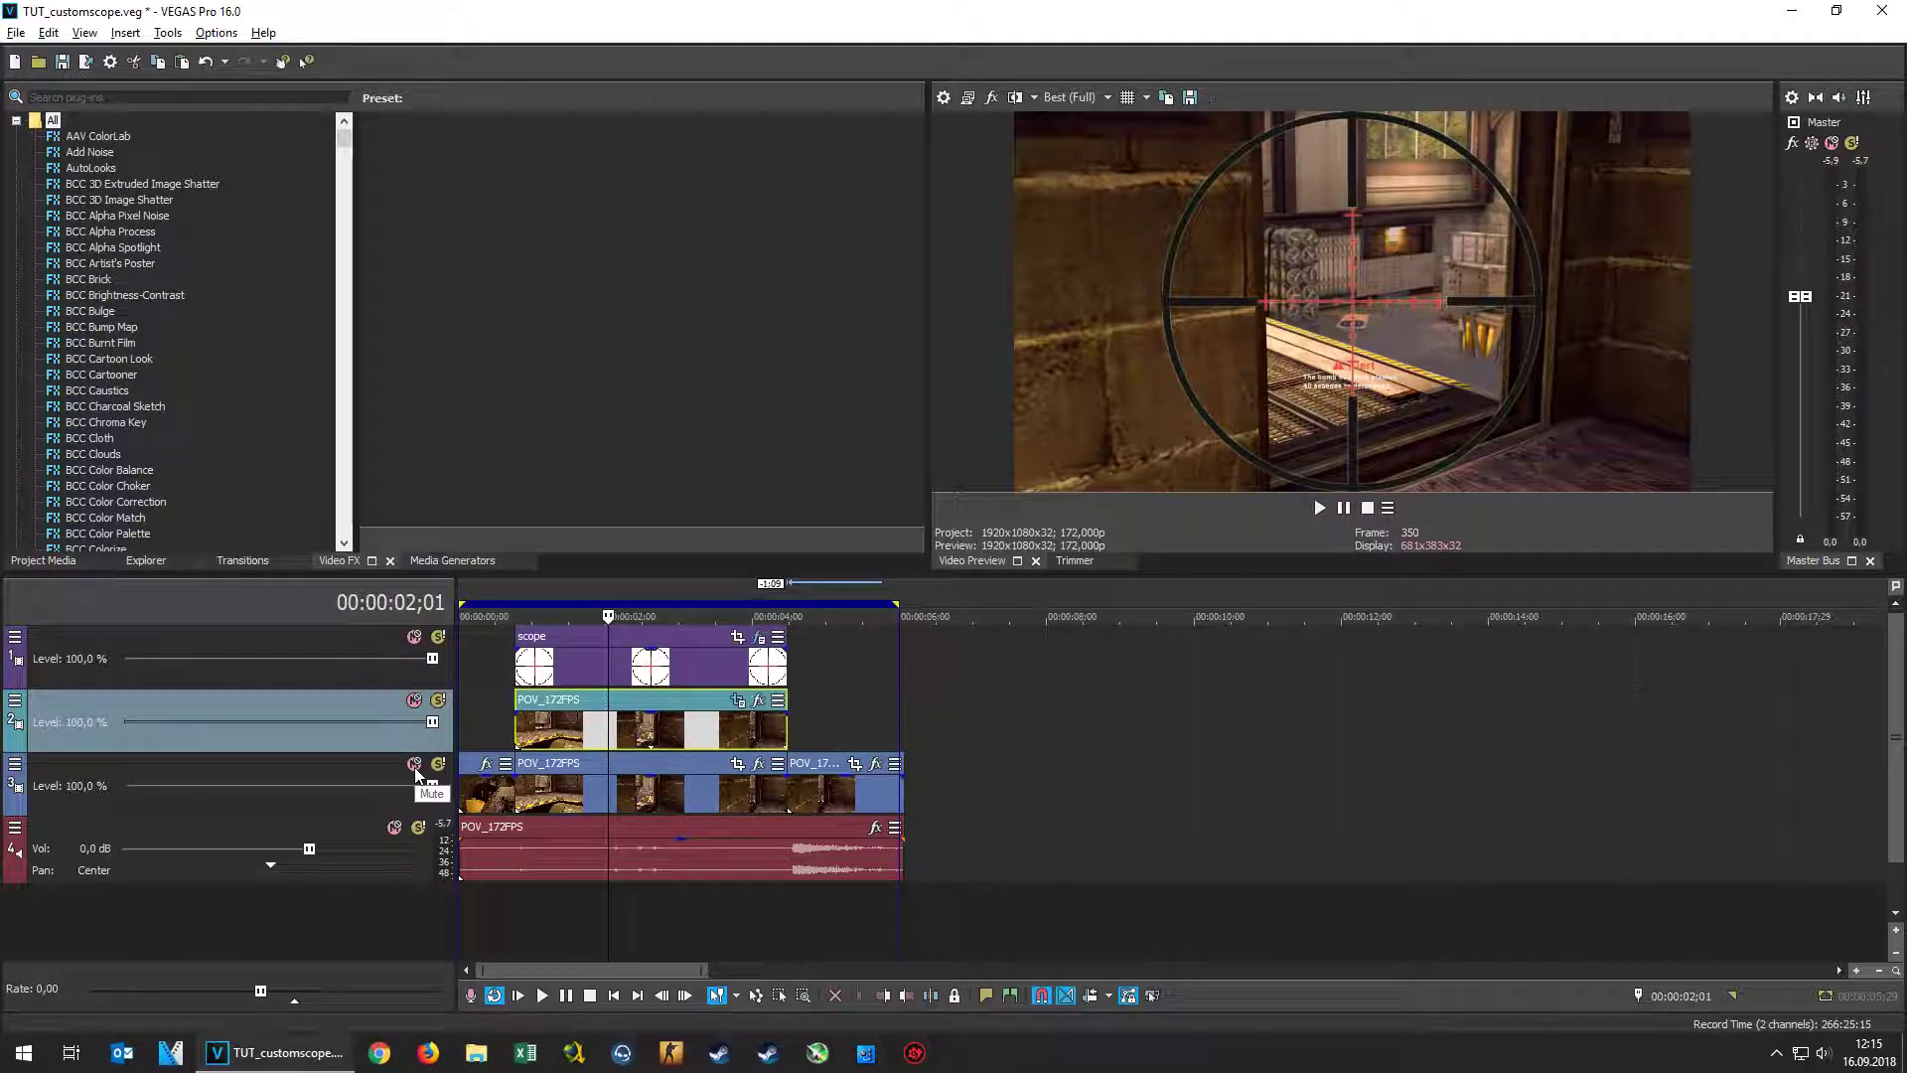
Add VEGAS Gaussian Blur, Glow, Brightness and Contrast, and Color Corrector to the scoped-in POV_172FPS event on track 3
click(759, 765)
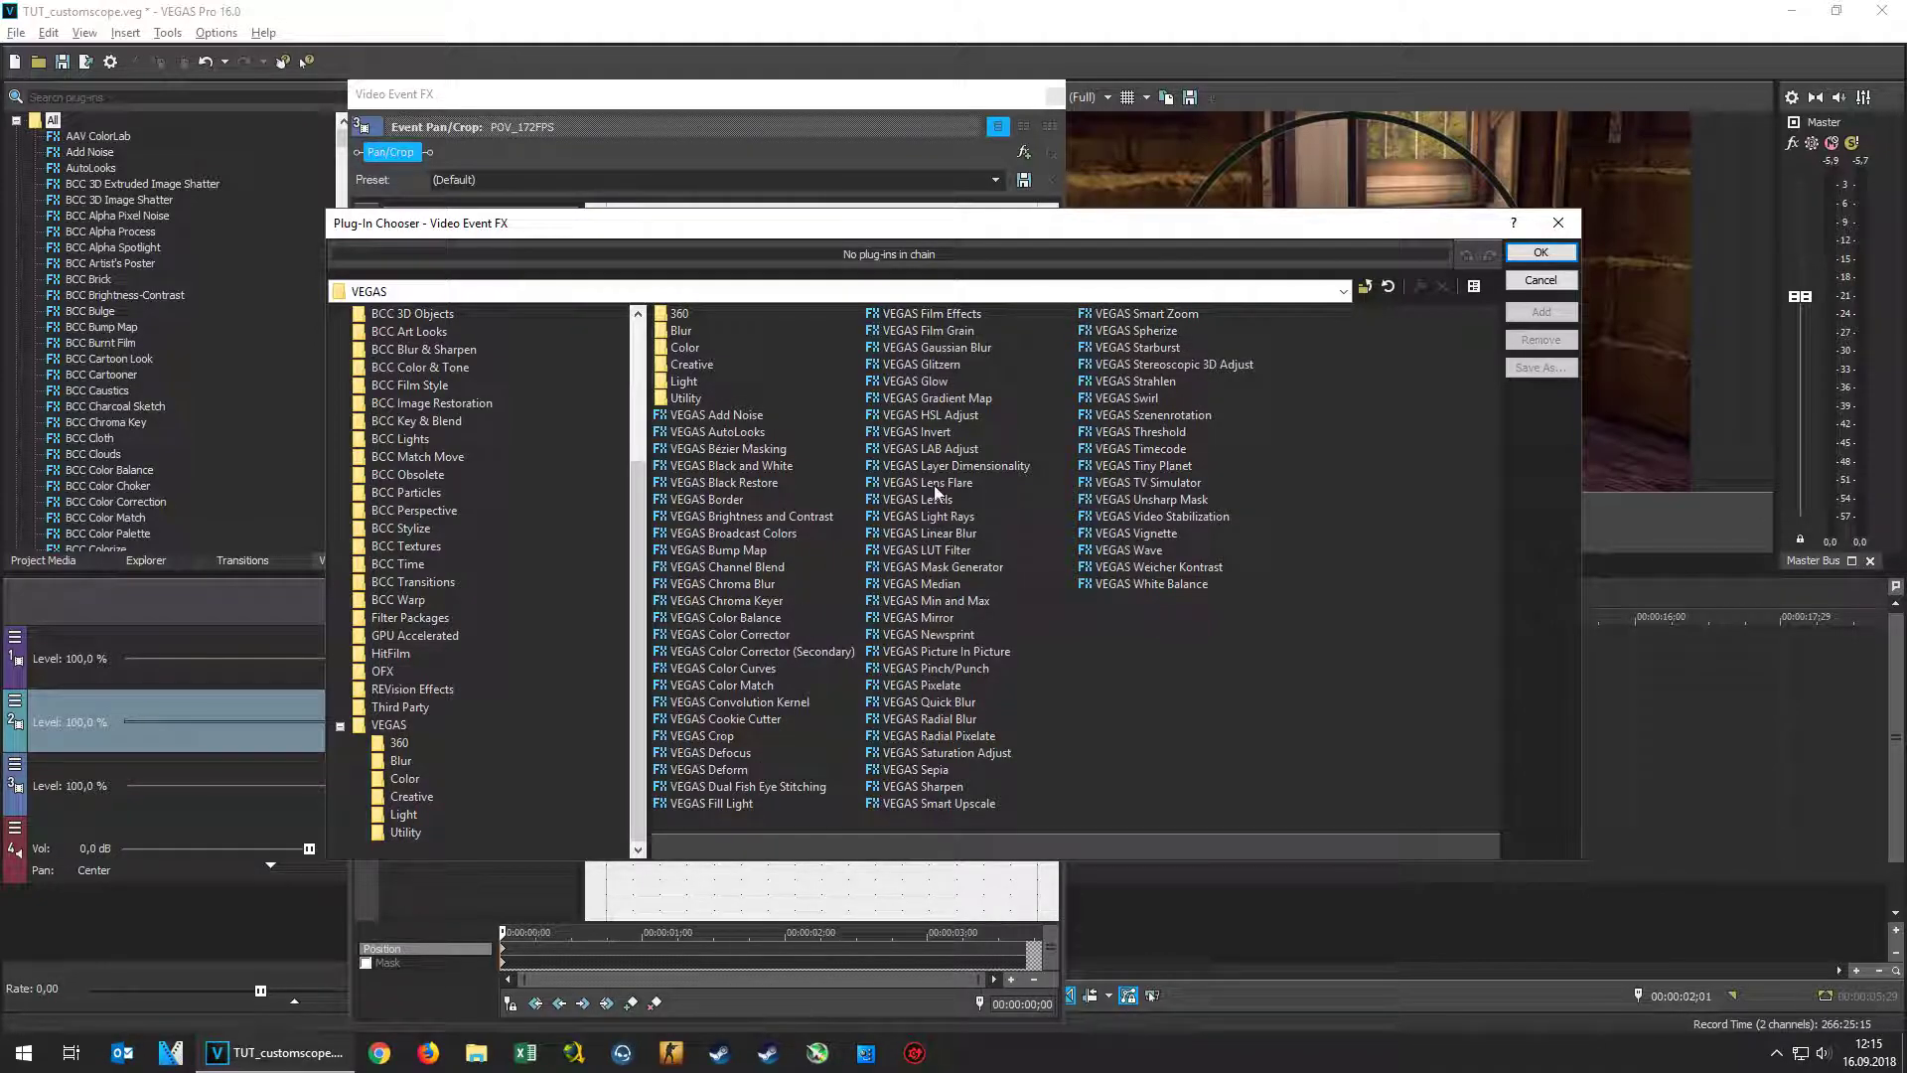
double_click(950, 350)
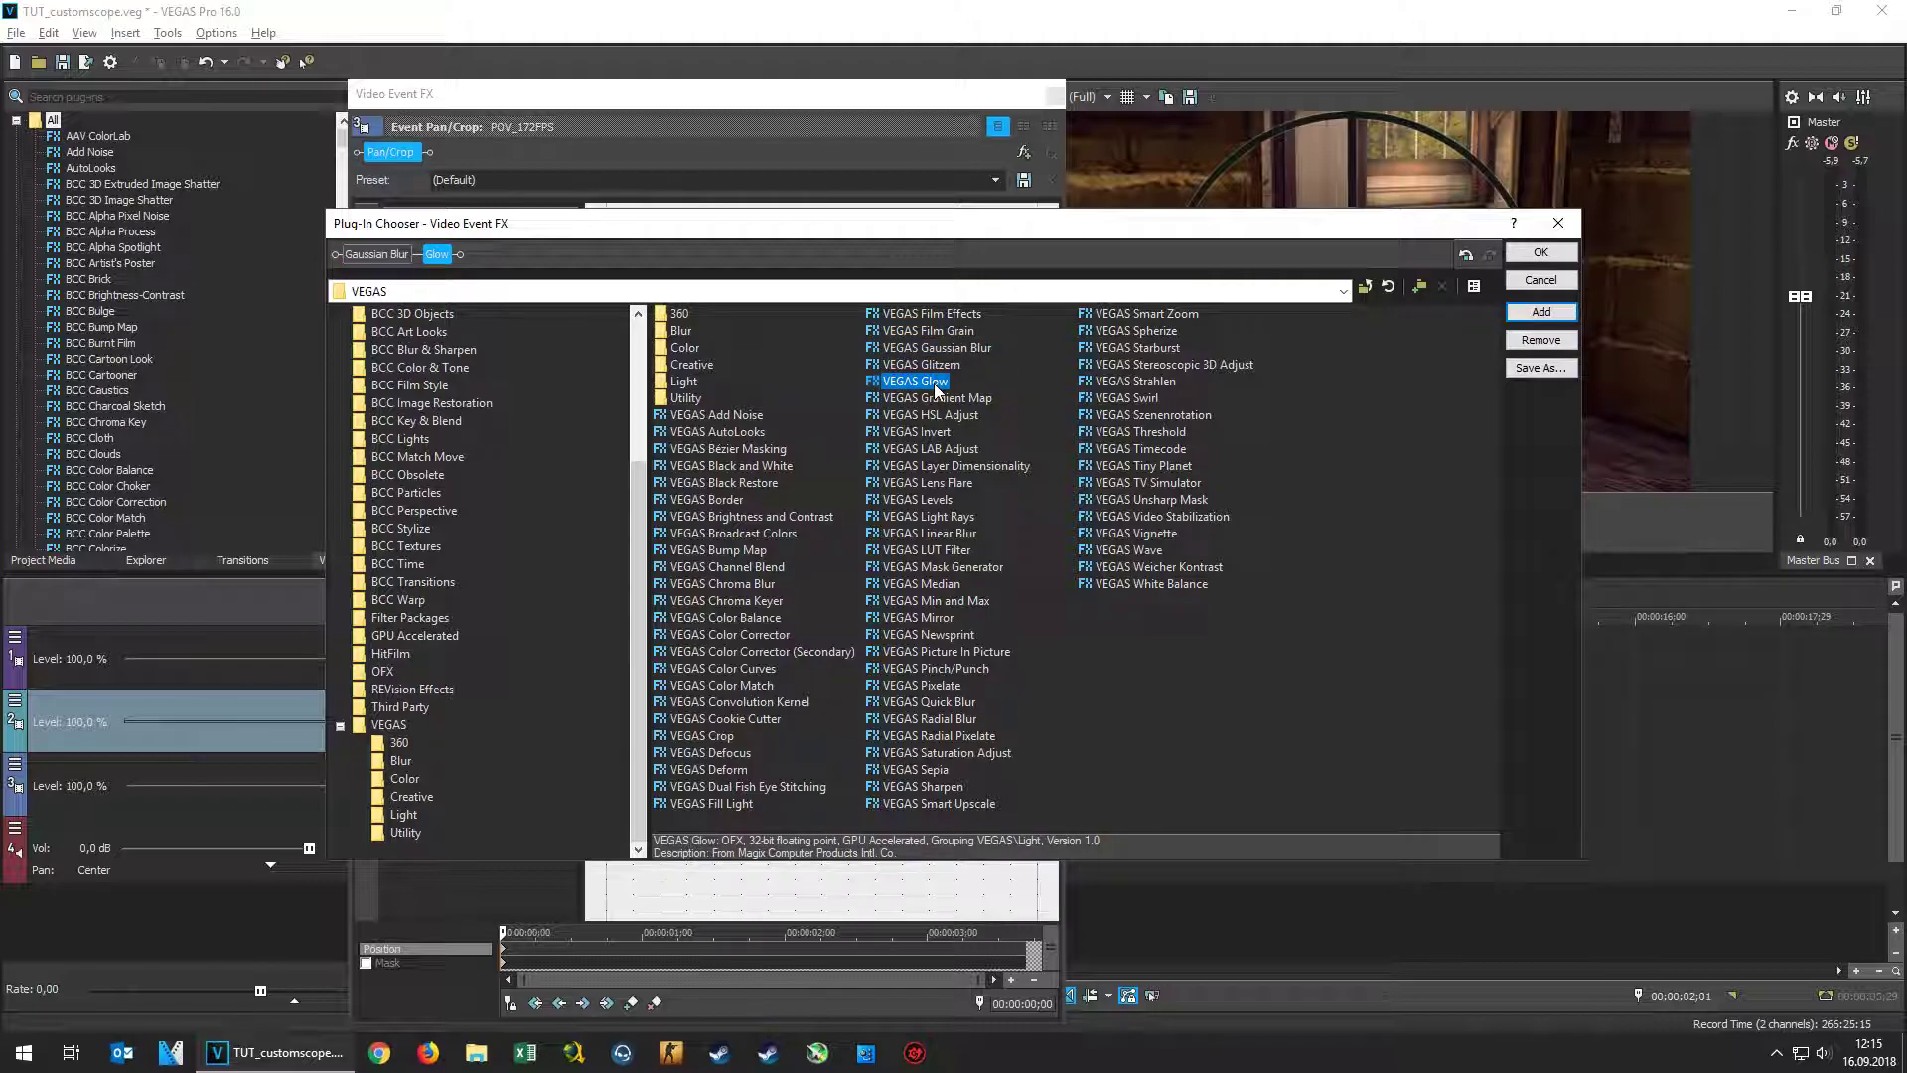
double_click(774, 517)
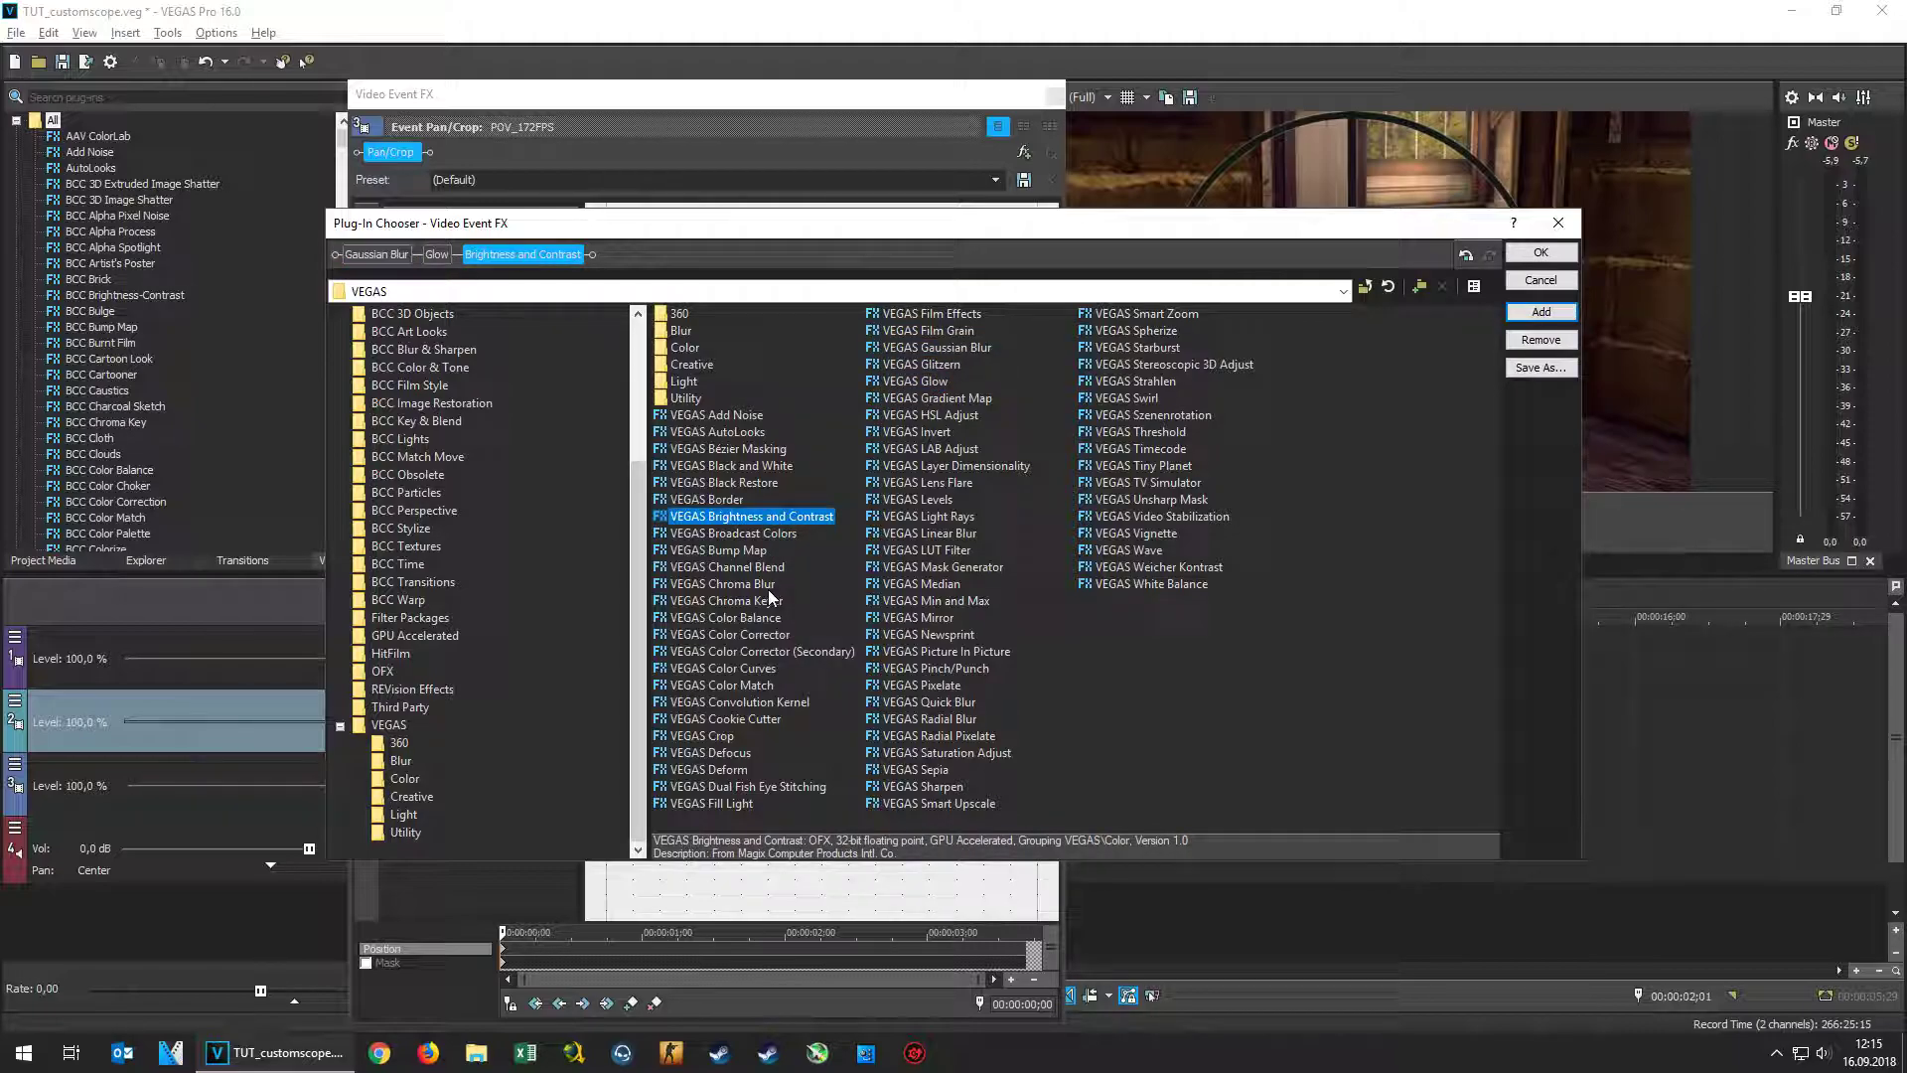
click(1530, 256)
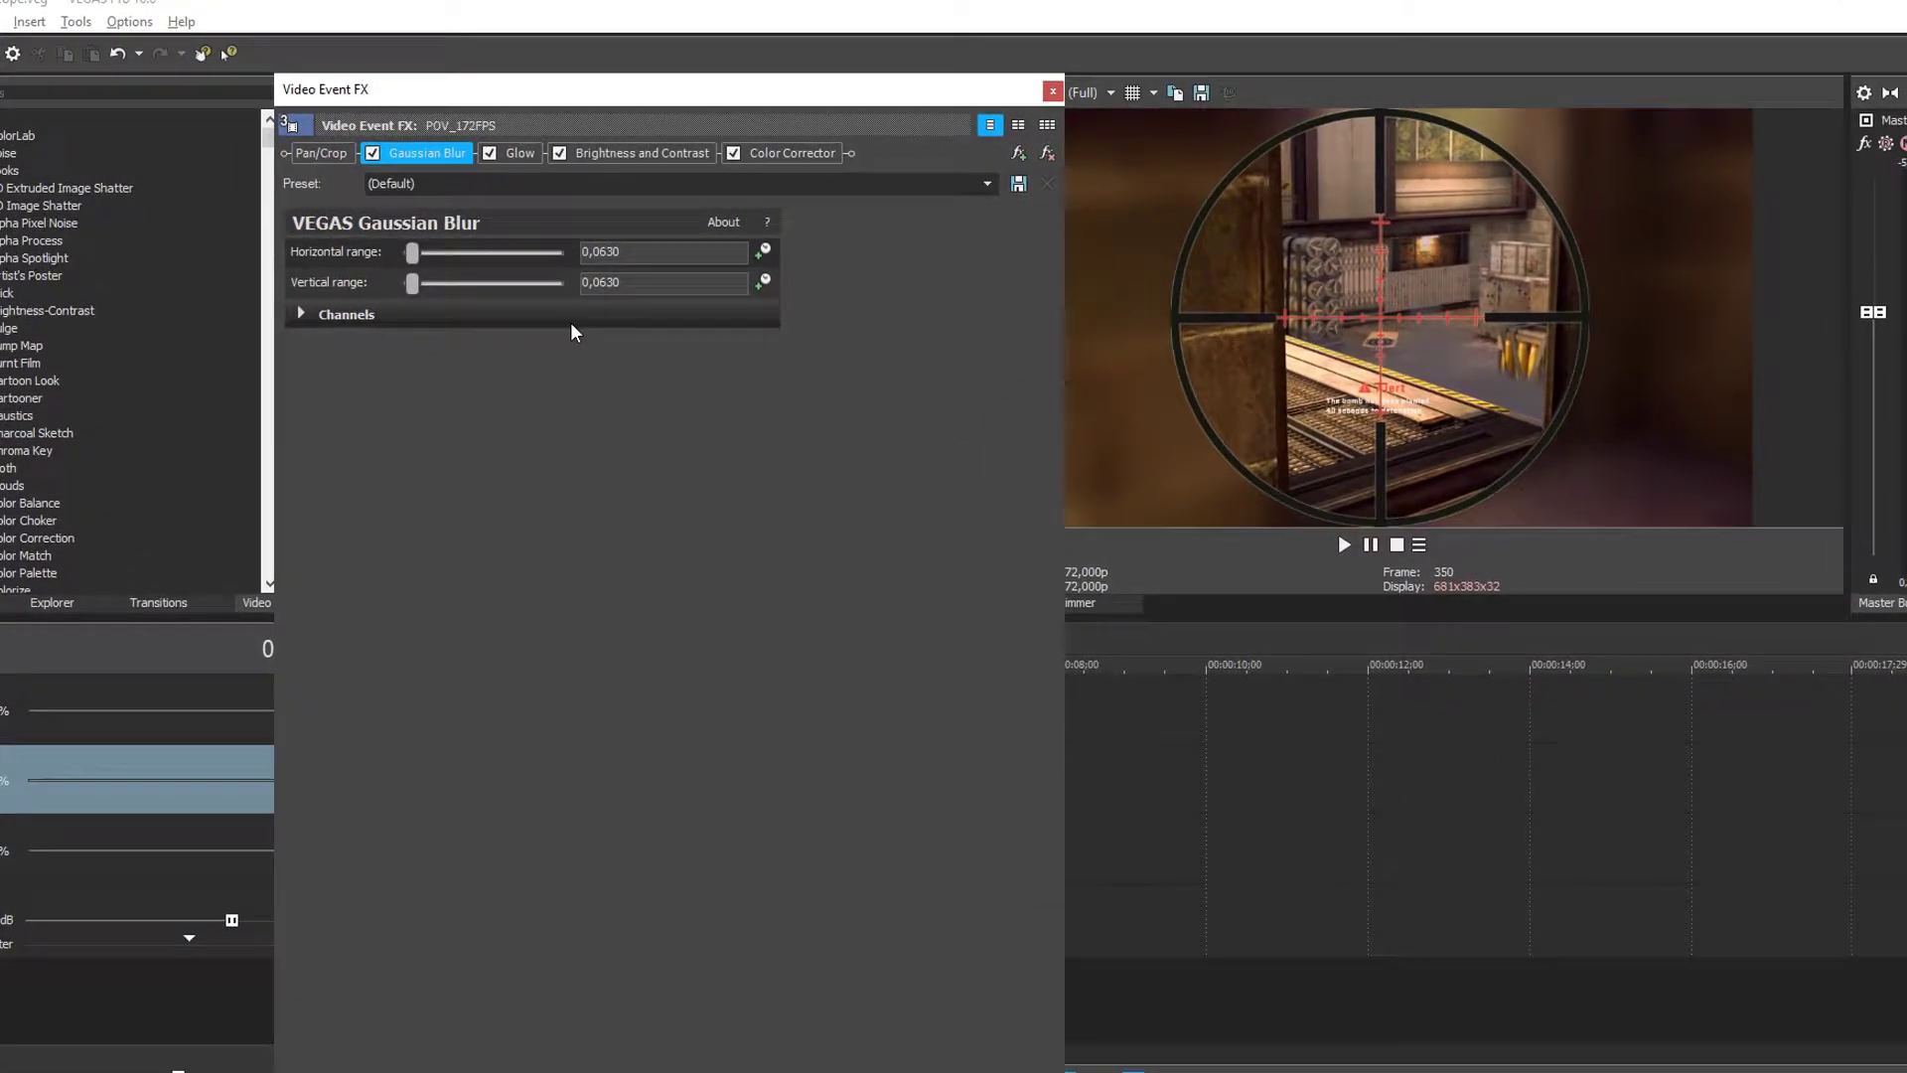
Apply the Soften preset to the Gaussian Blur effect
click(963, 189)
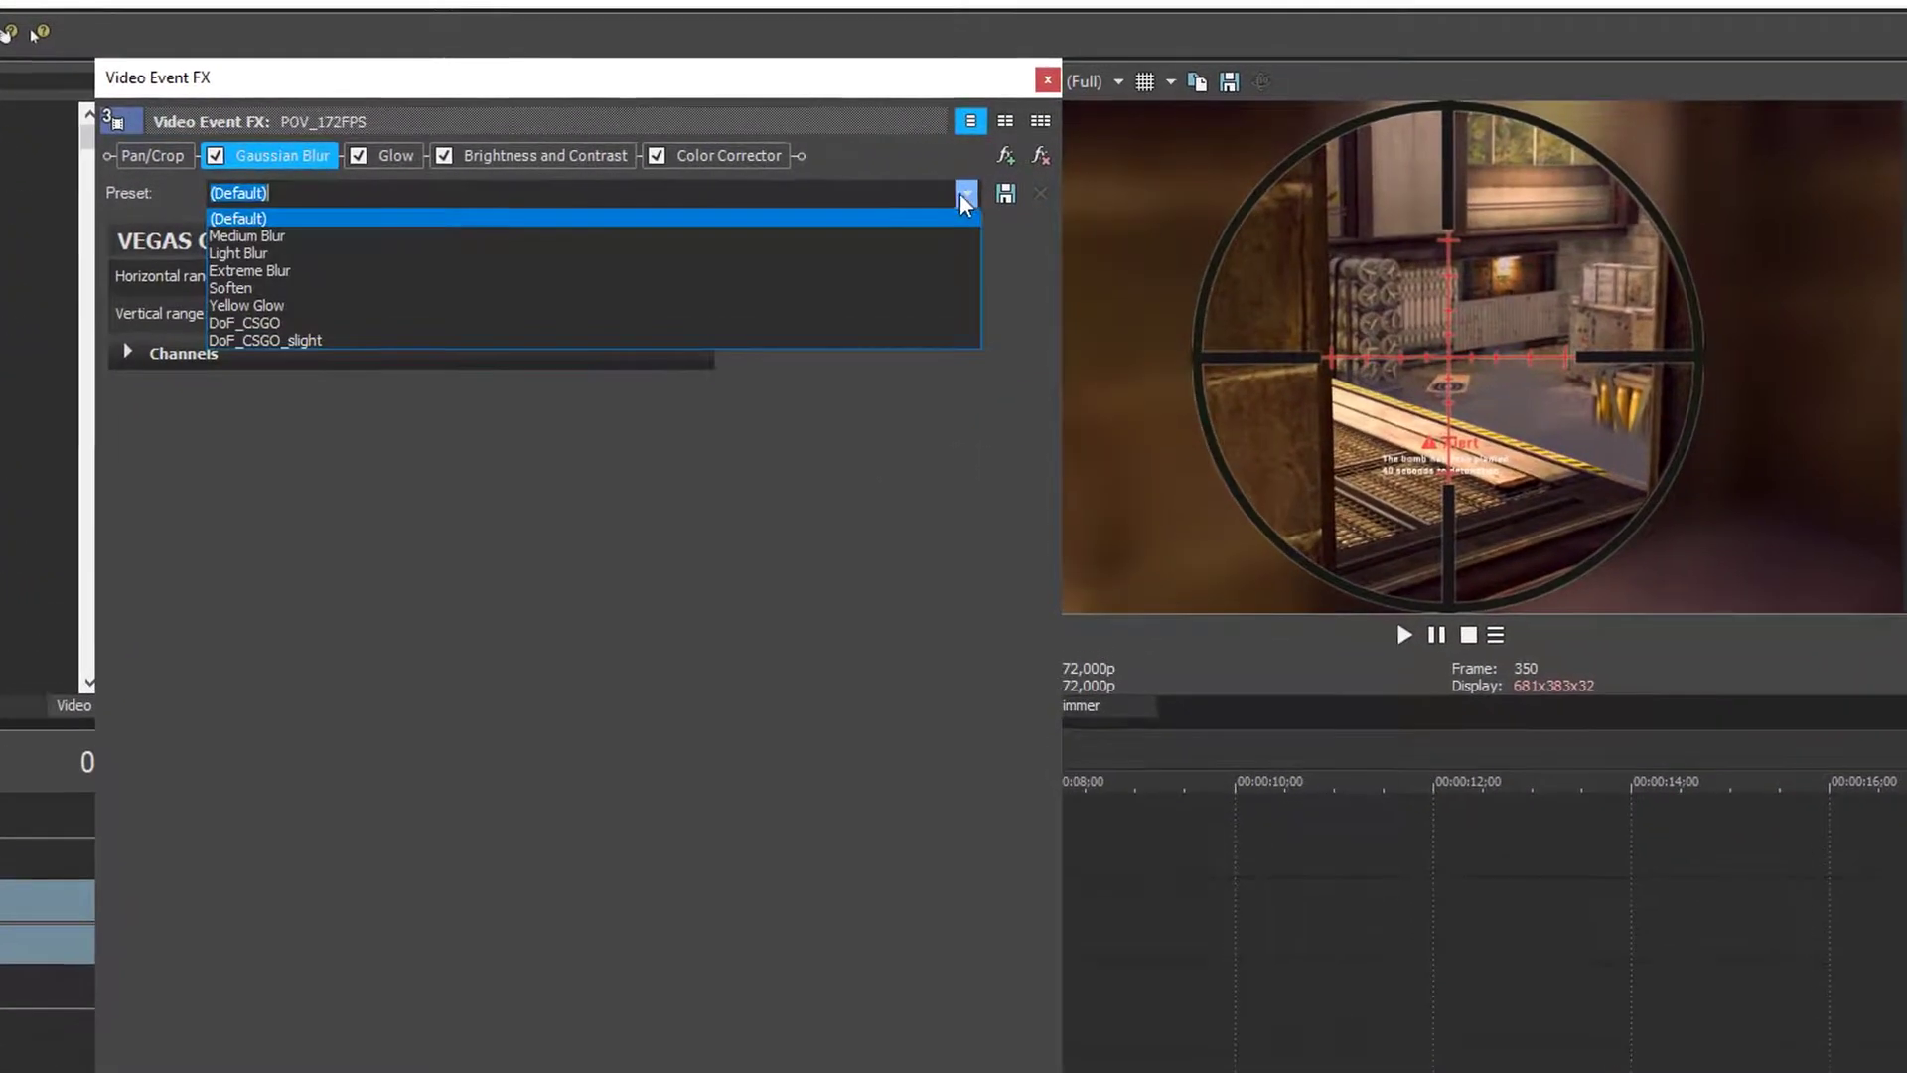
click(718, 315)
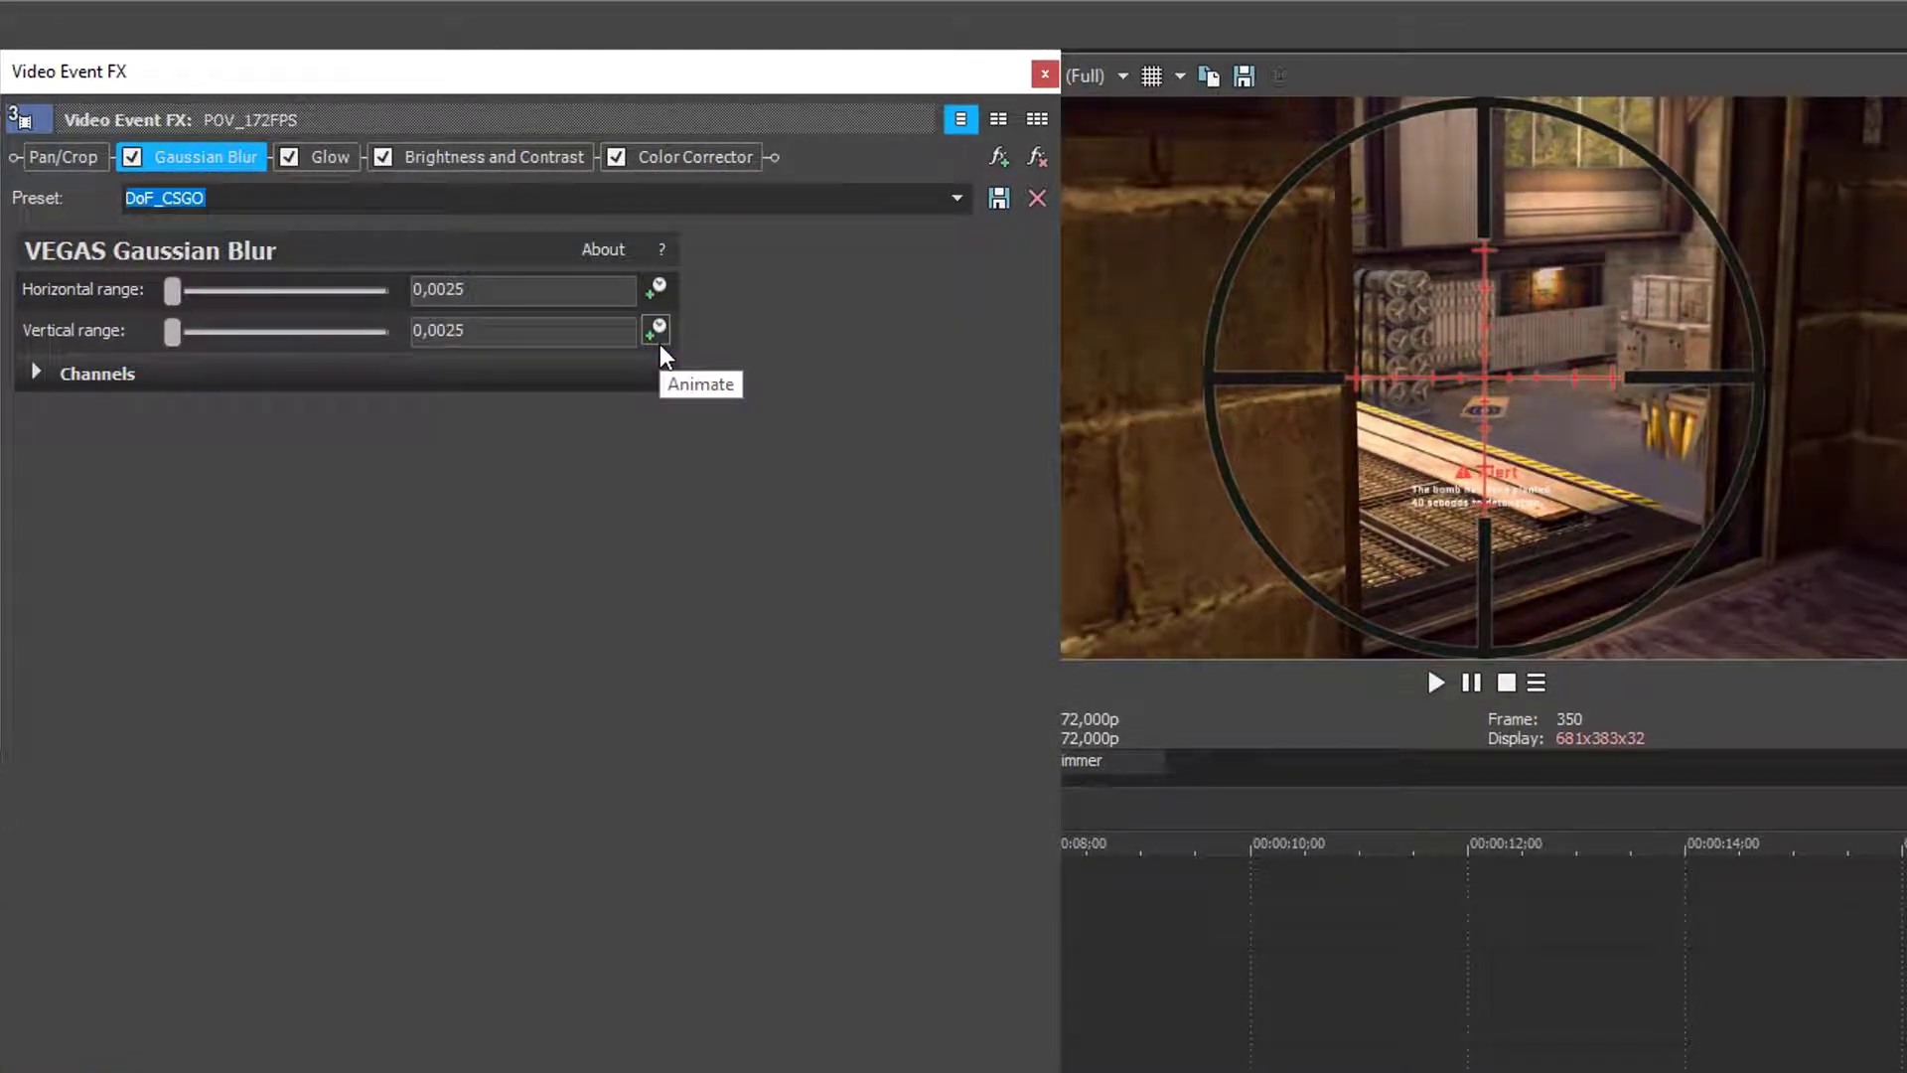
key(Down)
key(Down)
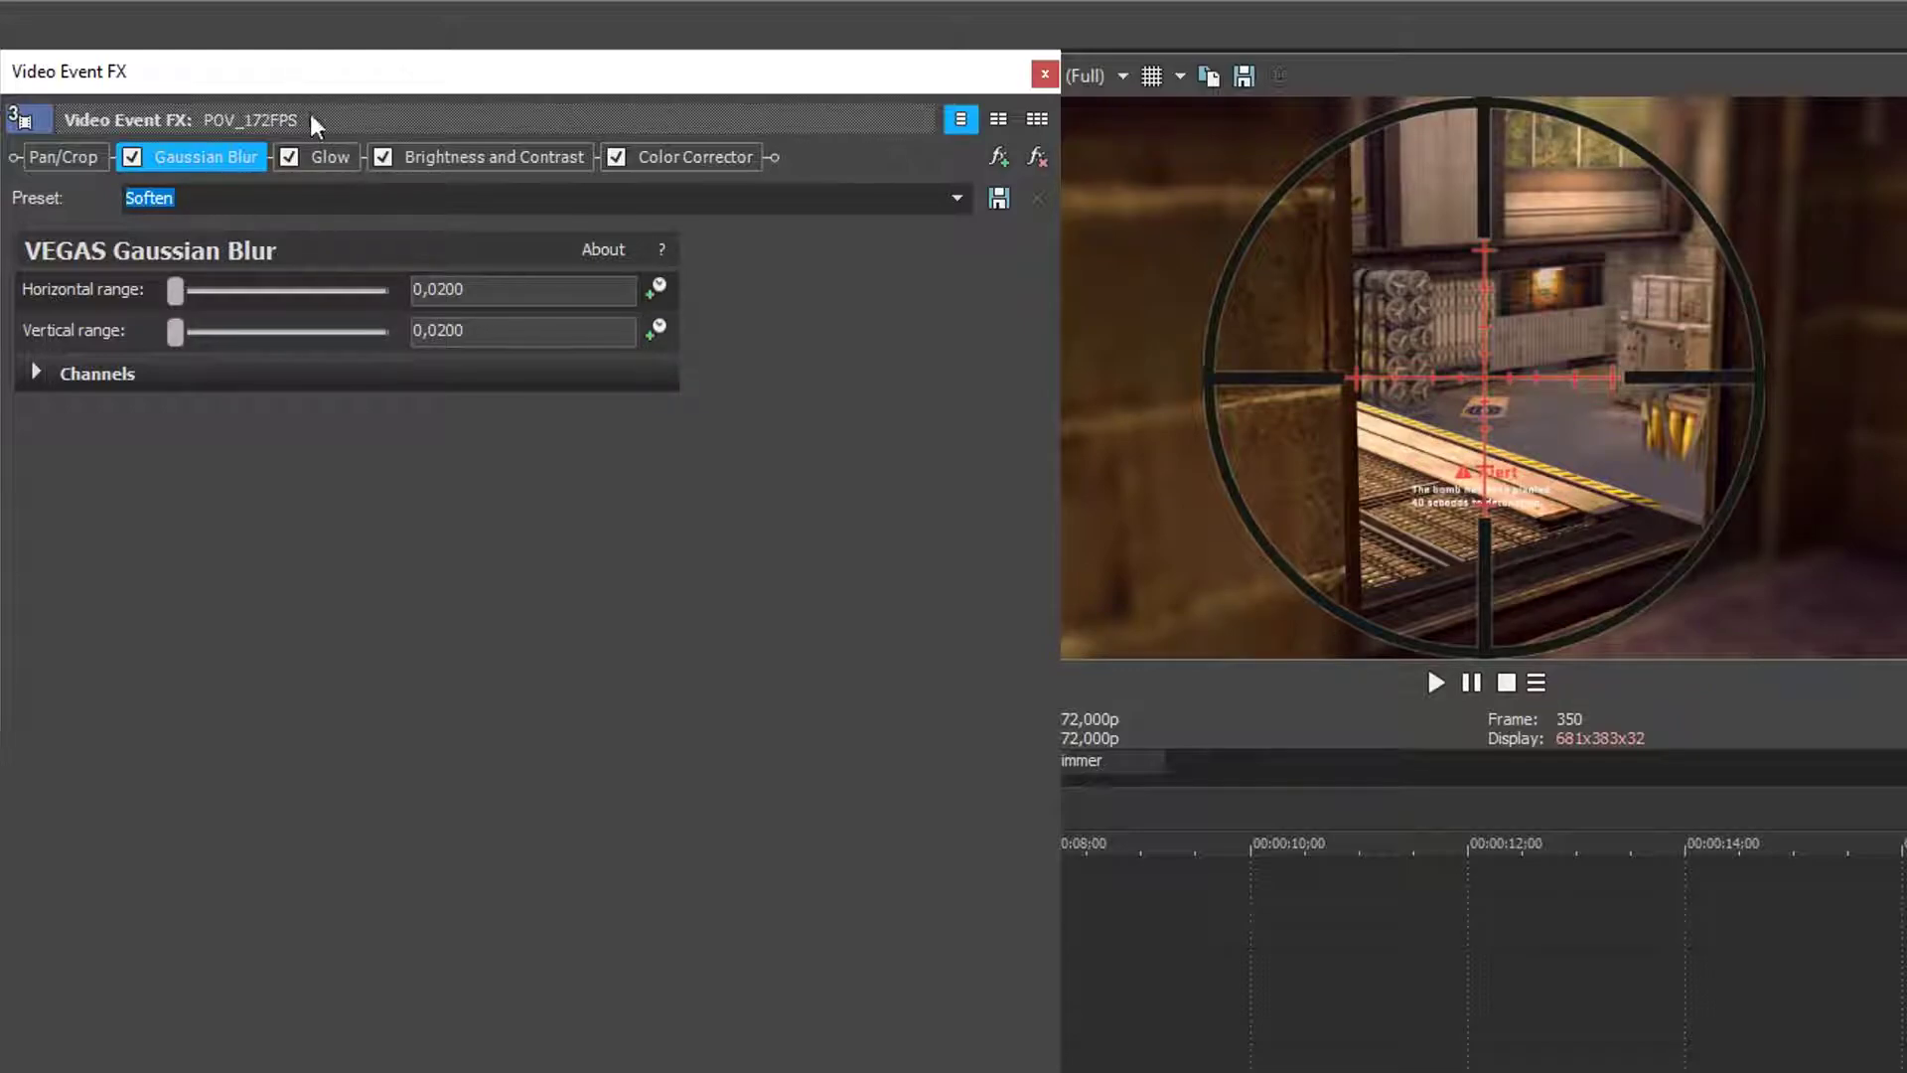
Set Glow percent to 0,170, intensity to 4,218, suppression to 0,102 and the glow color to 0; 0,39; 0,37
click(318, 164)
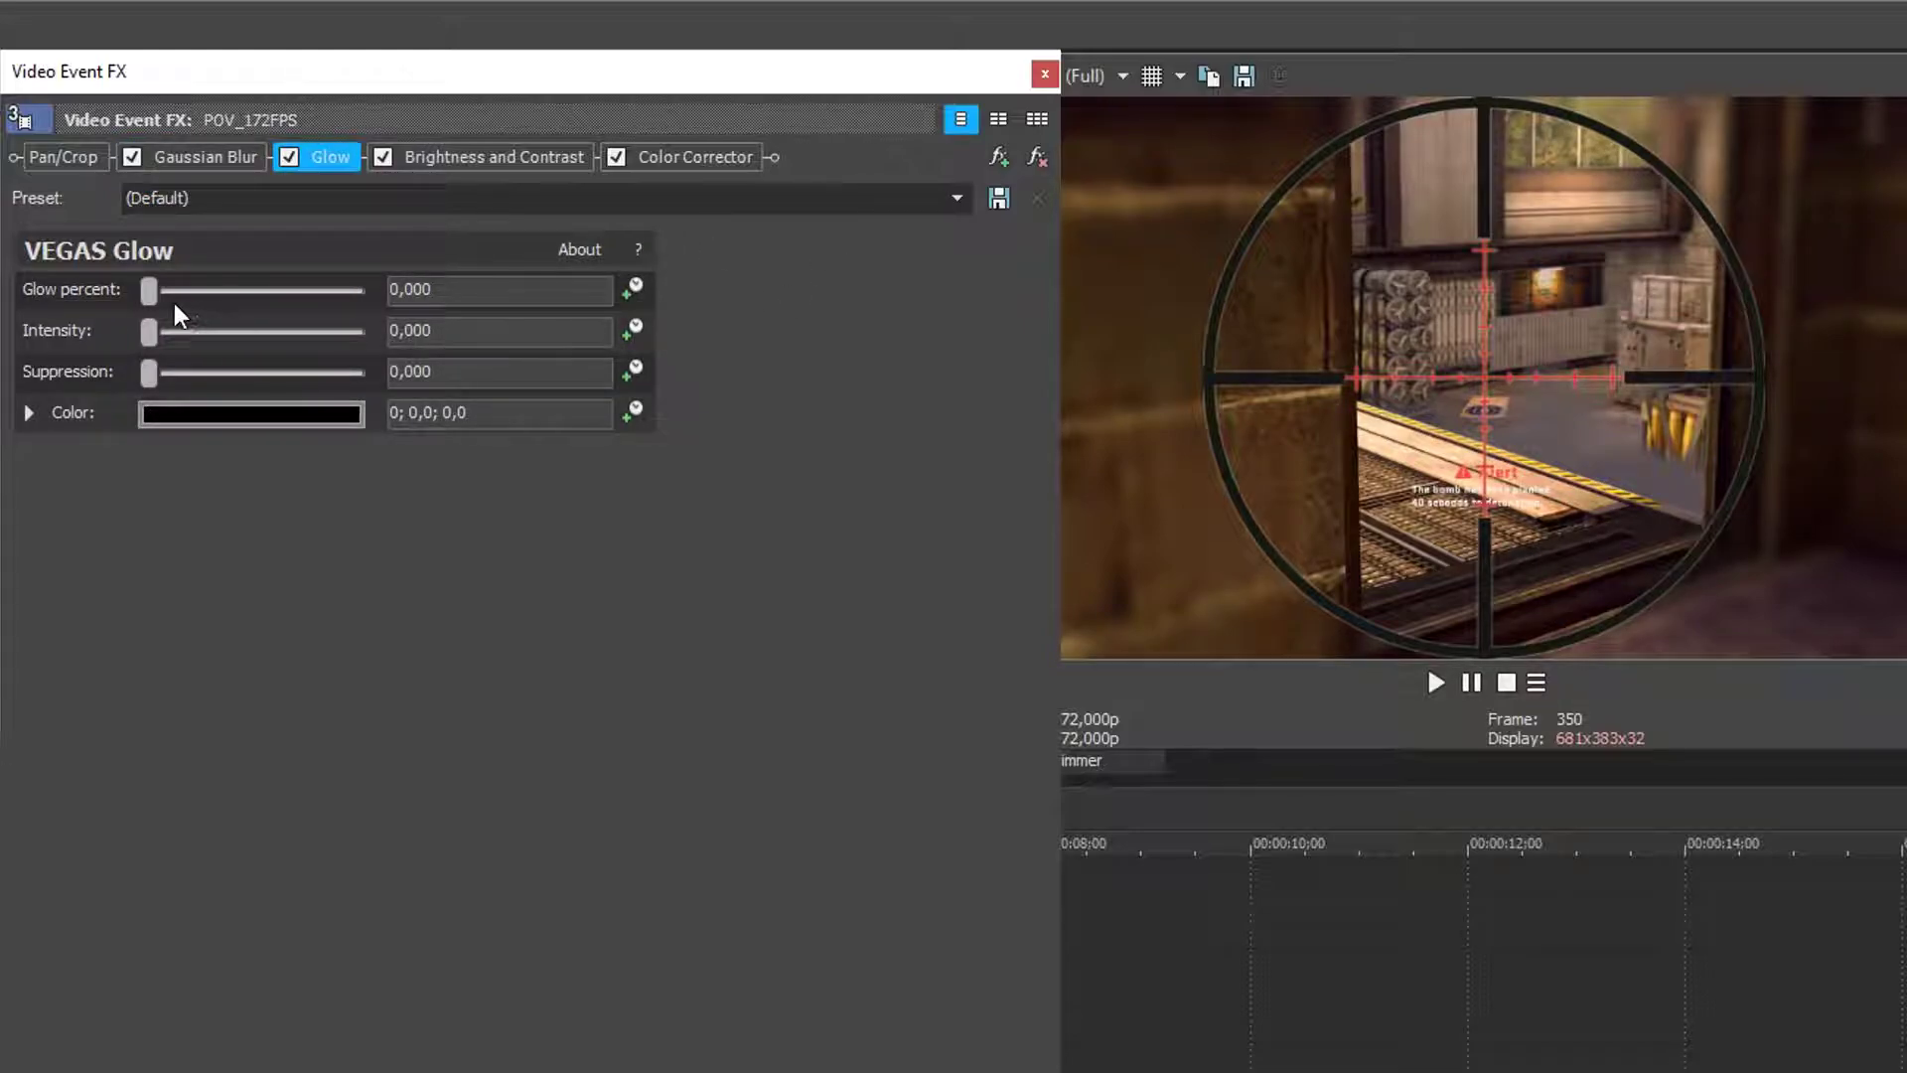
drag(155, 294, 175, 373)
click(177, 411)
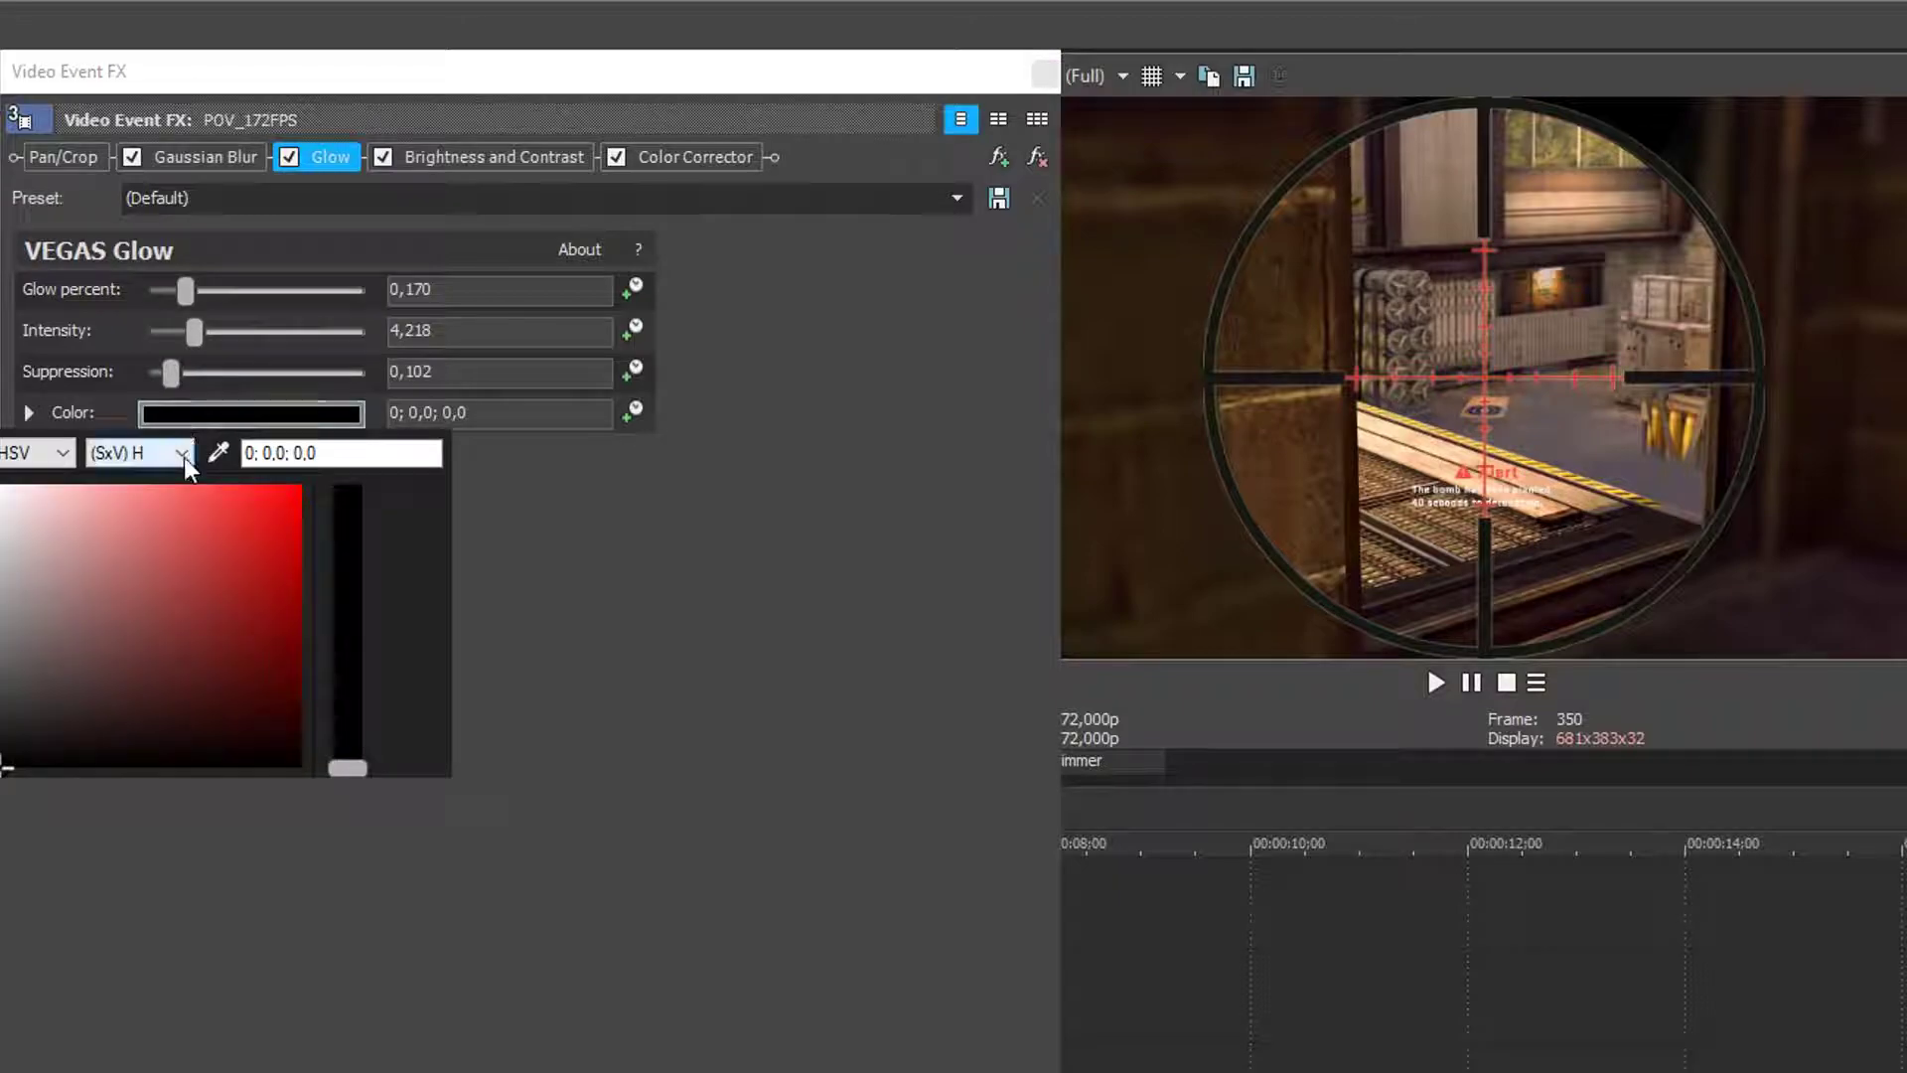
click(7, 753)
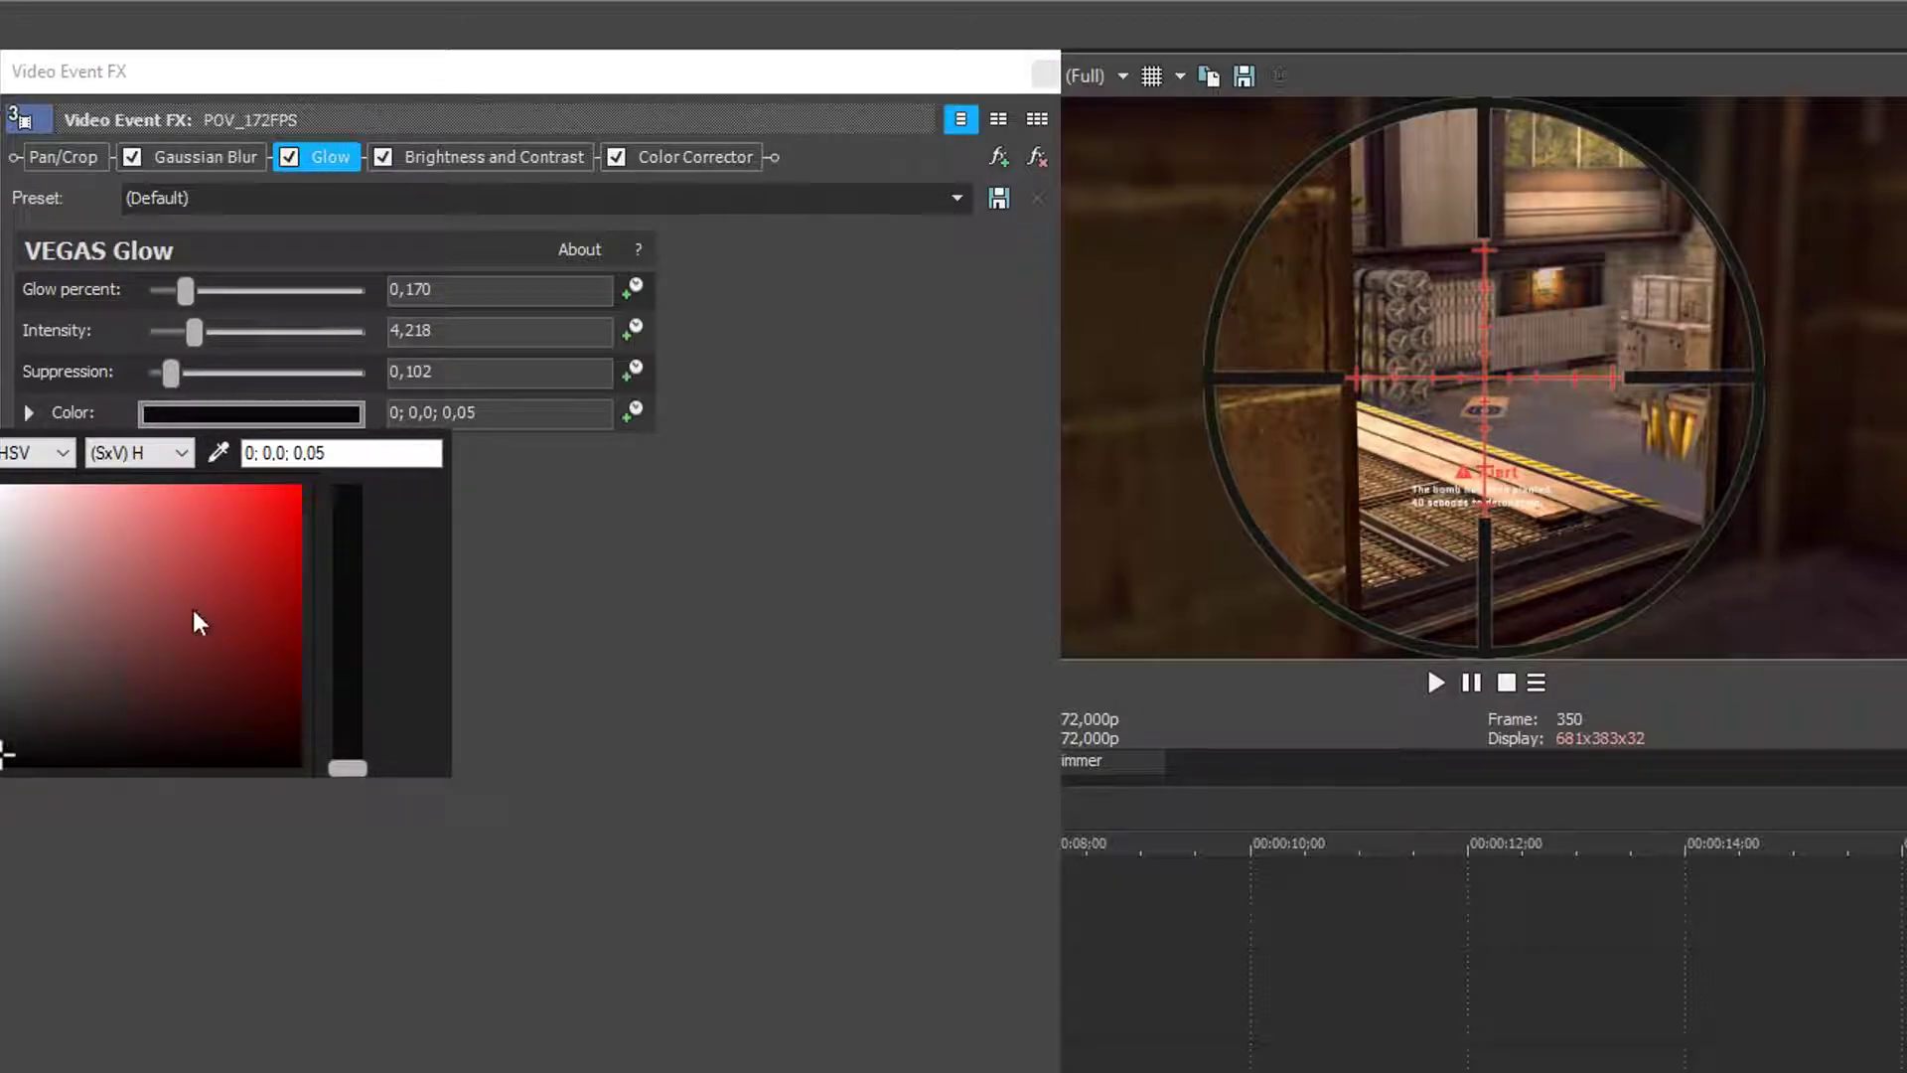
mouse_move(6, 757)
mouse_down()
mouse_move(300, 580)
mouse_move(137, 648)
mouse_move(166, 629)
mouse_move(106, 676)
mouse_move(118, 663)
mouse_up()
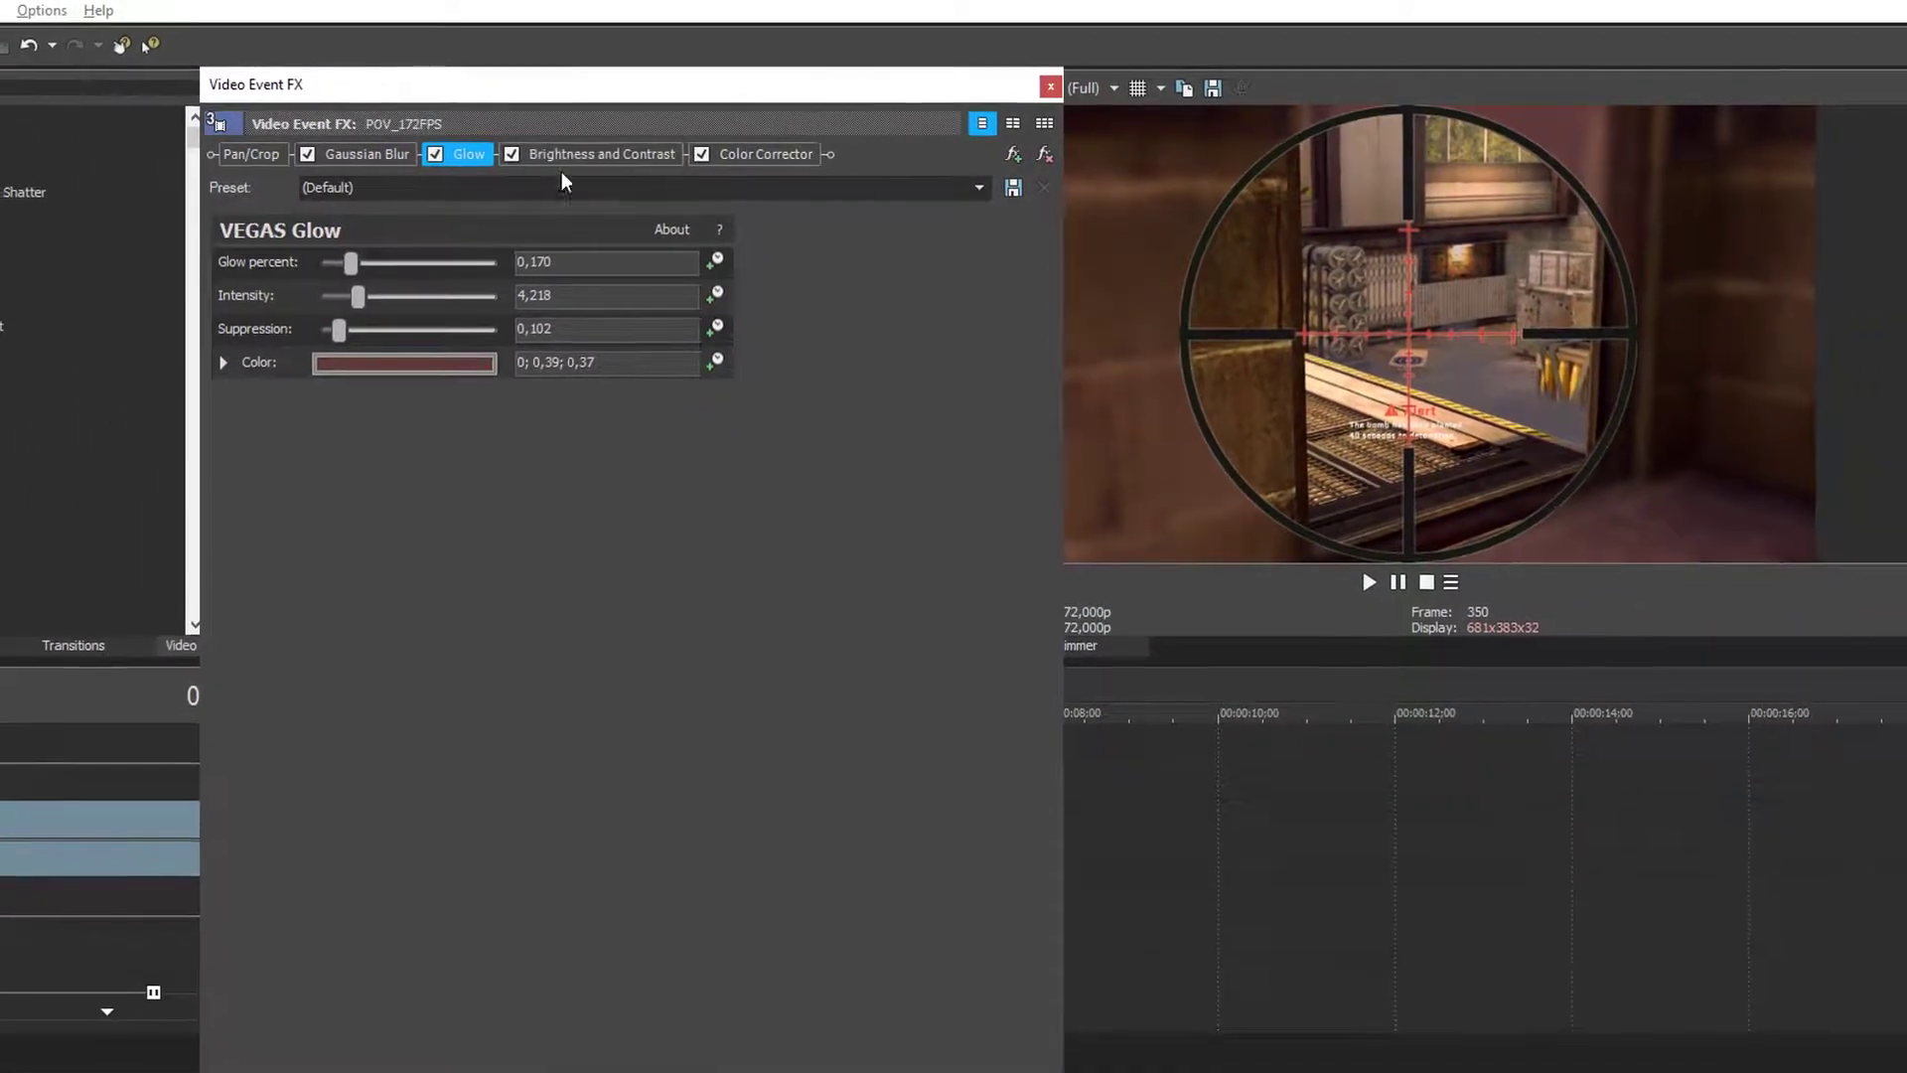
Set brightness to 0,048 and contrast to 0,184, and raise the Color Corrector saturation to 1,125
click(612, 151)
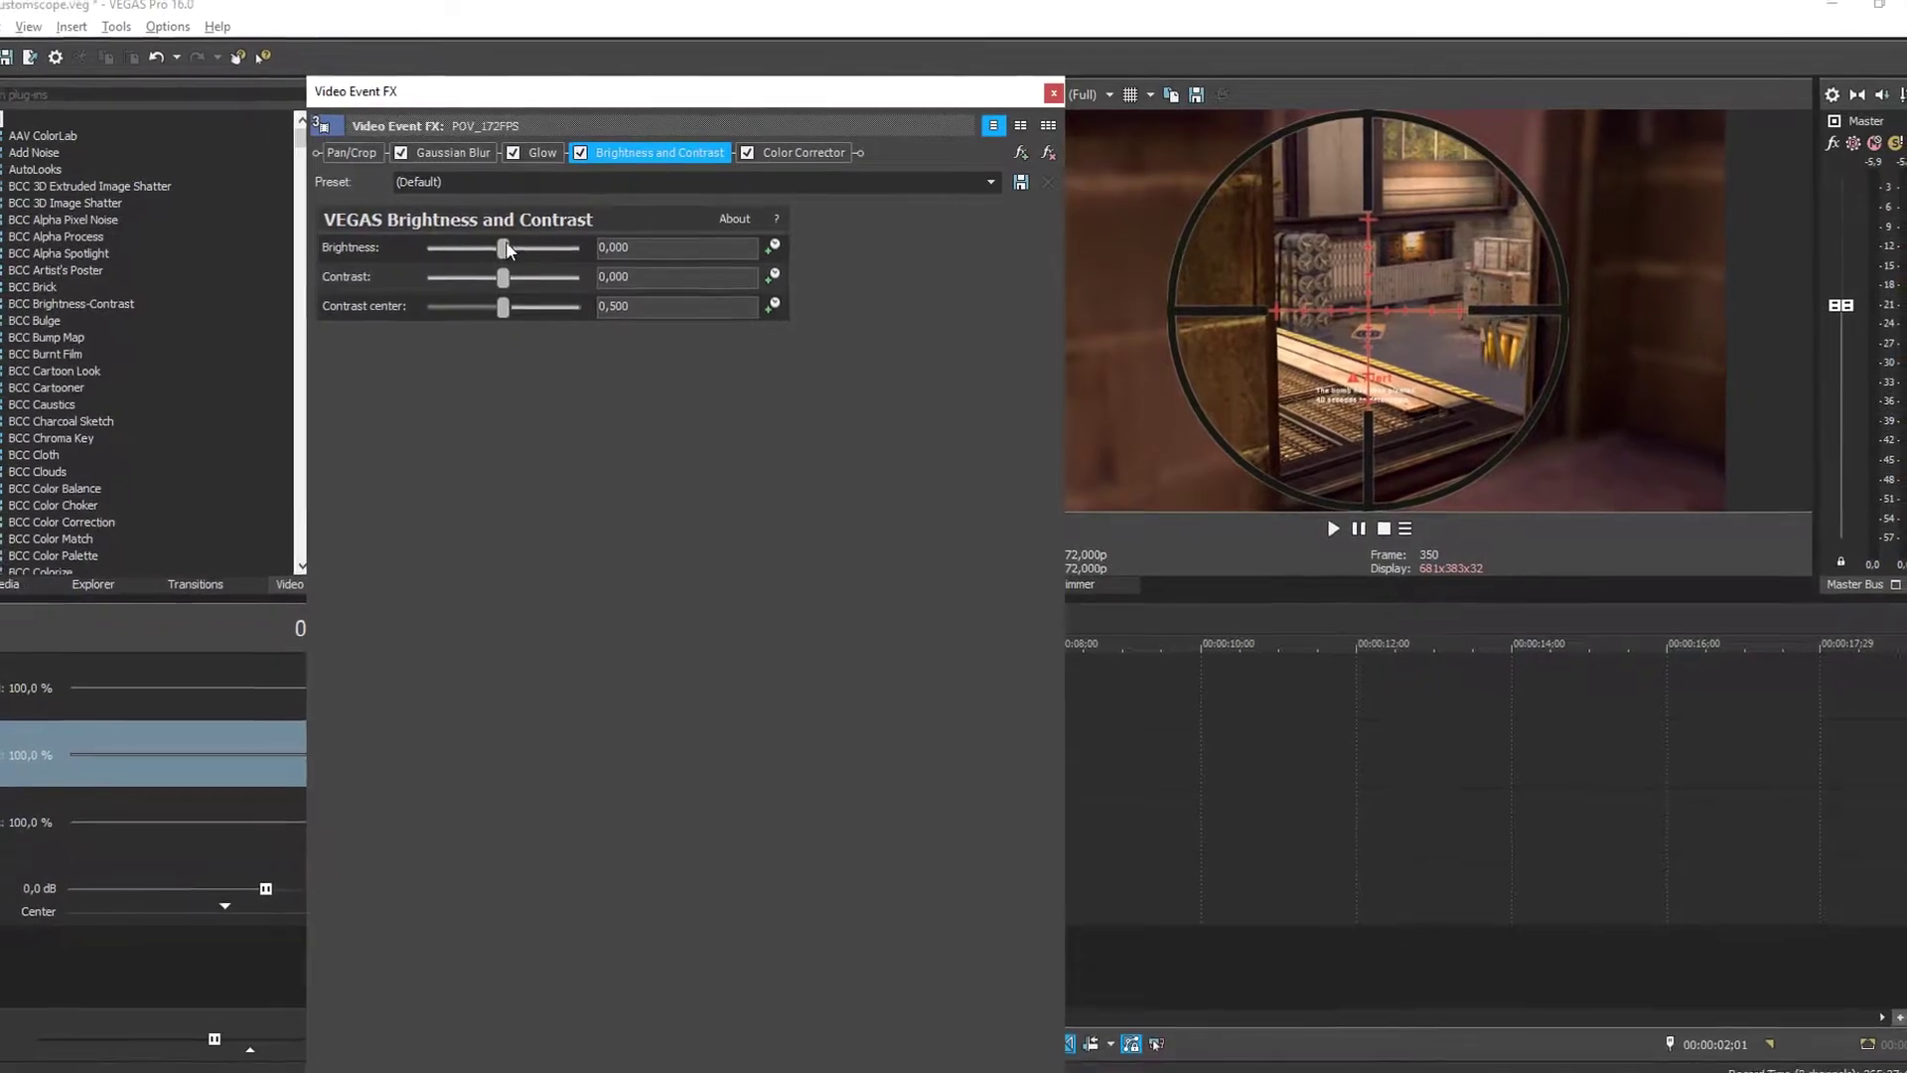
drag(465, 256, 555, 280)
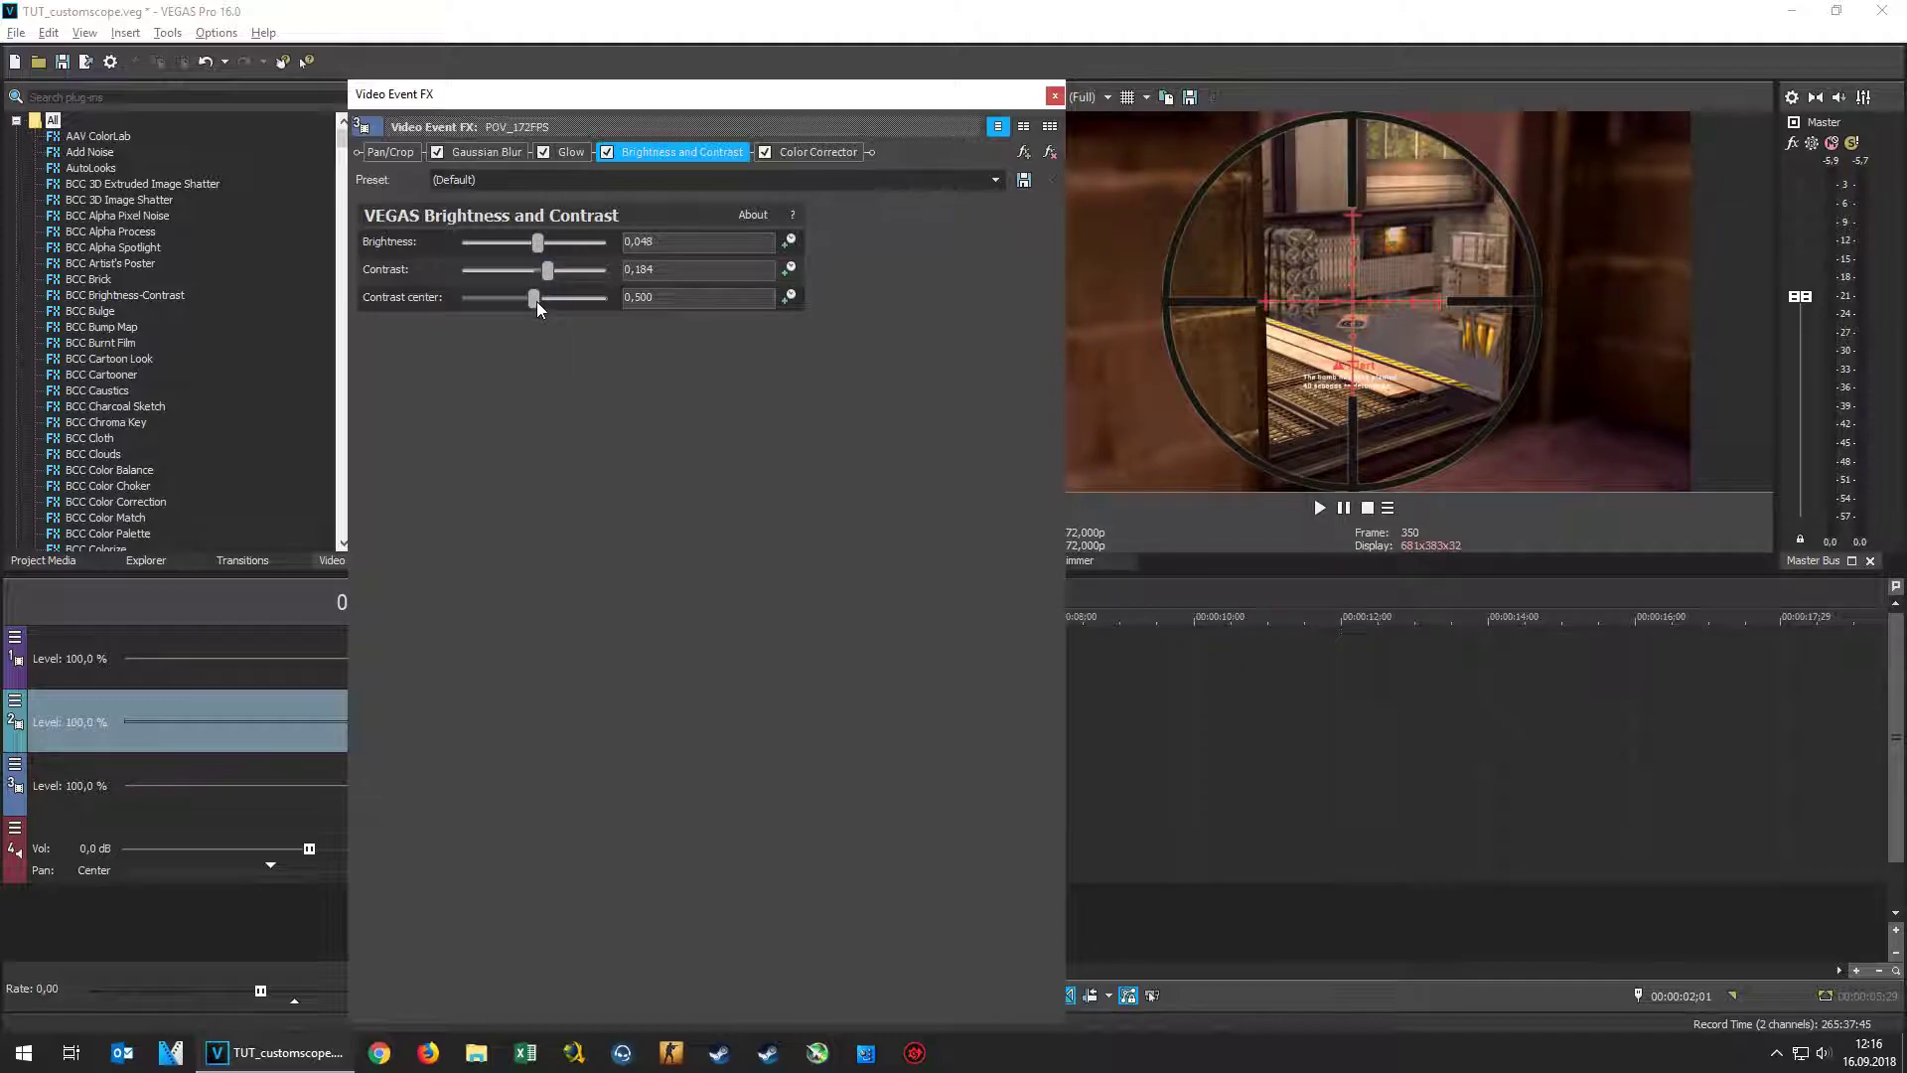
click(809, 152)
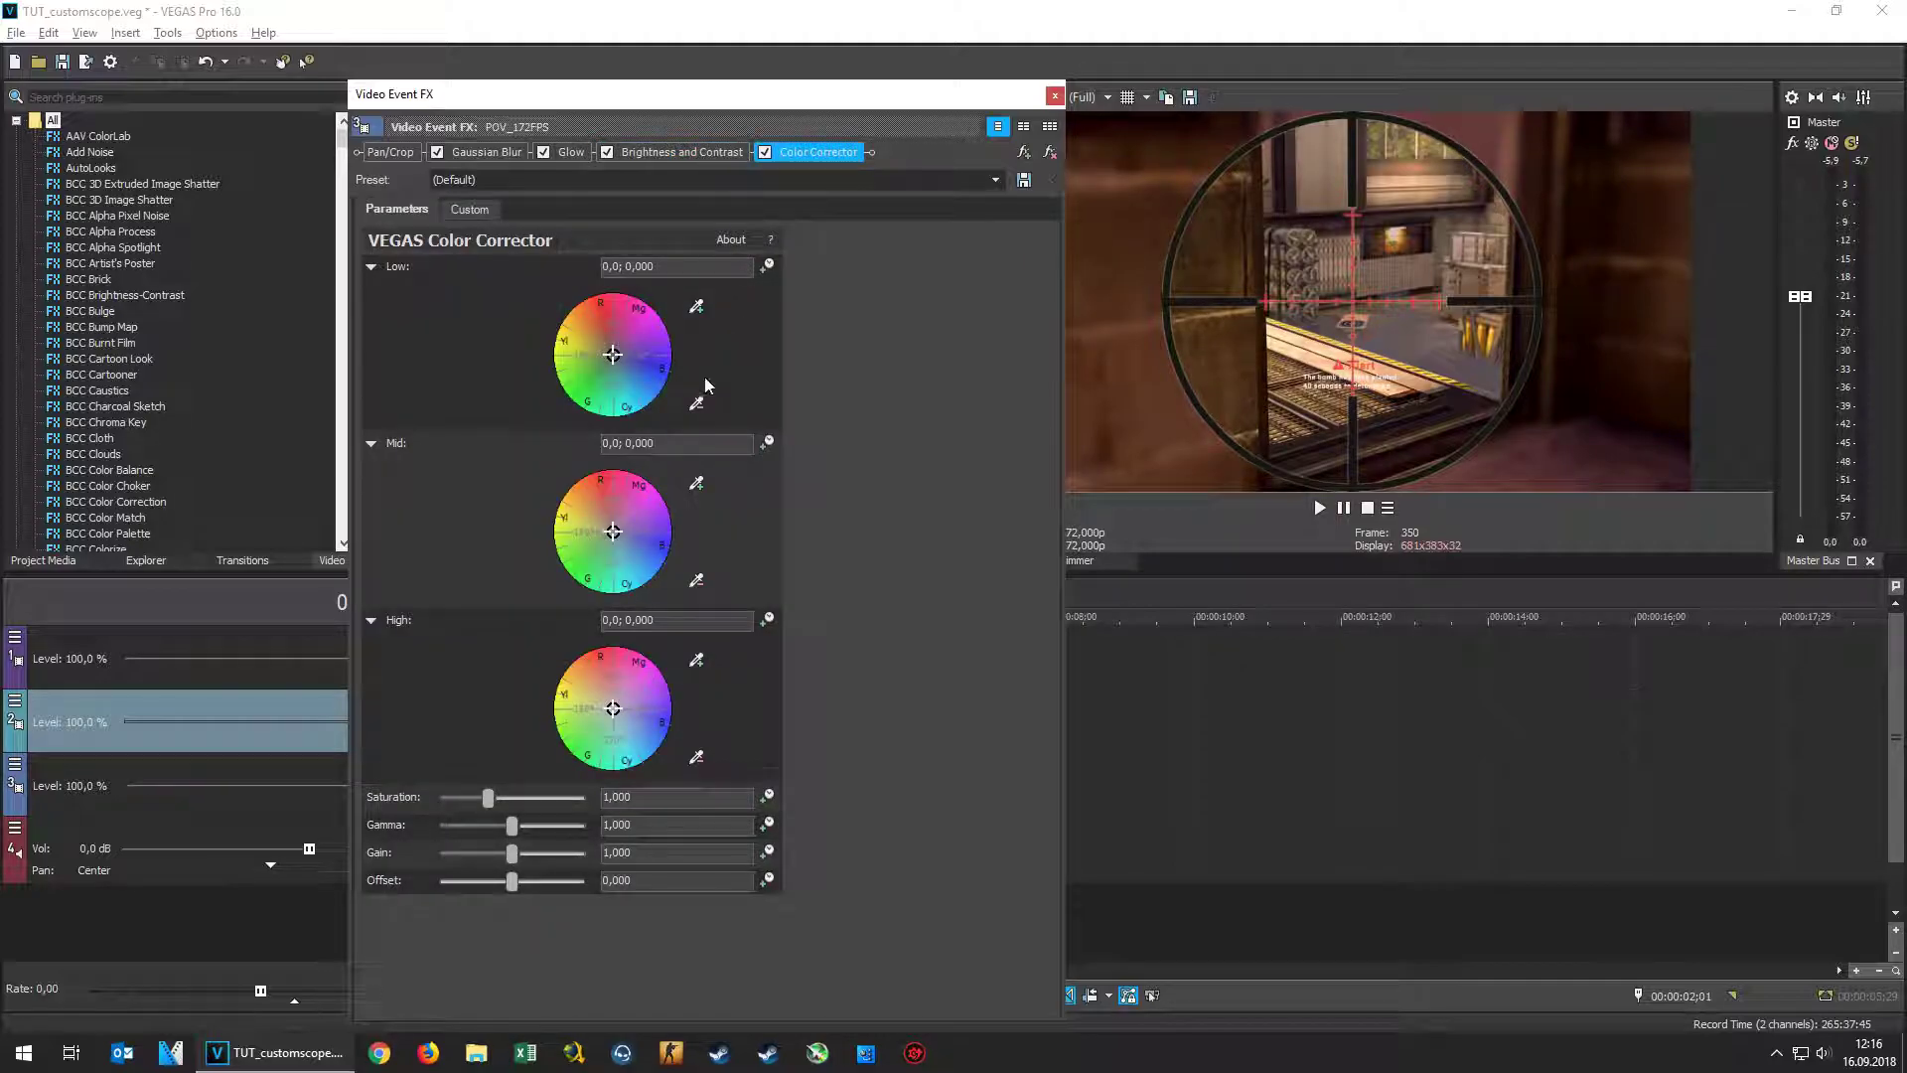
drag(518, 798, 500, 799)
text(1,125)
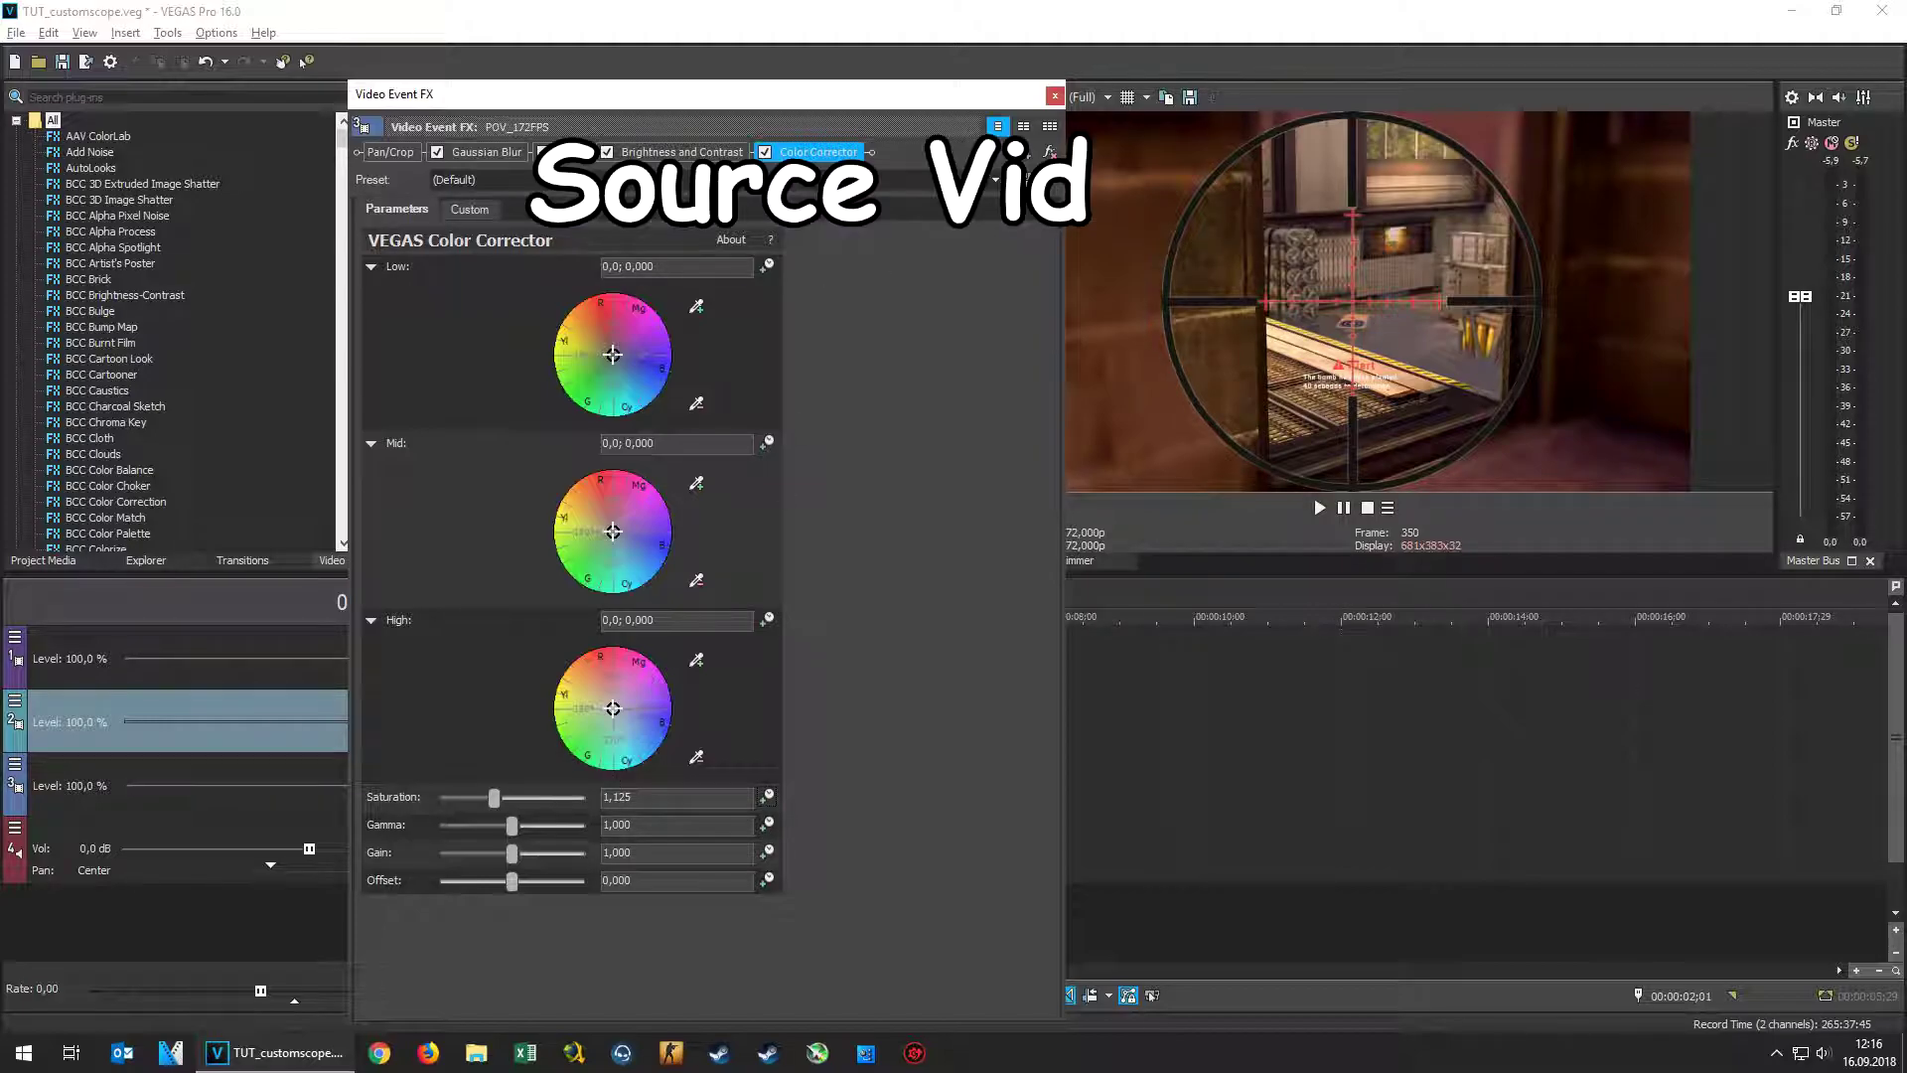
click(1055, 96)
Play back the timeline to check the blurred surroundings around the scope
key(space)
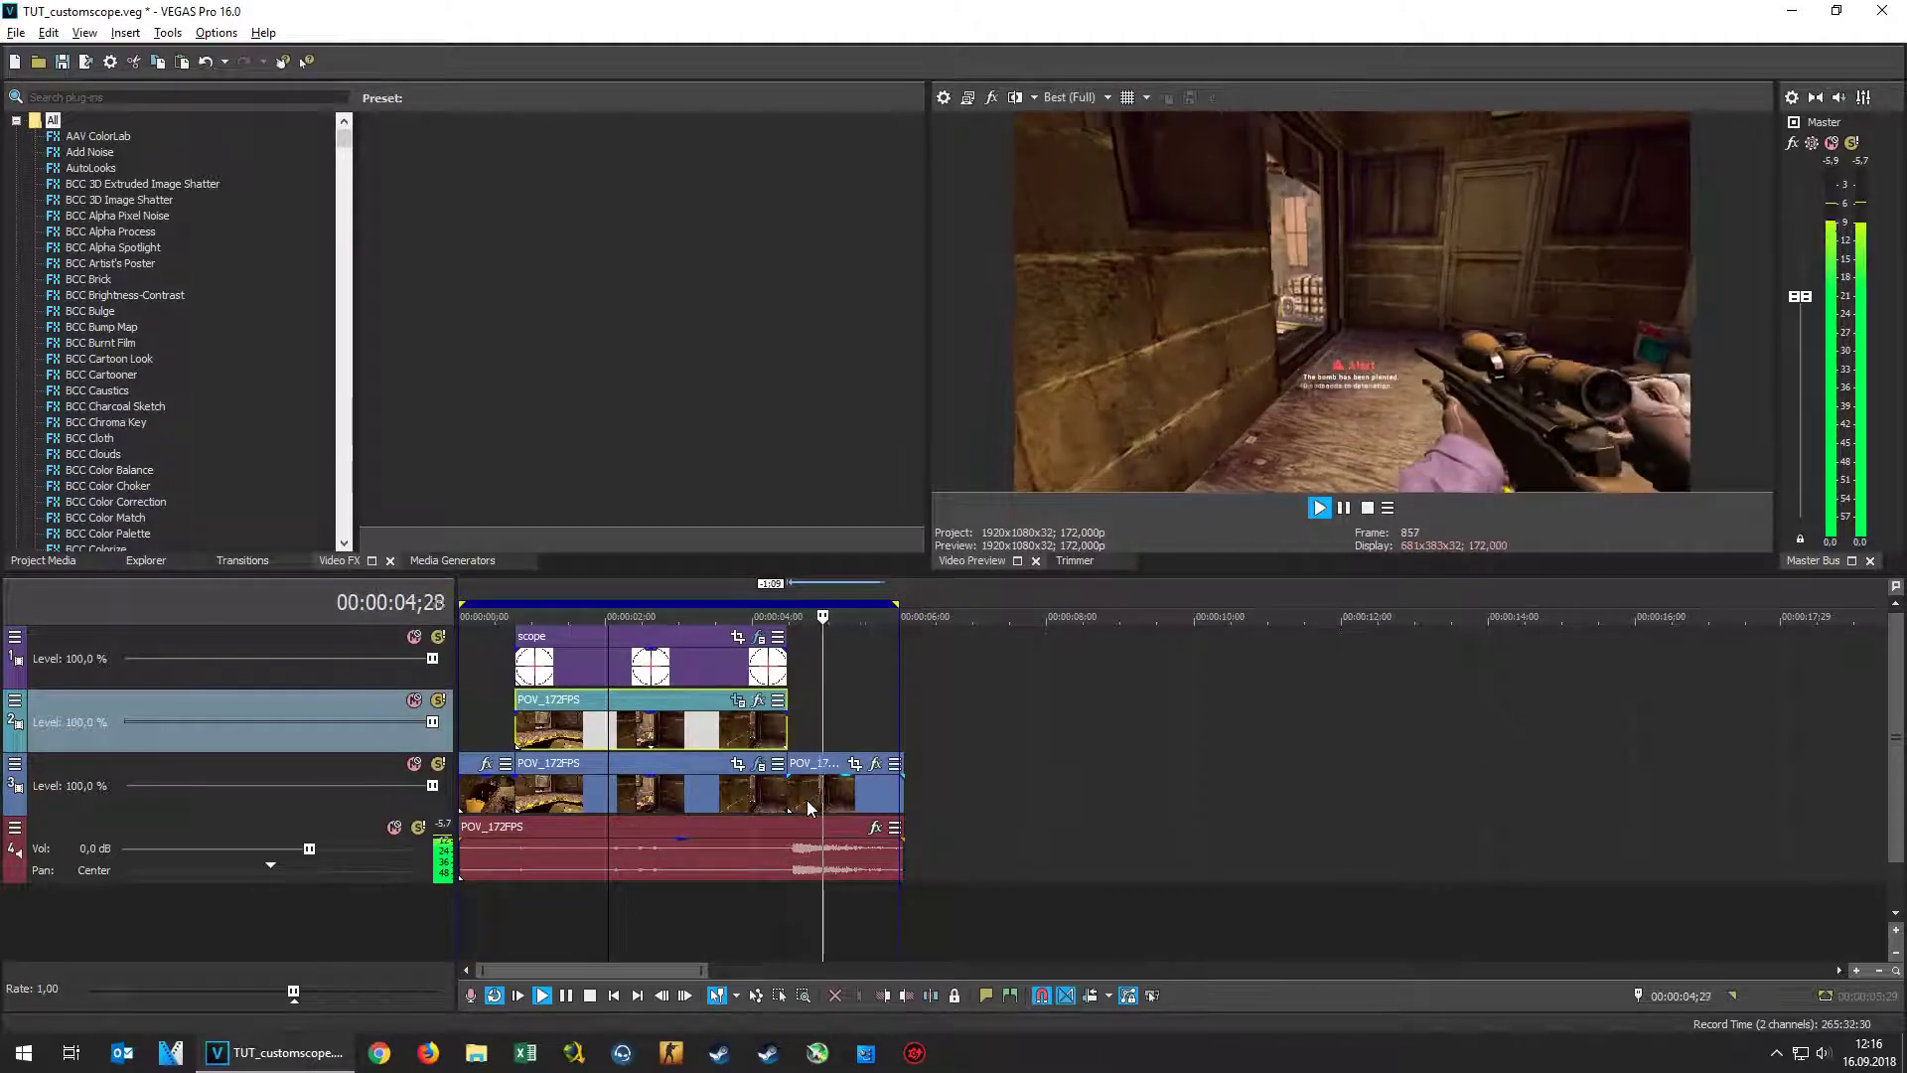
click(591, 996)
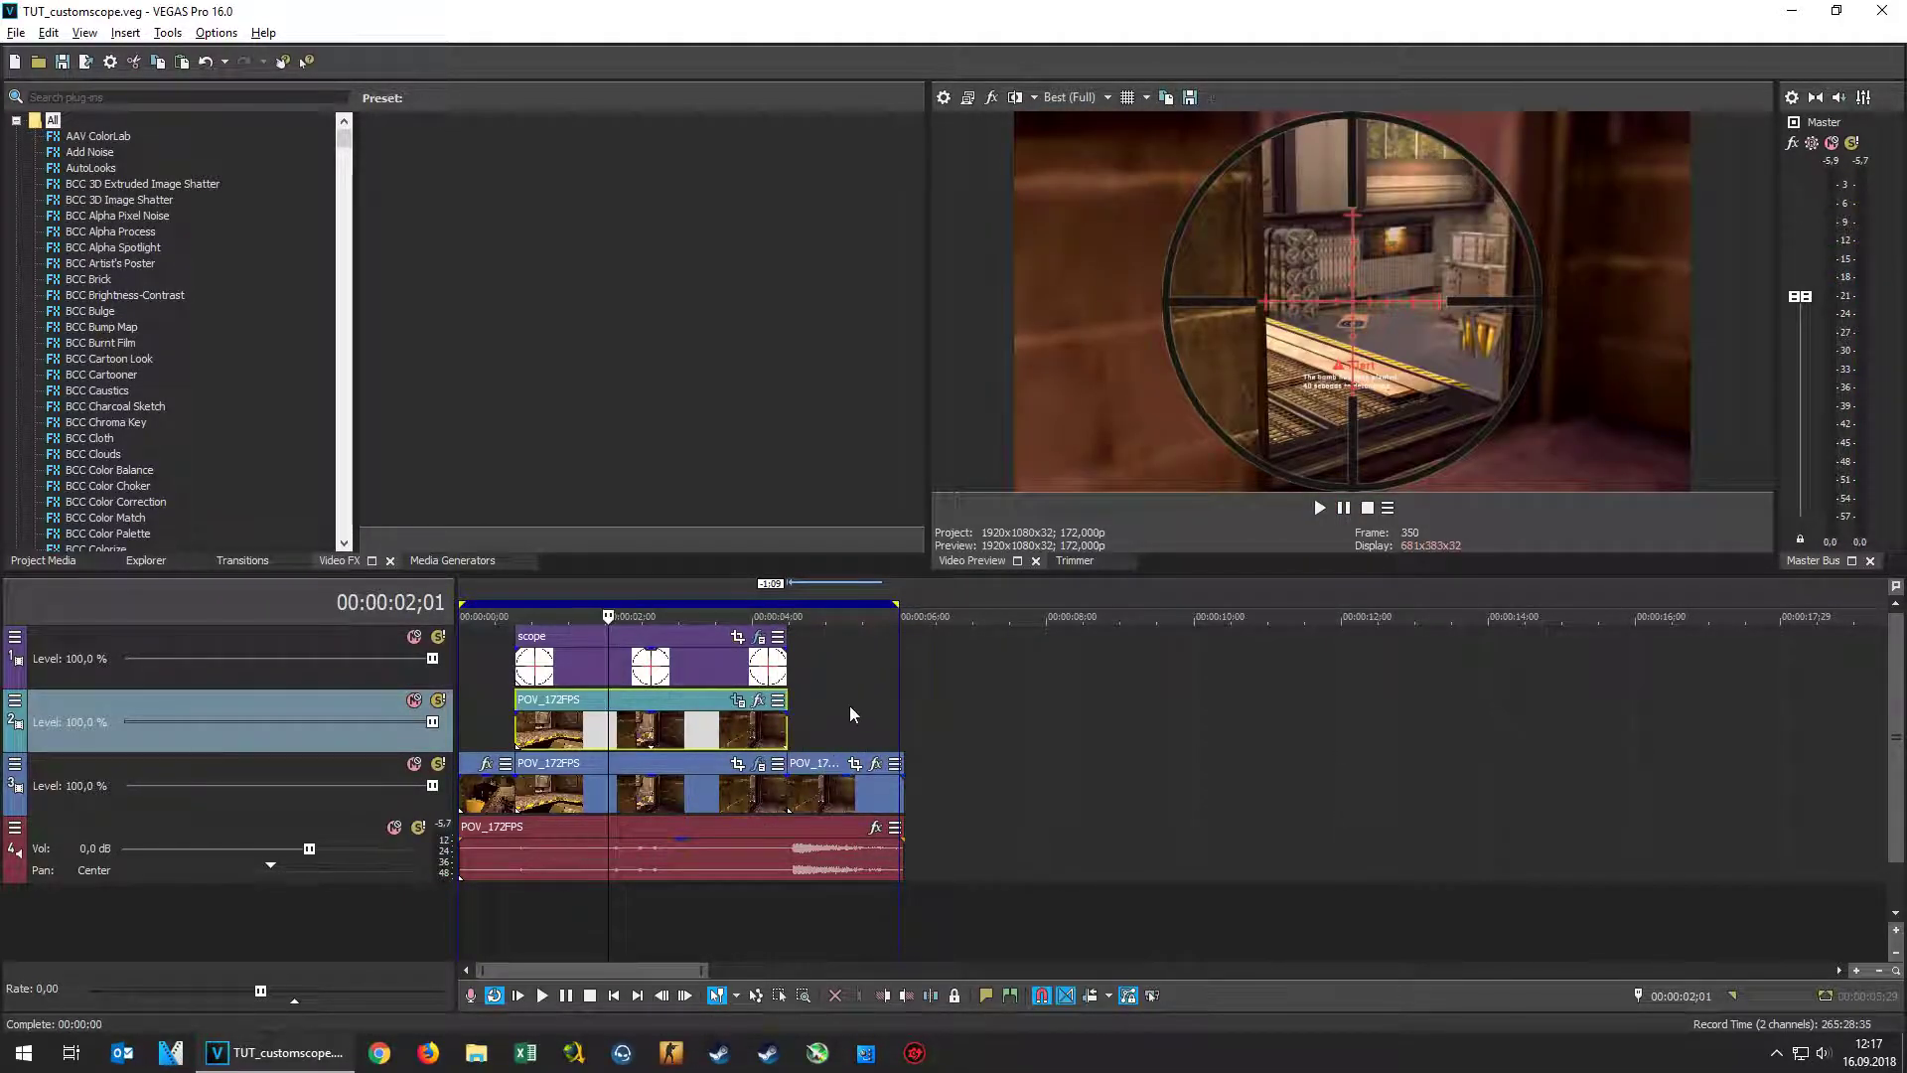
Insert a new video track and move it directly below the scope track
right_click(850, 660)
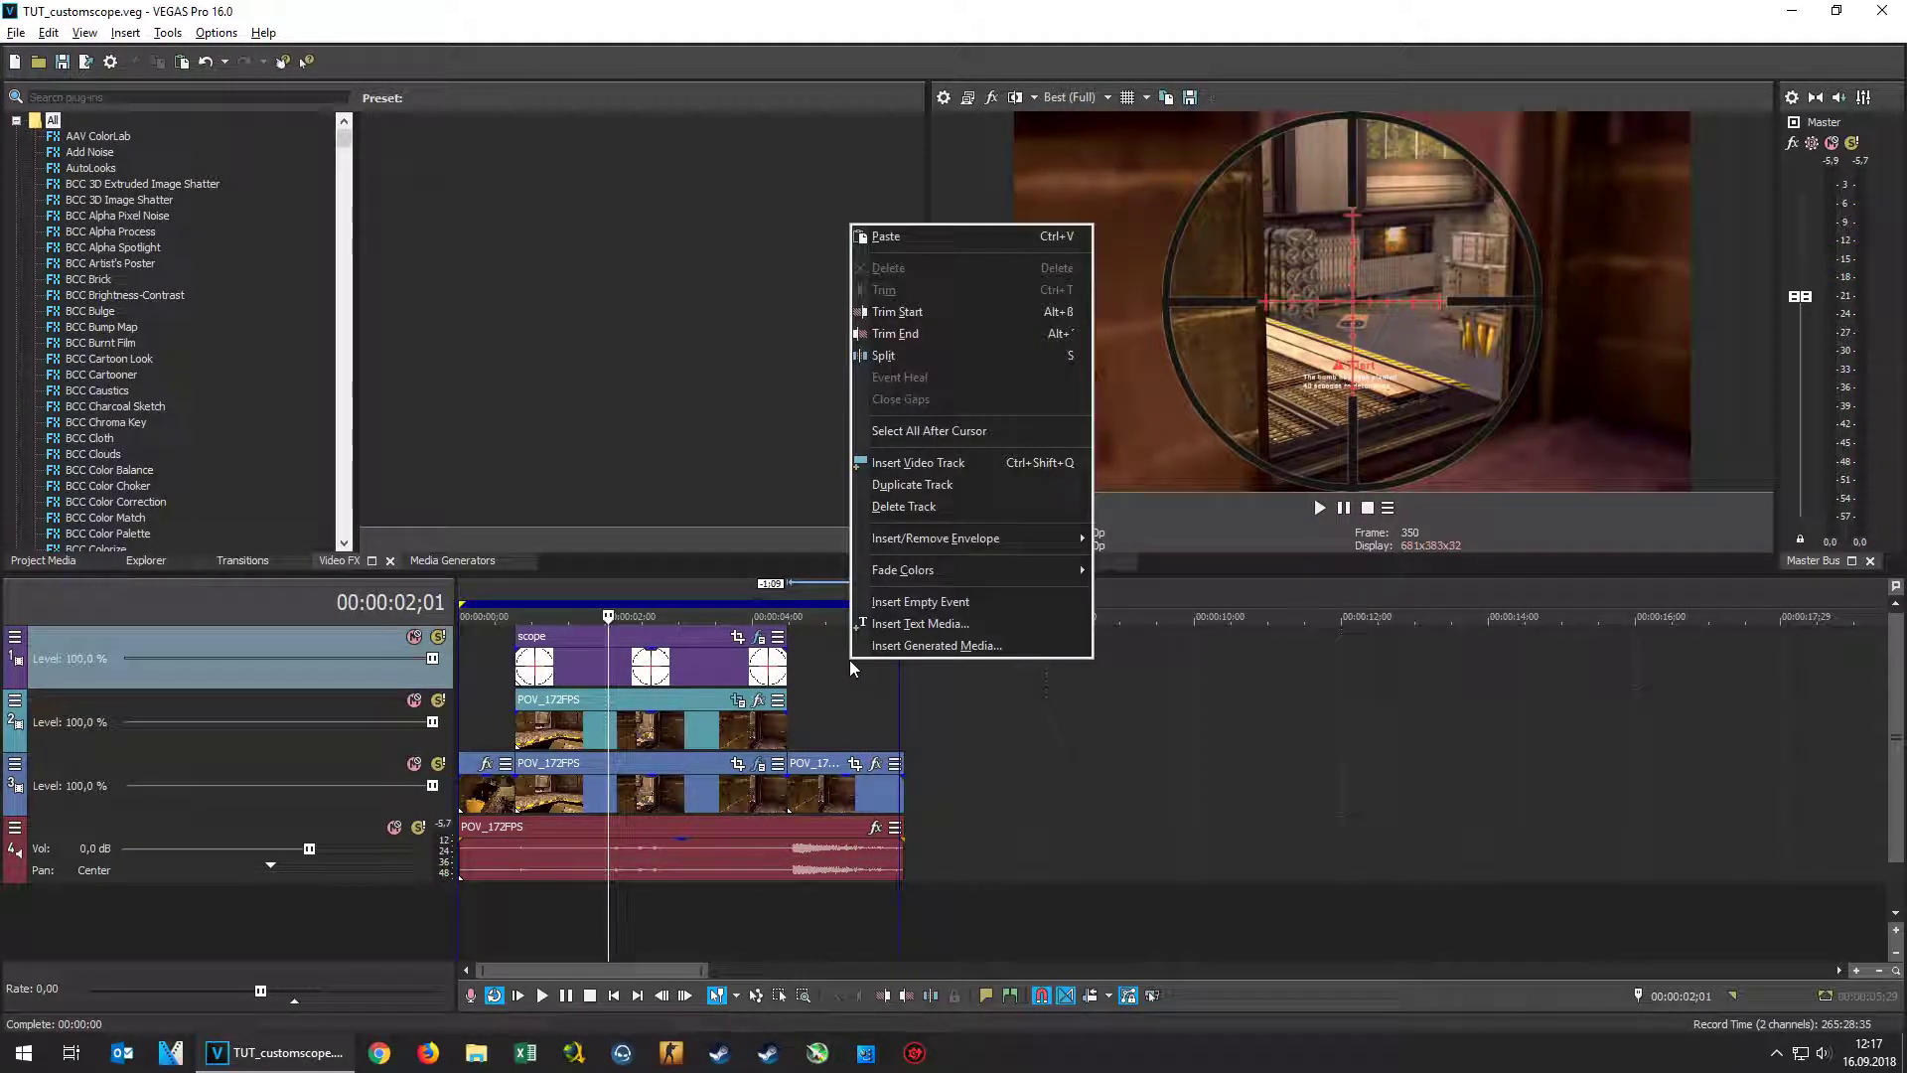
click(898, 464)
drag(216, 641, 207, 745)
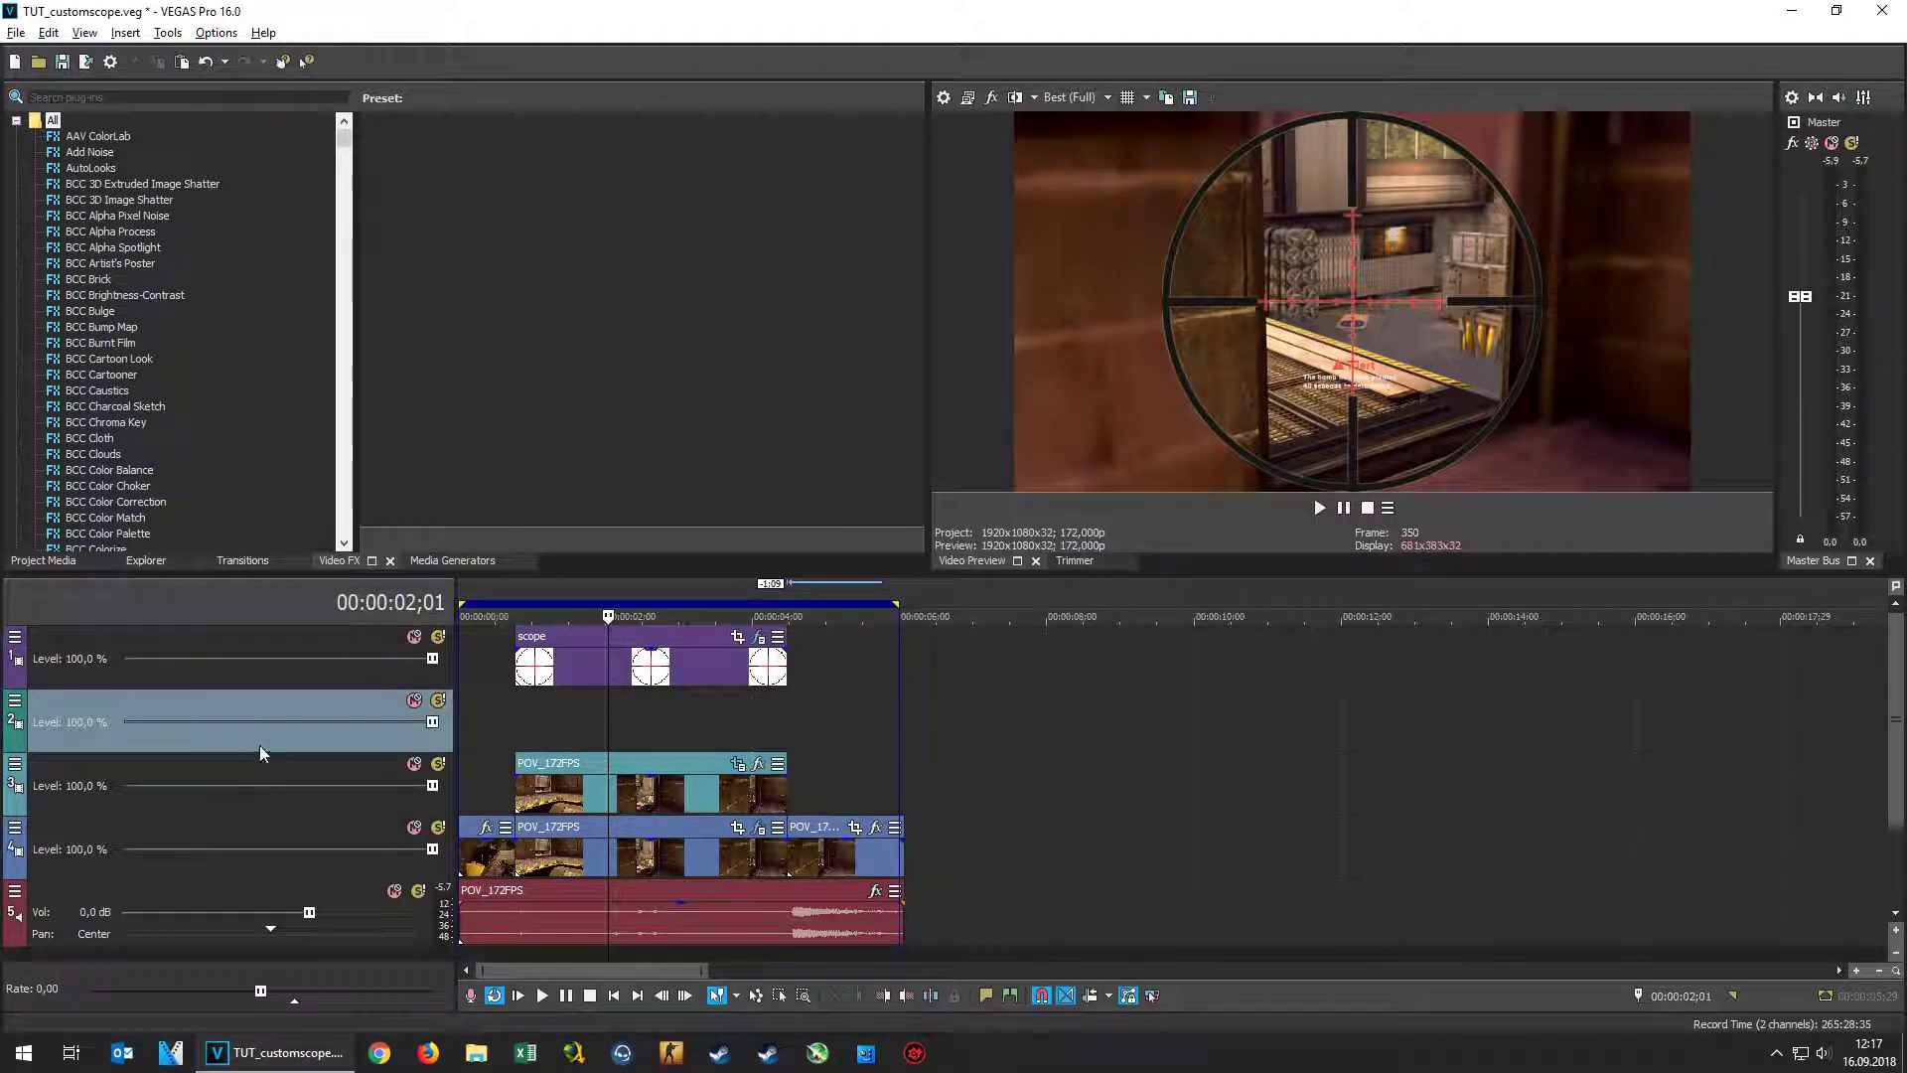
Add a white Solid Color generated media event to the empty track 2, aligned with the start of the scope clip
click(450, 558)
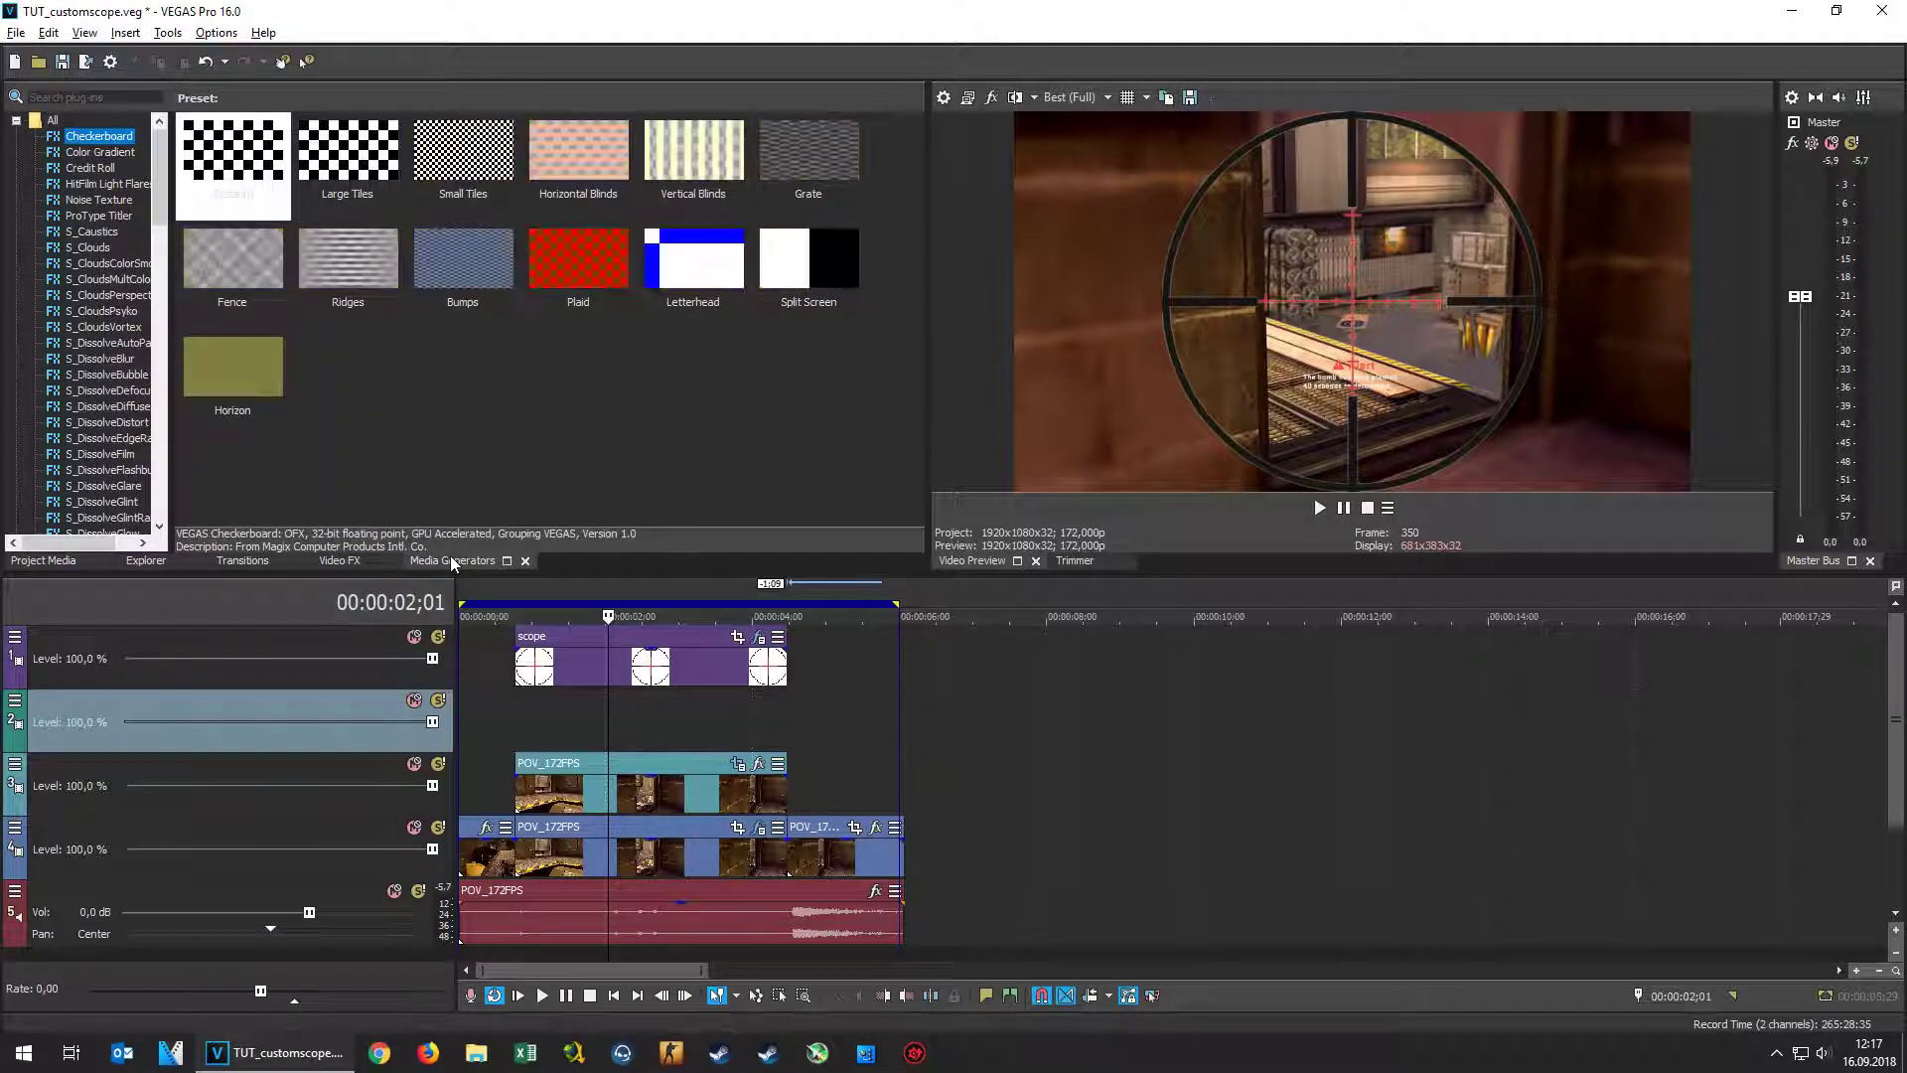
scroll(146, 395, down, 15)
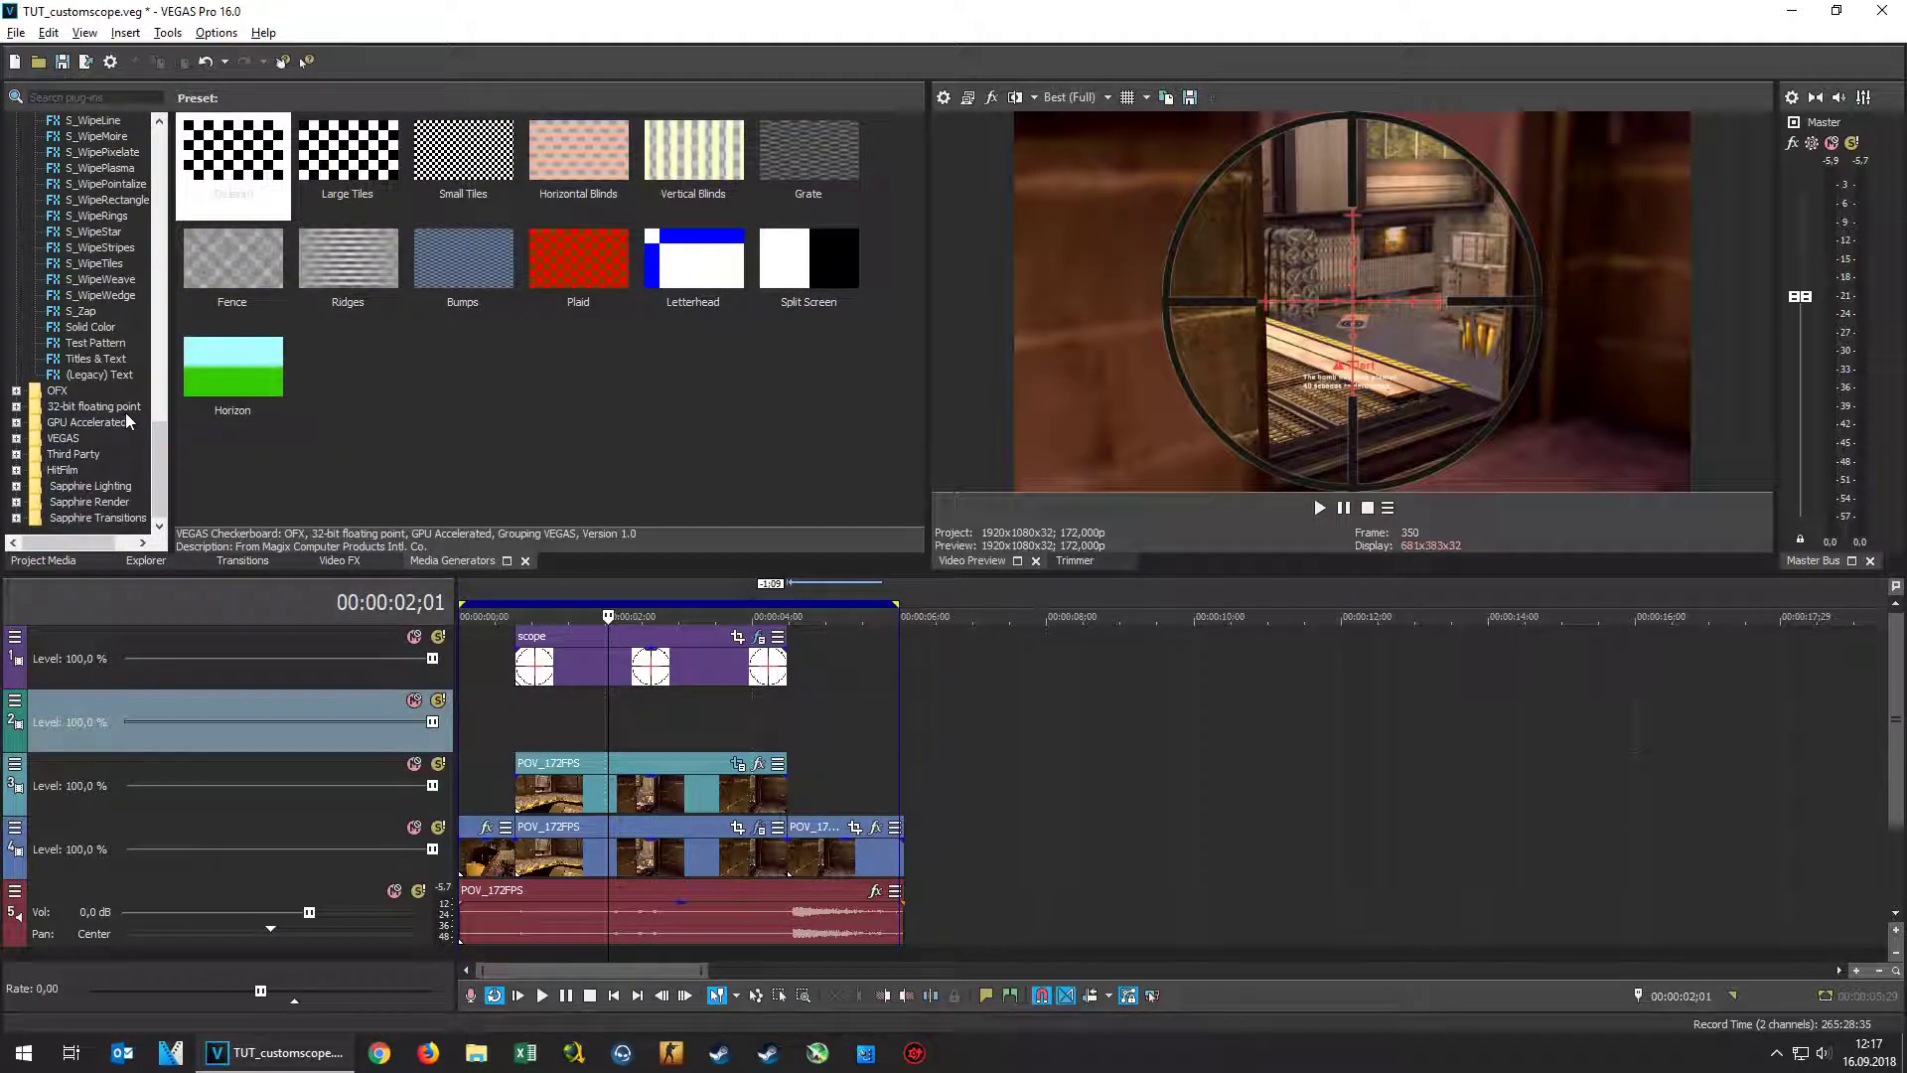
click(99, 327)
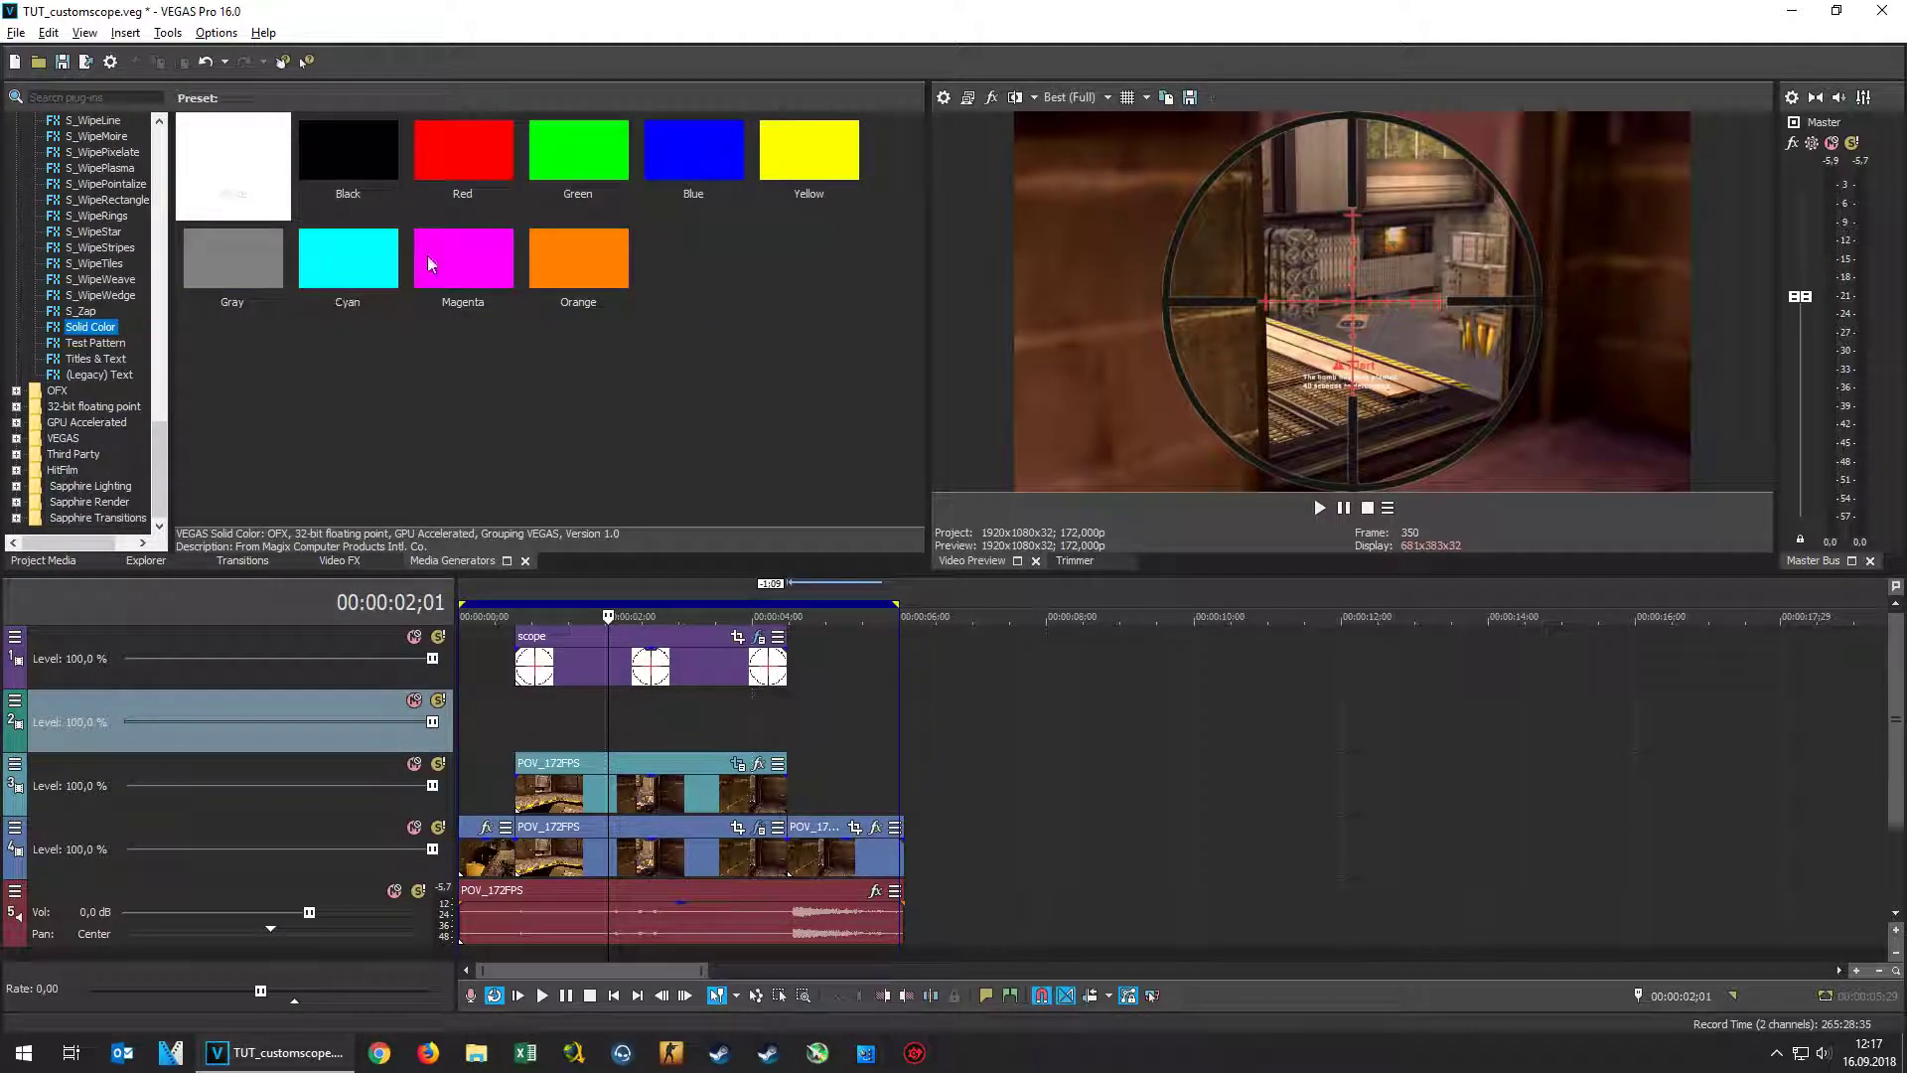
drag(226, 182, 532, 716)
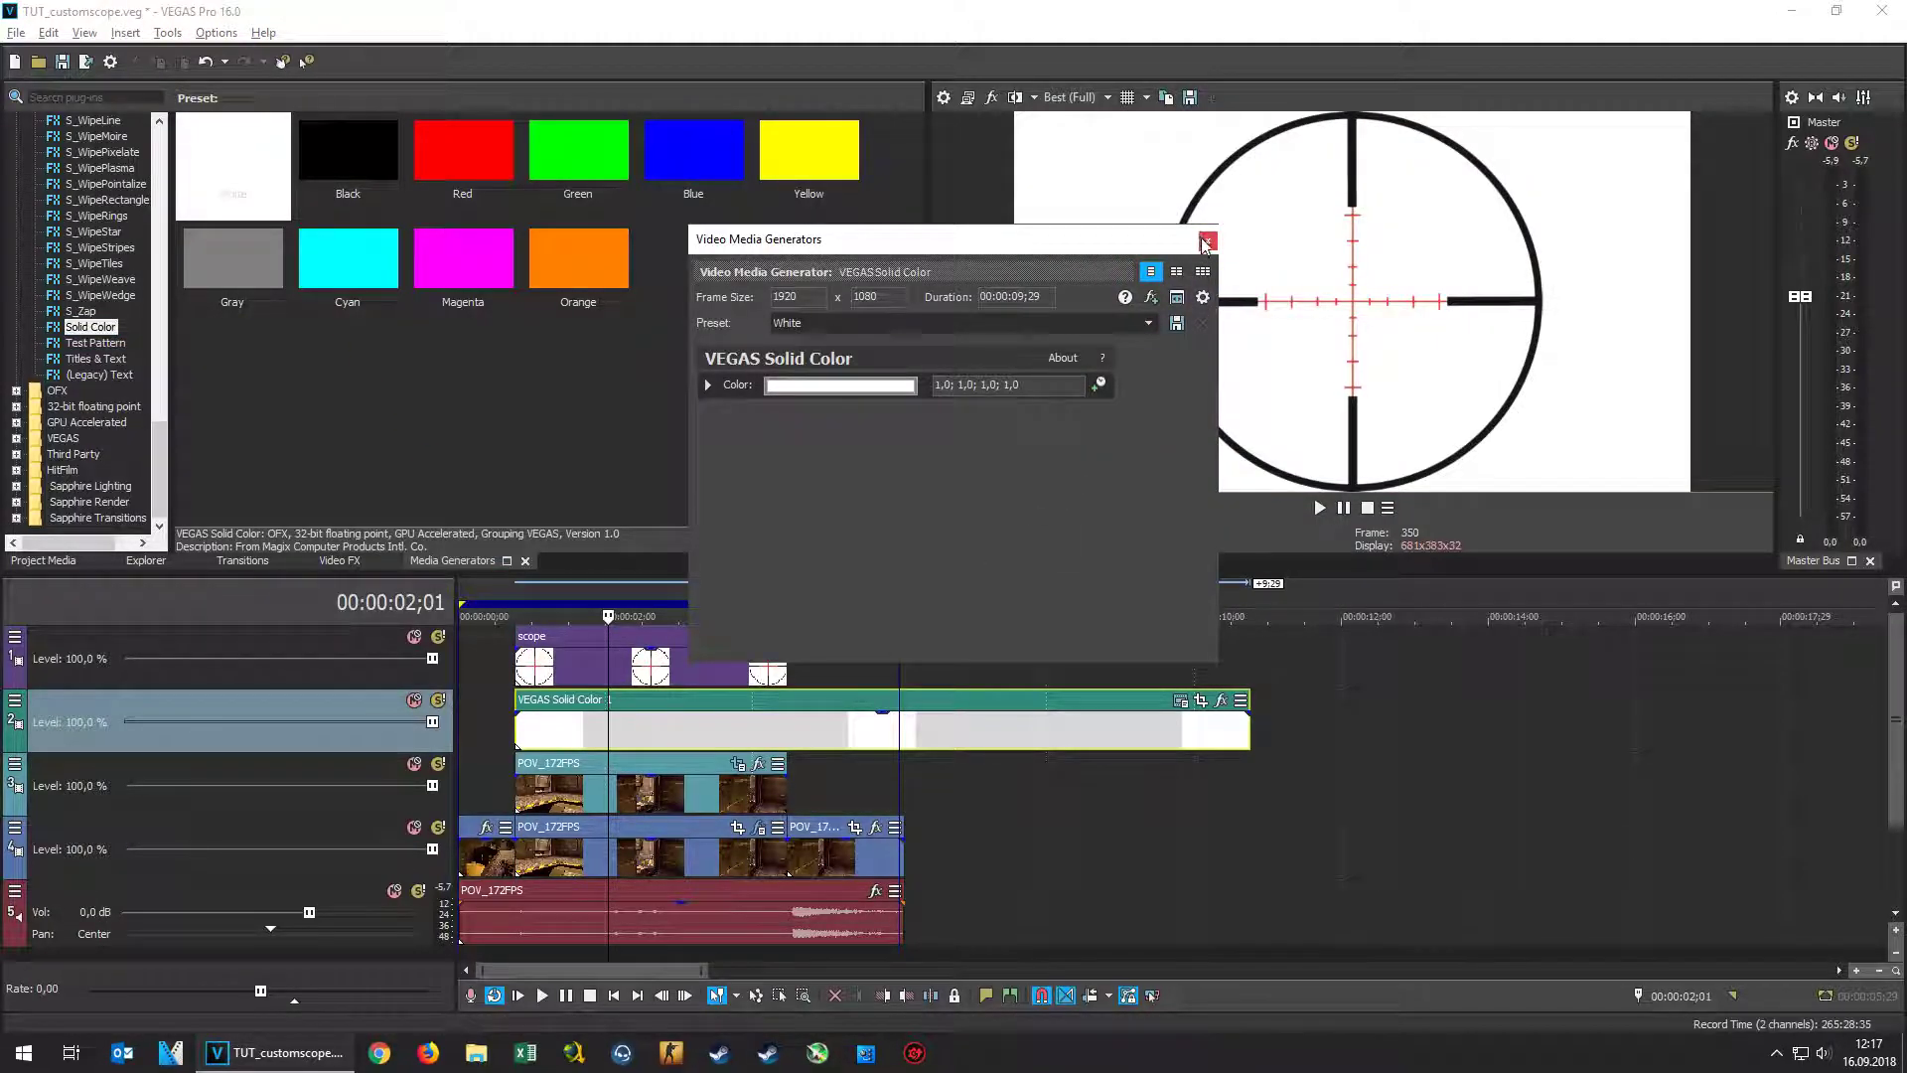
click(1208, 240)
Split the solid color event at the end of the scope clip and delete the excess part
click(785, 712)
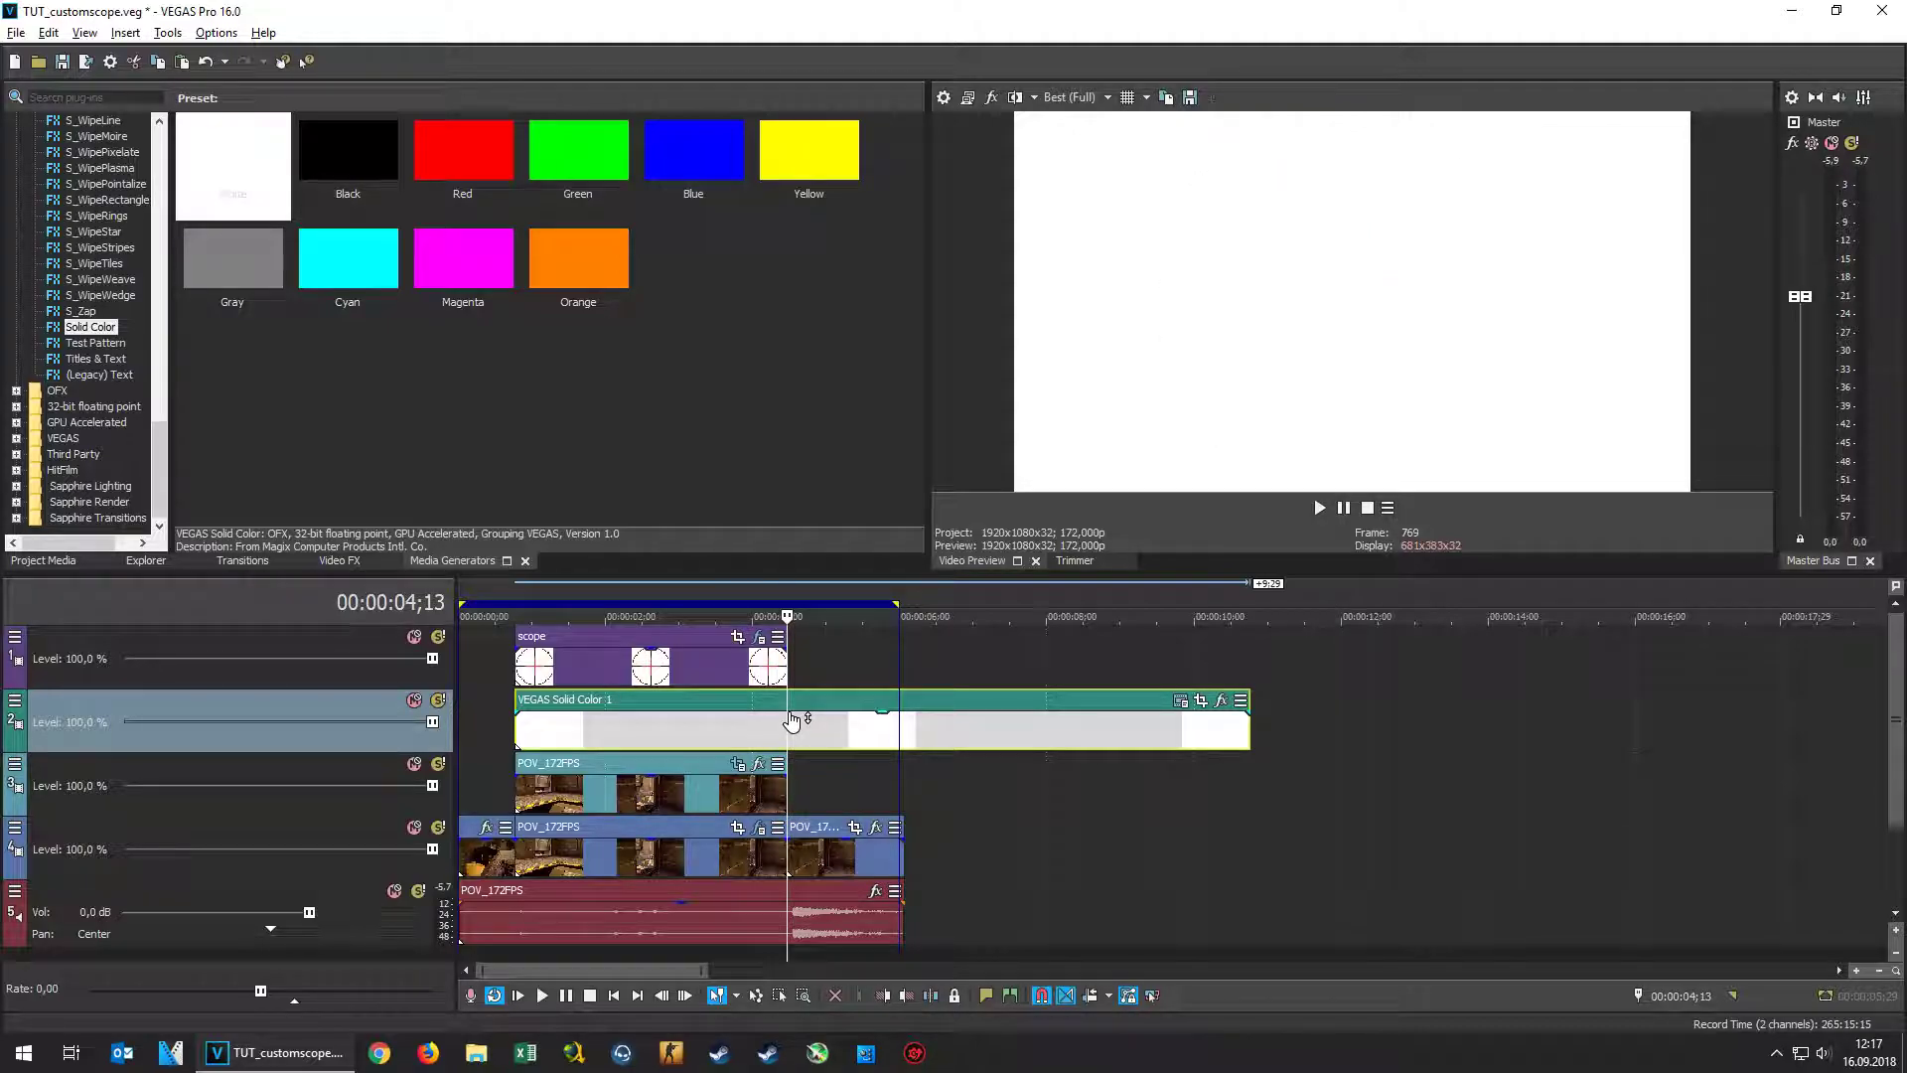
key(s)
key(Delete)
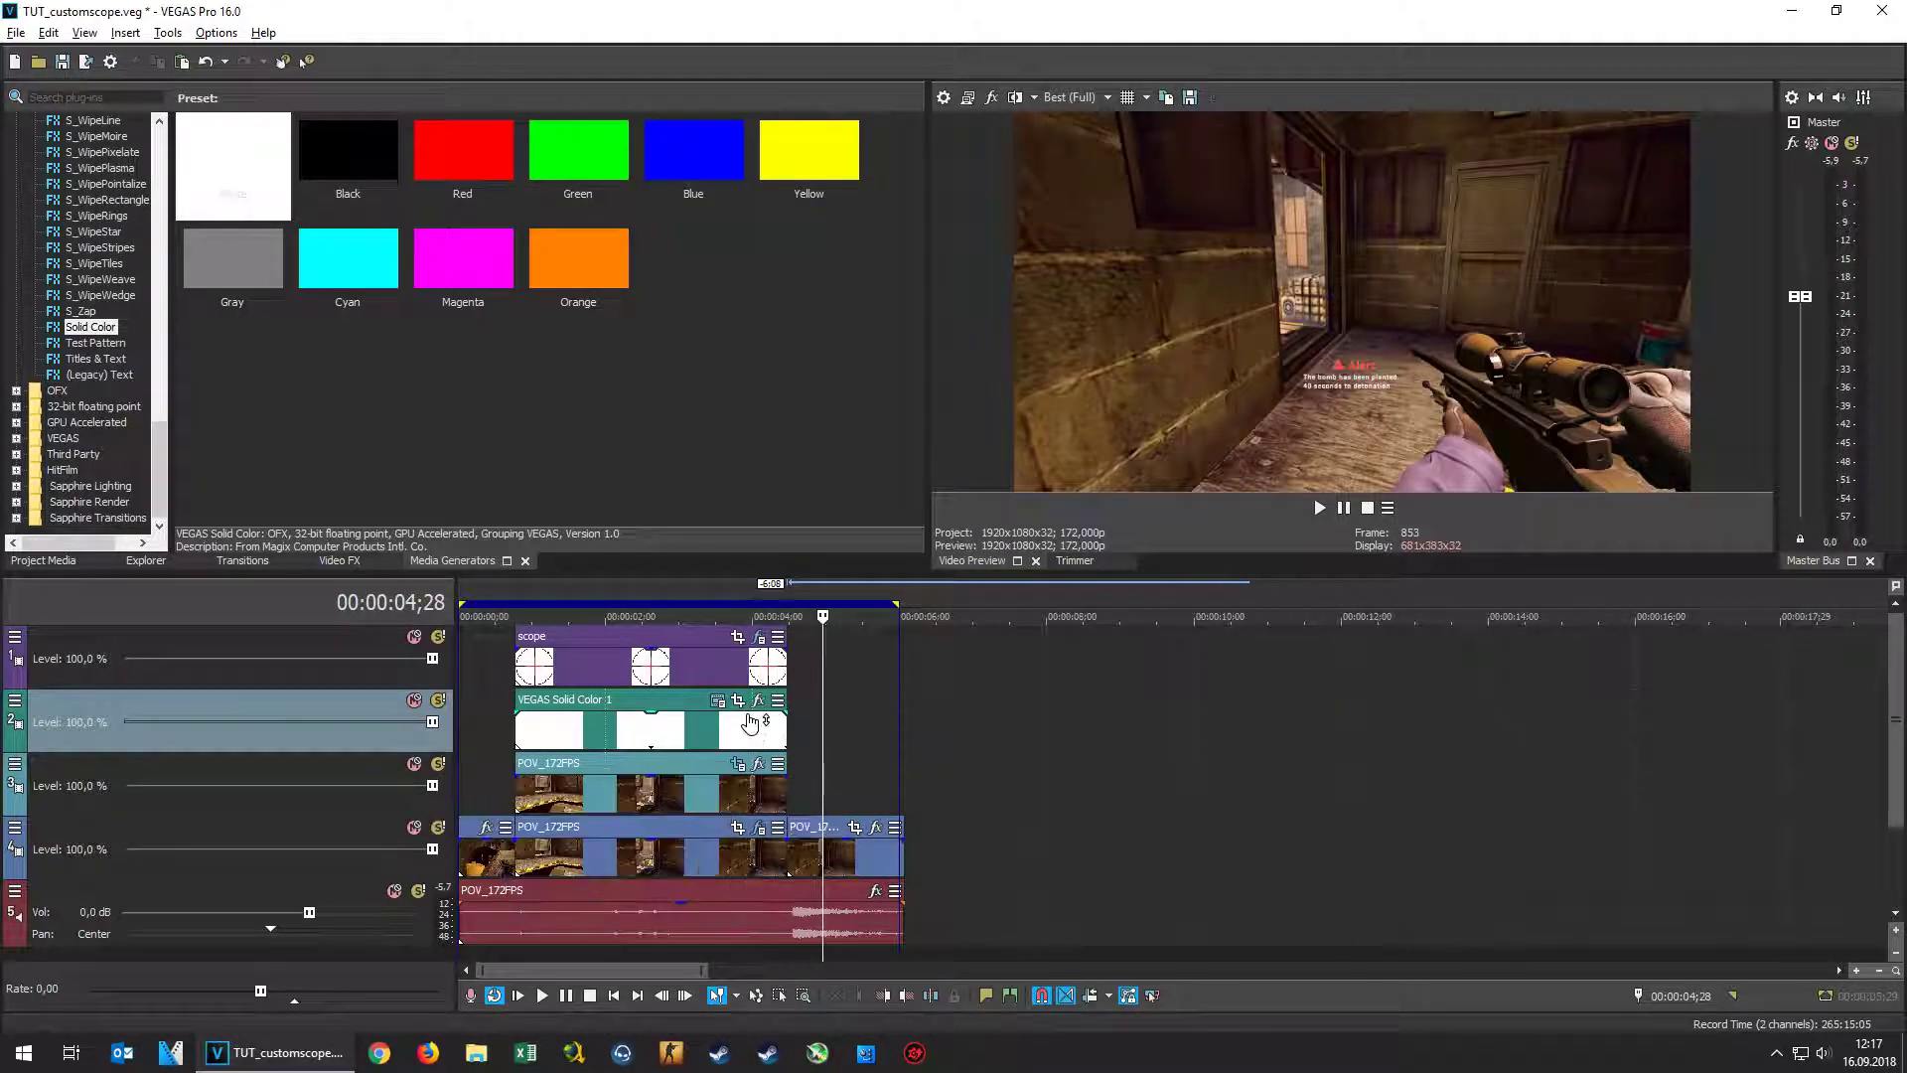
Enable the mask in the solid color event's Pan/Crop and draw a circular mask over the white frame
click(698, 720)
click(737, 700)
click(366, 962)
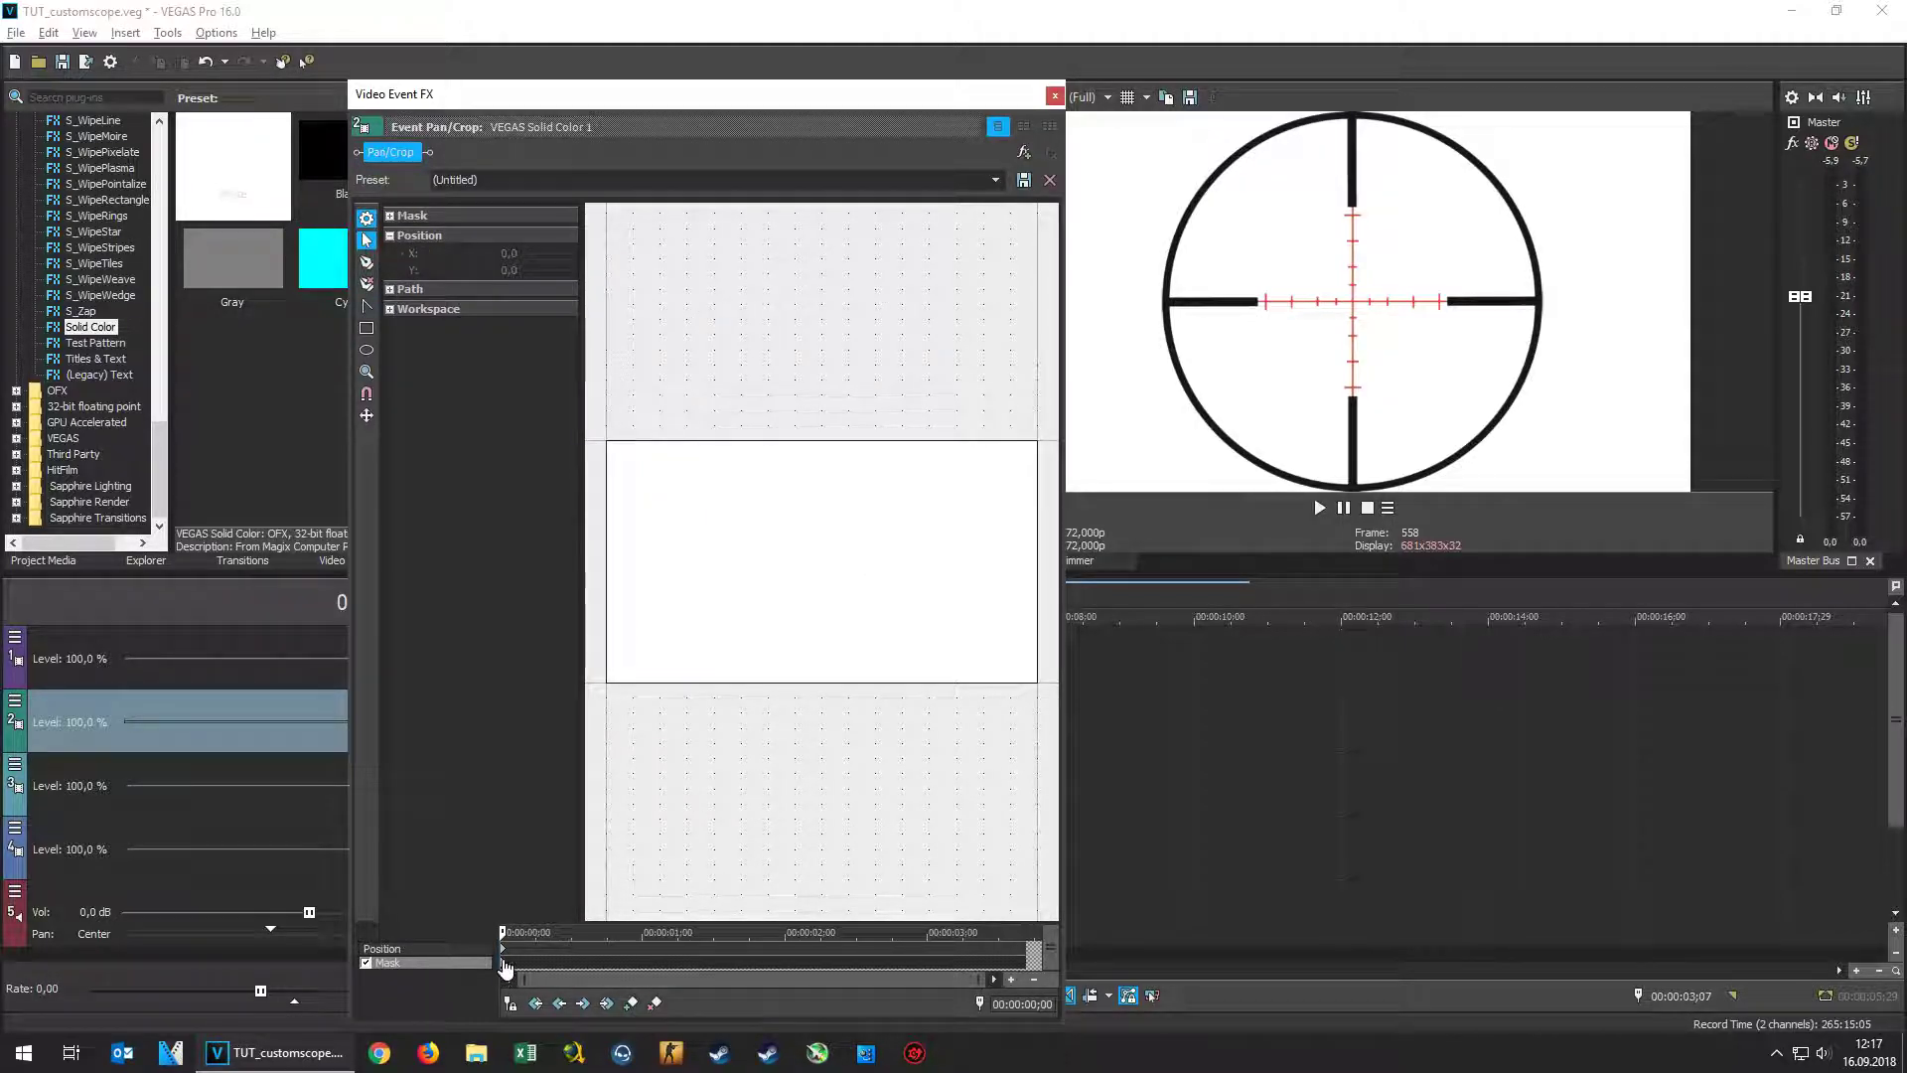
click(367, 349)
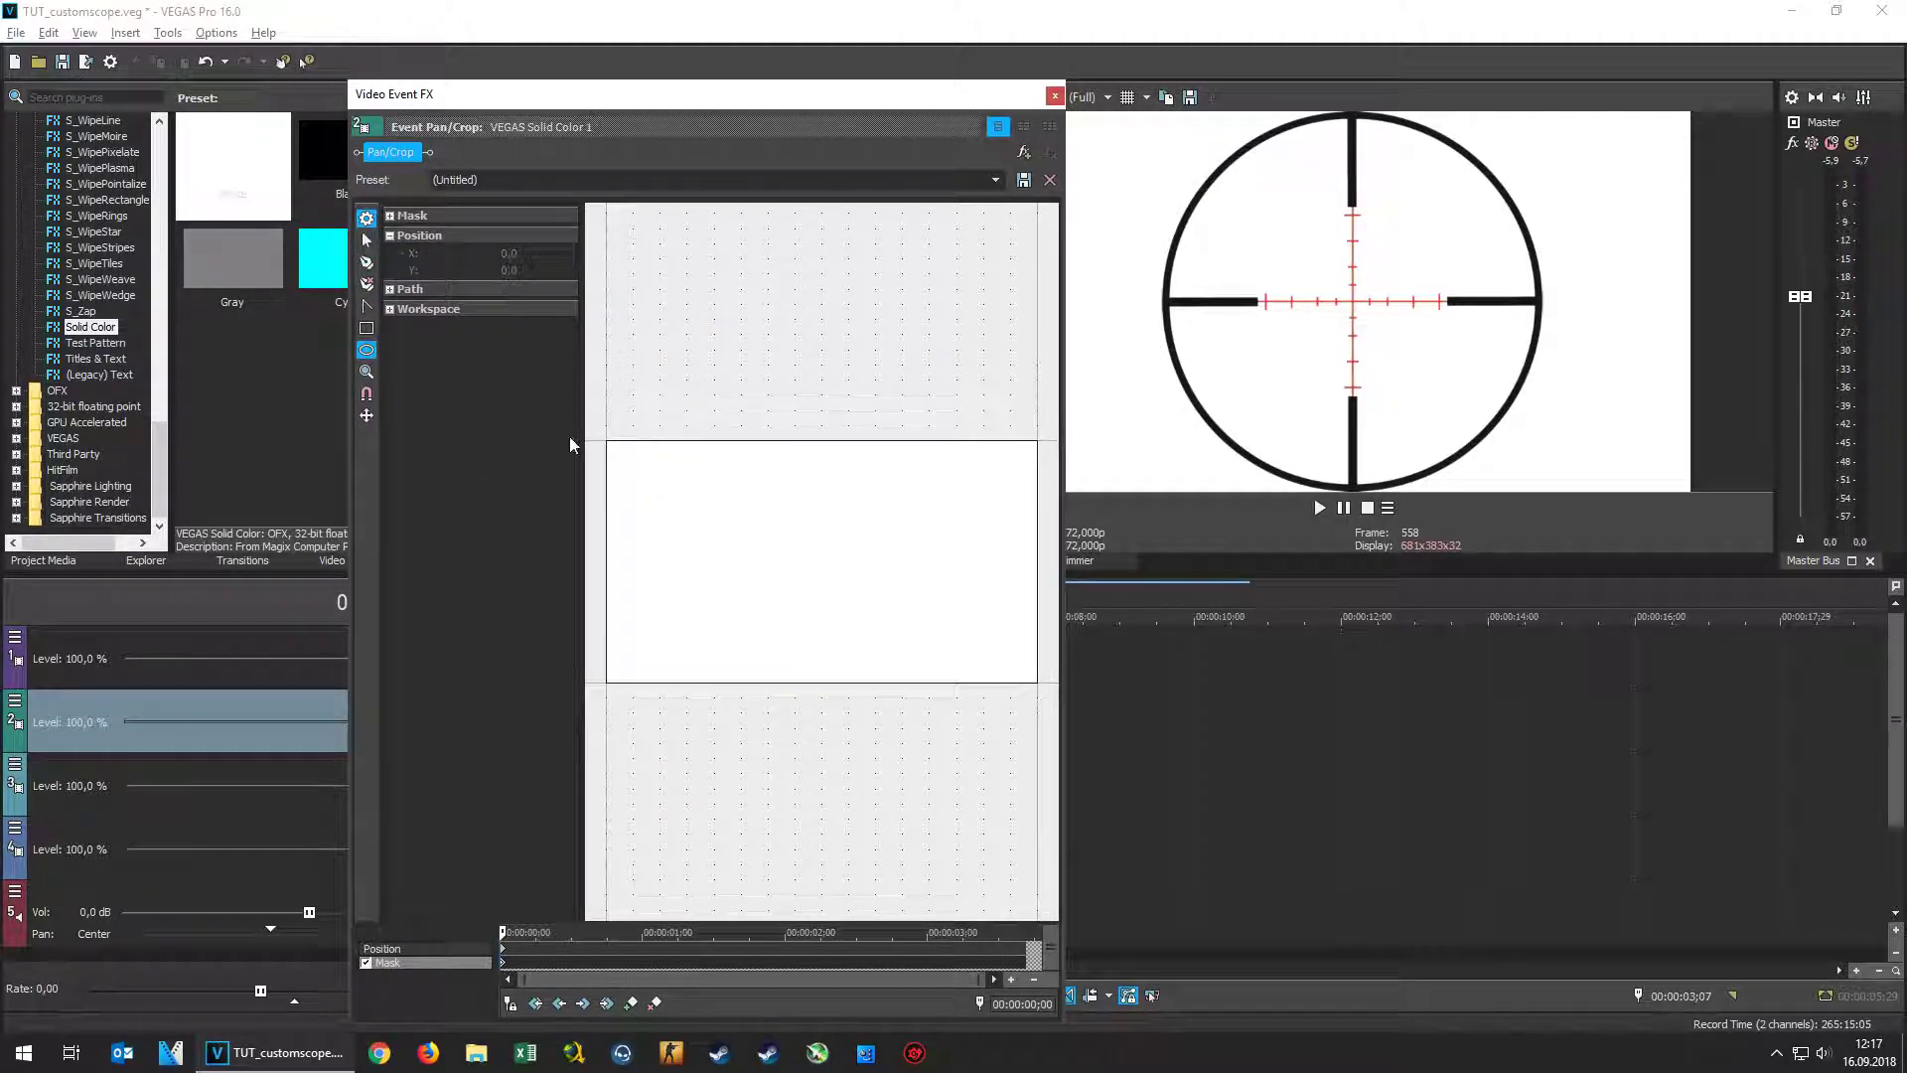
drag(765, 468, 872, 626)
click(873, 625)
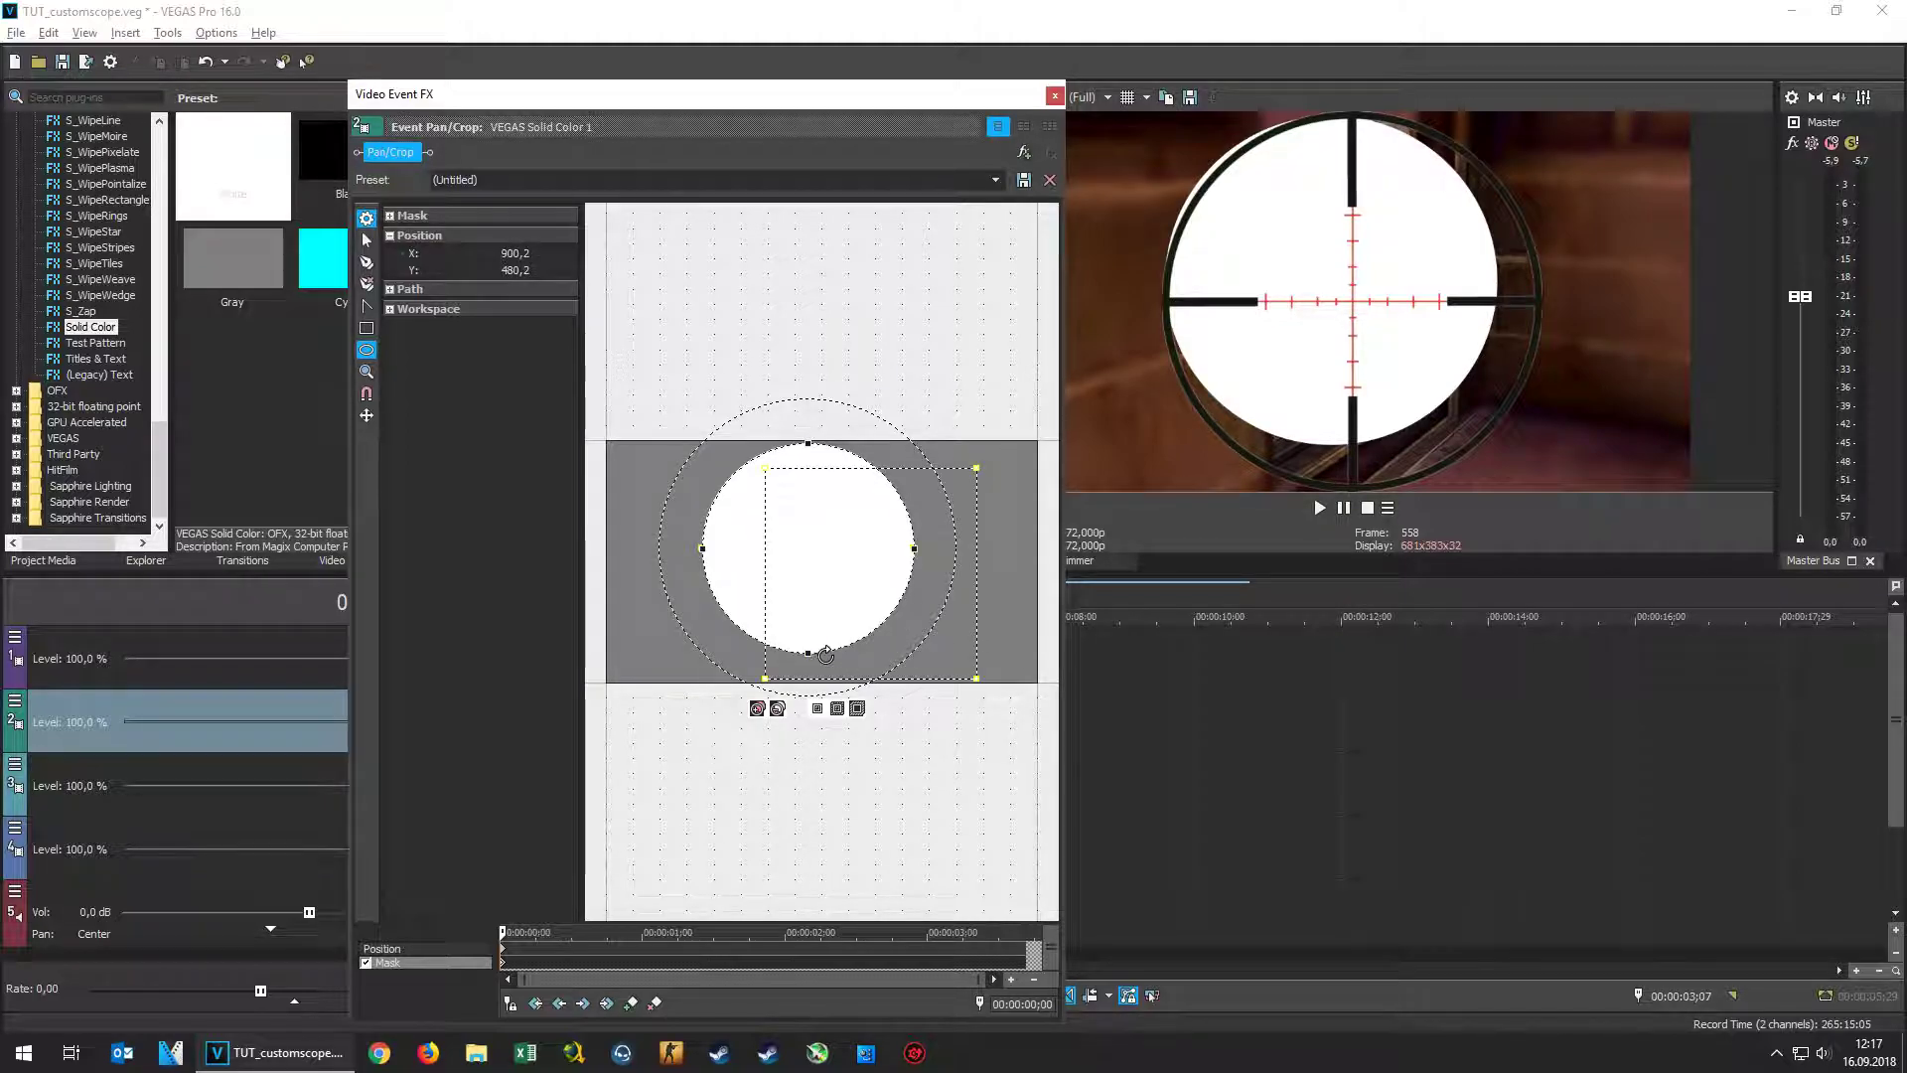
Enlarge and centre the circular mask at about 960; 542 so it fills the frame height and slightly overlaps the scope ring
mouse_move(808, 650)
mouse_down()
mouse_move(807, 700)
mouse_move(807, 682)
mouse_up()
drag(910, 565, 821, 563)
key(ctrl+z)
key(ctrl+shift+z)
key(ctrl+z)
key(ctrl+z)
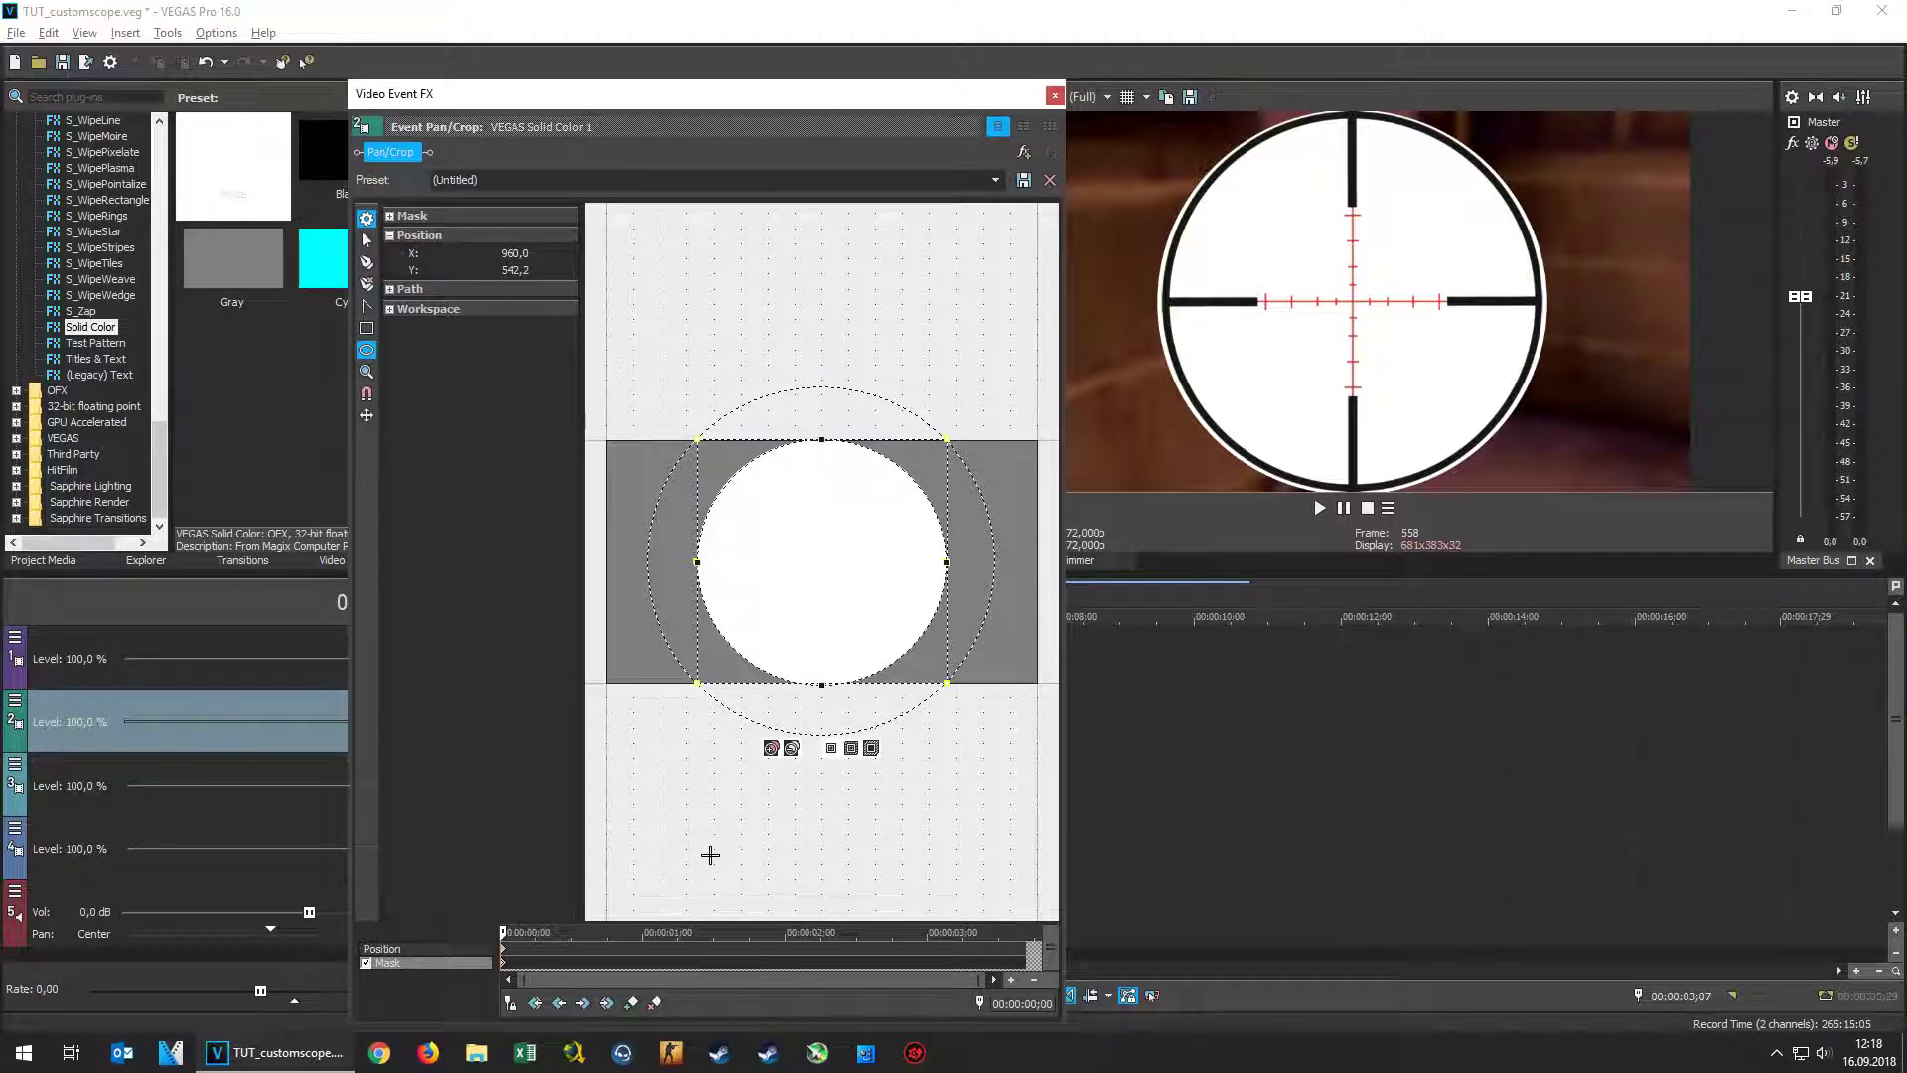
click(704, 852)
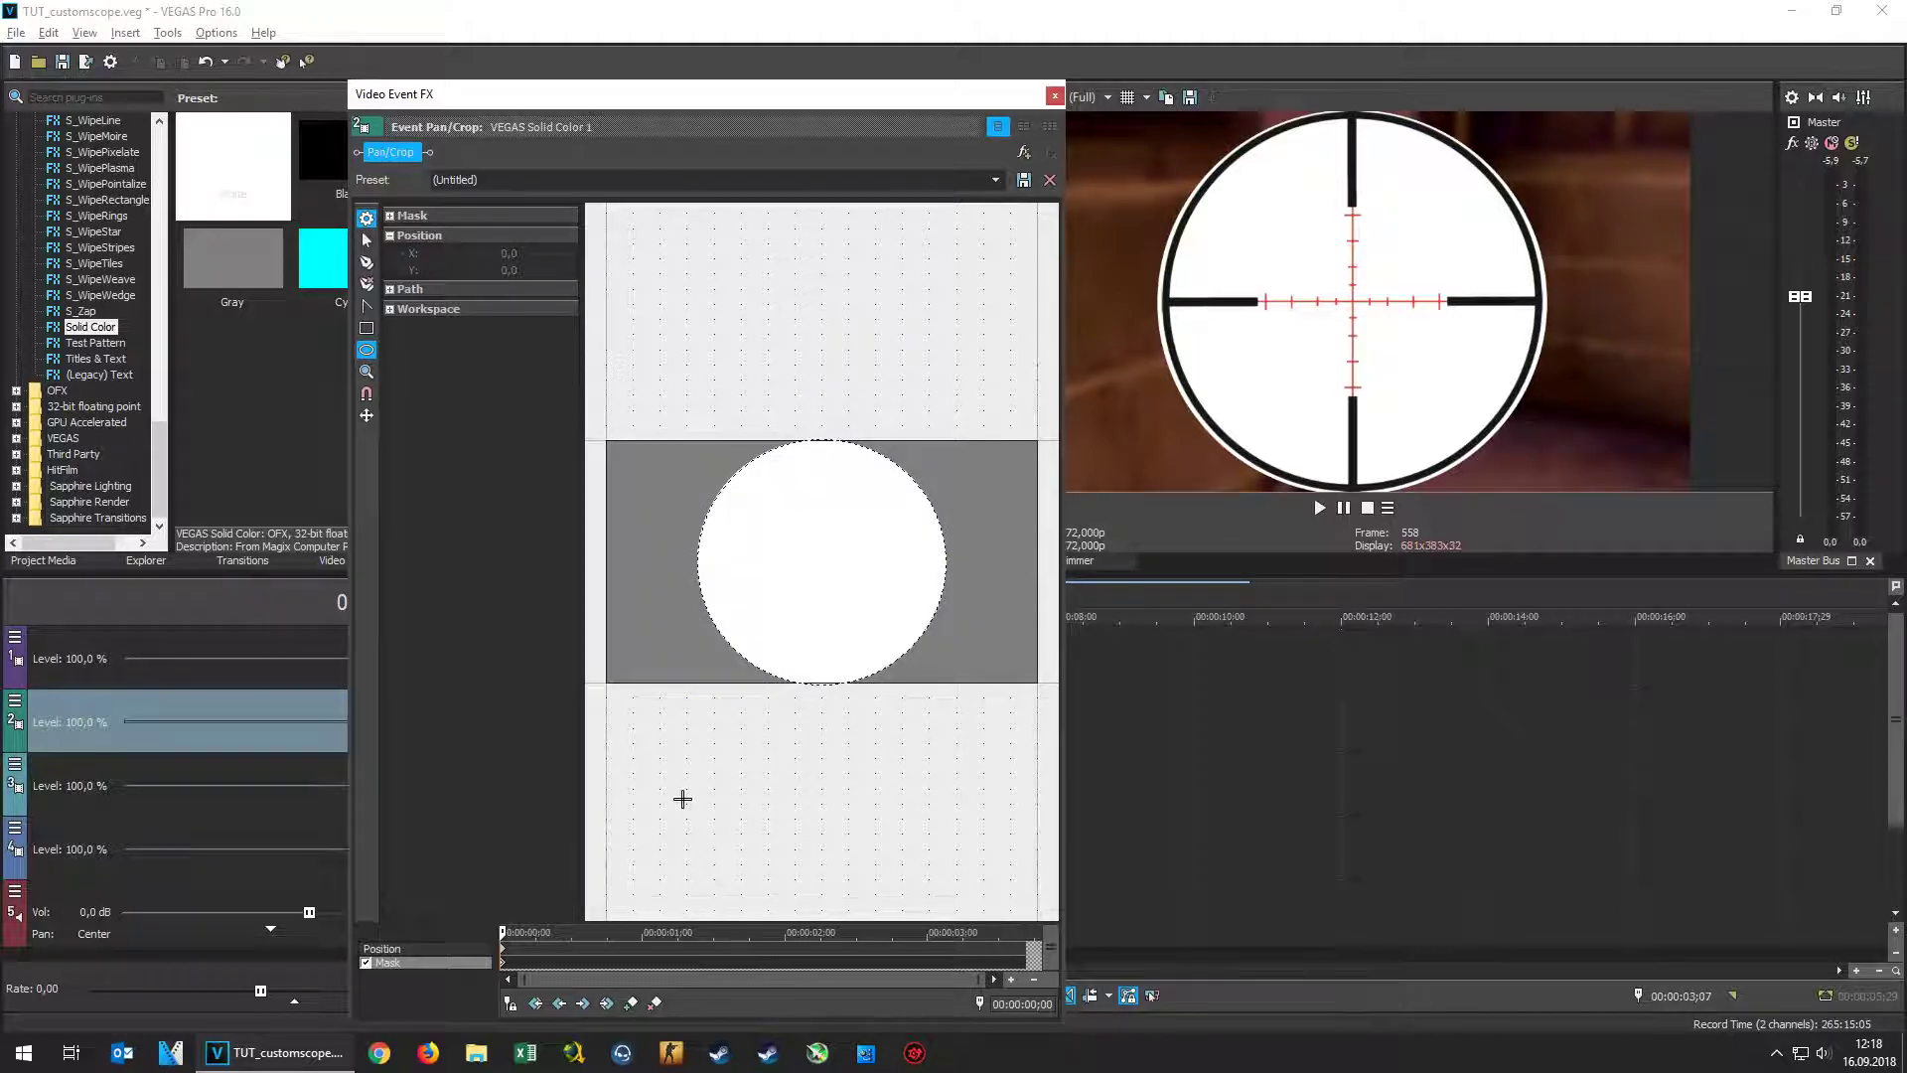
Draw a second, smaller circular mask inside the first one and make it a negative mask
click(368, 351)
drag(748, 483, 927, 664)
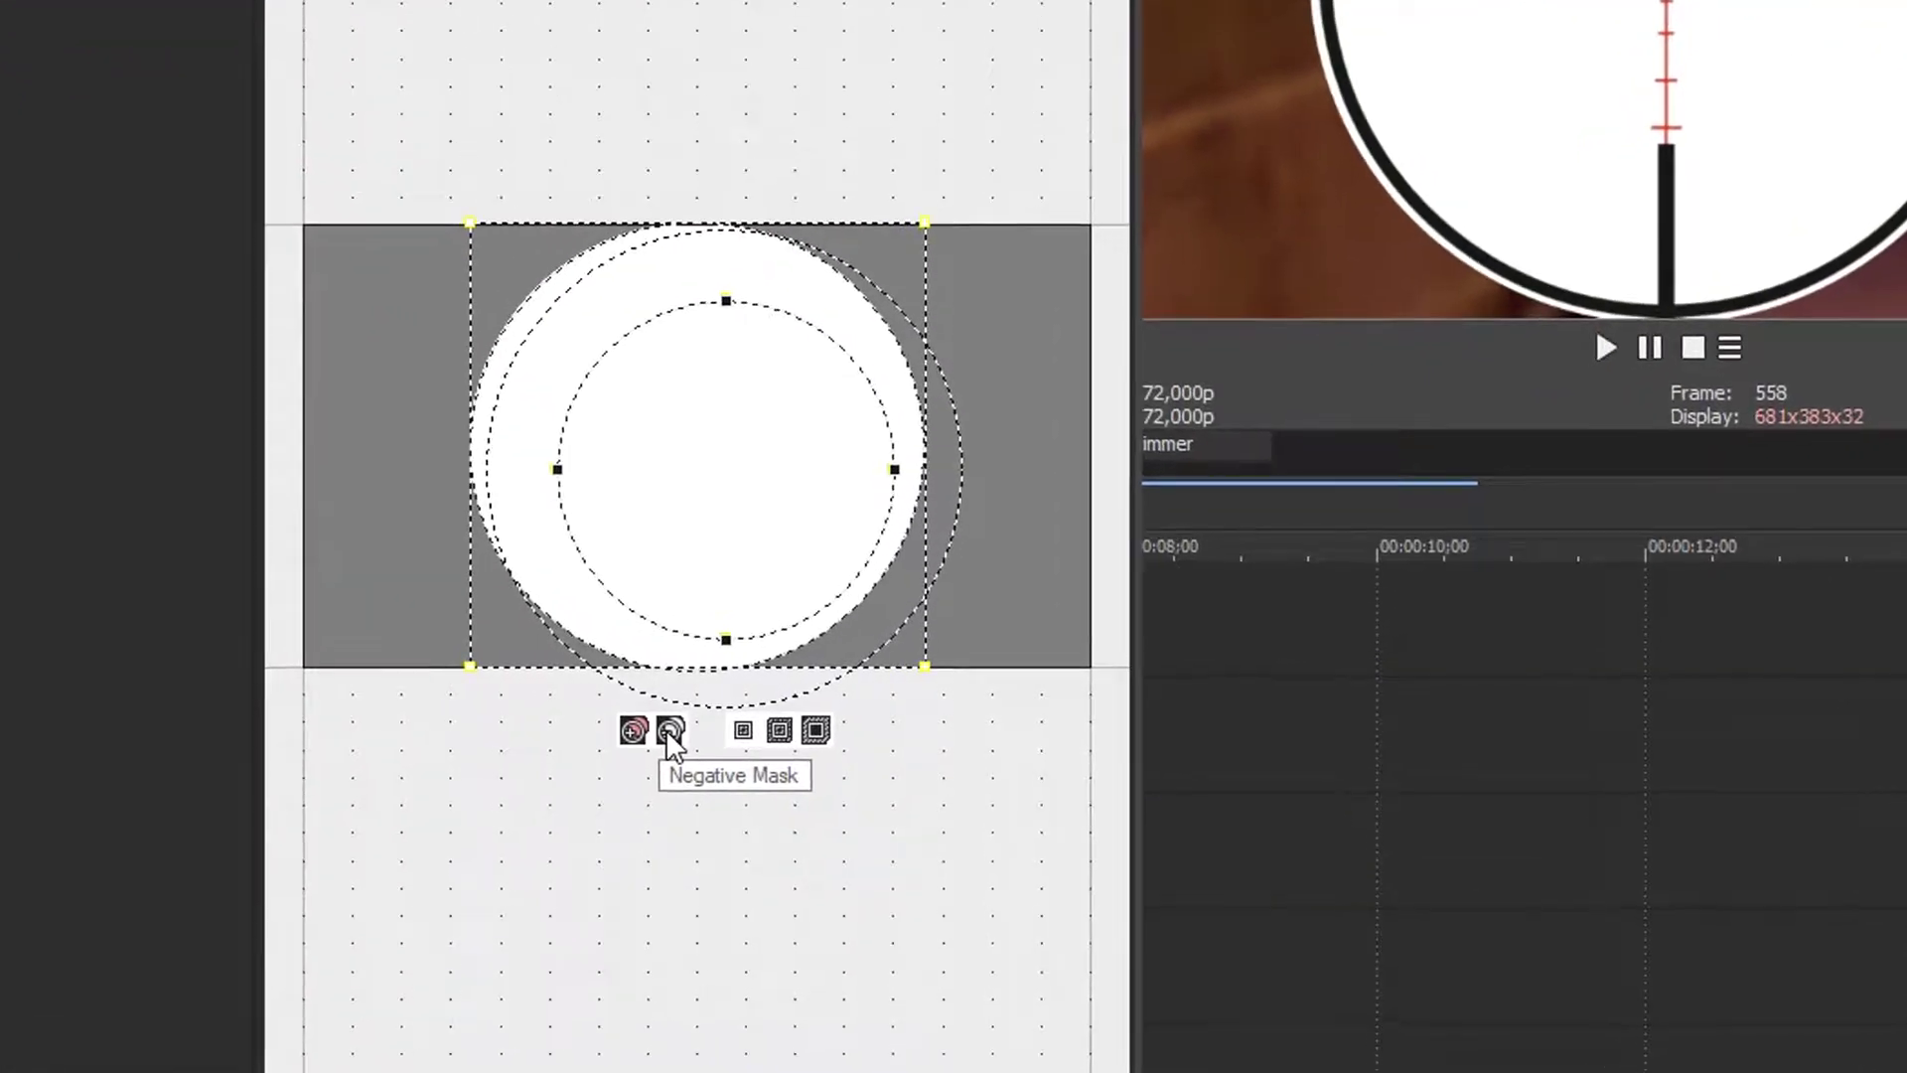
click(672, 735)
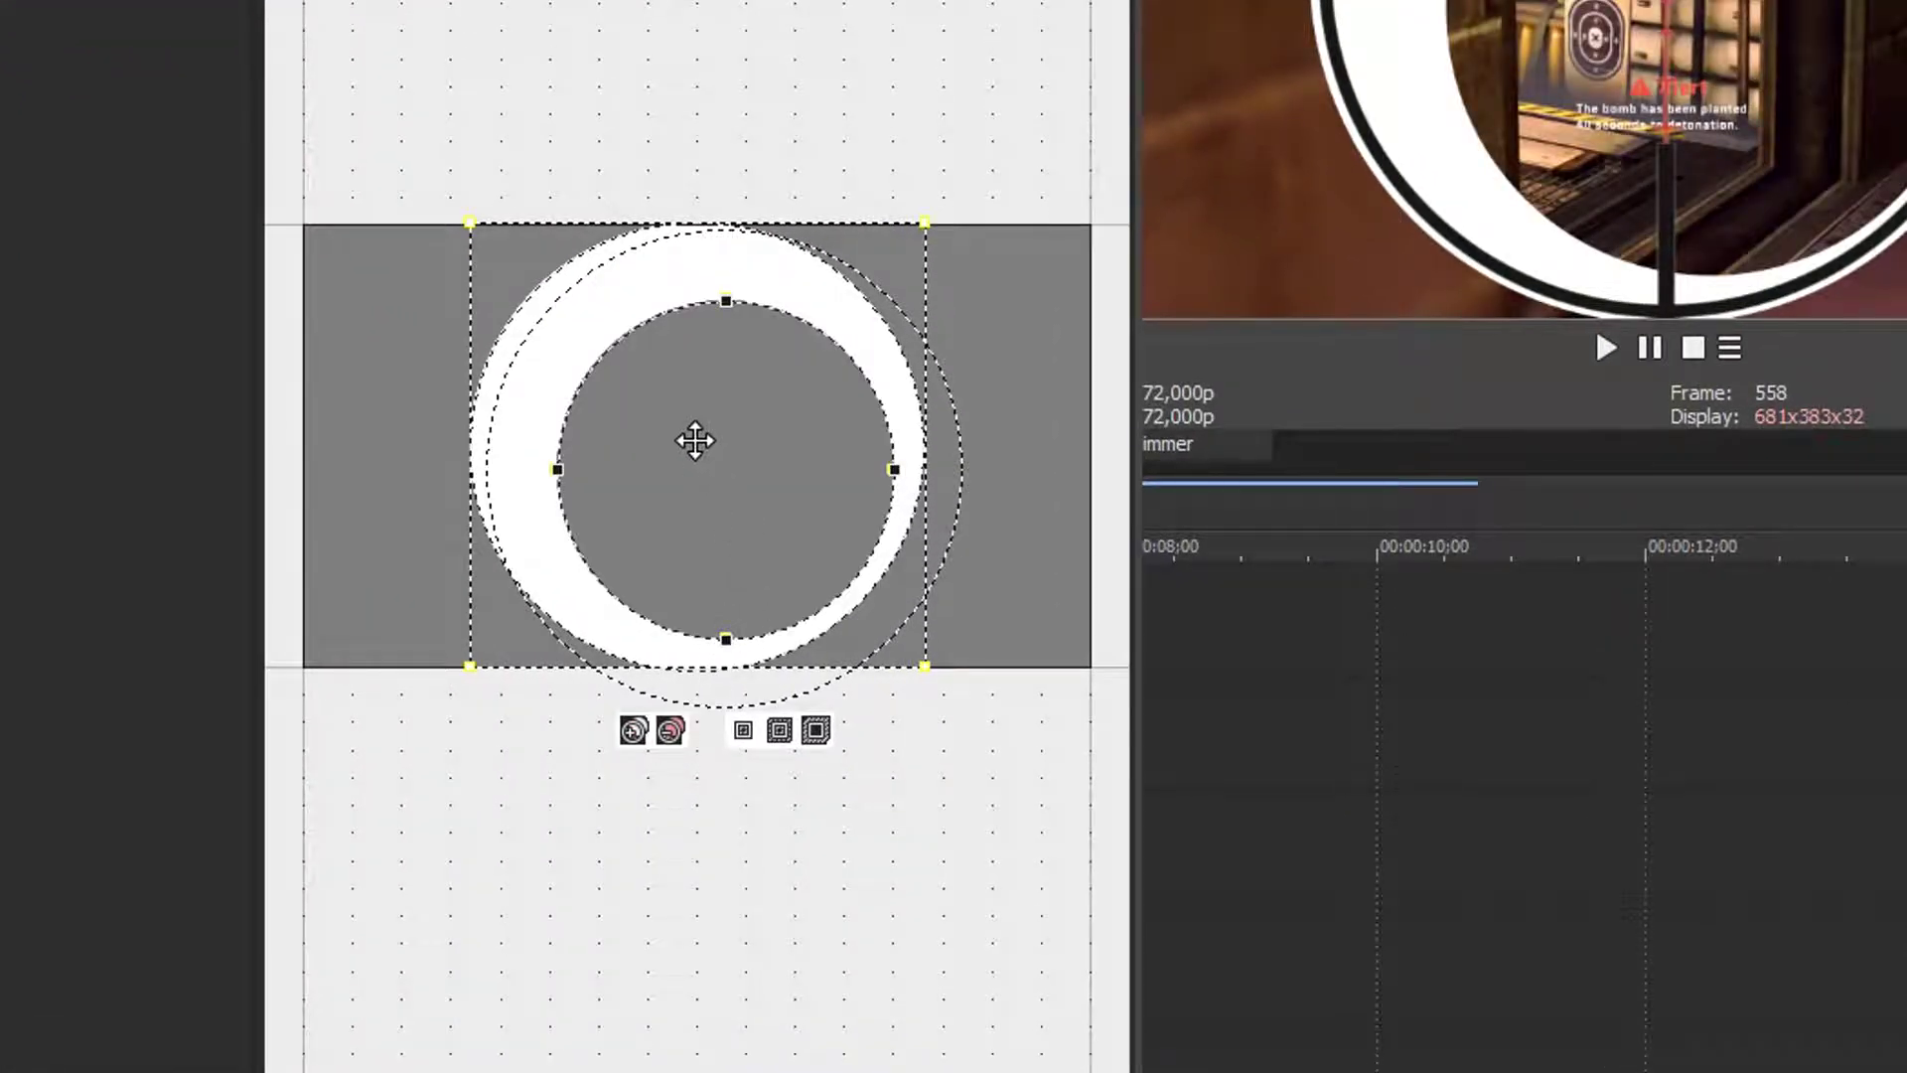
Enlarge and centre the negative inner circle so only a thin, even white ring remains around the scope view
drag(549, 475, 479, 462)
drag(686, 301, 688, 238)
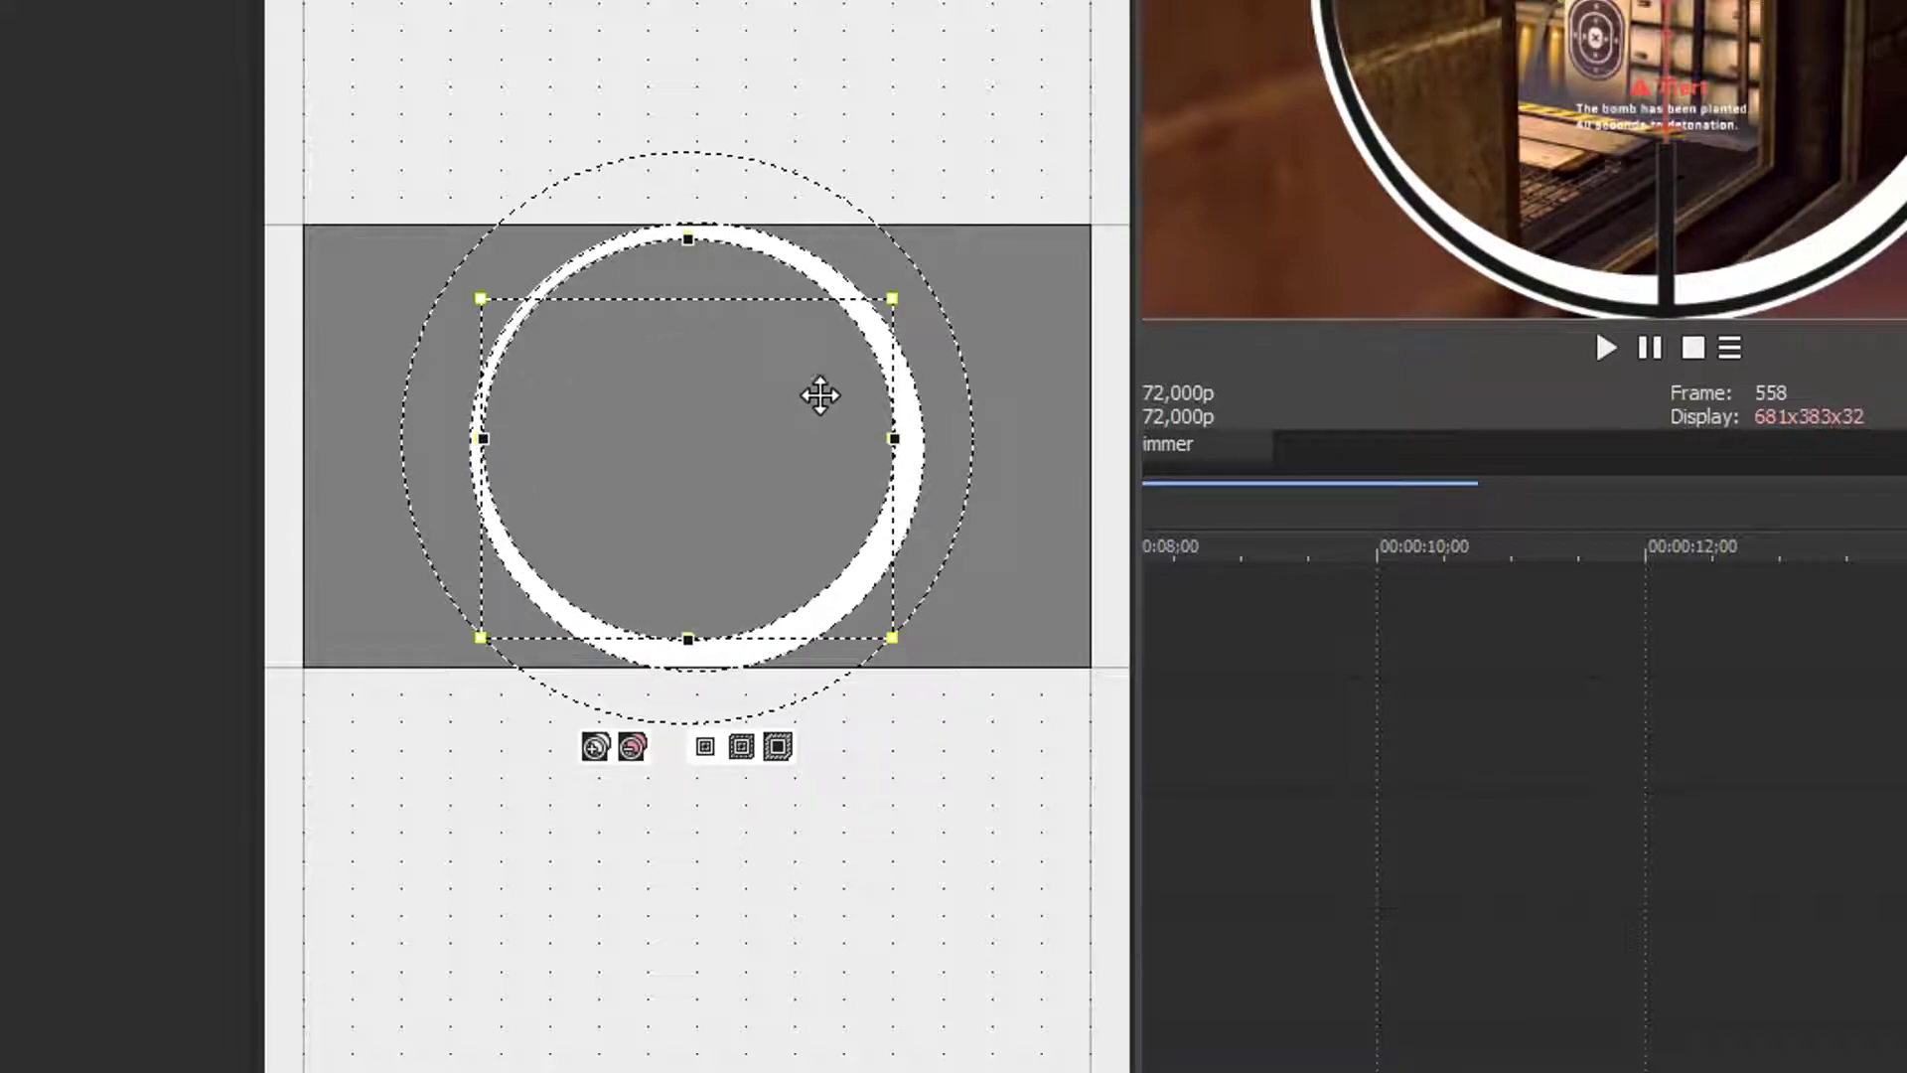
drag(895, 438, 912, 438)
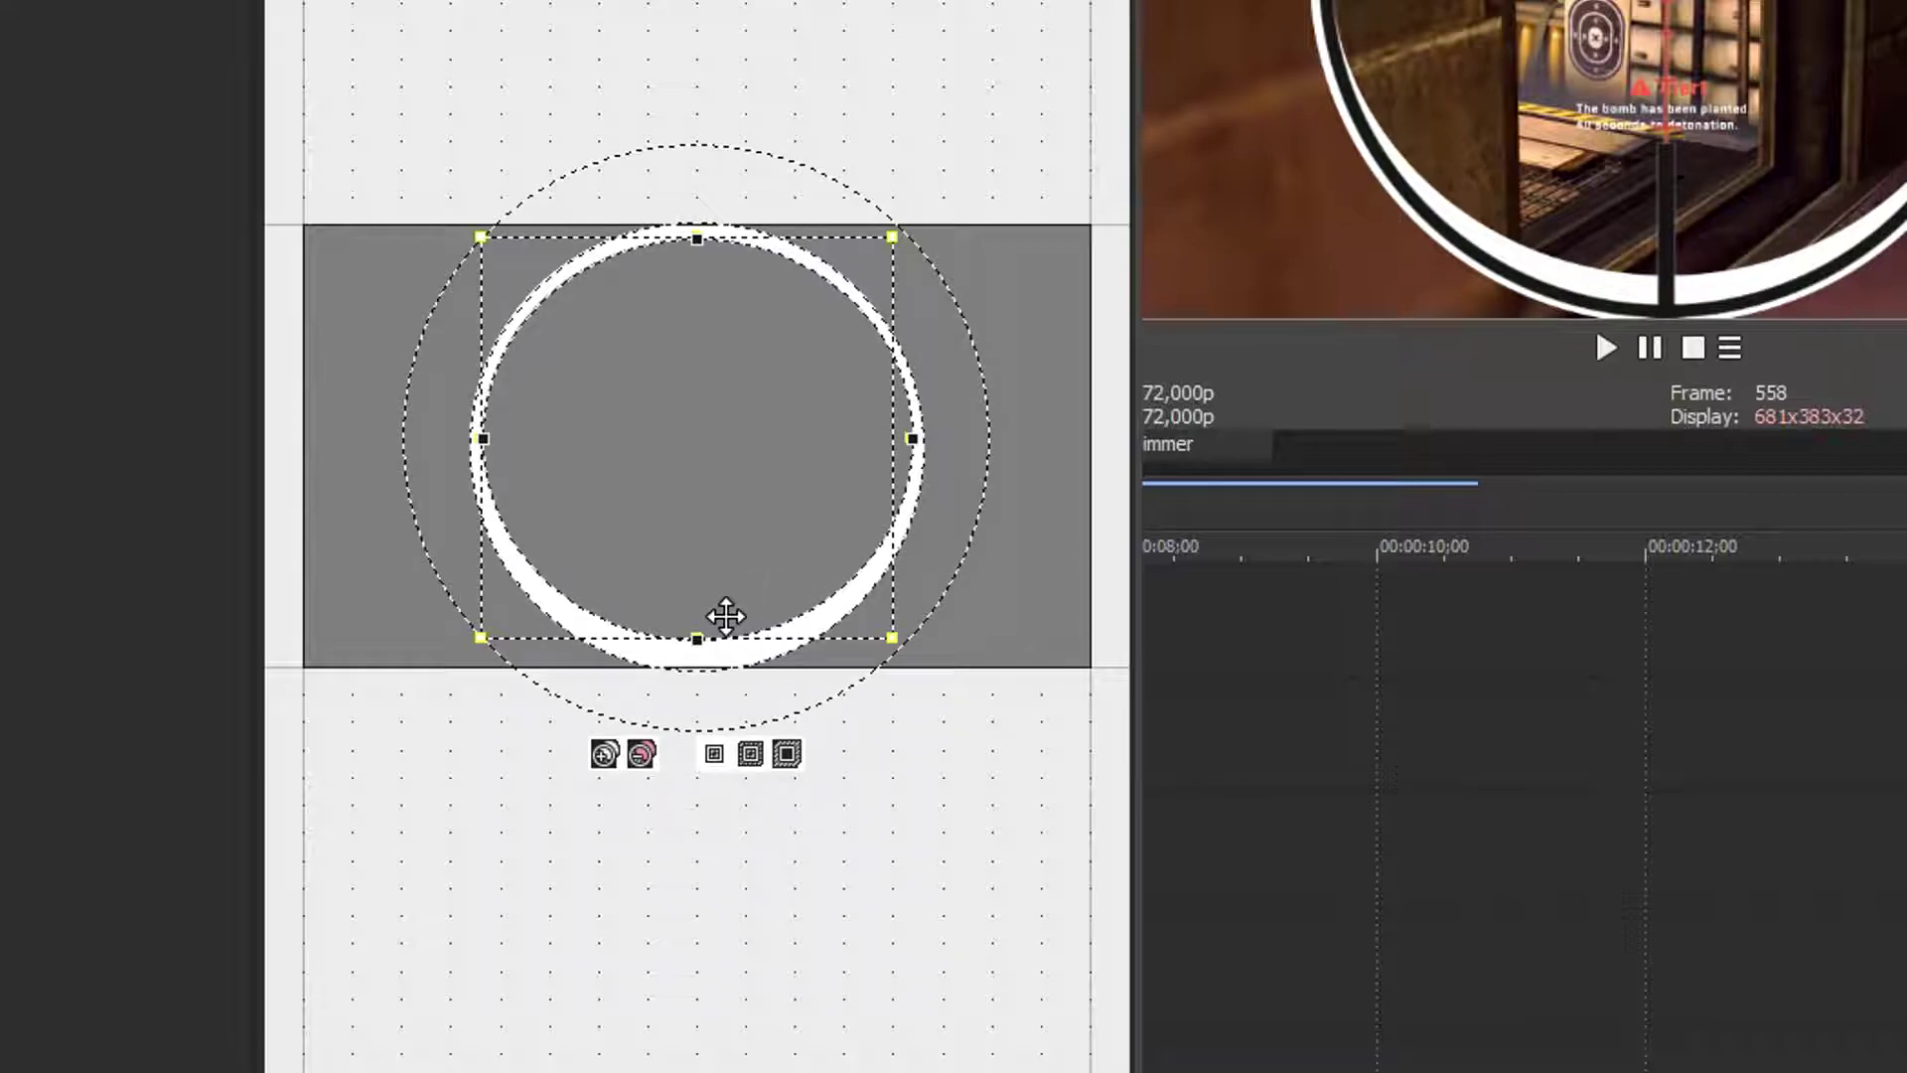
drag(691, 631, 697, 651)
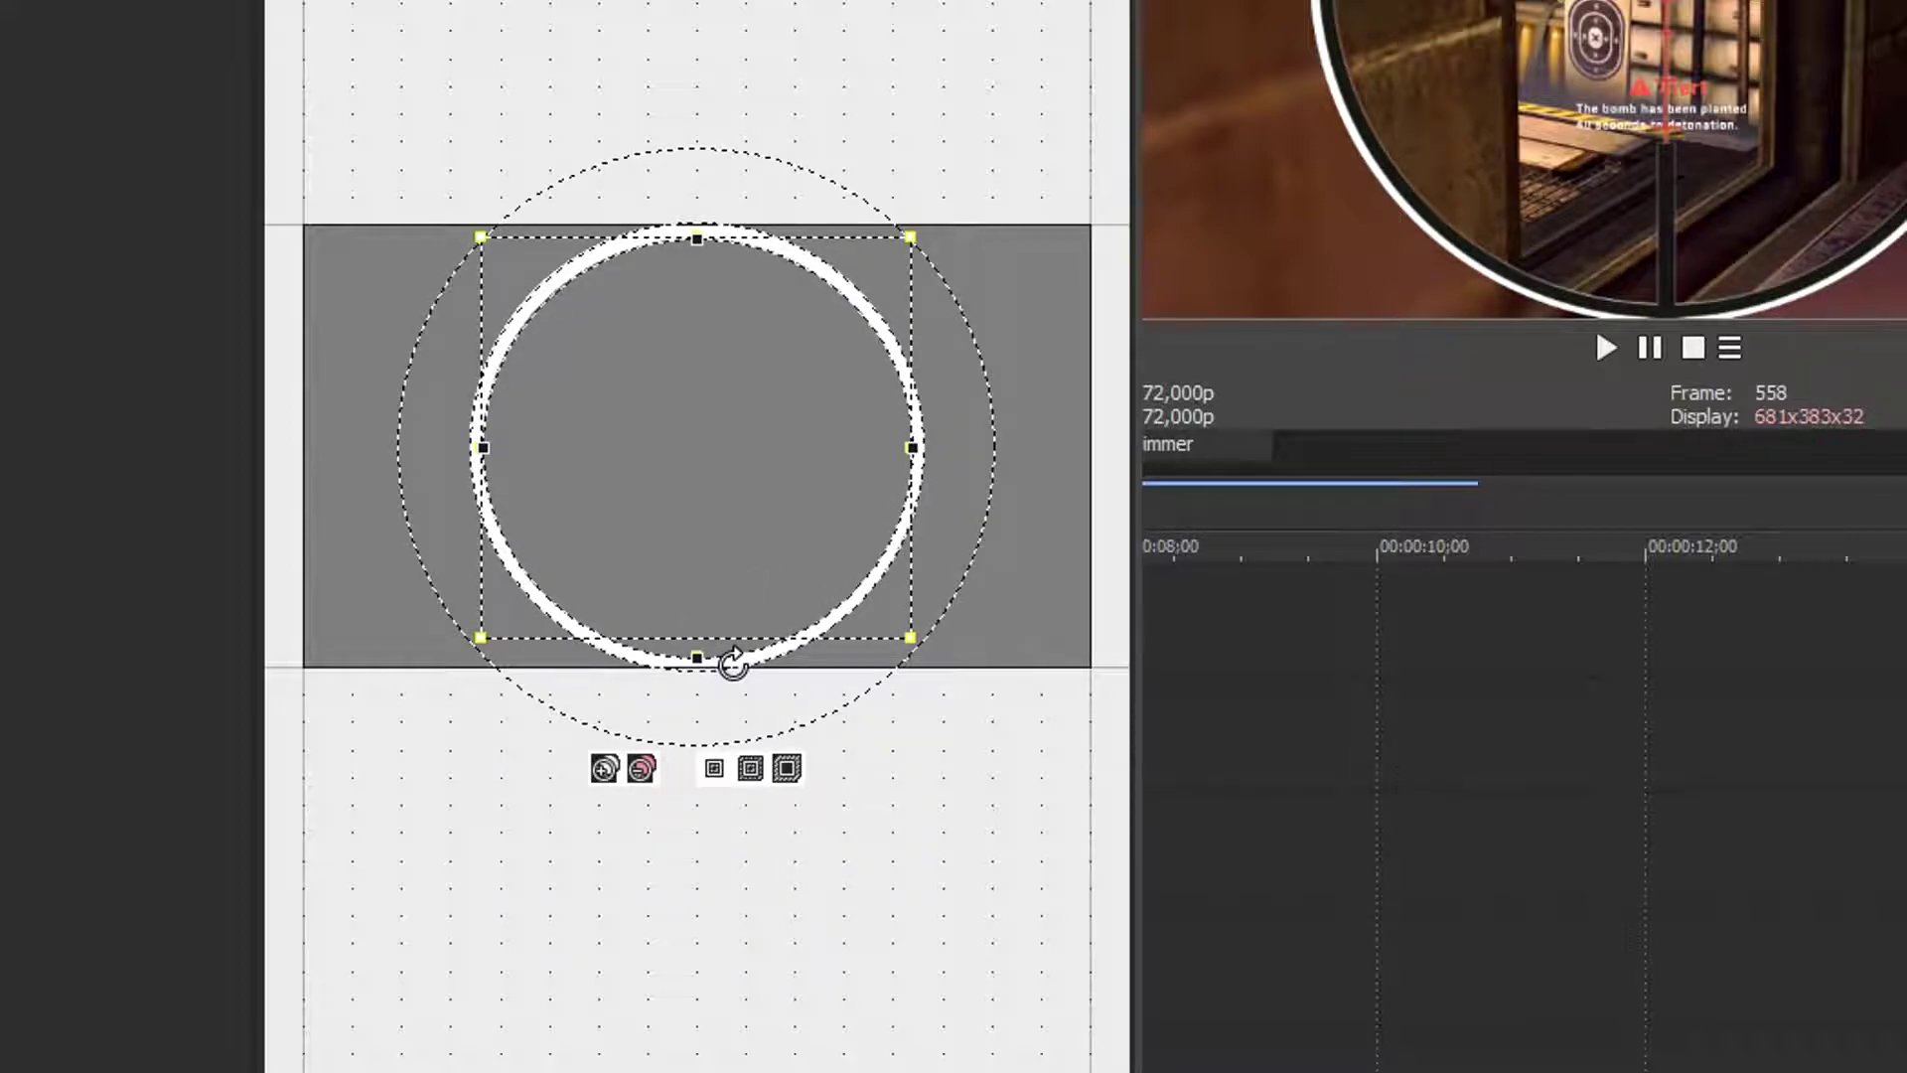
click(733, 663)
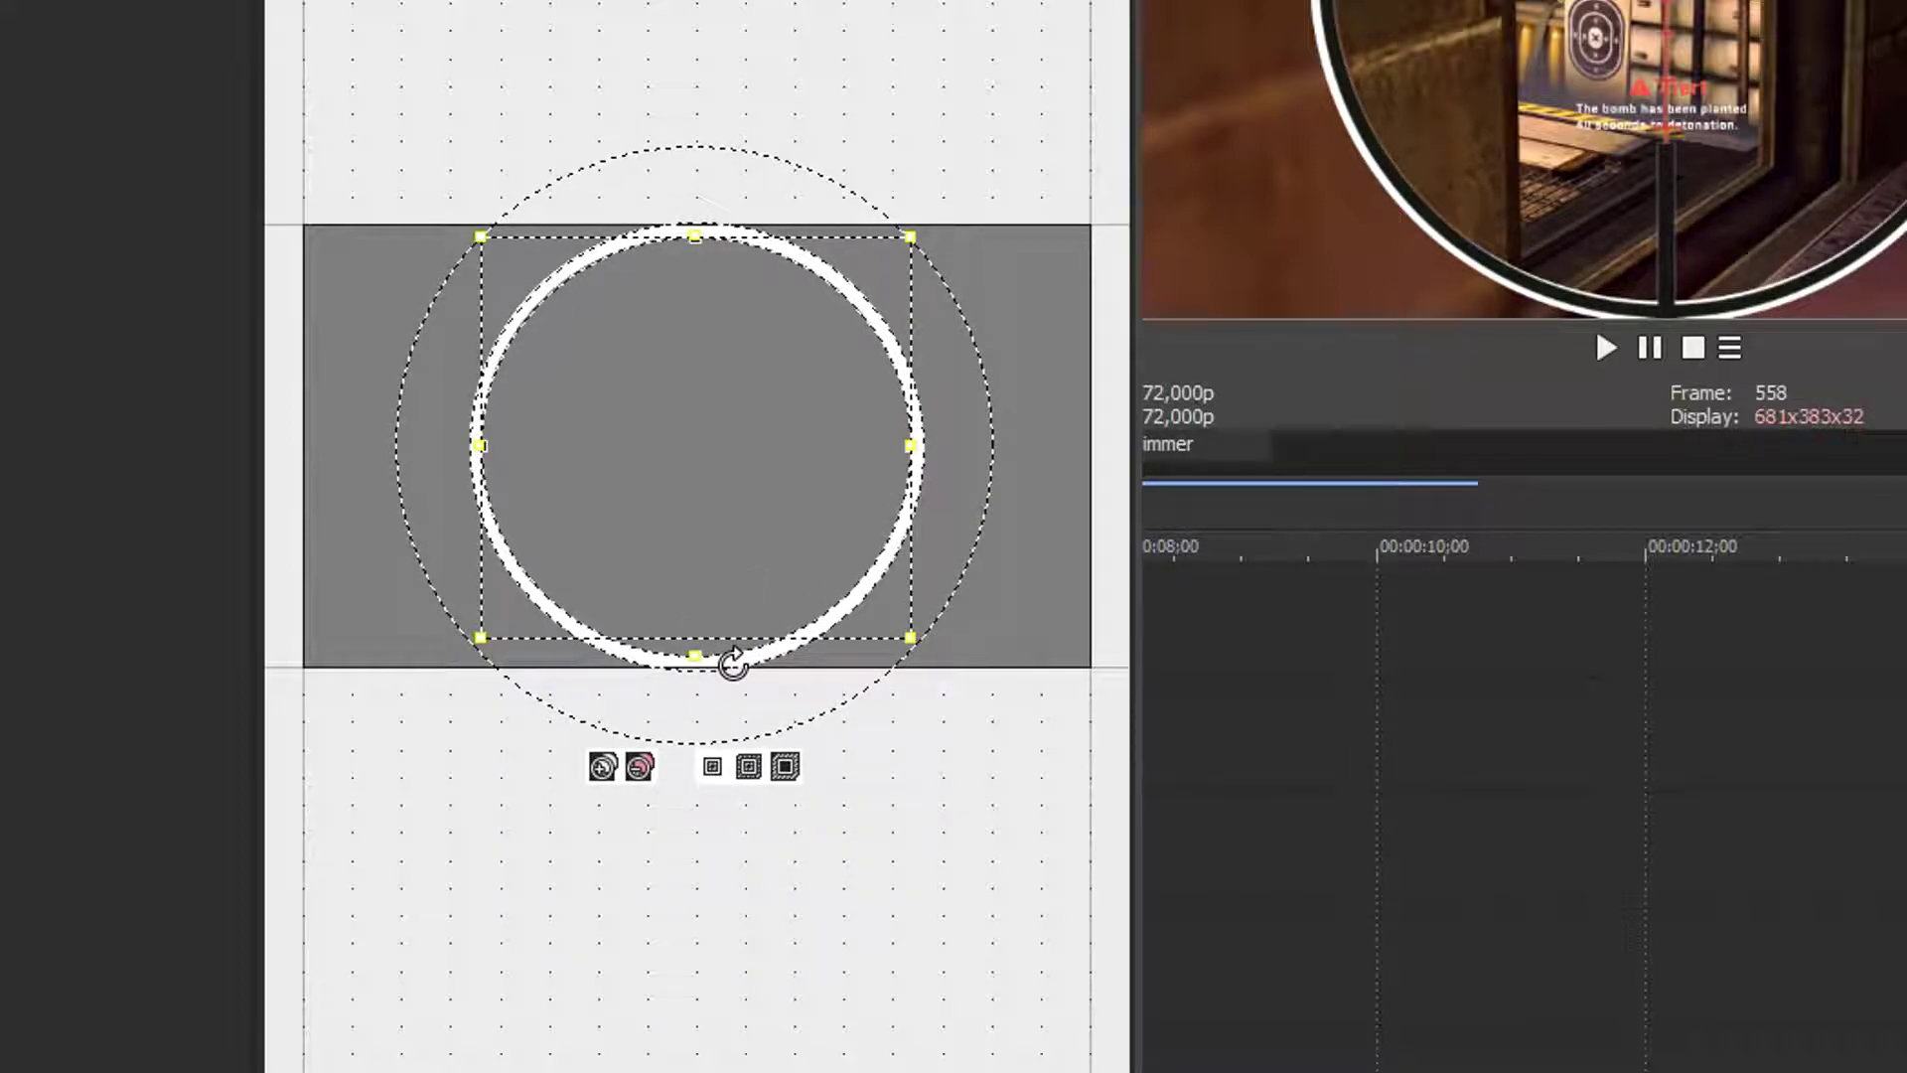
click(733, 664)
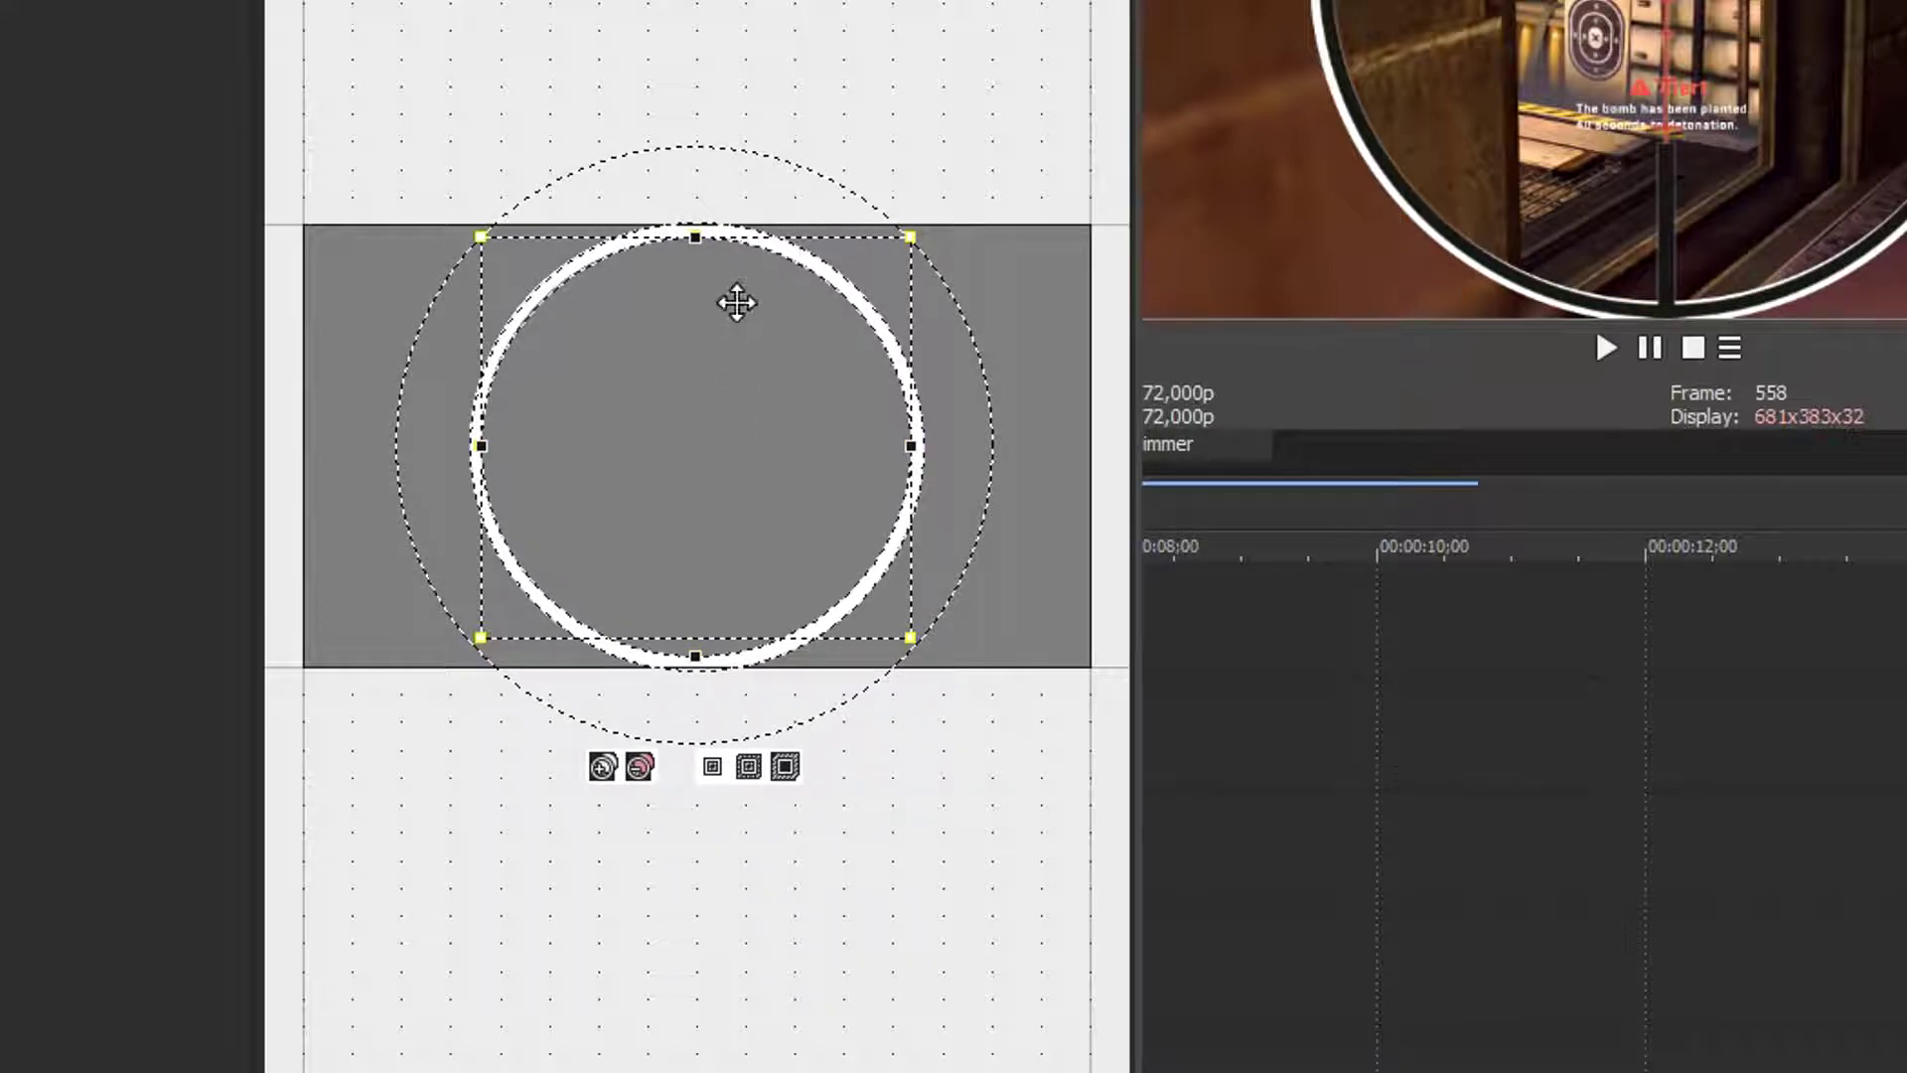
drag(693, 237, 695, 247)
click(490, 450)
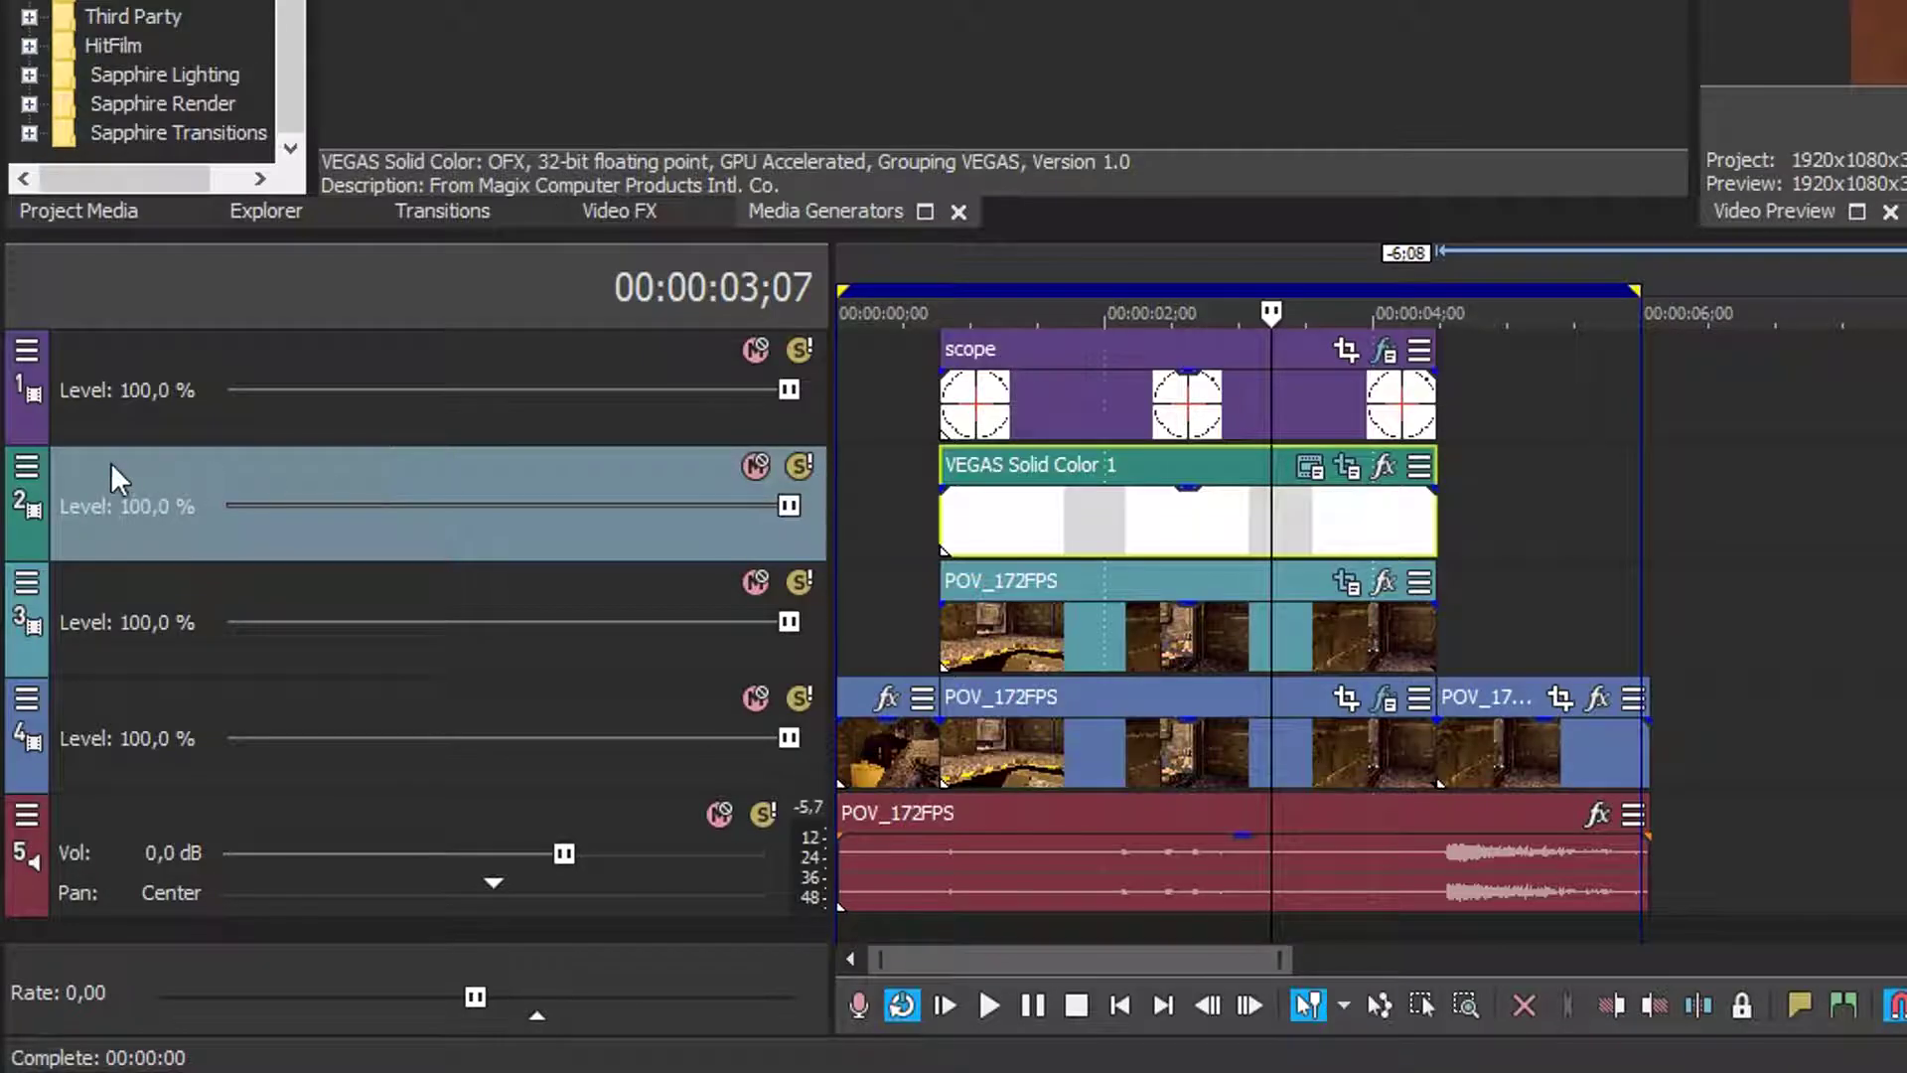
Give the solid color track a custom compositing mode using the VEGAS Height Map plug-in
click(18, 467)
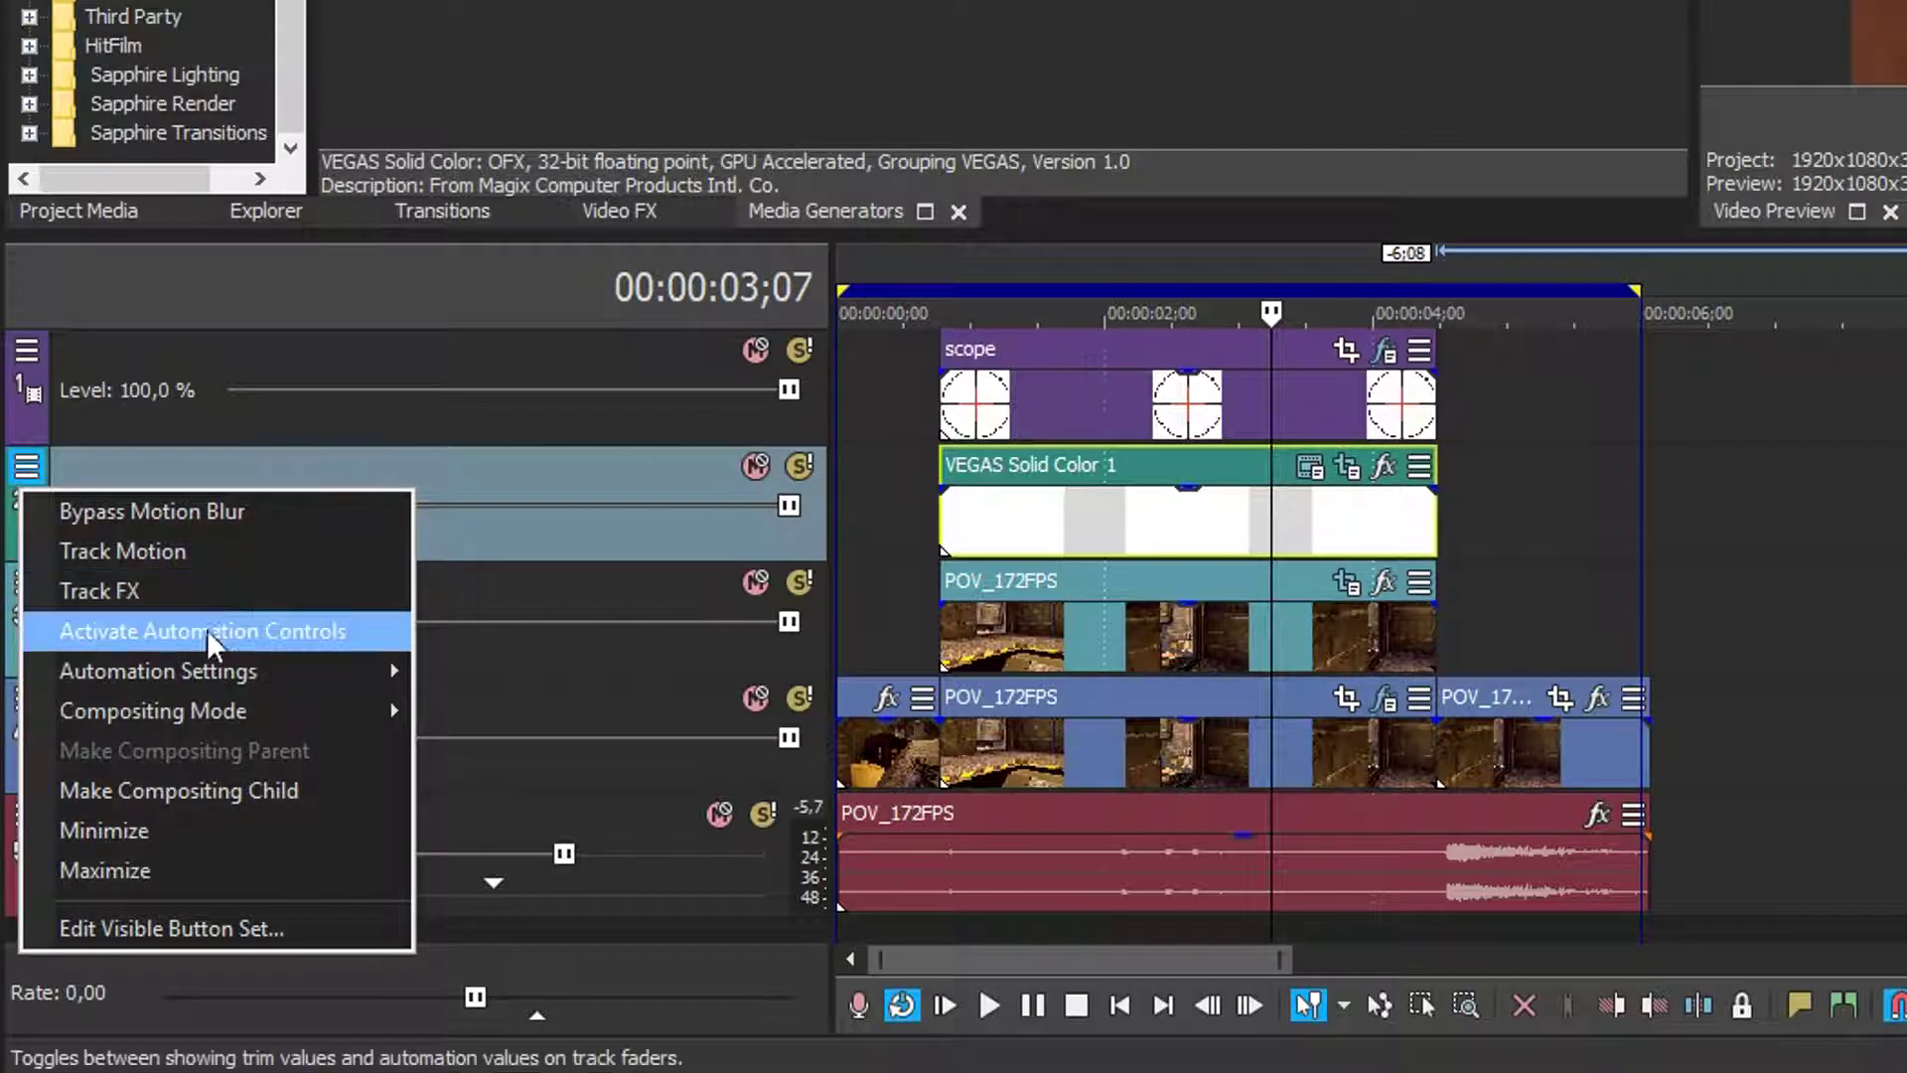
mouse_move(288, 686)
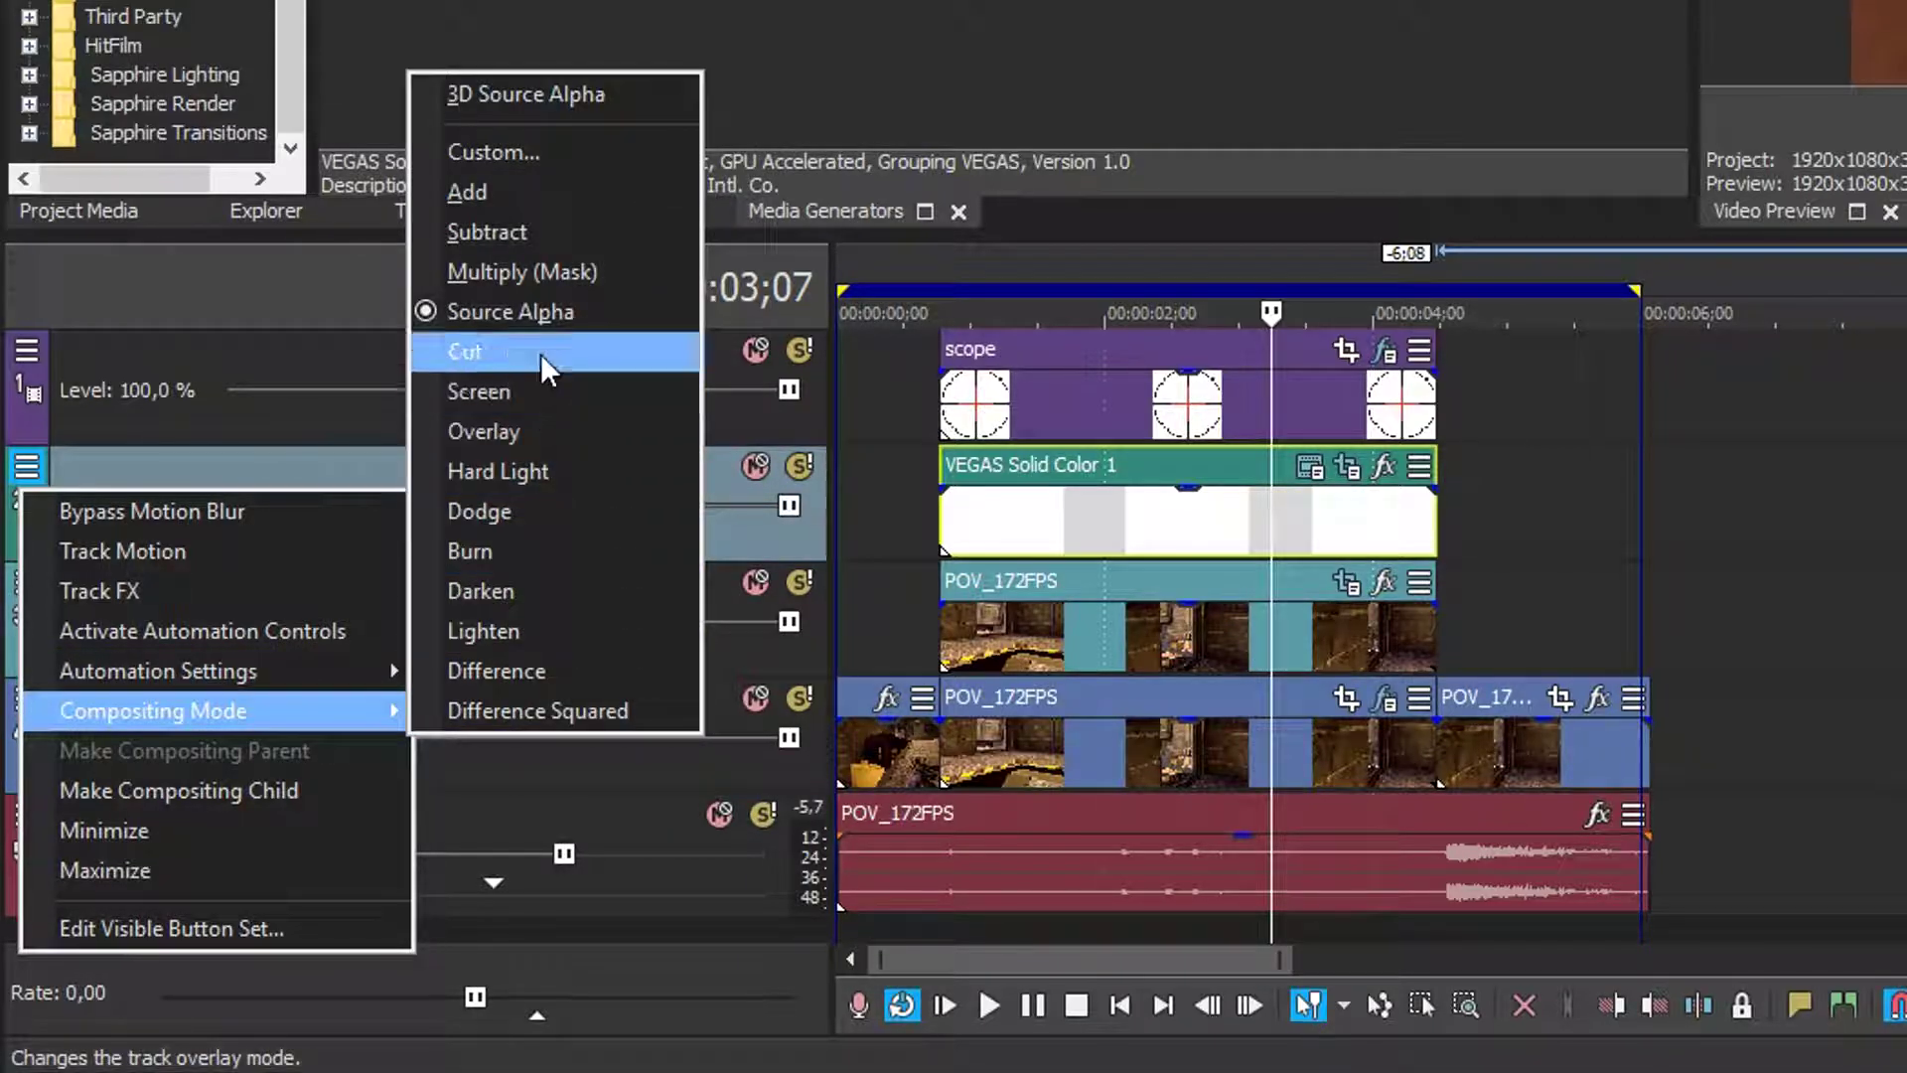
click(532, 149)
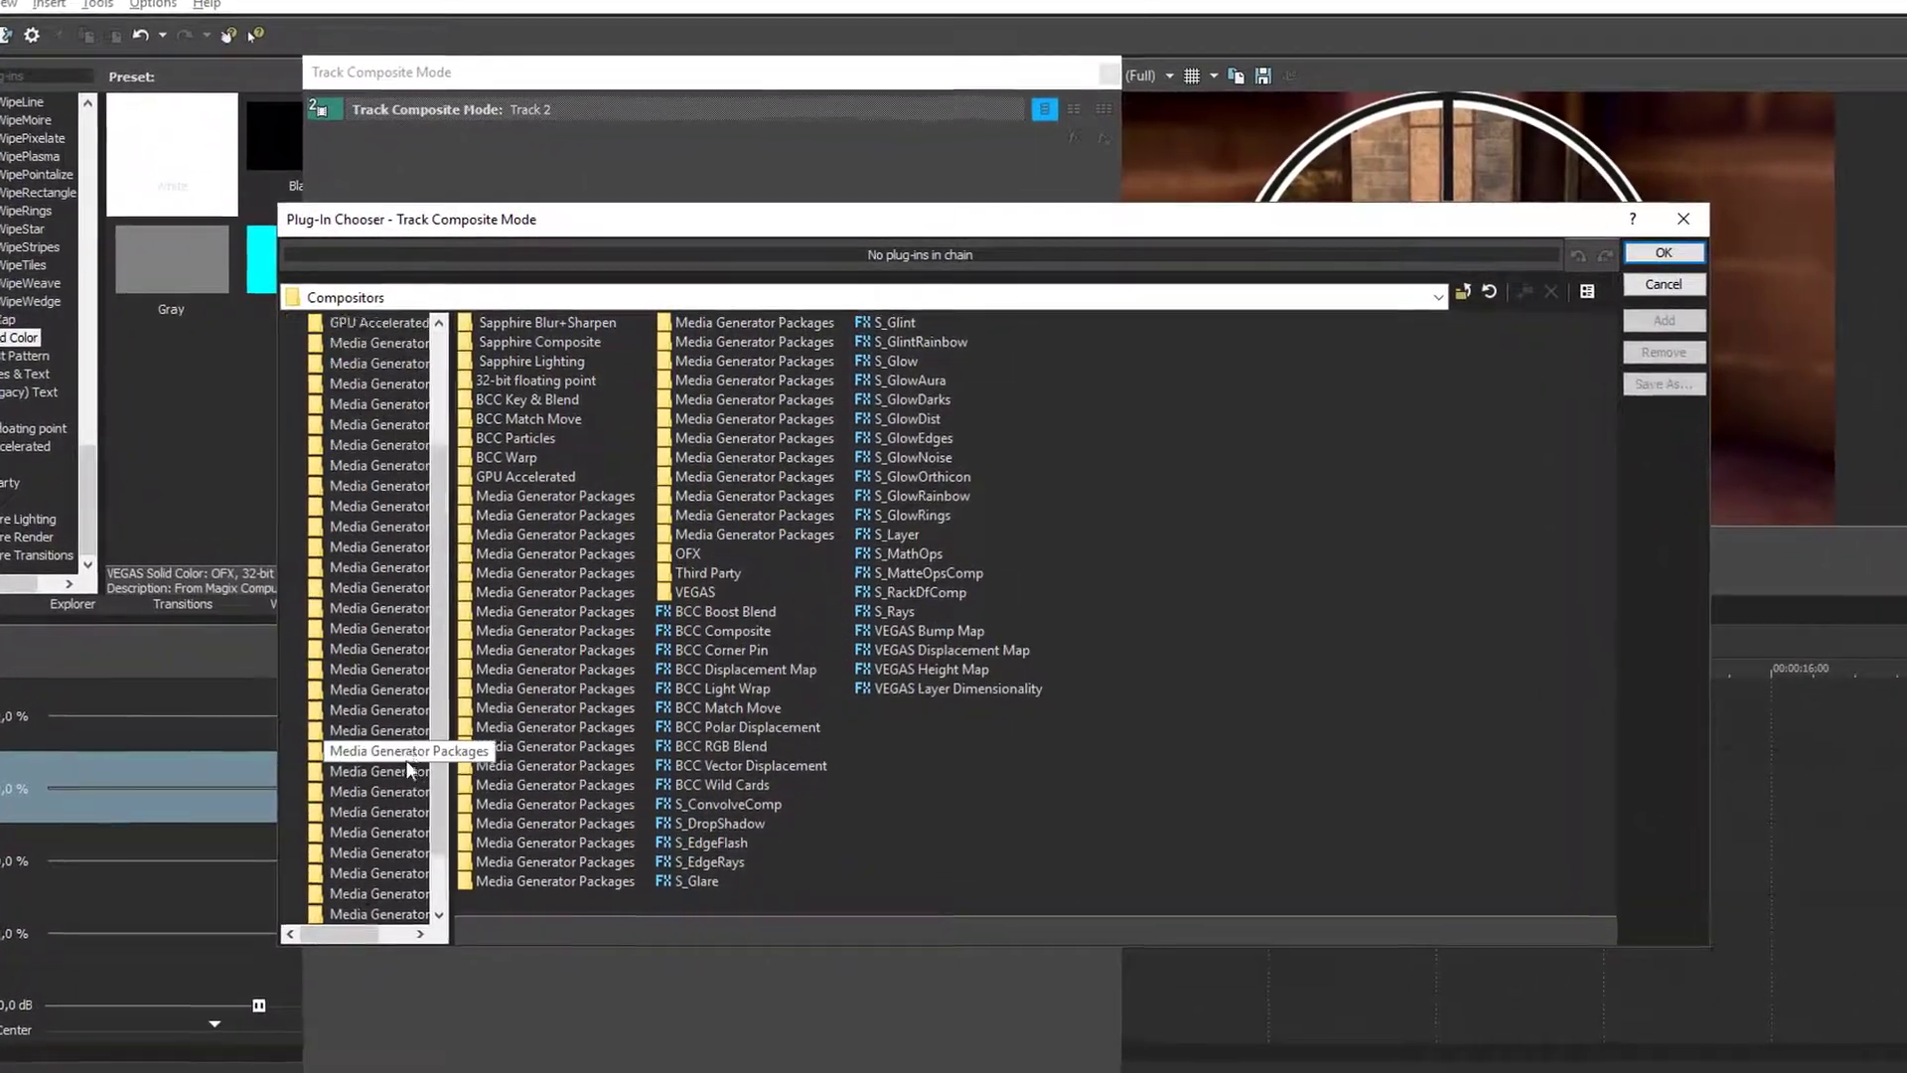
scroll(397, 795, down, 10)
click(354, 902)
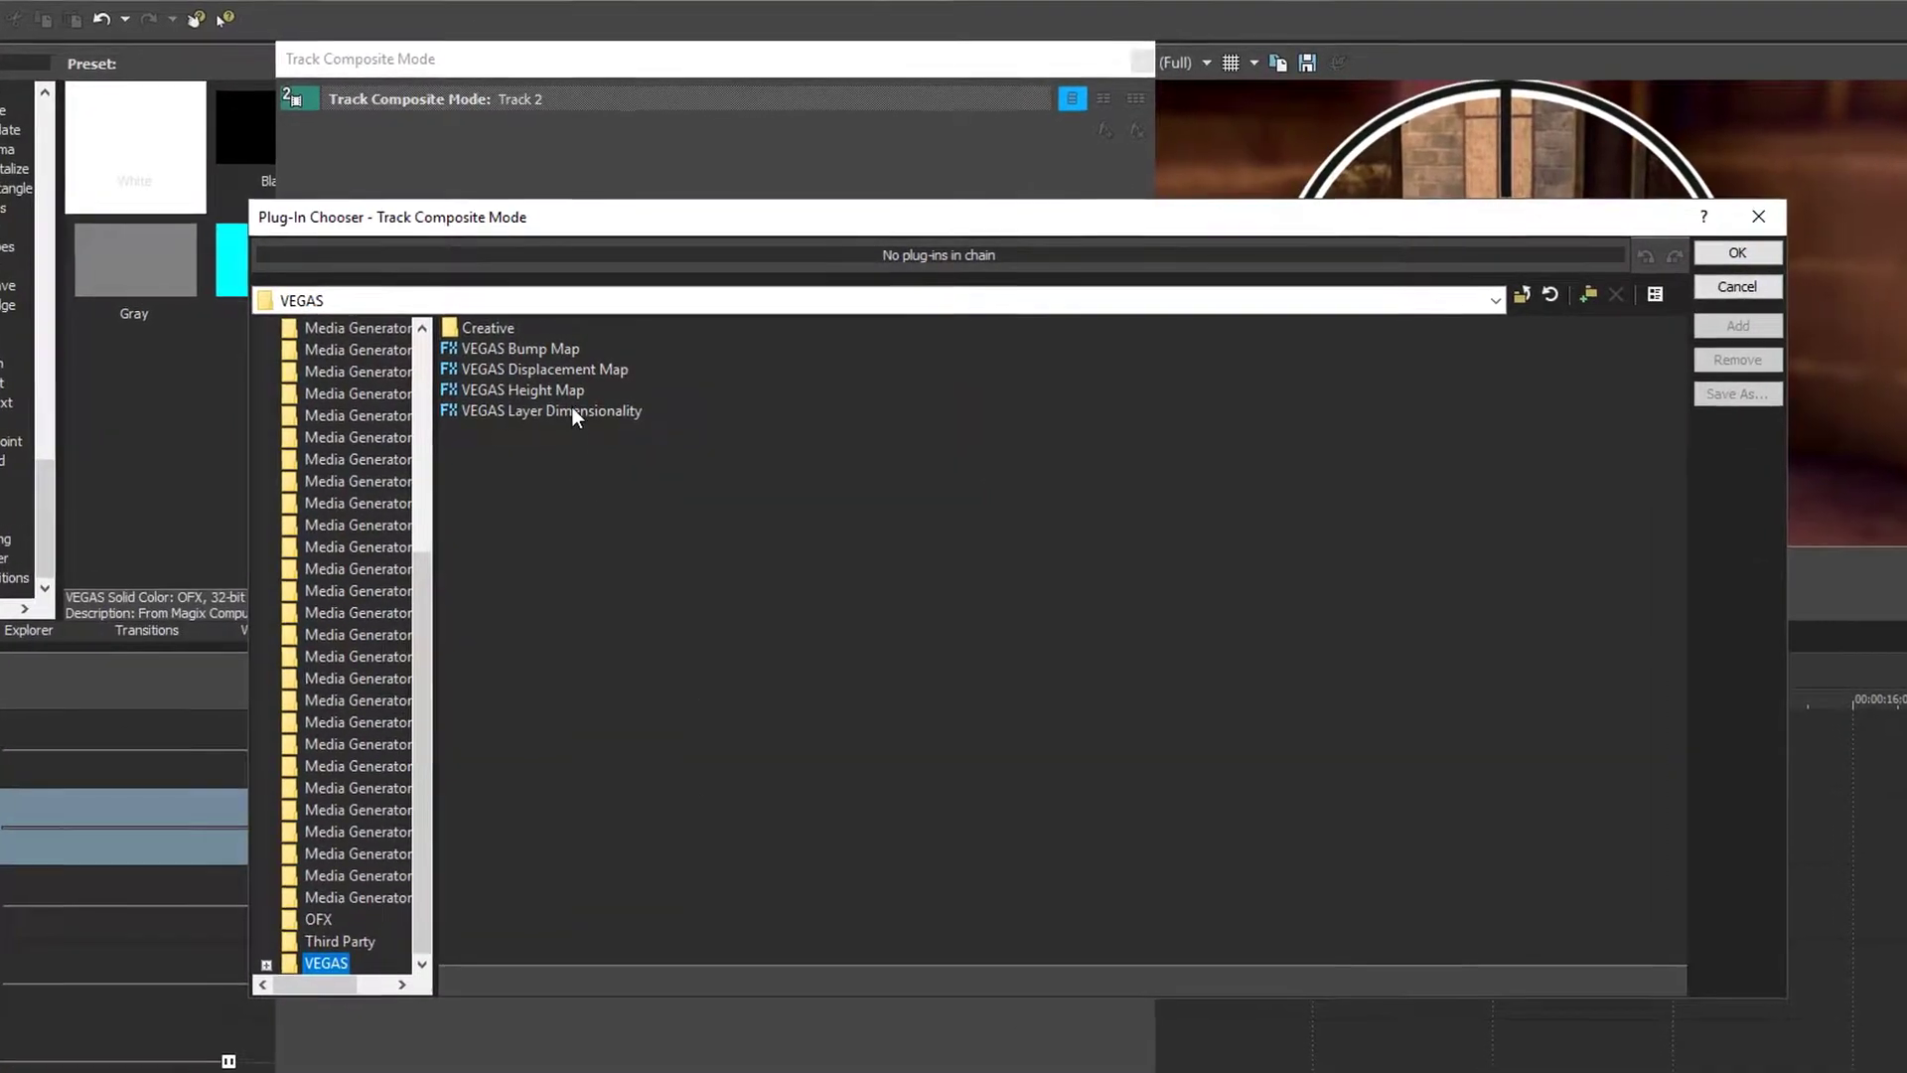
double_click(562, 389)
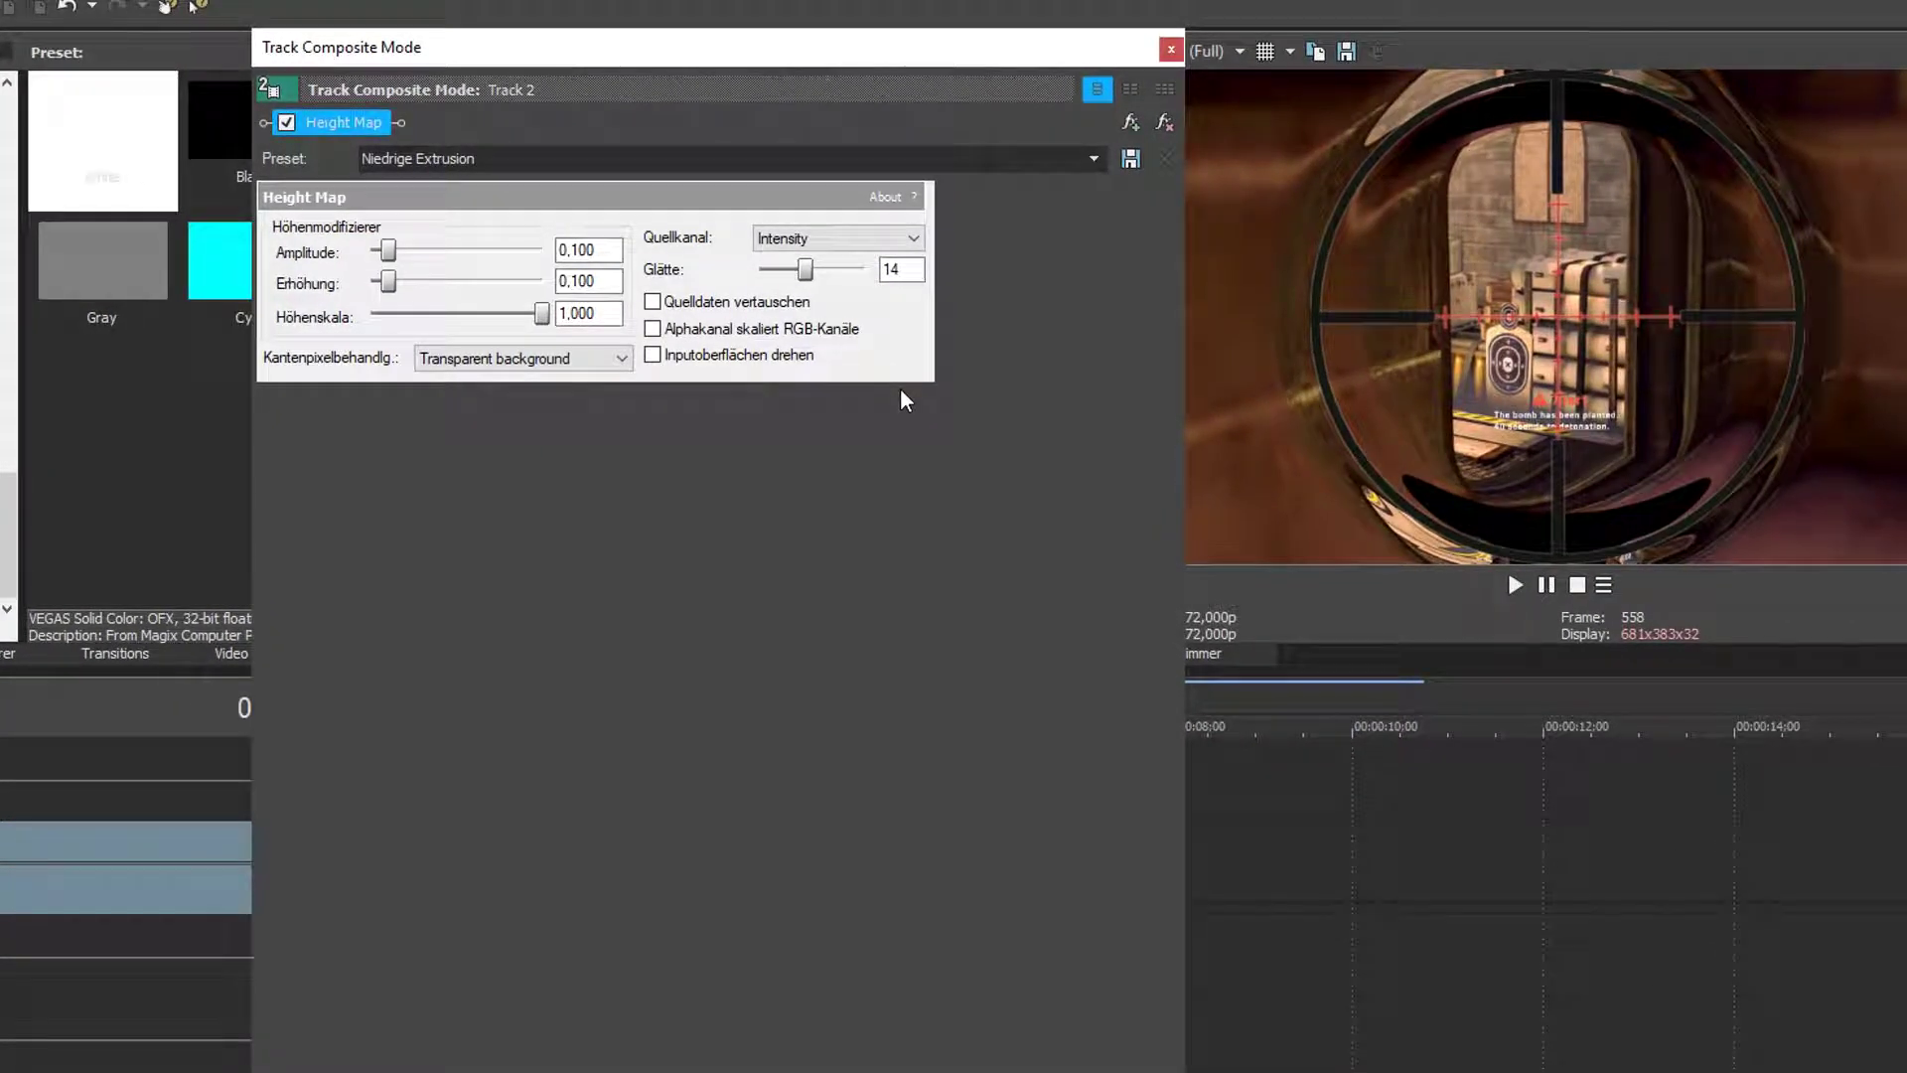
Set the Height Map's Amplitude to 0,015, Erhöhung to 0,174 and Höhenskala to 0,326
drag(711, 60, 435, 81)
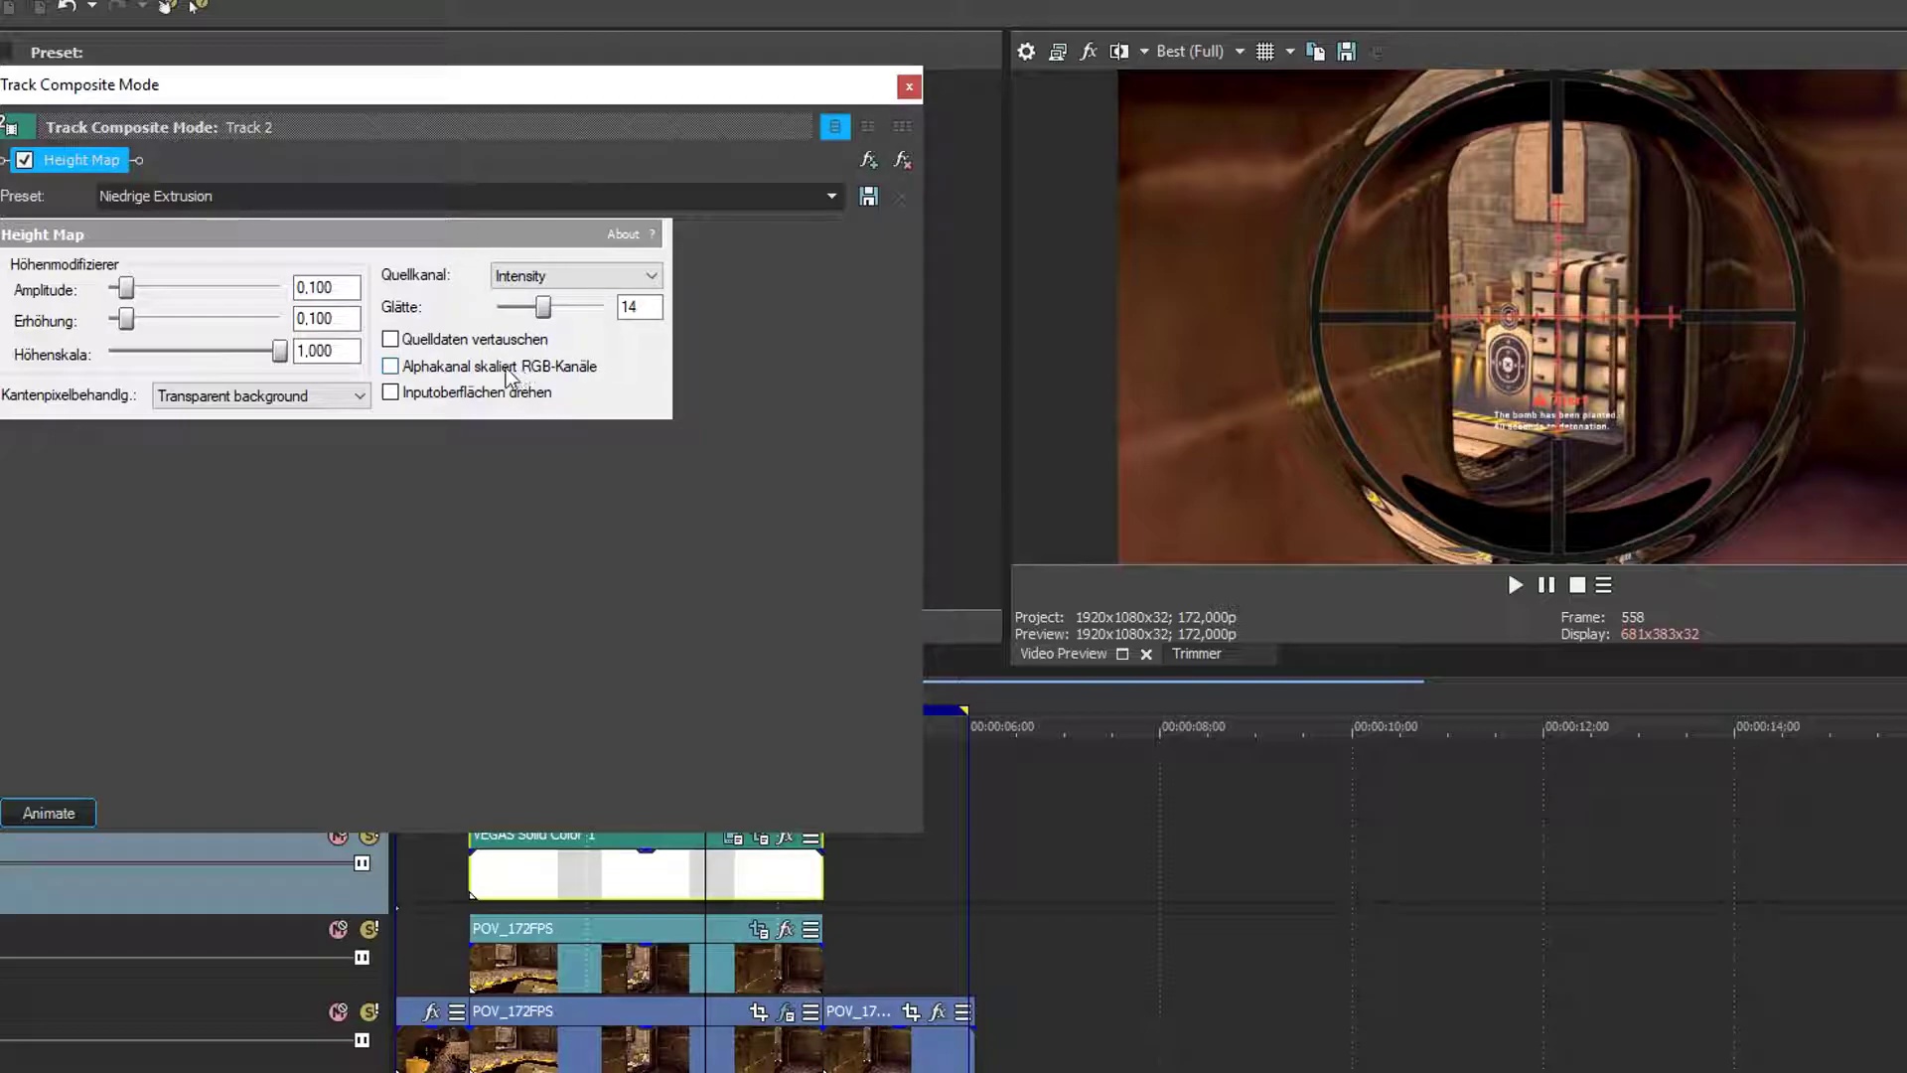
drag(128, 290, 113, 295)
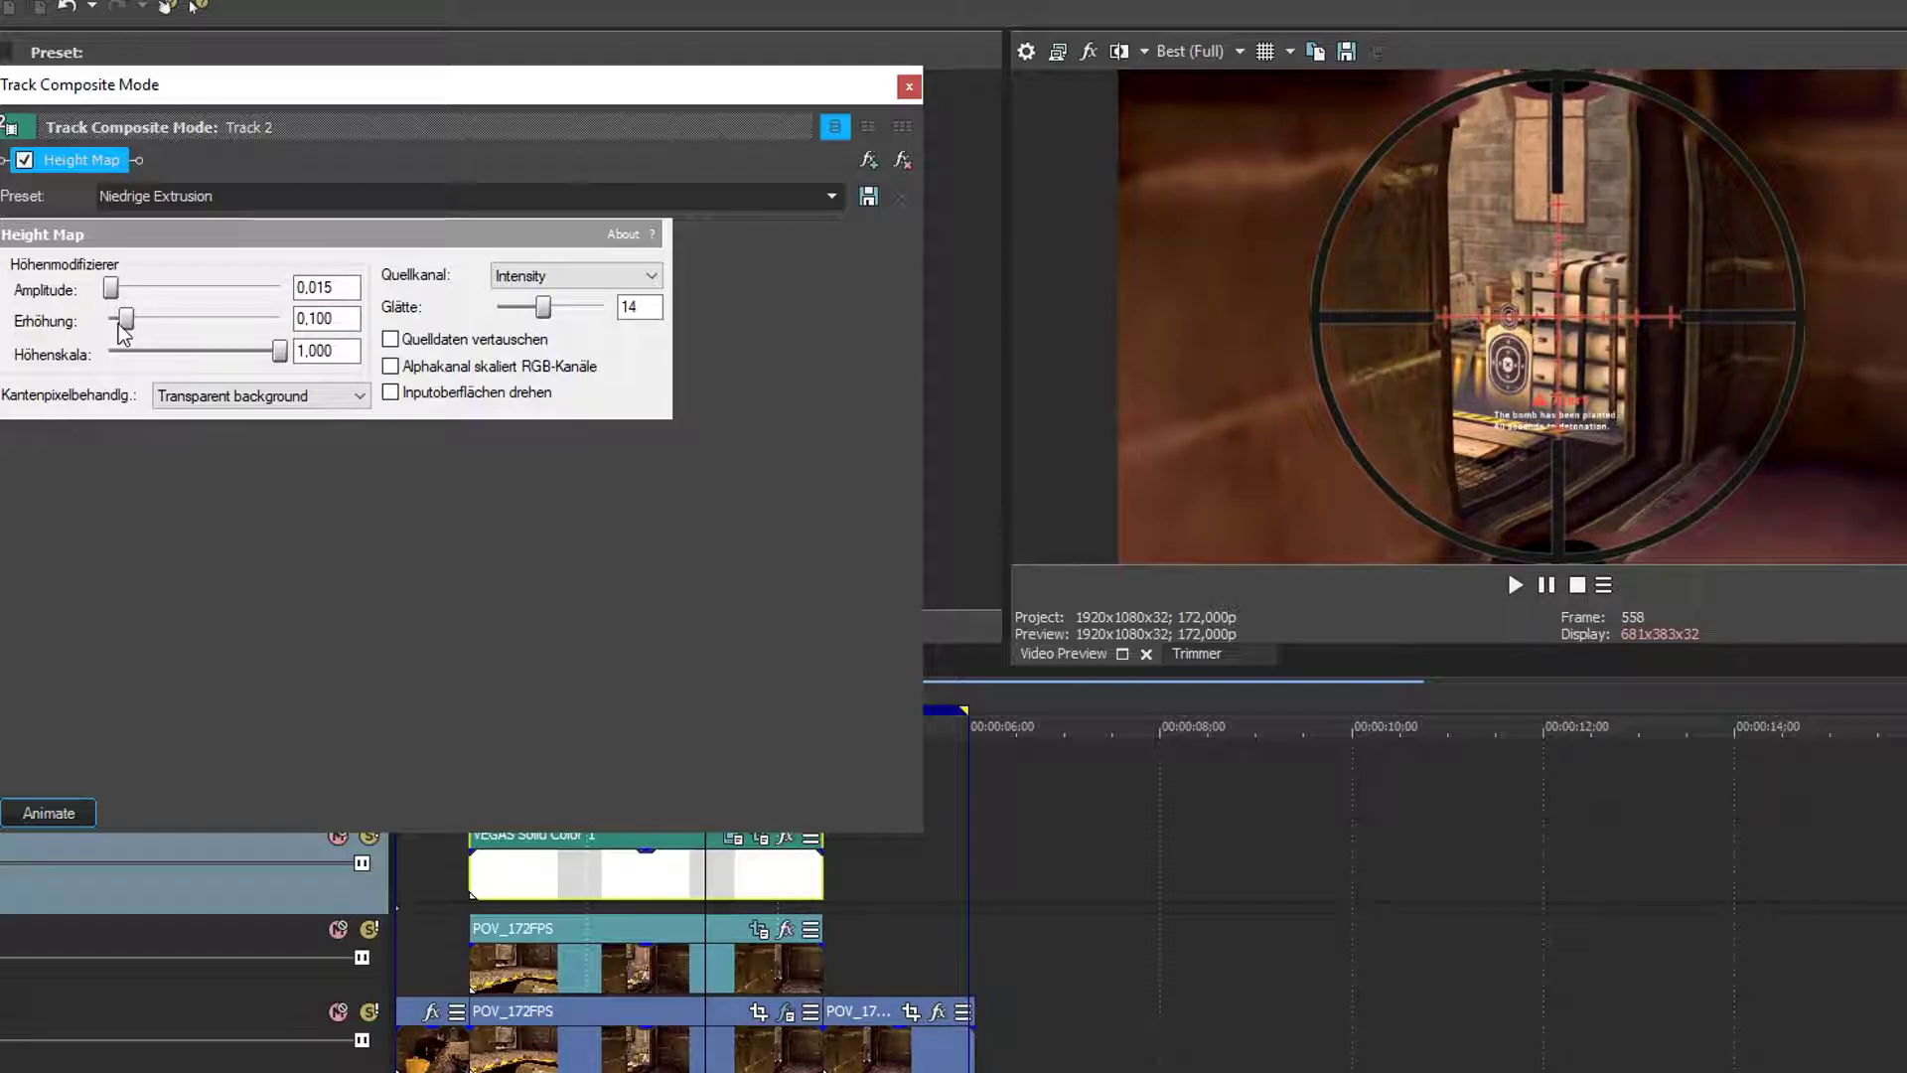
mouse_move(127, 328)
mouse_down()
mouse_move(180, 326)
mouse_move(139, 331)
mouse_up()
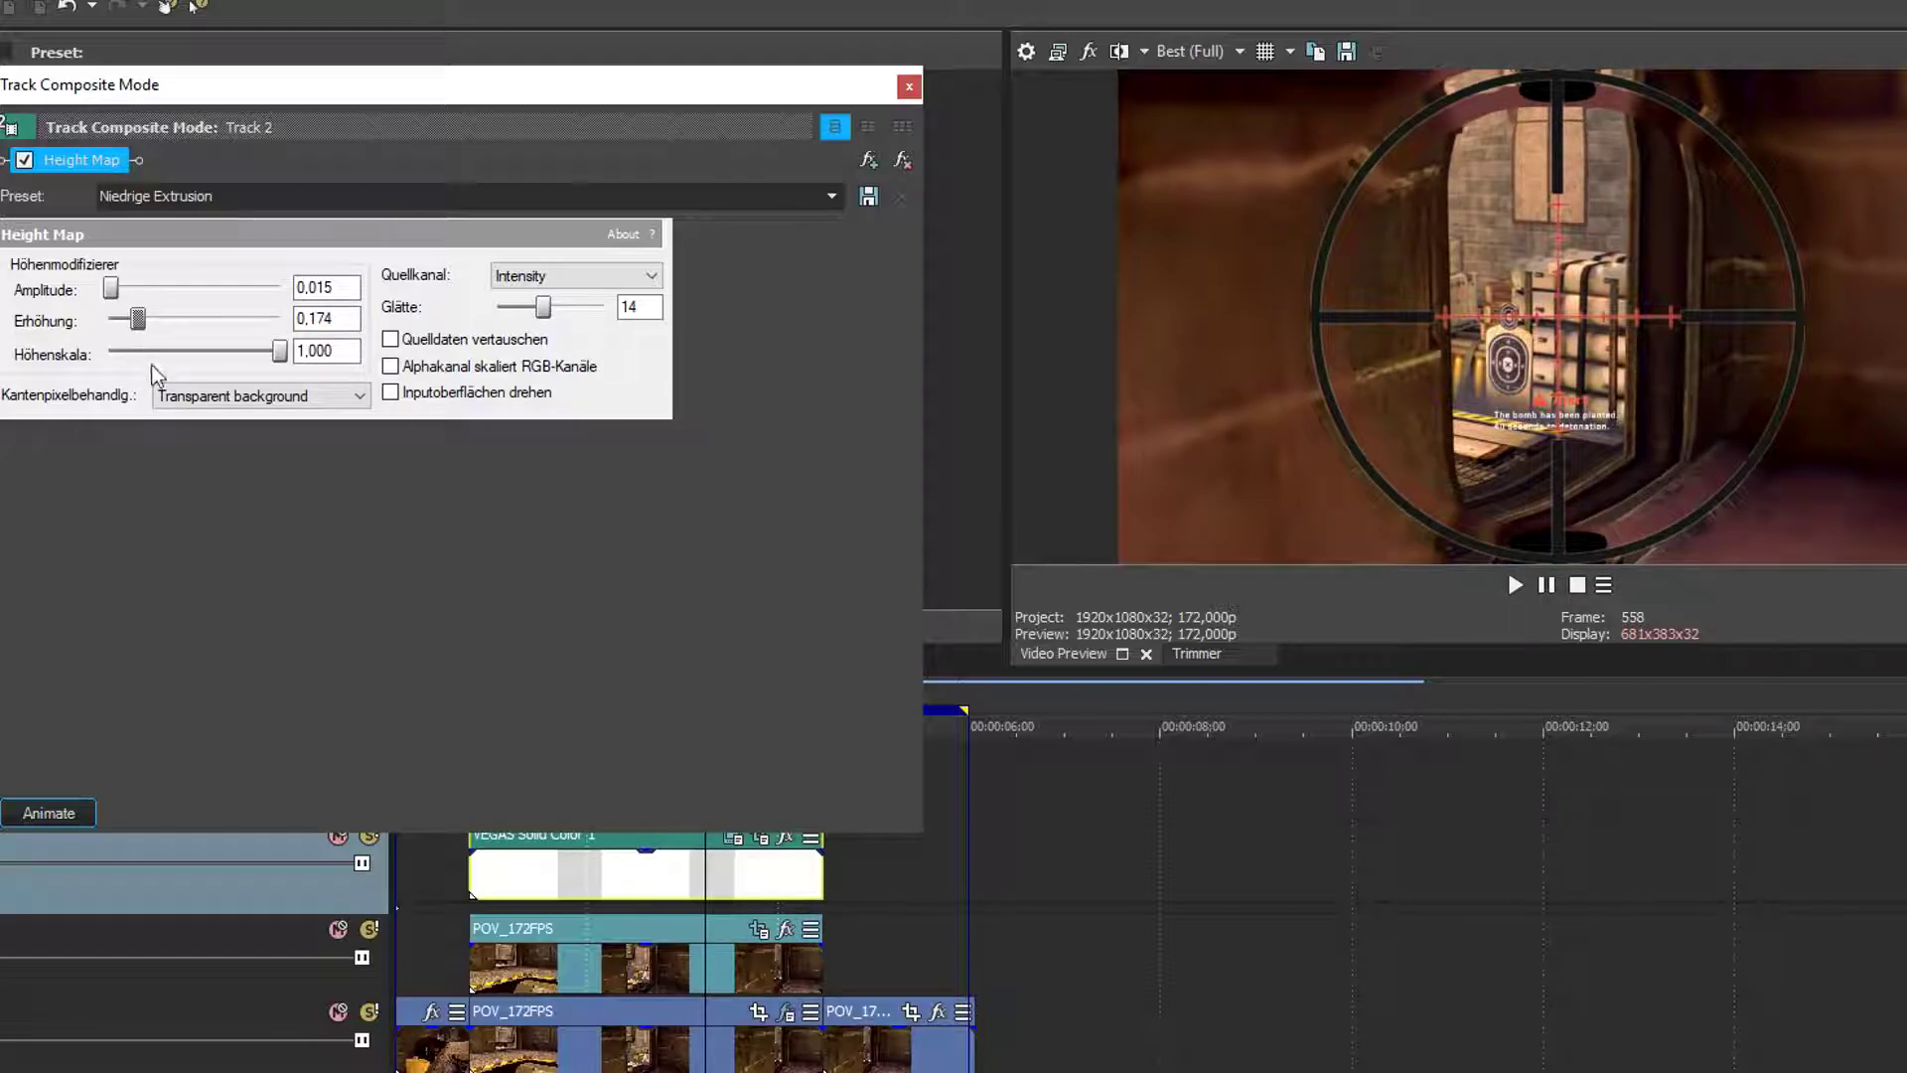
drag(280, 362, 166, 362)
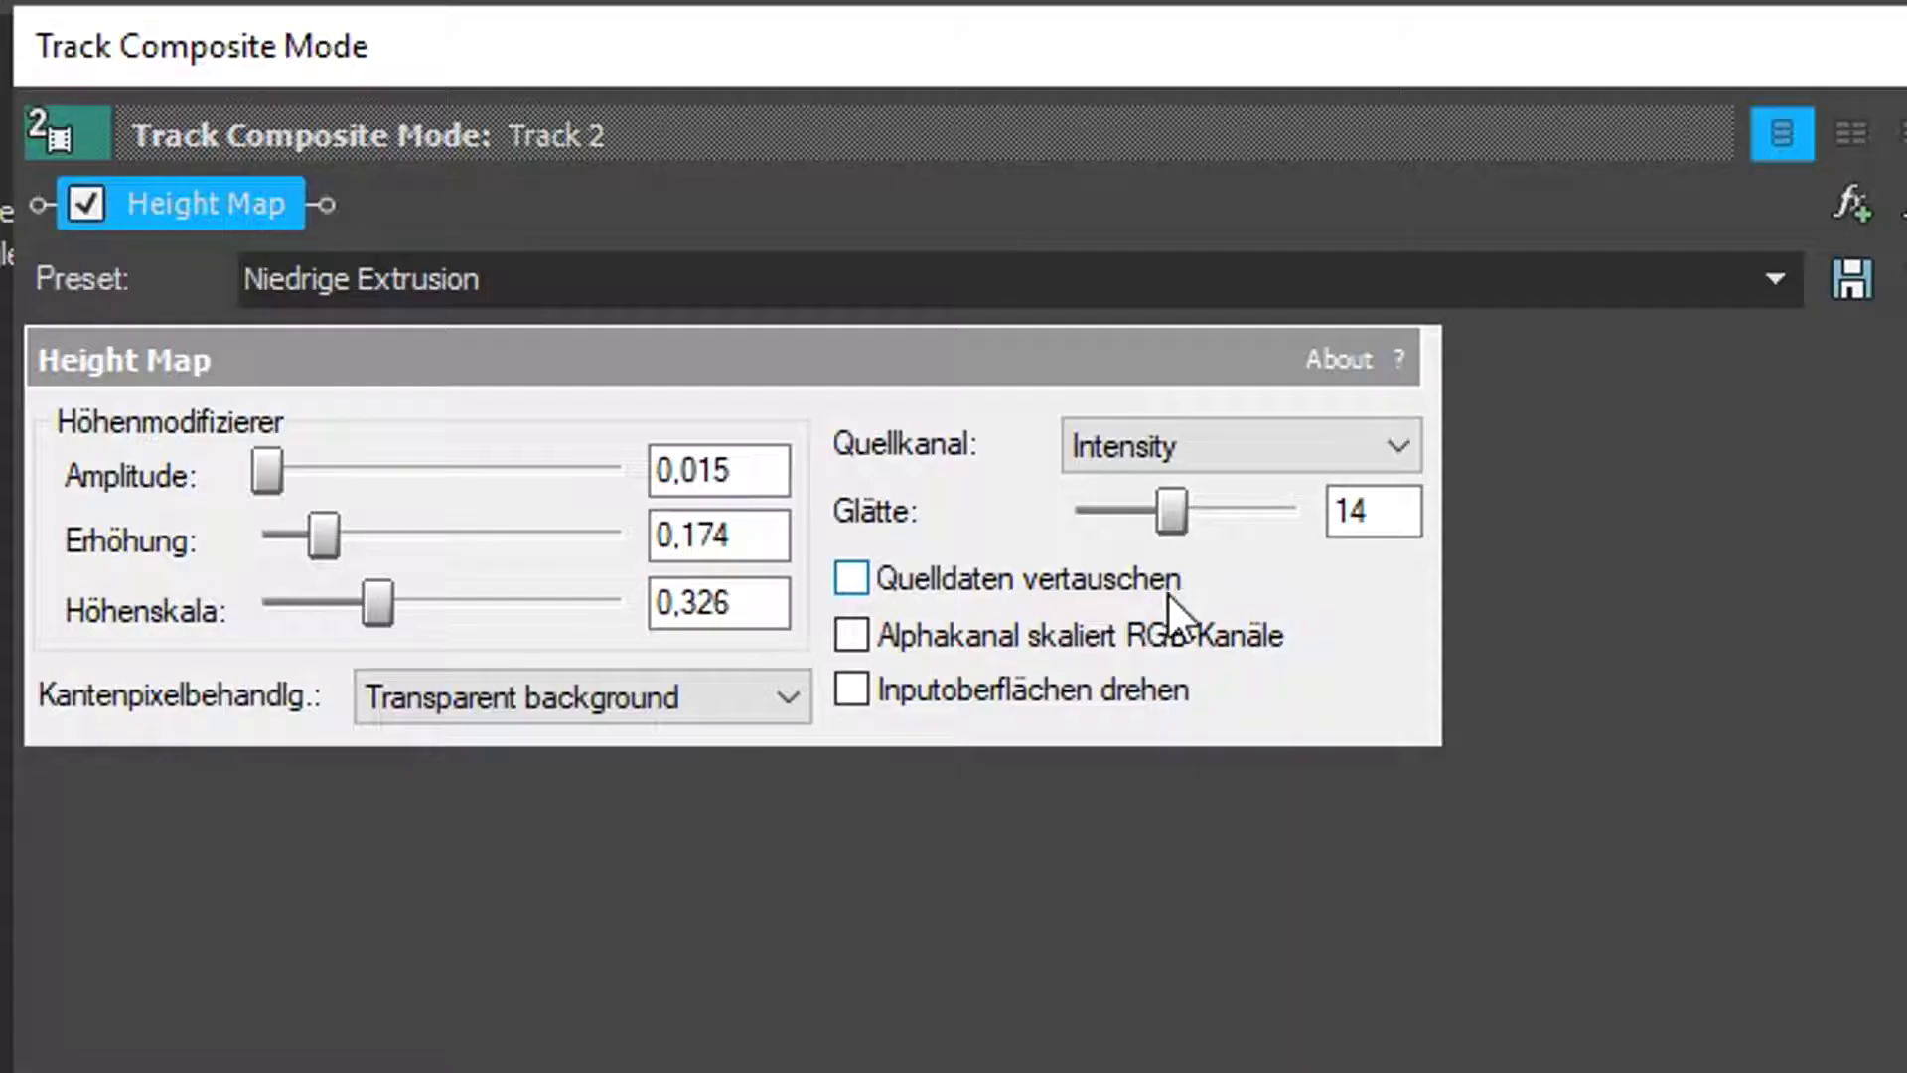
Set the Height Map's Glätte to 7 and its edge pixel handling to Wrap pixels around
drag(1279, 505, 1129, 510)
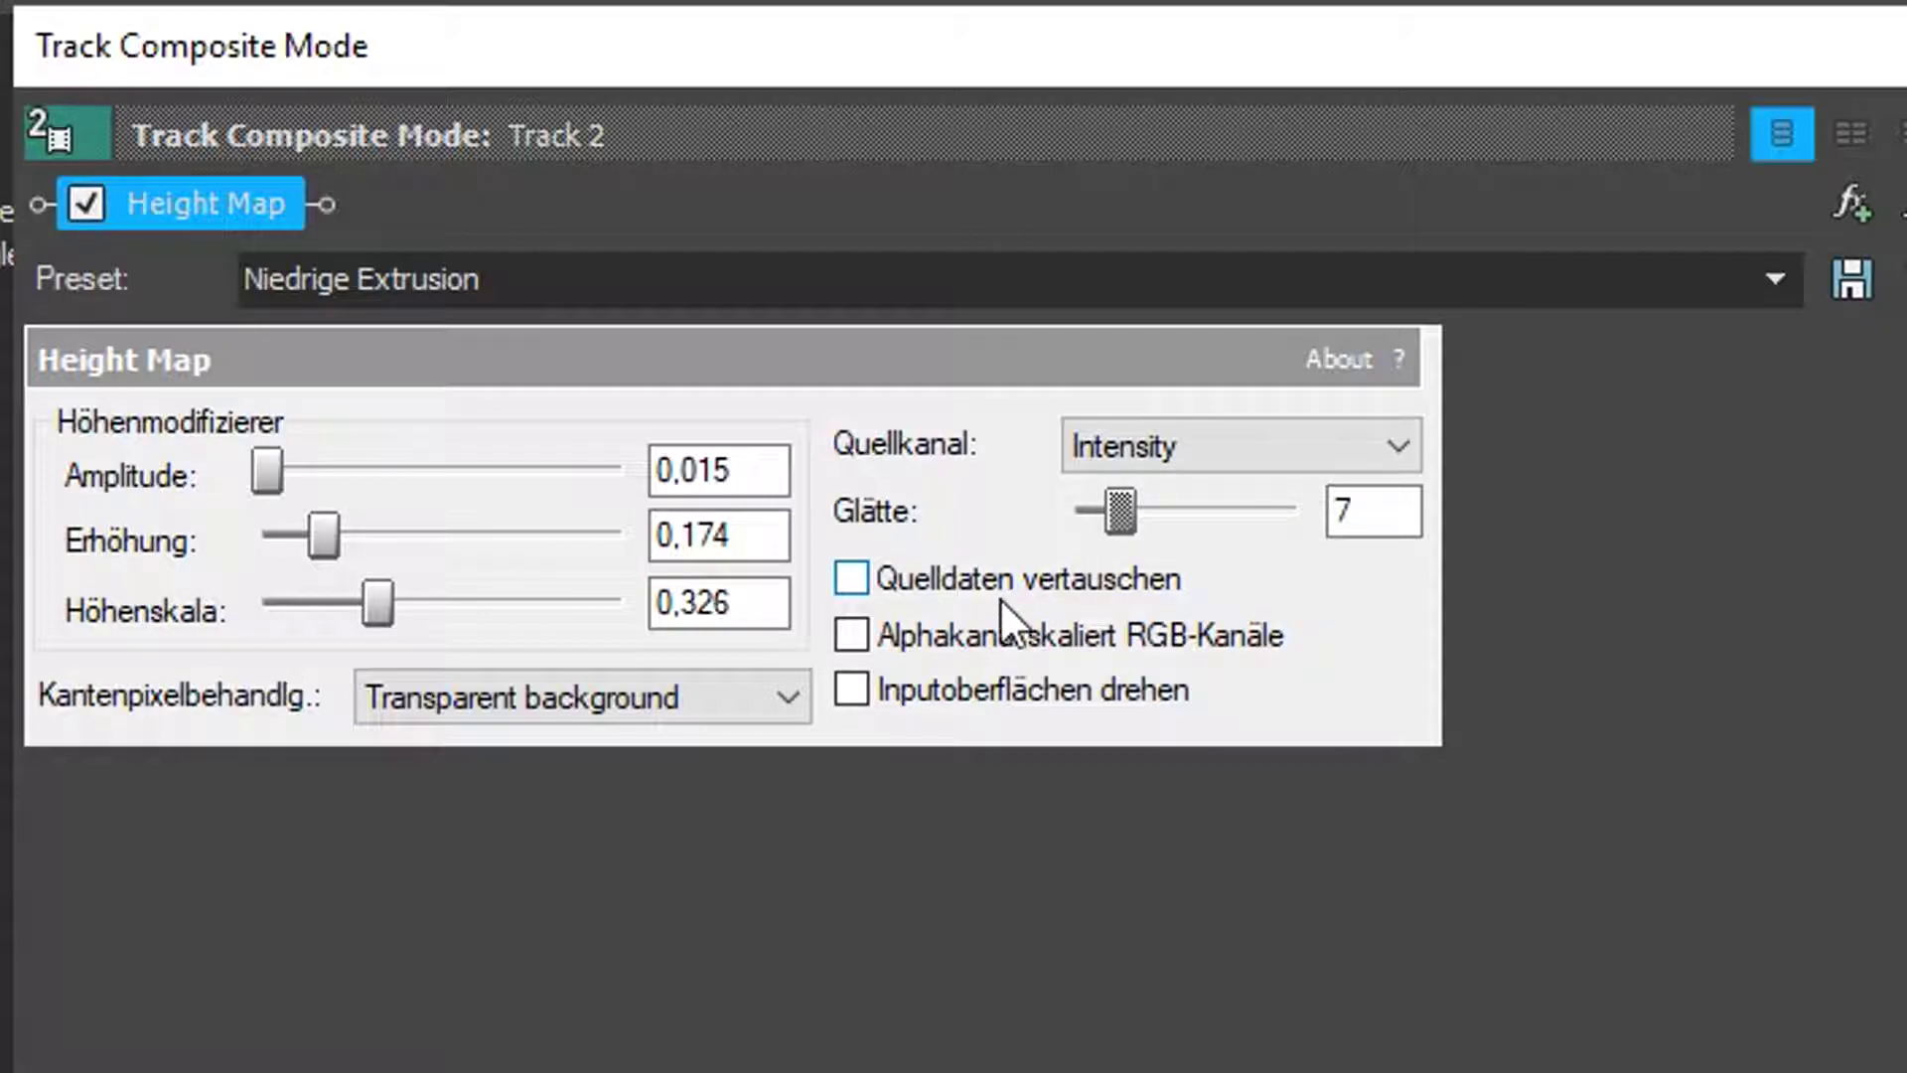
click(641, 691)
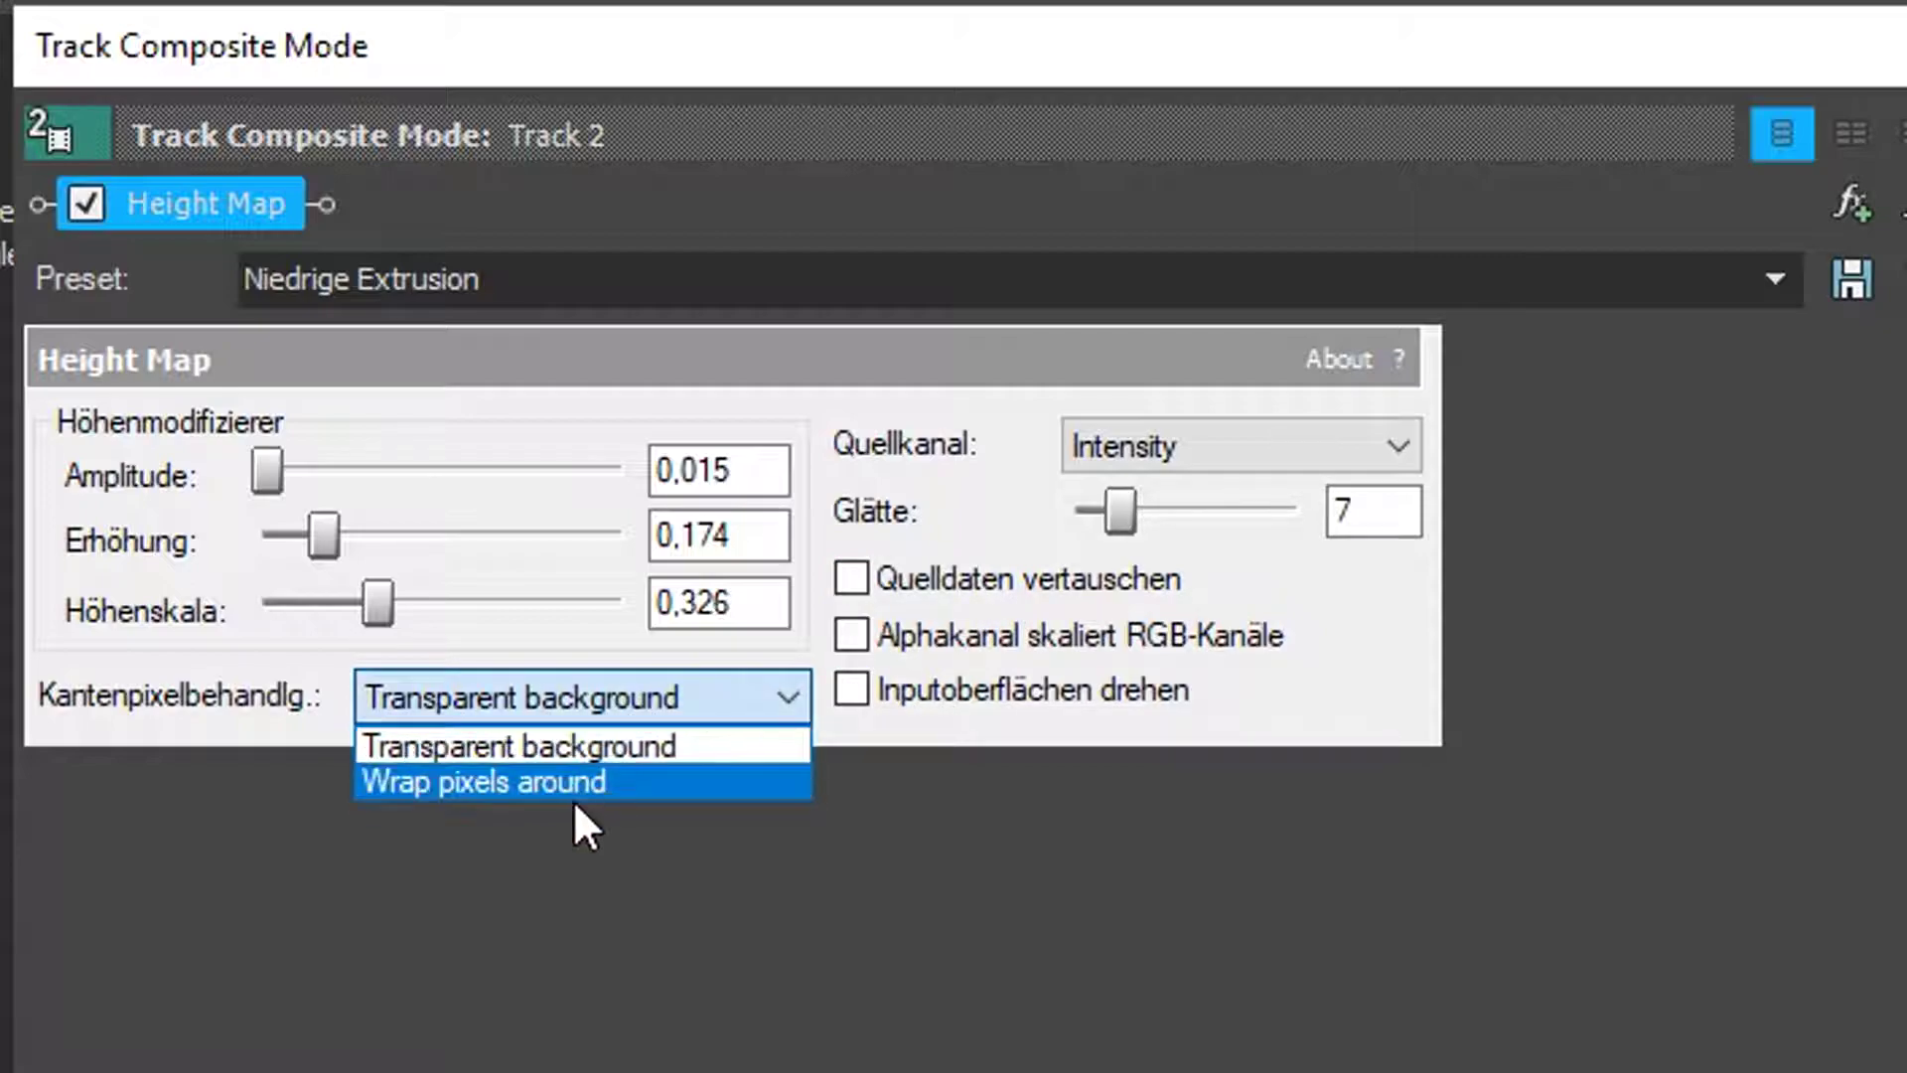
click(571, 782)
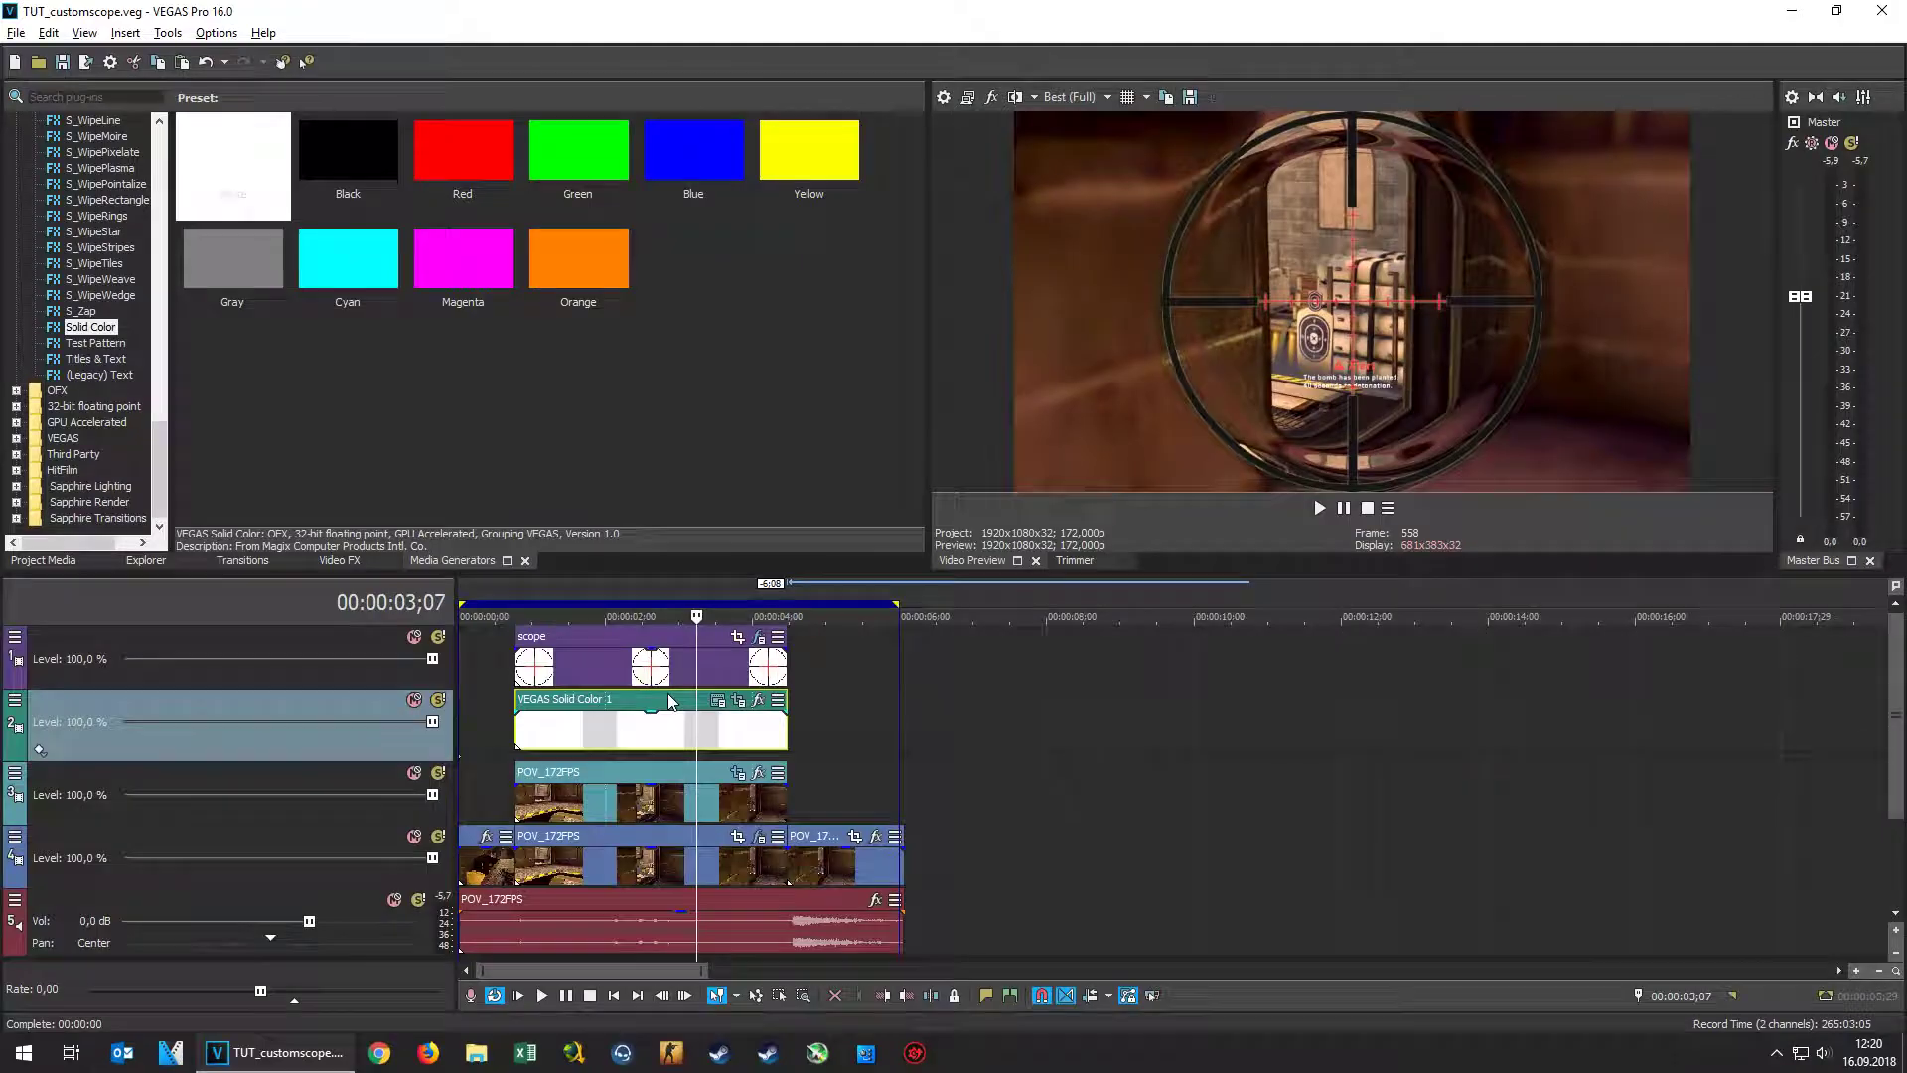
Add the VEGAS Color Corrector effect to the masked POV_172FPS scope-view event on track 3
click(759, 776)
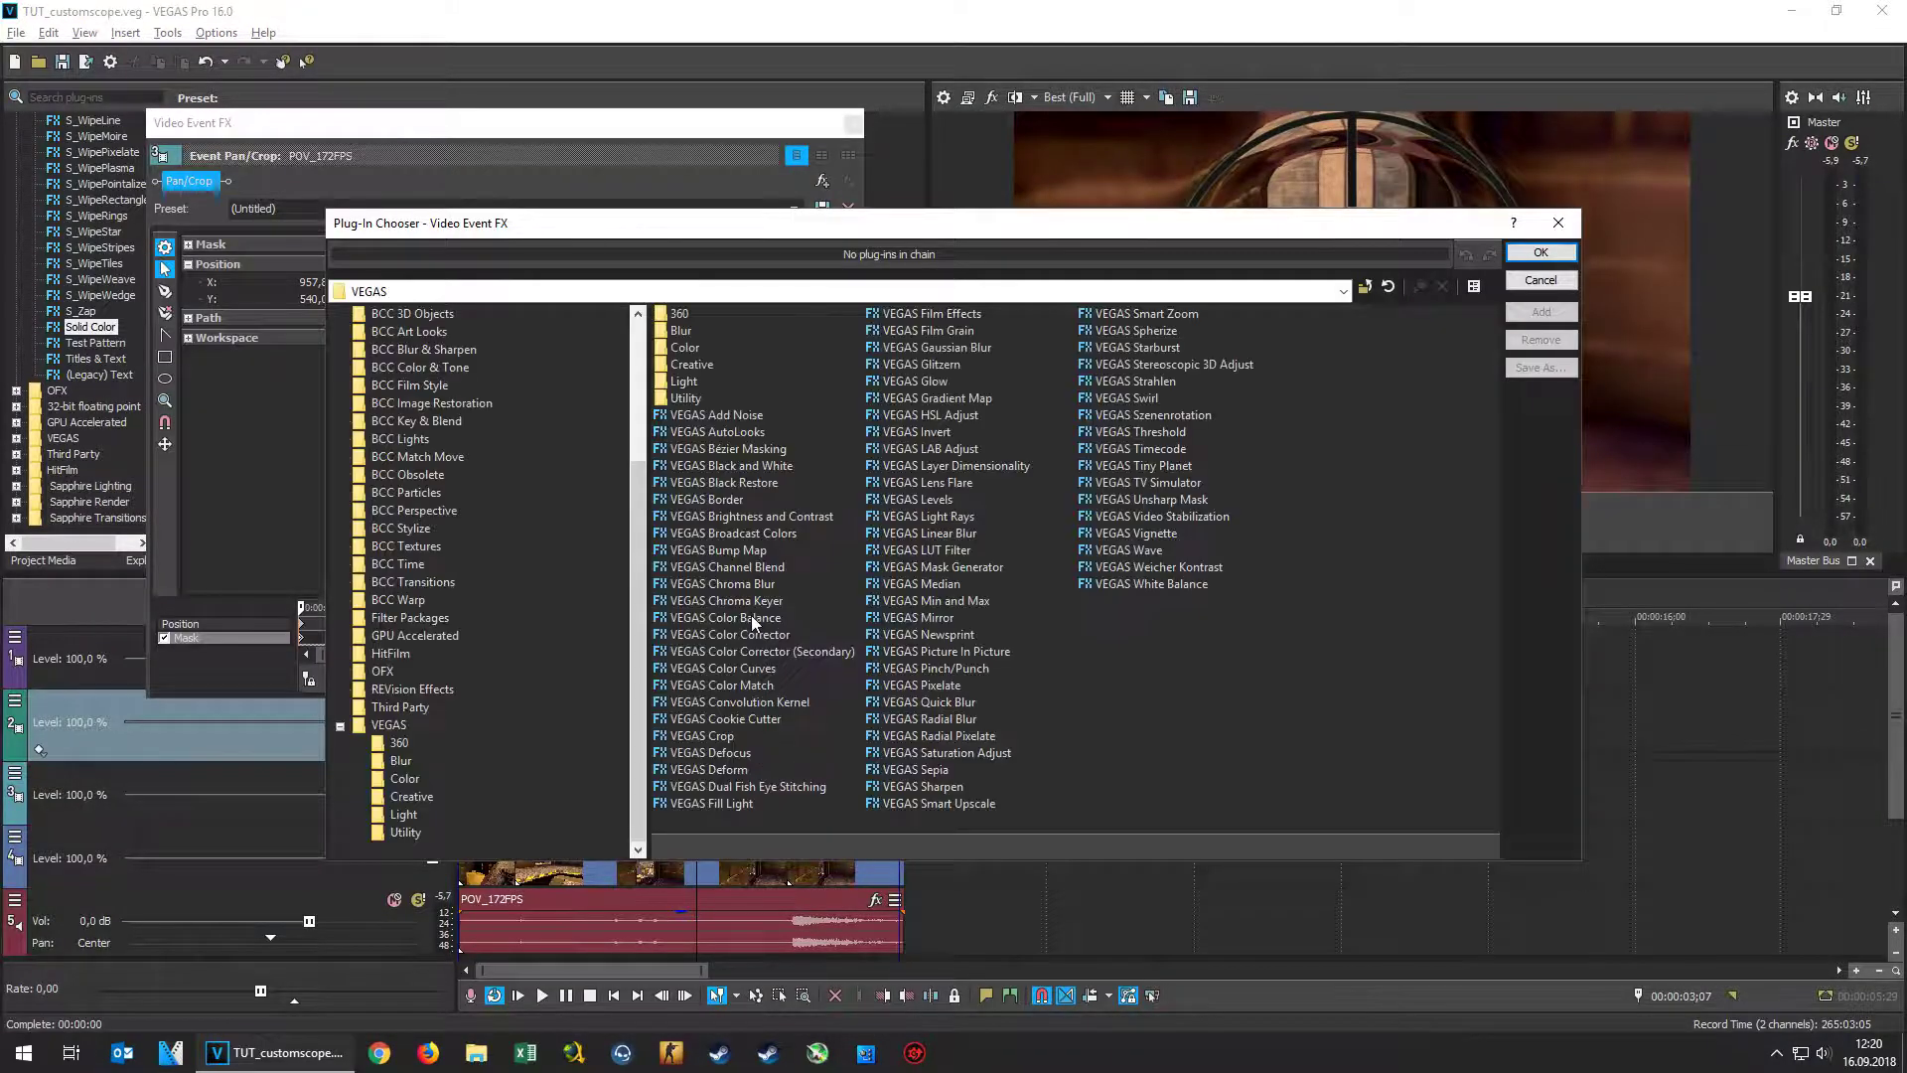
double_click(755, 639)
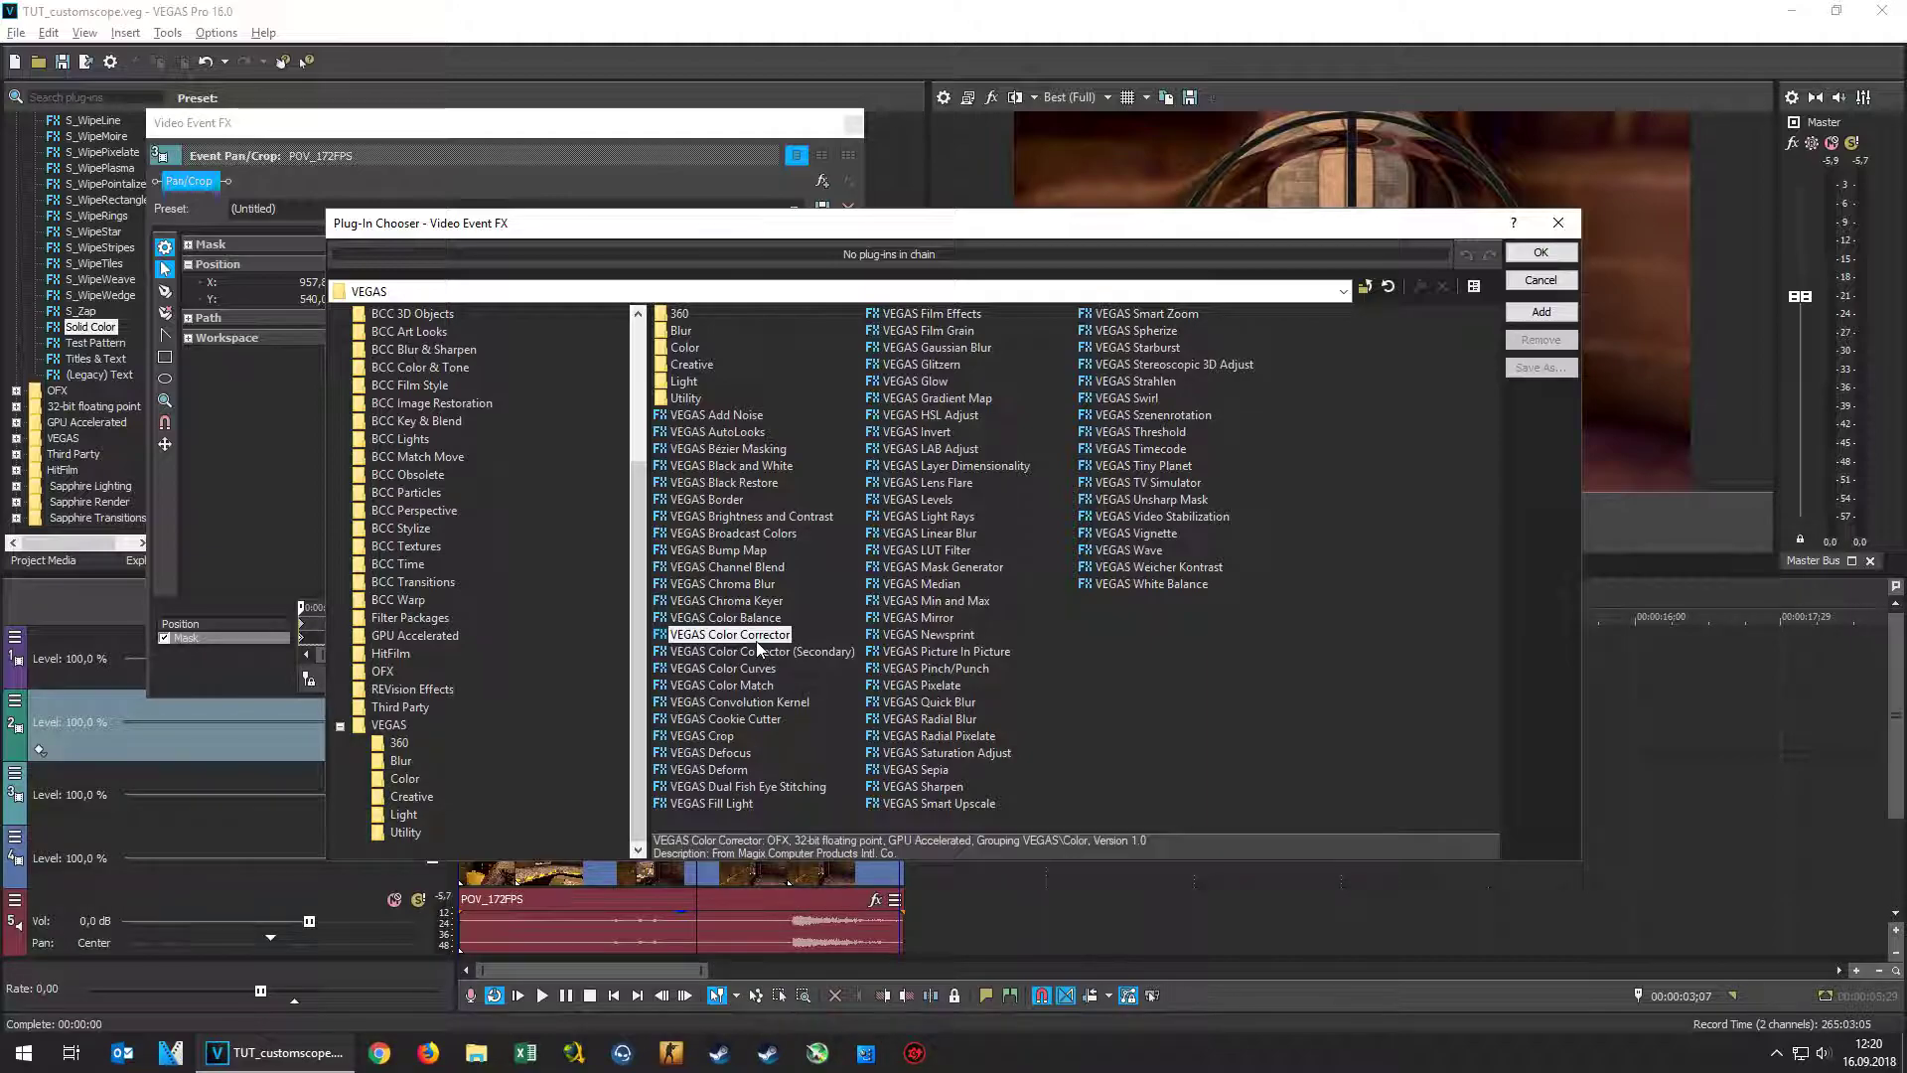
click(1540, 252)
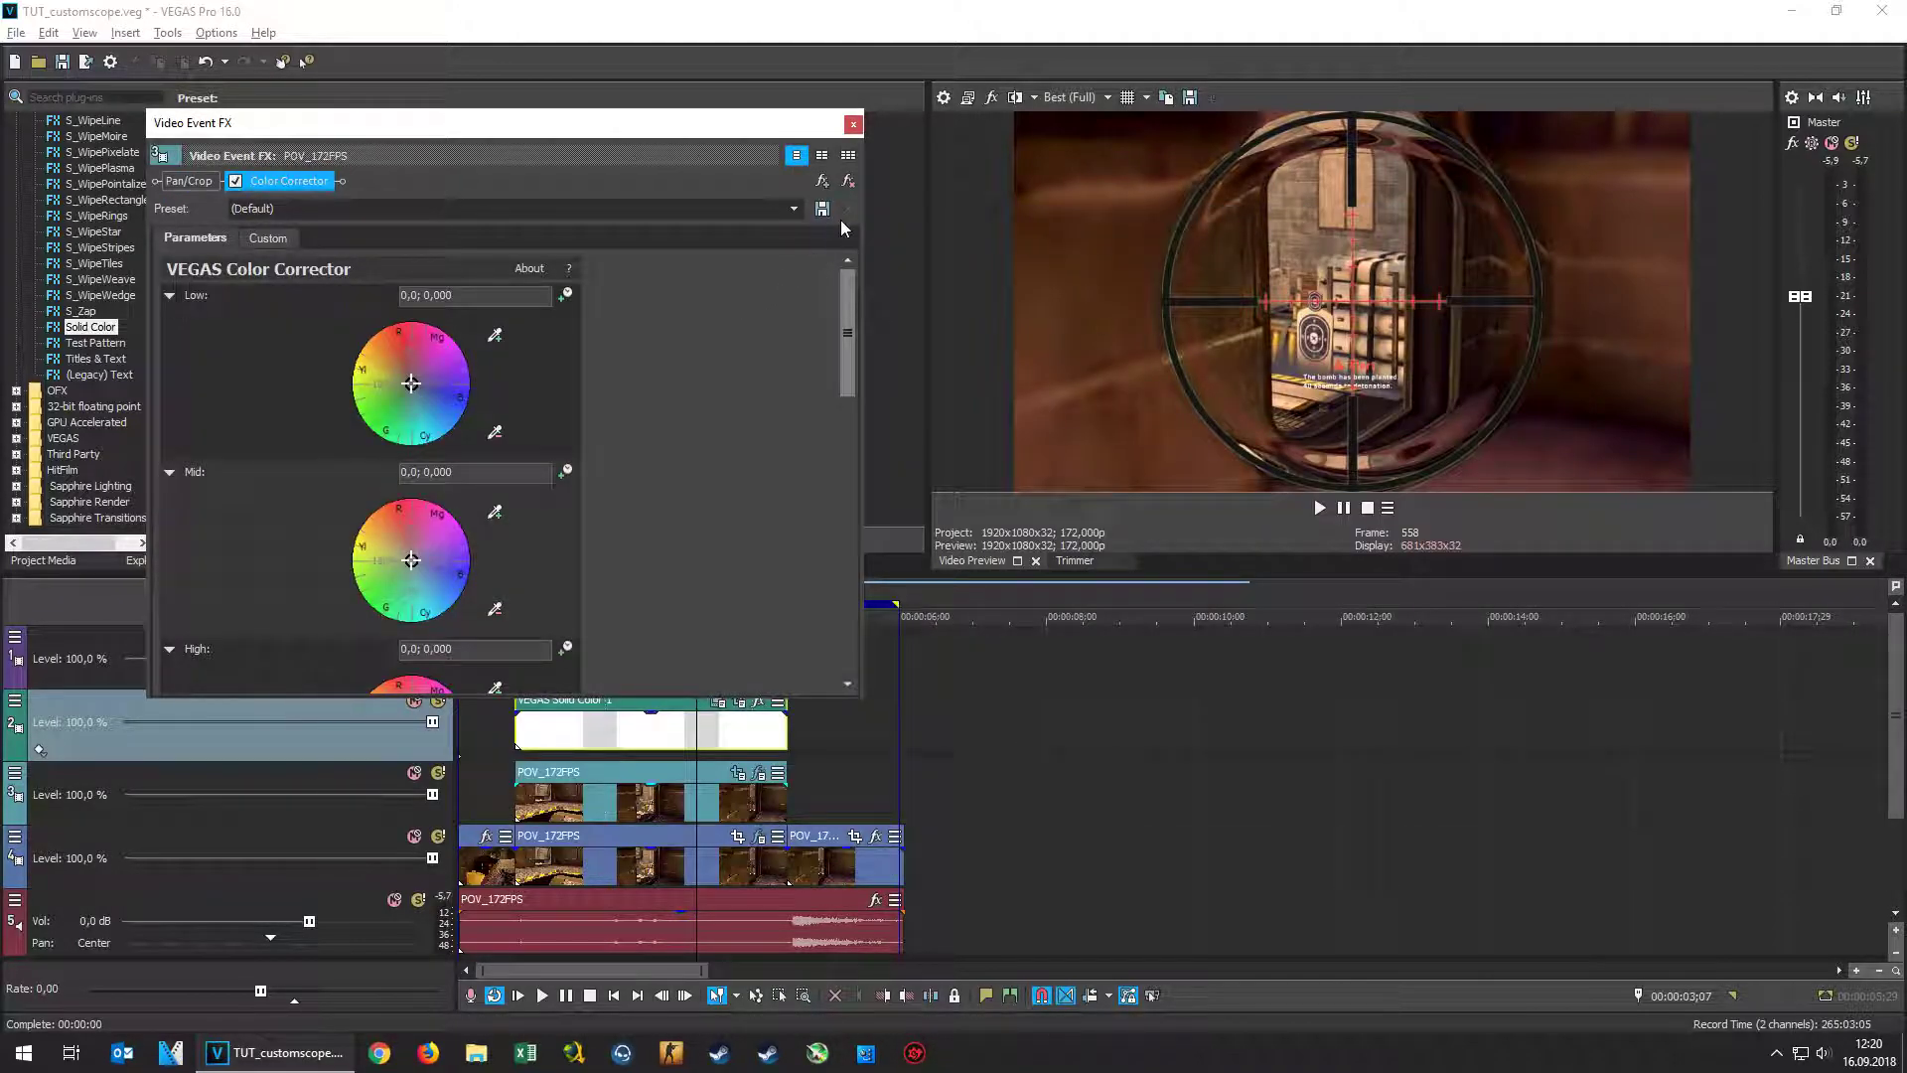
Compare the Color Corrector presets, apply Remove Yellow Cast to the scope view and raise the saturation slightly
click(795, 210)
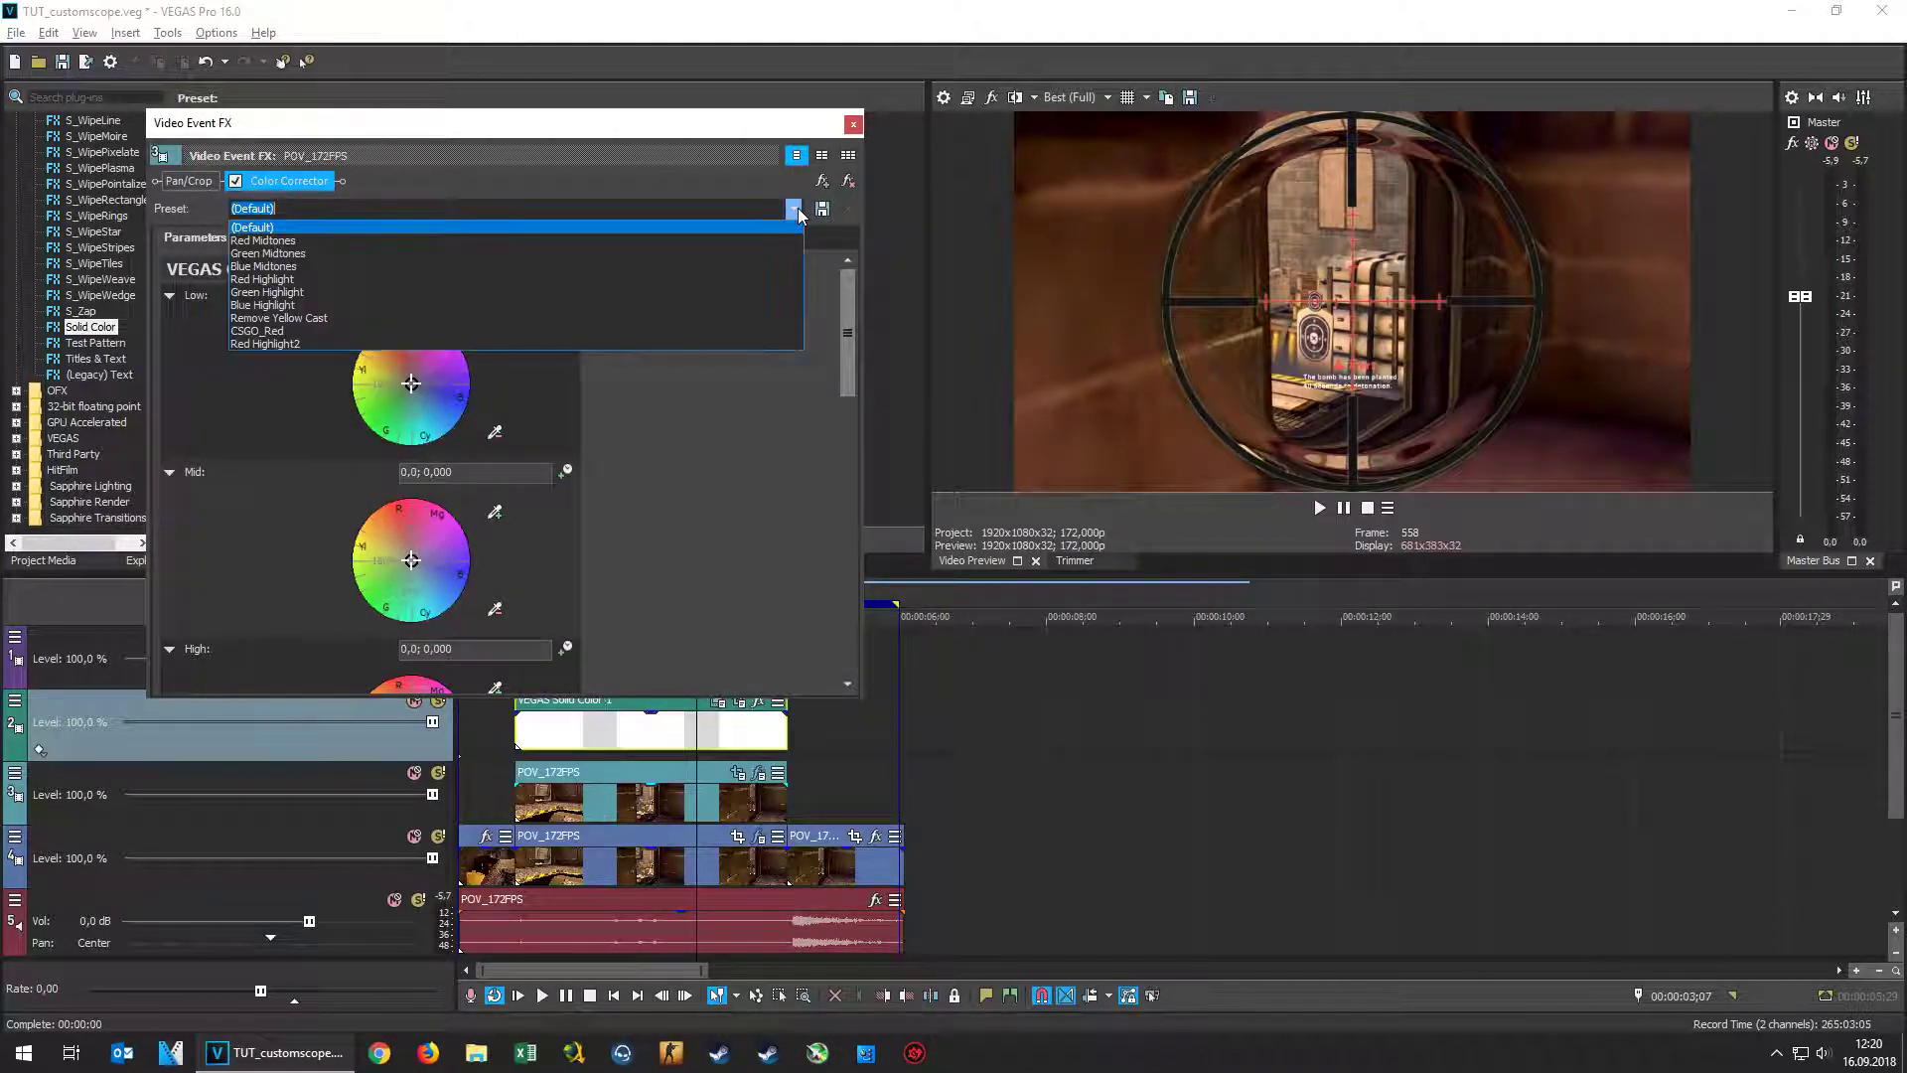
click(741, 239)
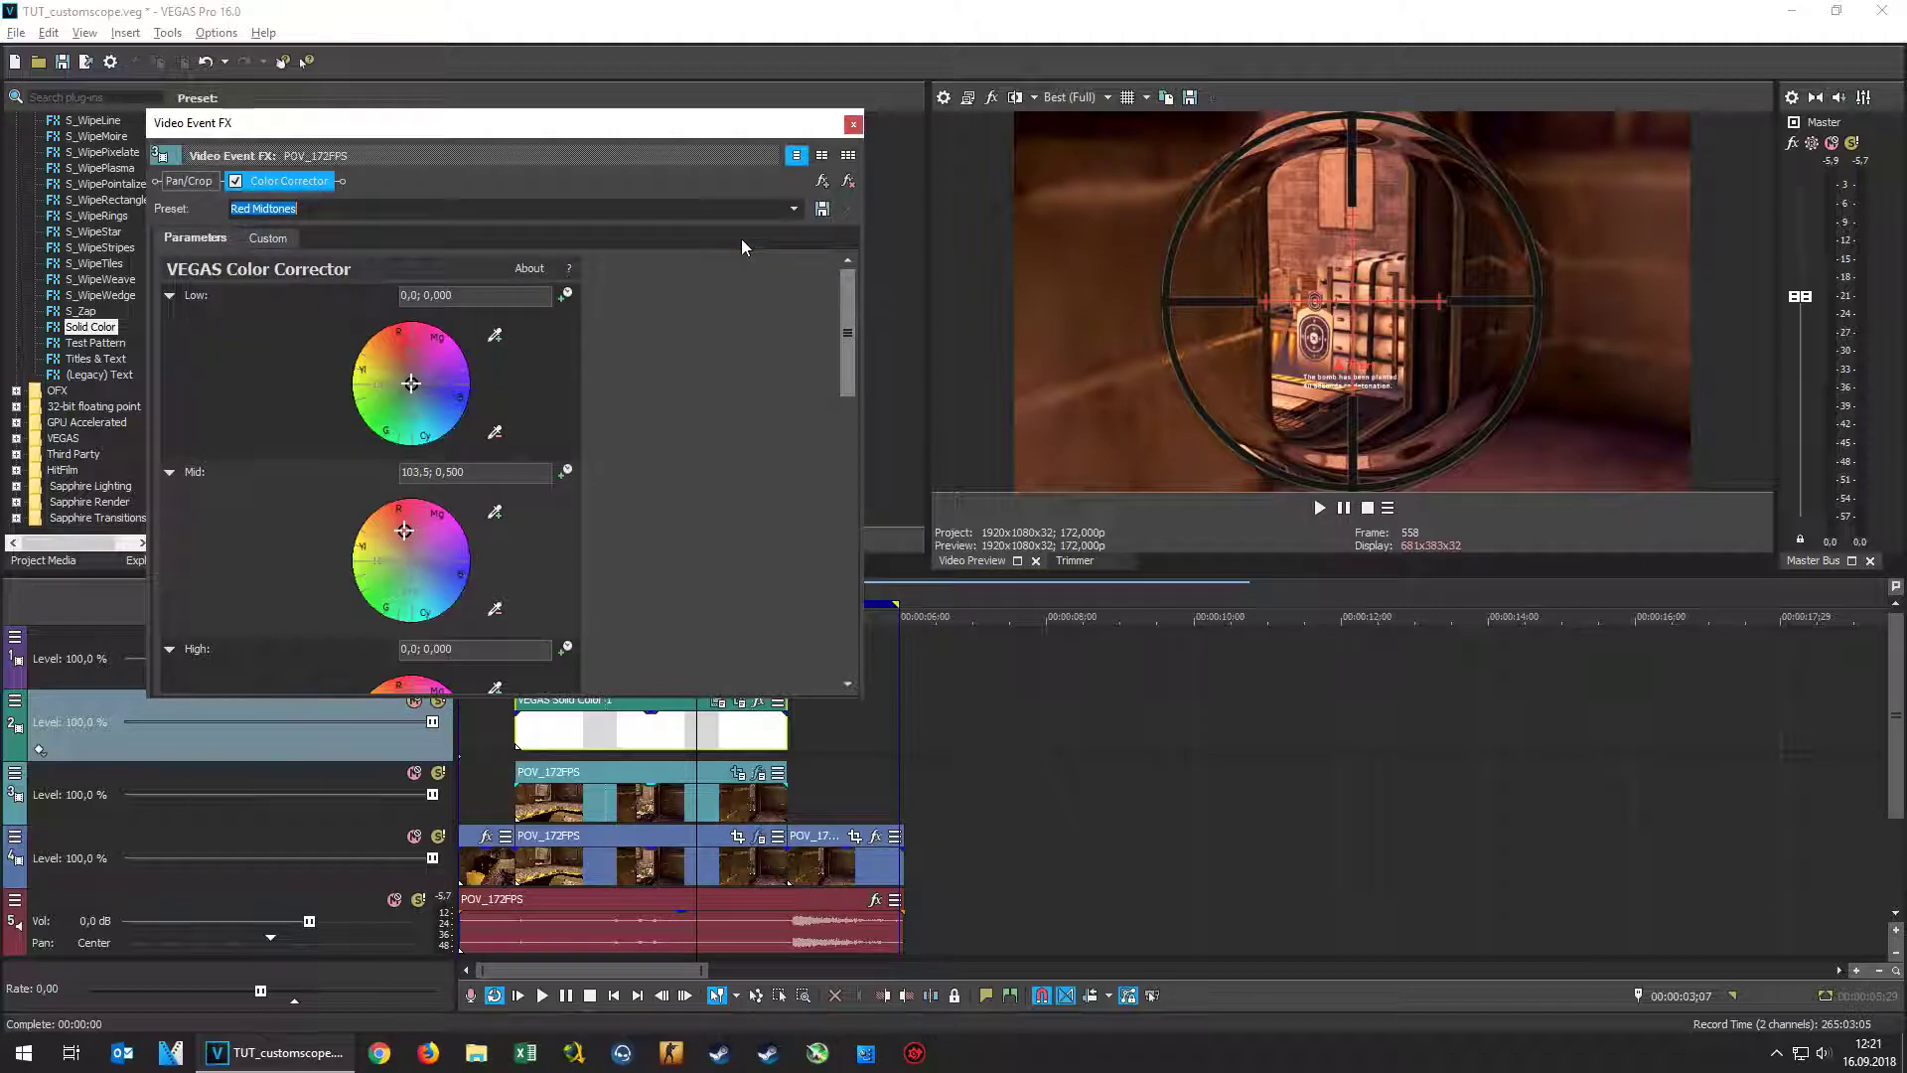
key(Down)
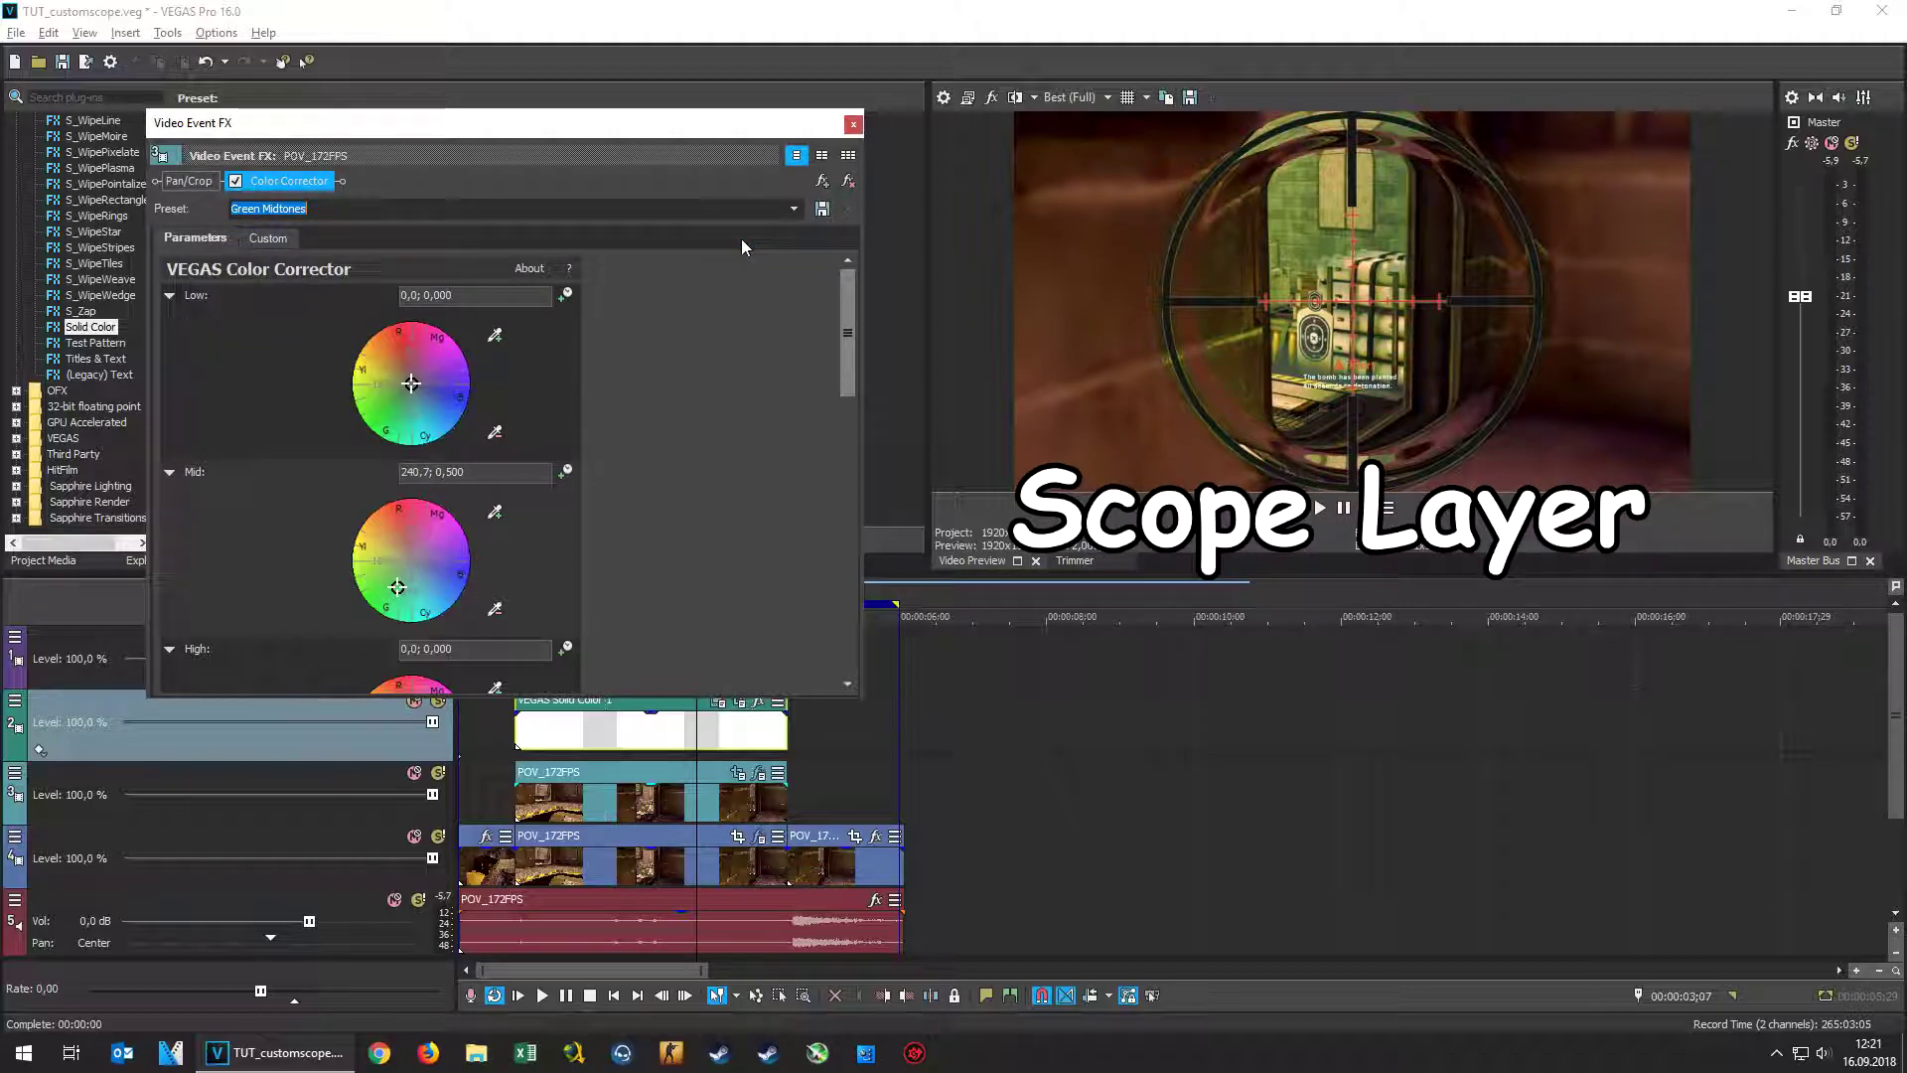
key(Down)
key(Down)
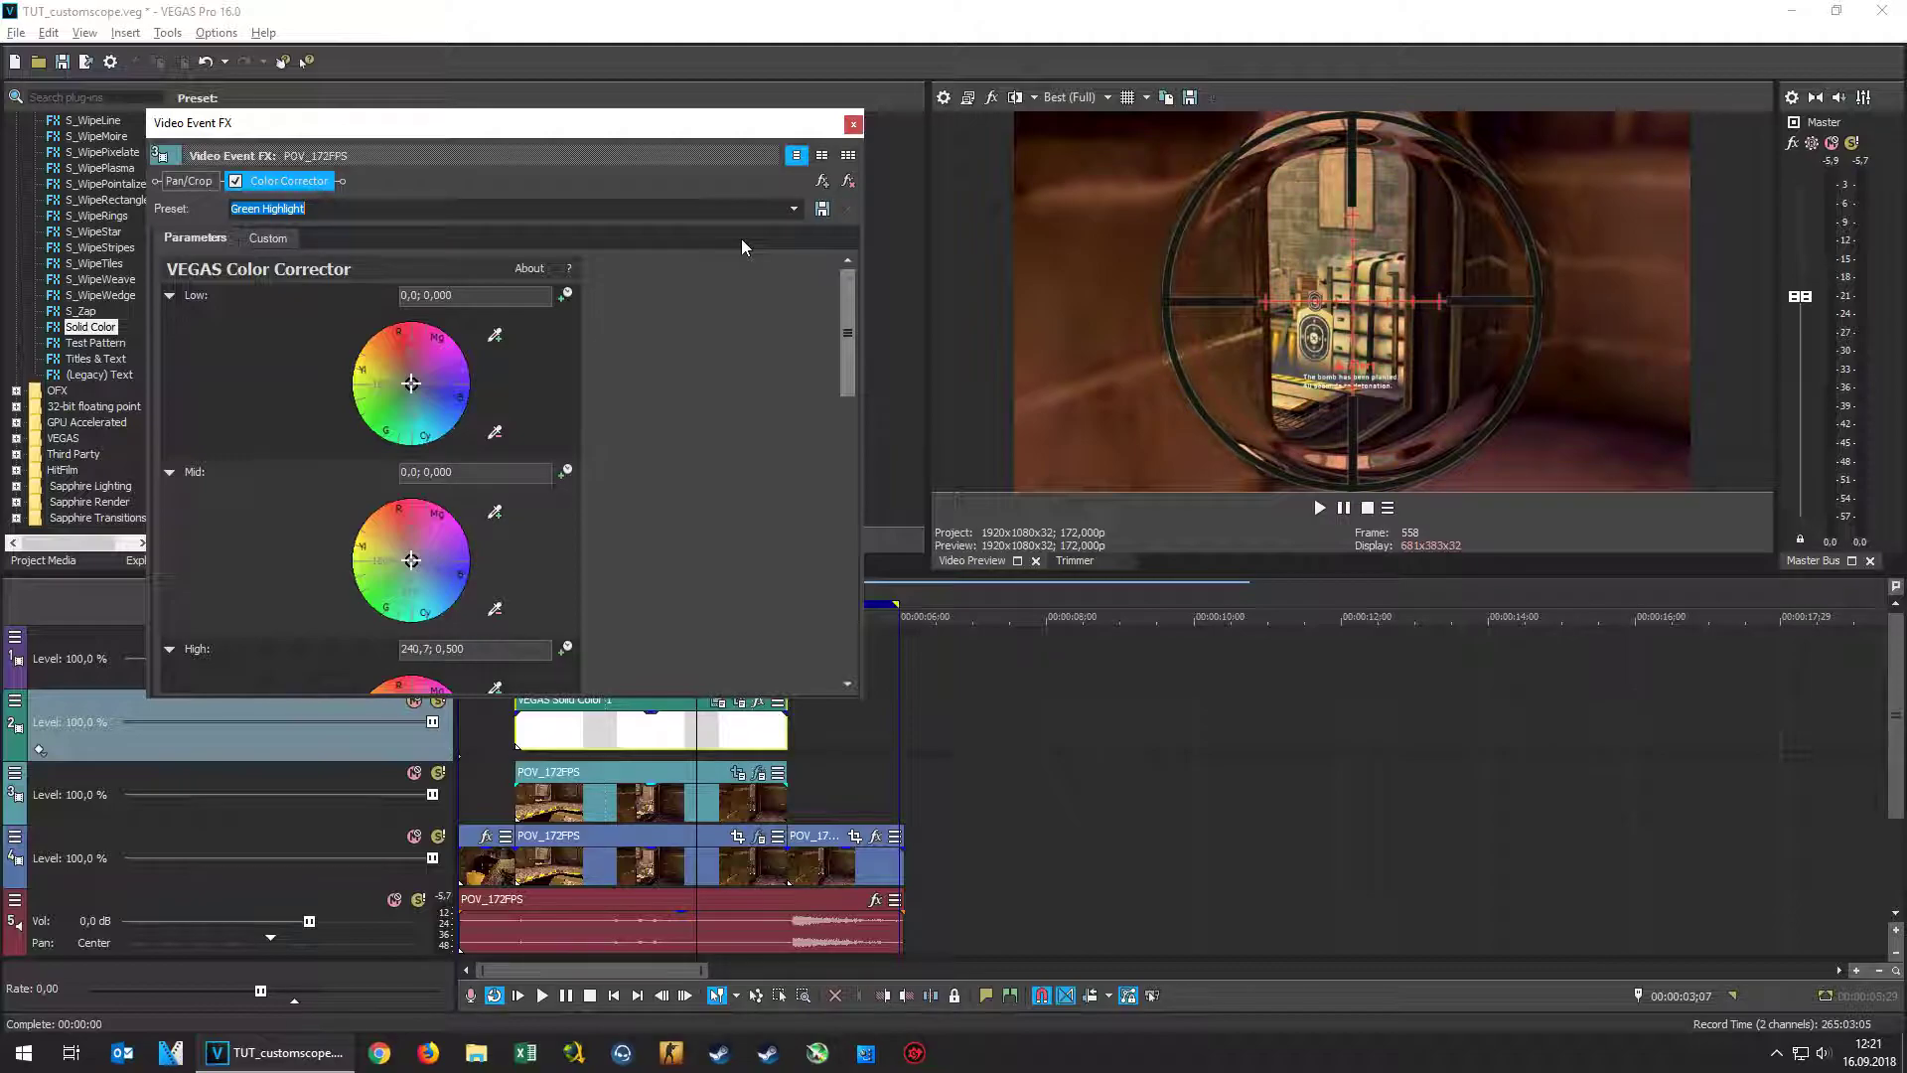
key(Down)
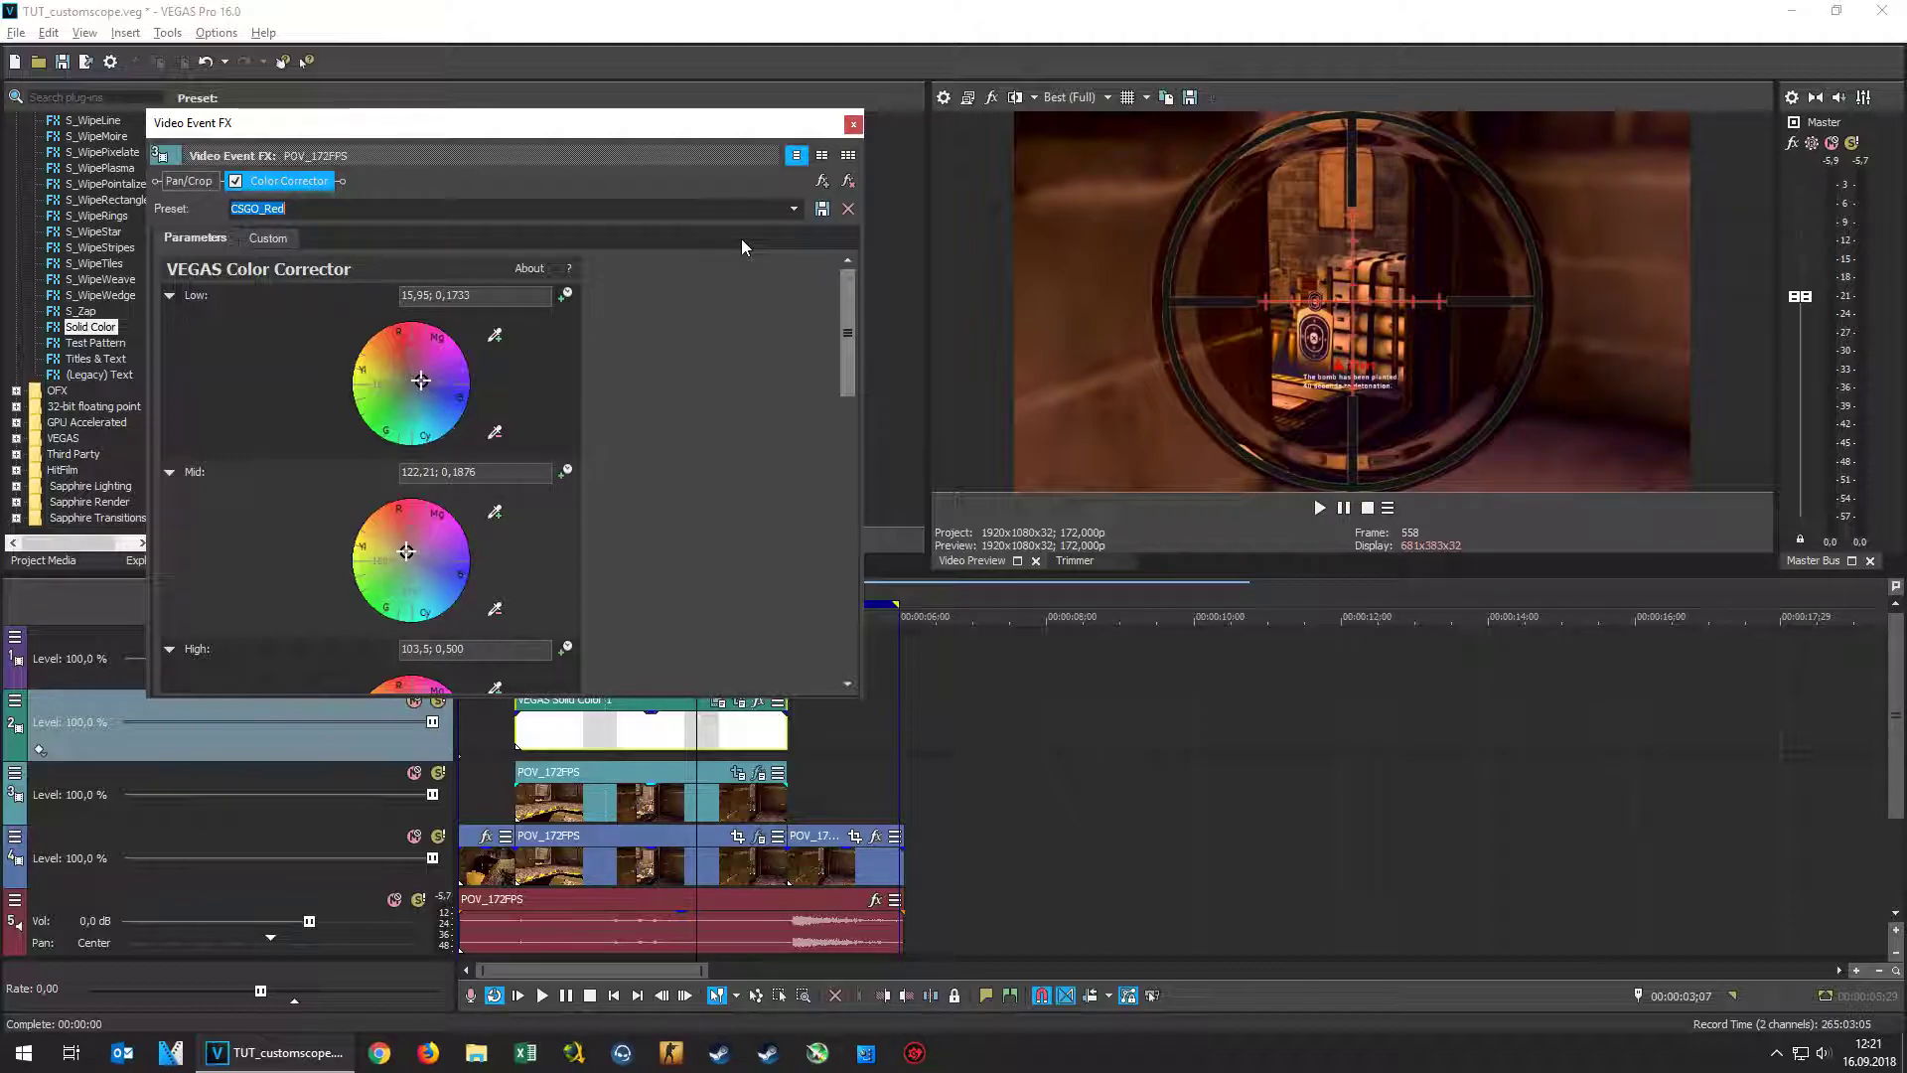
key(Down)
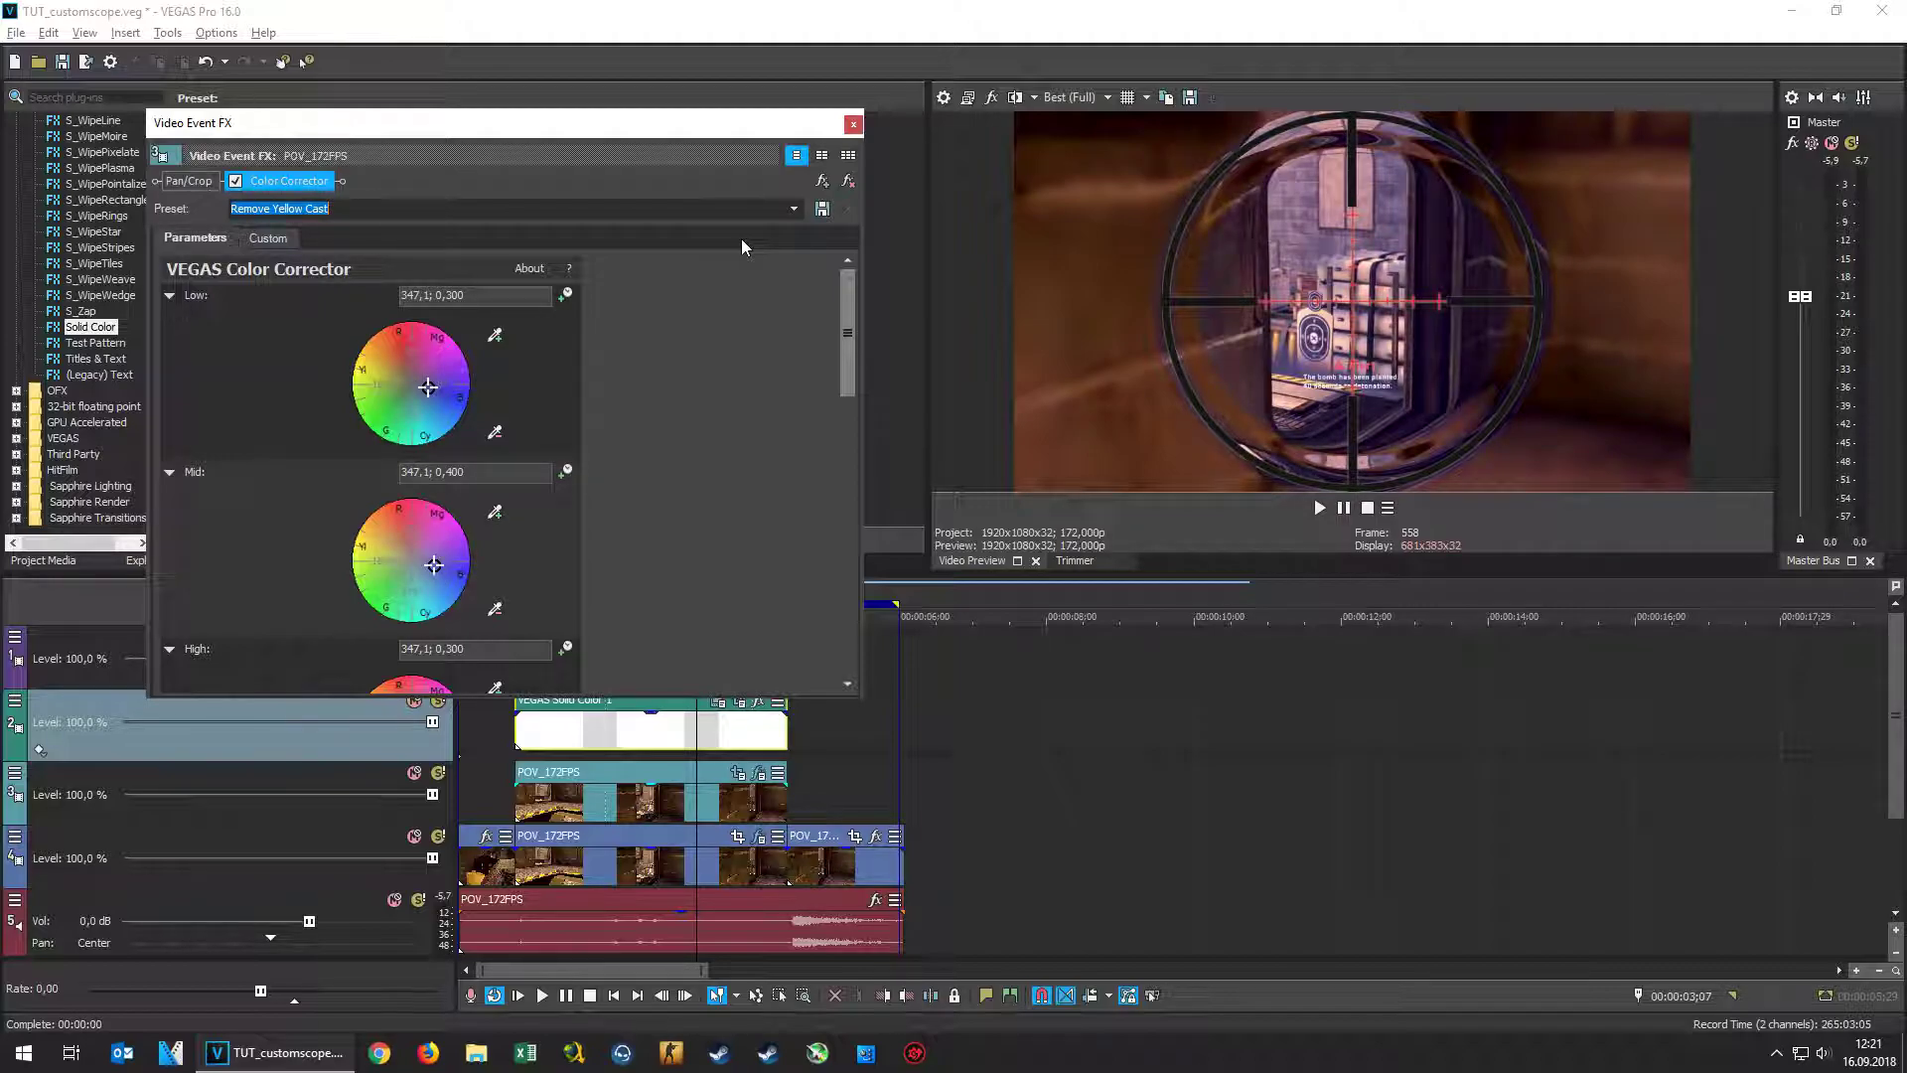
scroll(786, 301, down, 5)
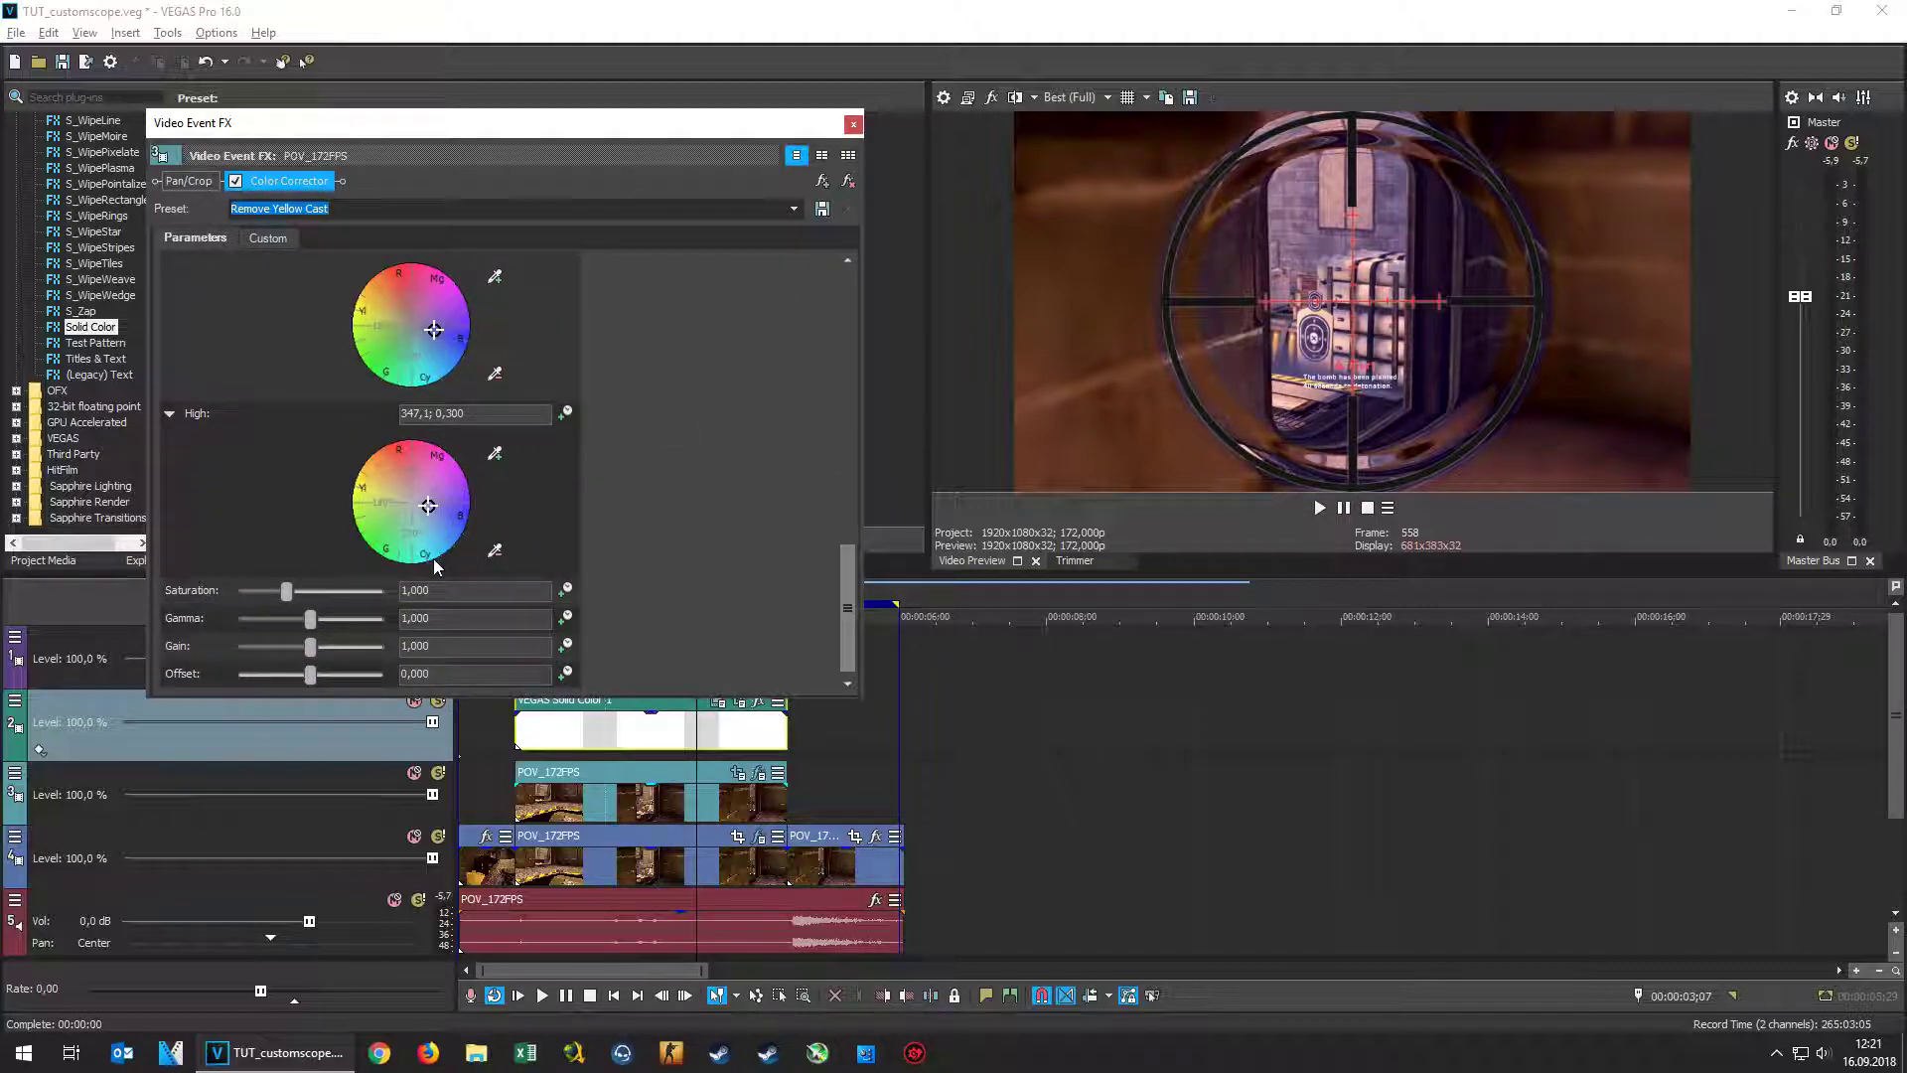
mouse_move(287, 594)
mouse_down()
mouse_move(343, 594)
mouse_move(295, 602)
mouse_up()
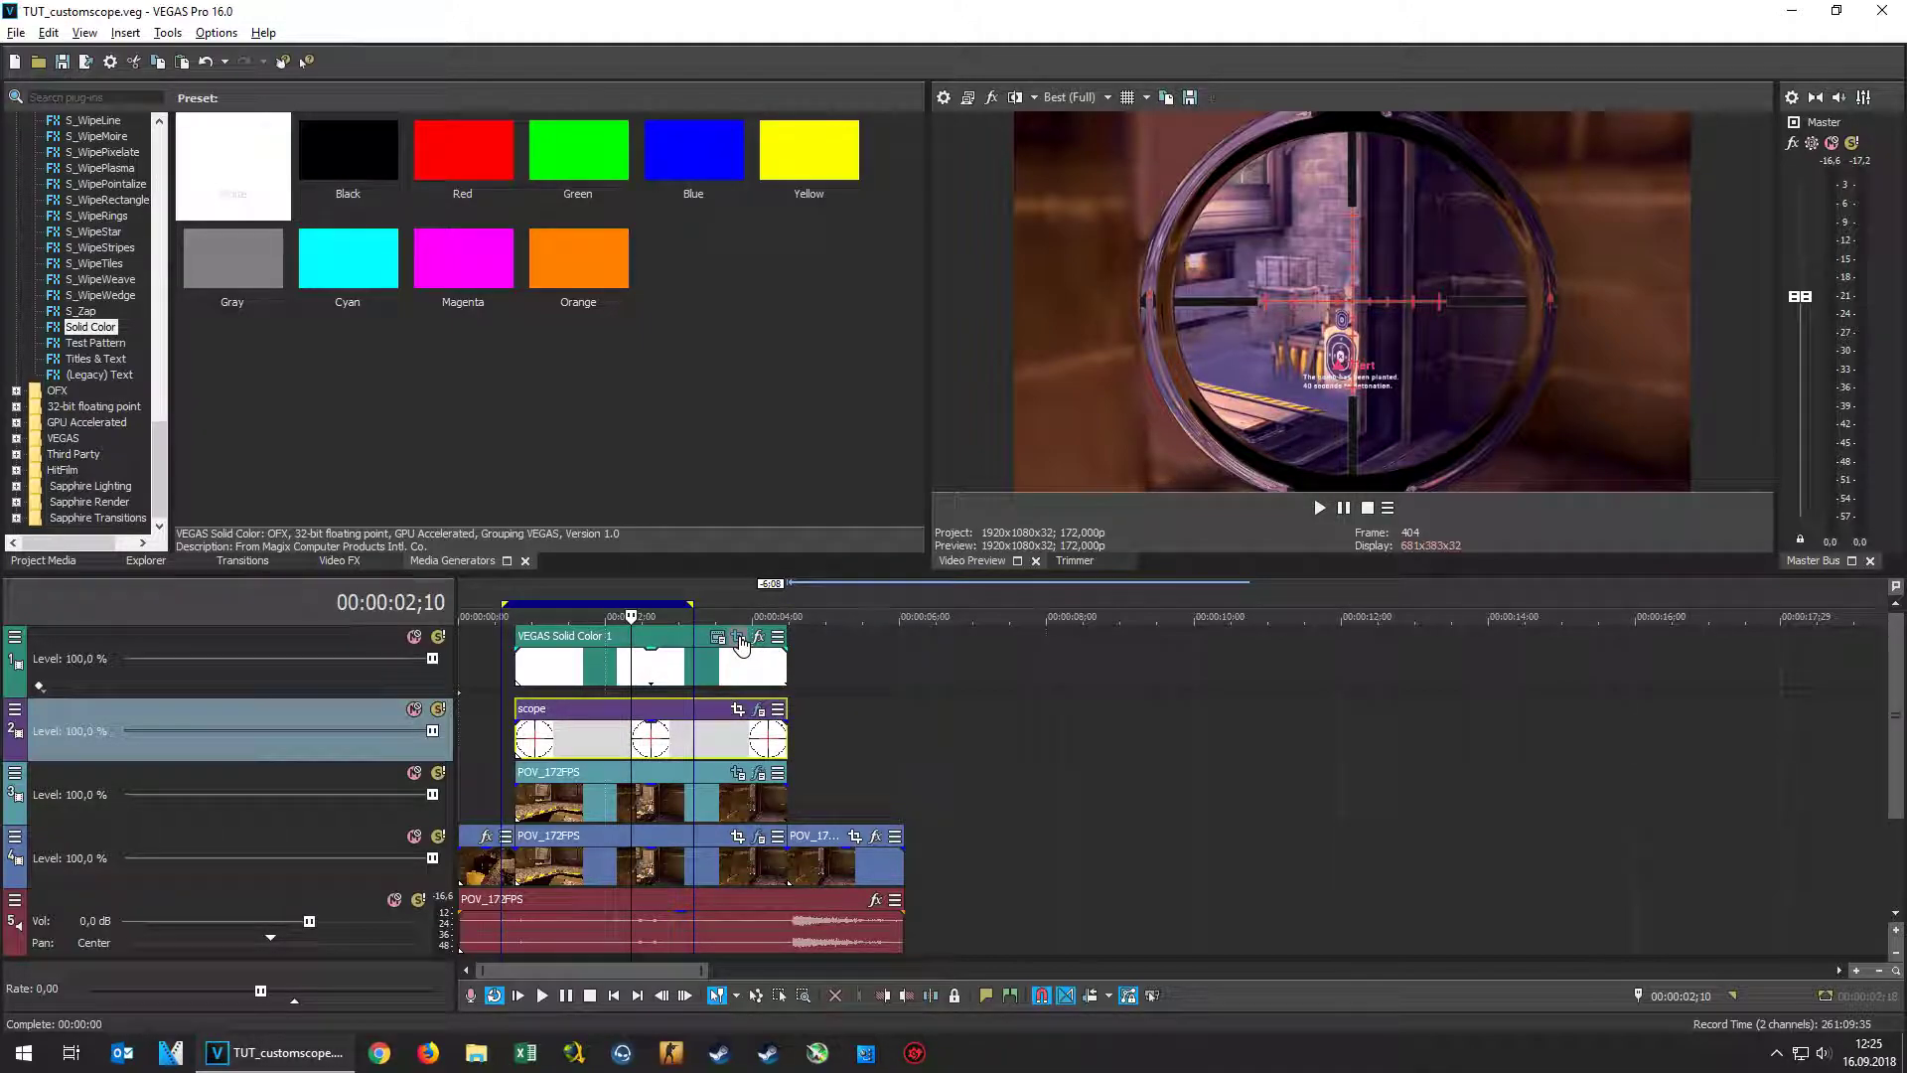
Delete the inner circle from the VEGAS Solid Color 1 mask so it forms a filled disc over the scope view
click(738, 638)
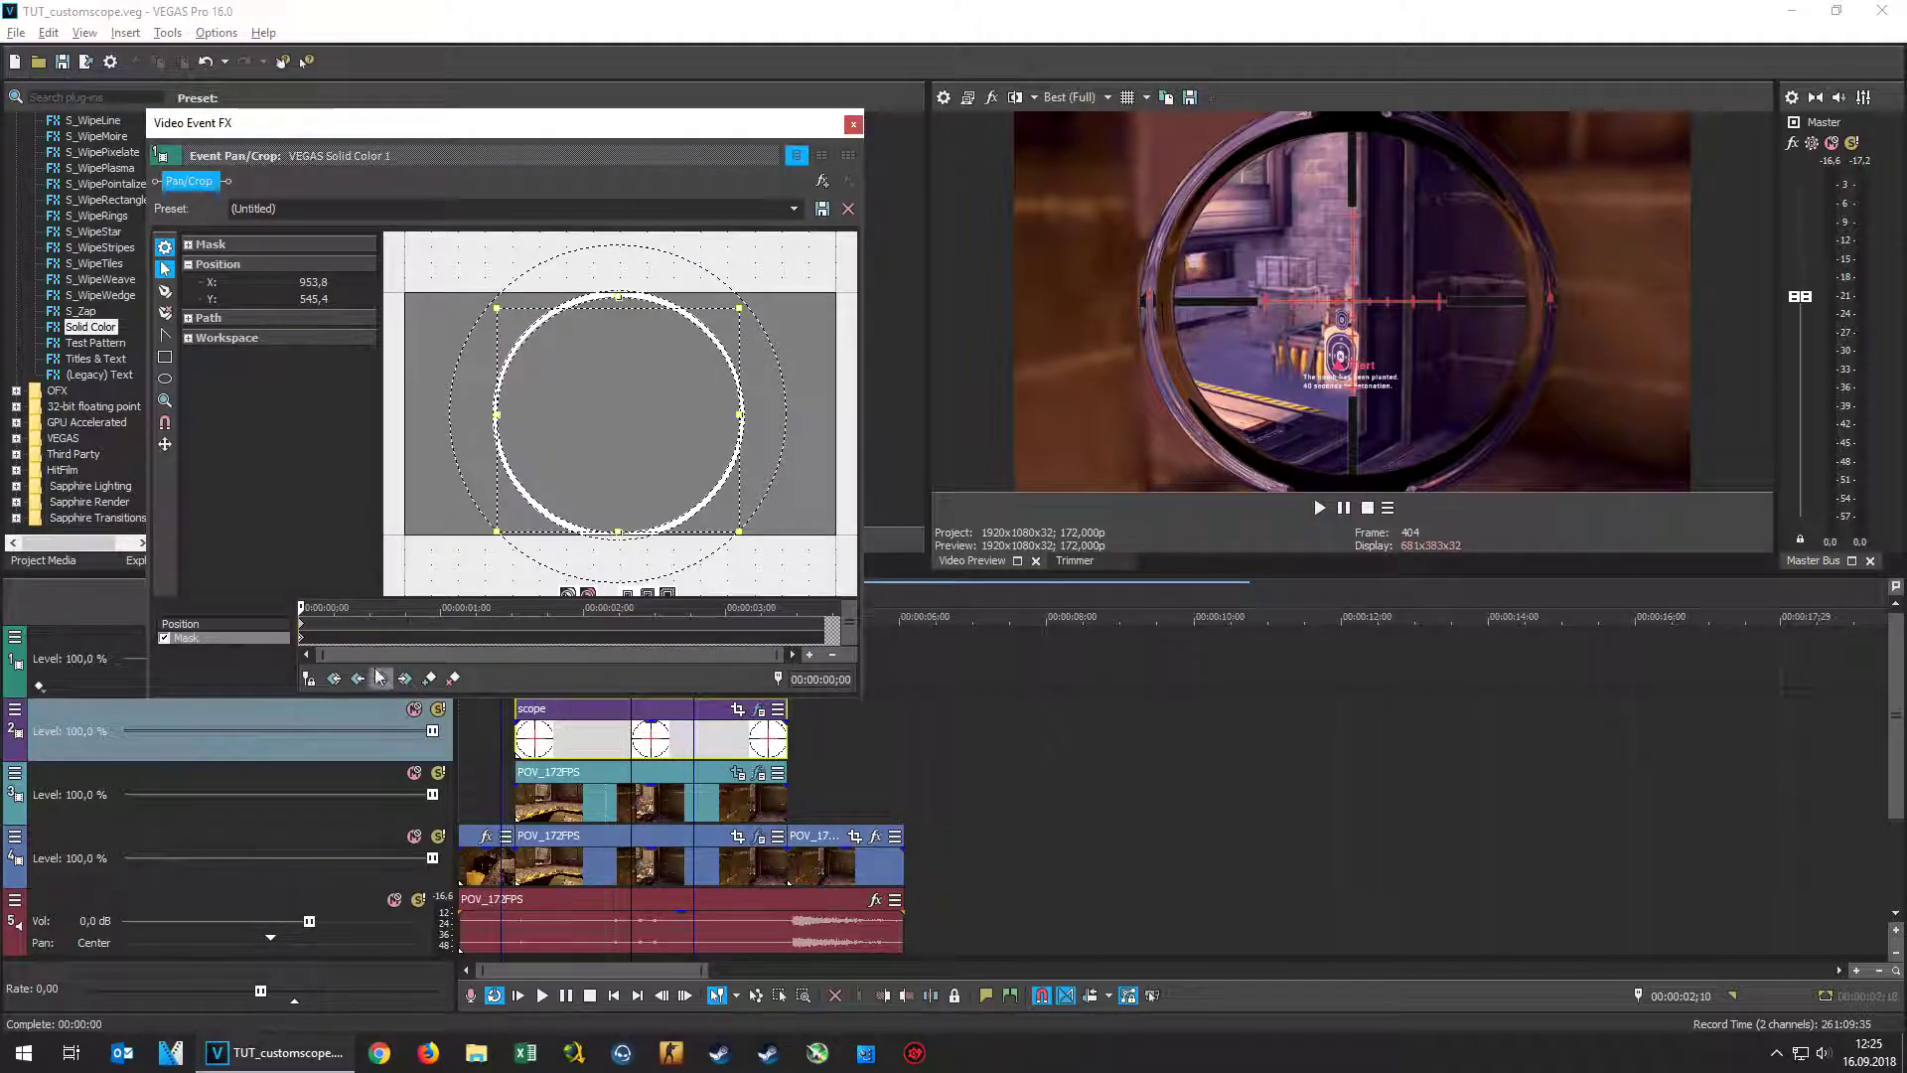
click(585, 441)
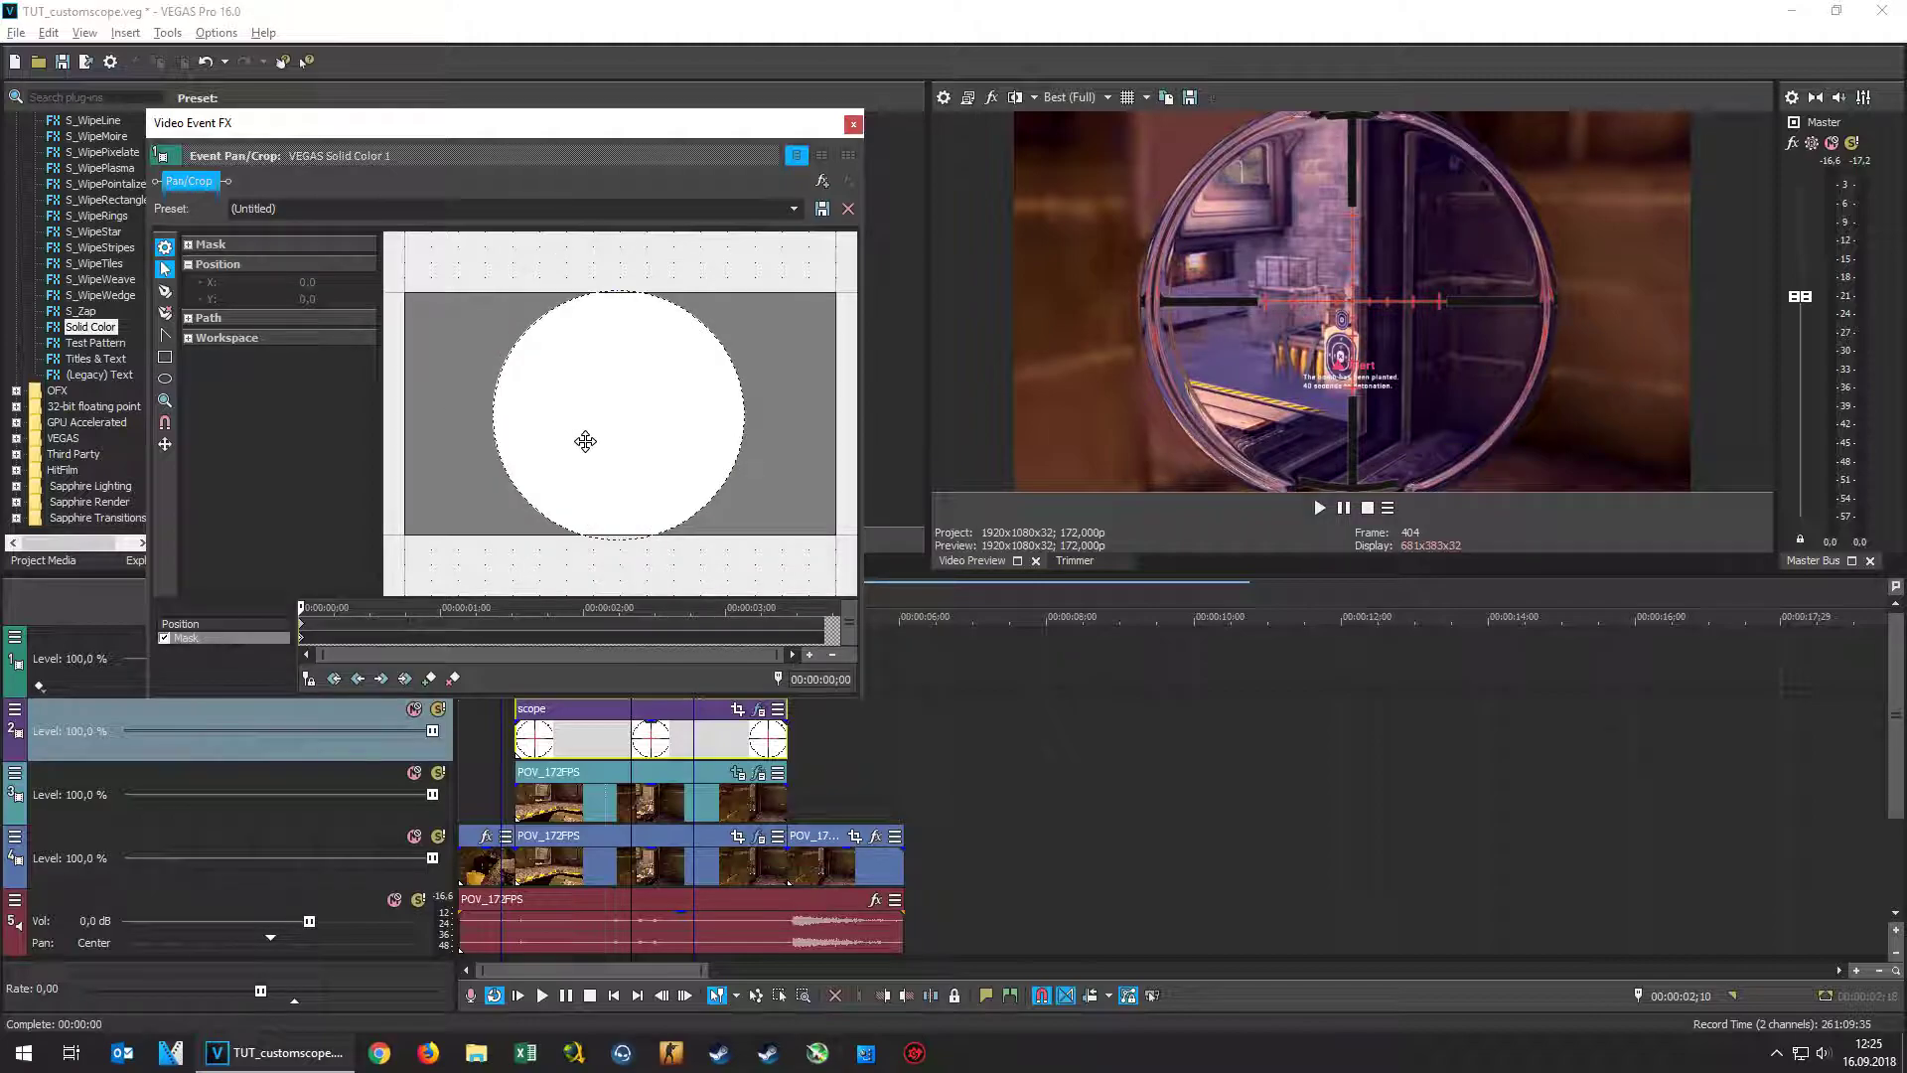
drag(622, 453, 554, 397)
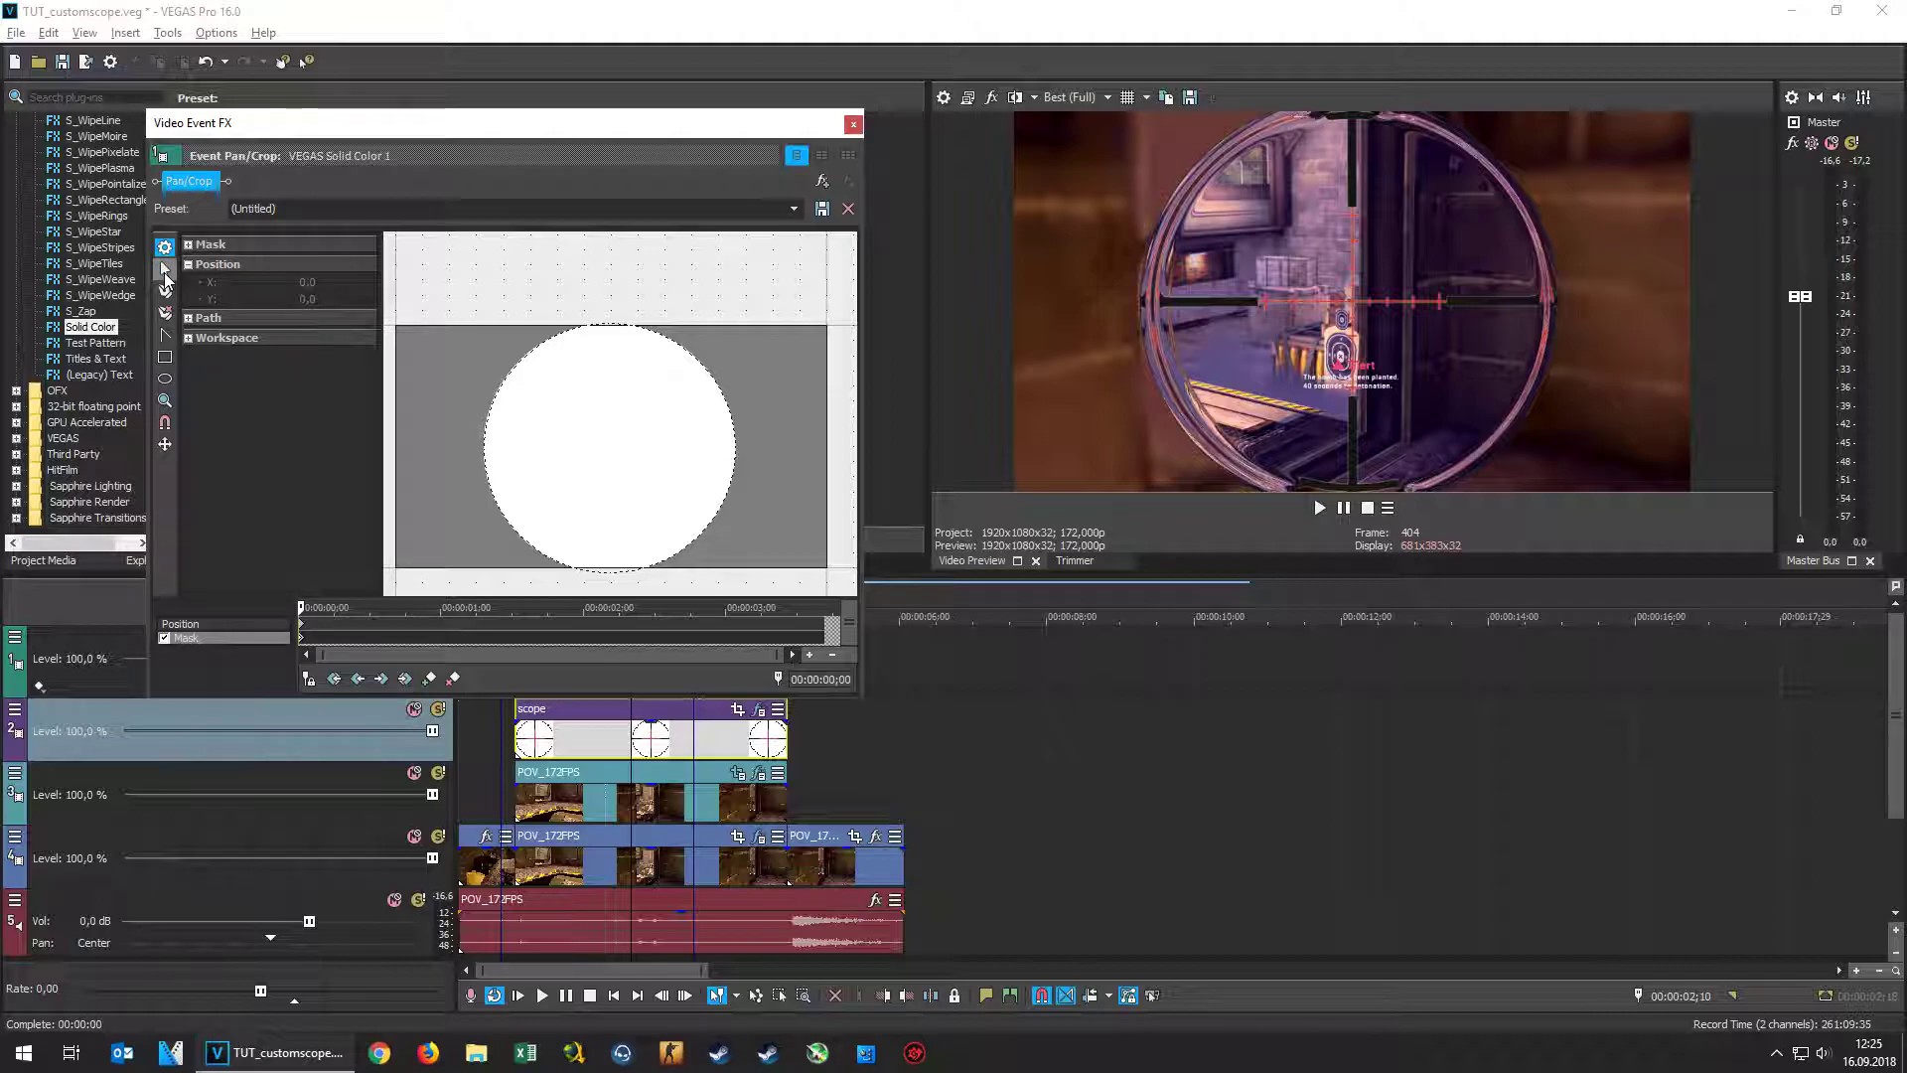
click(164, 272)
click(853, 124)
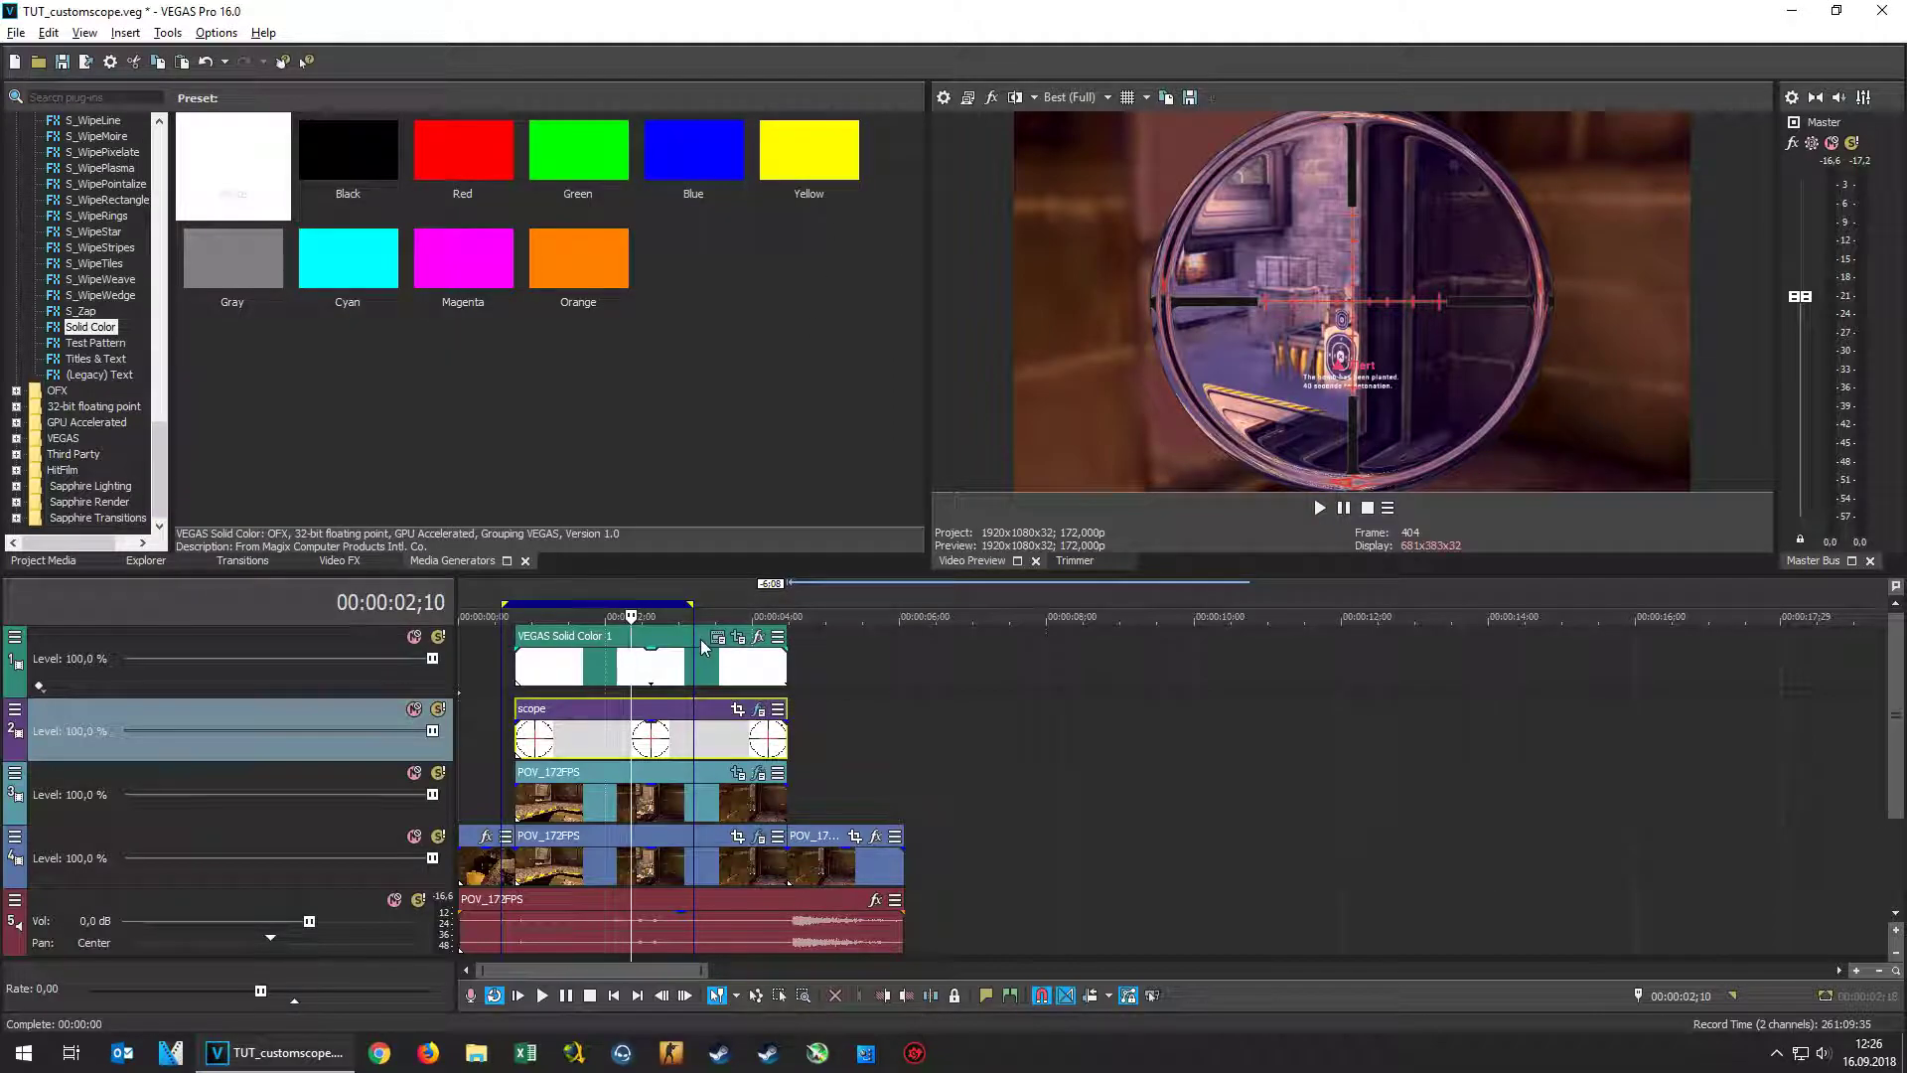
Set the solid color track's Height Map to Amplitude 0,015, Erhöhung 0,288, Höhenskala 1,000 and Glätte 10
click(16, 638)
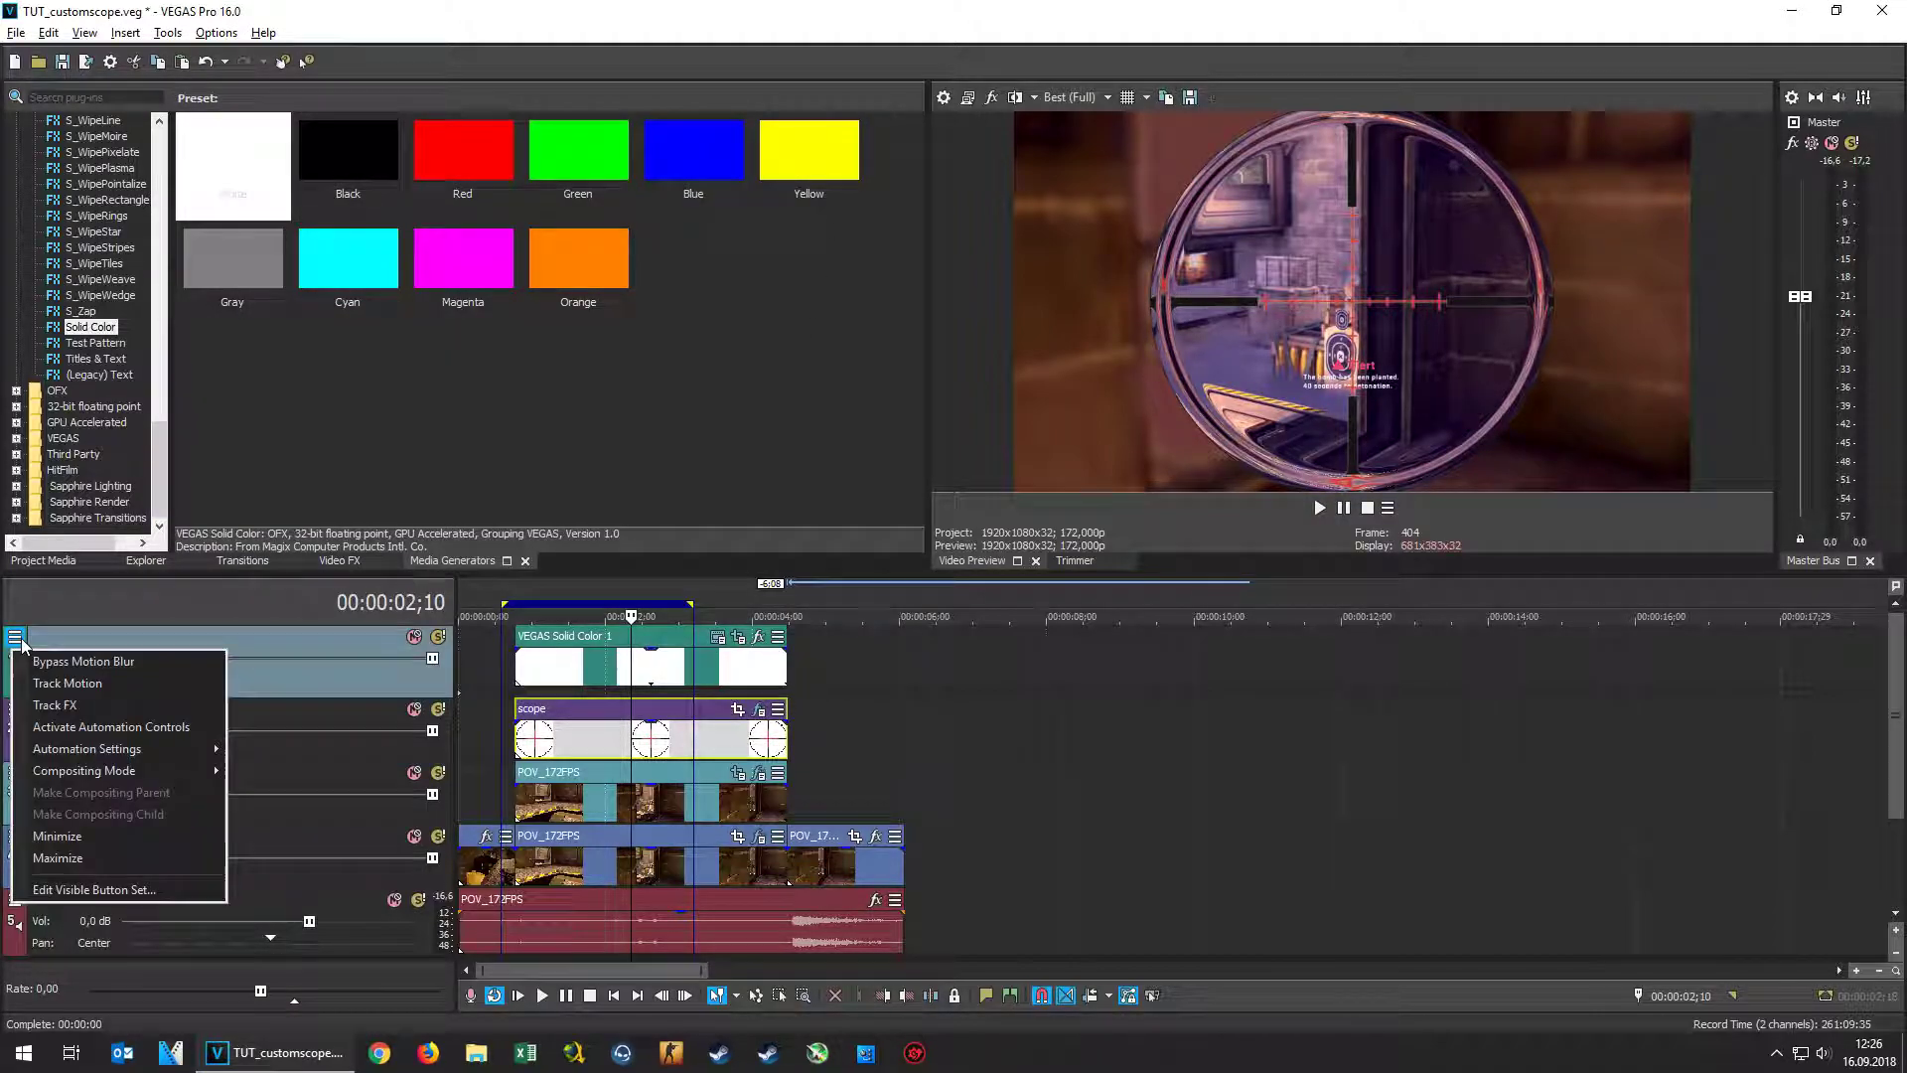
mouse_move(188, 771)
click(348, 465)
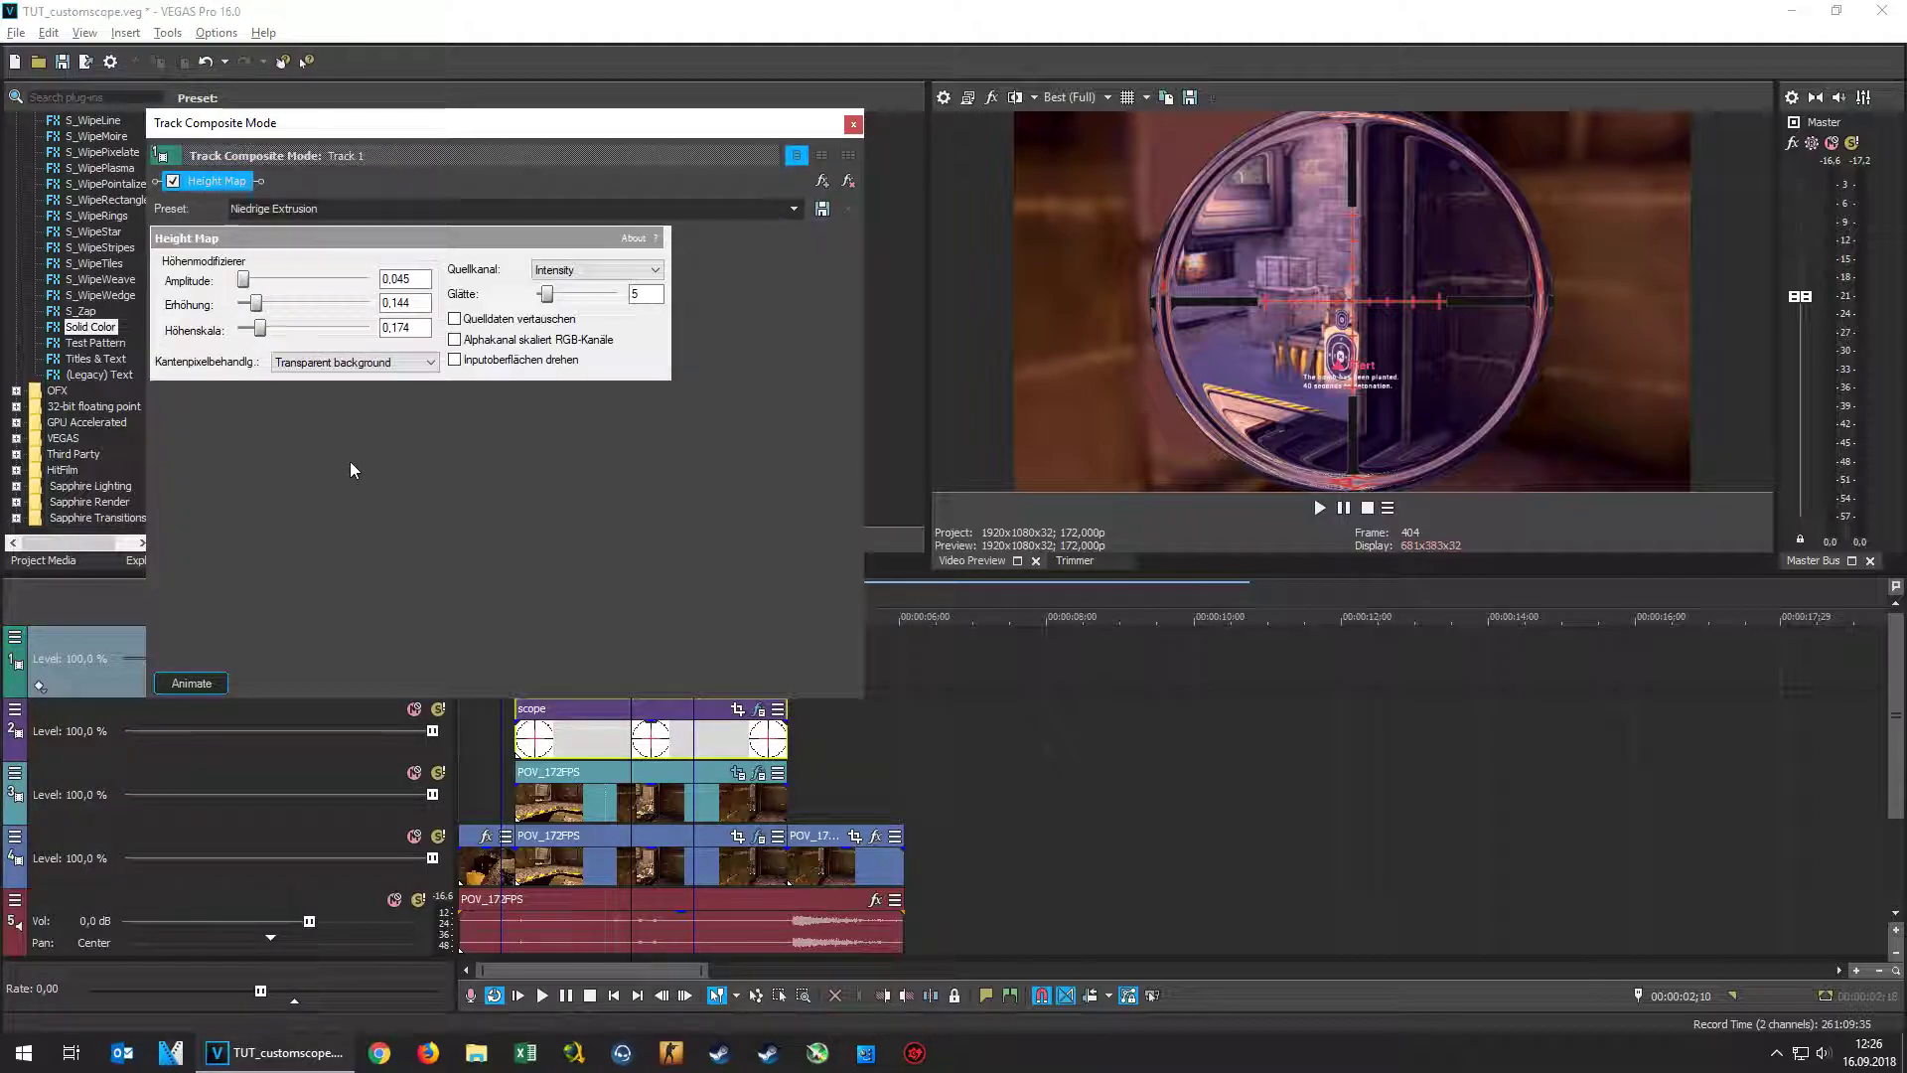
drag(274, 328, 358, 327)
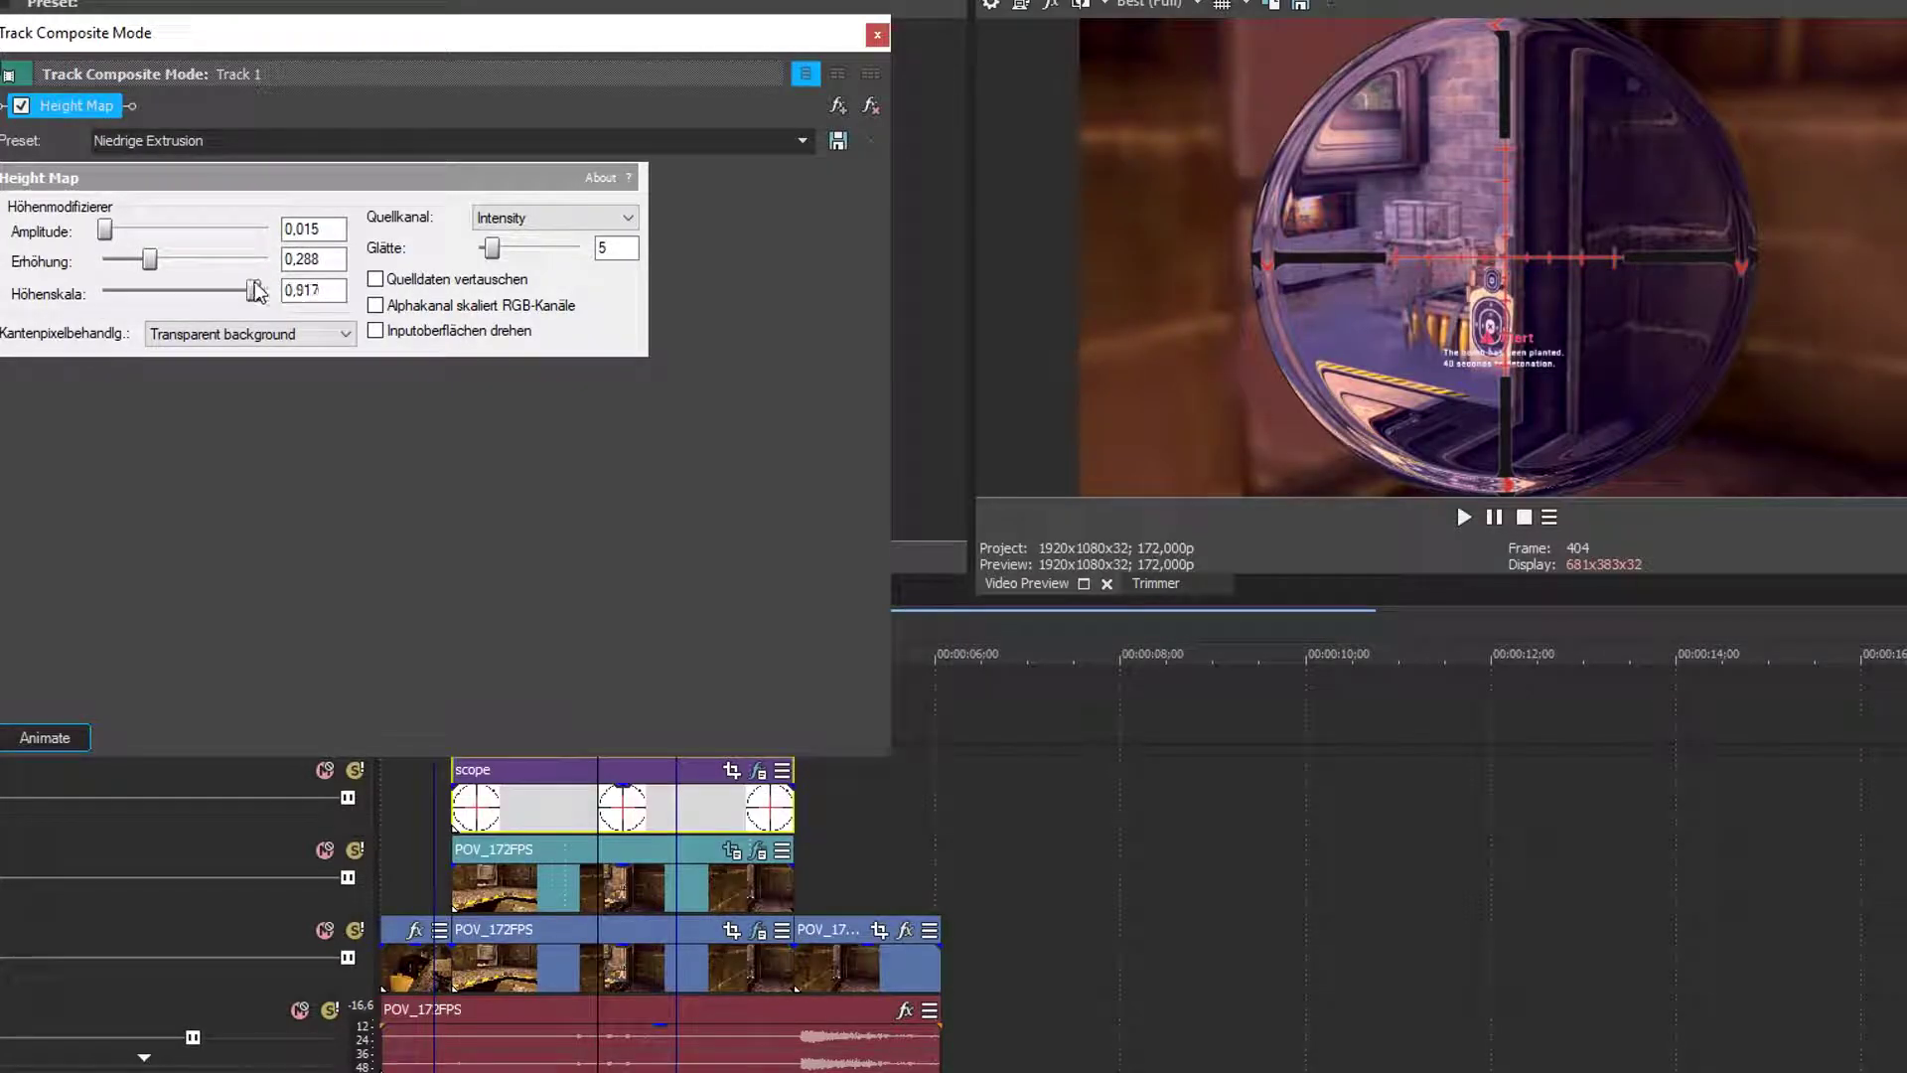
drag(257, 290, 510, 266)
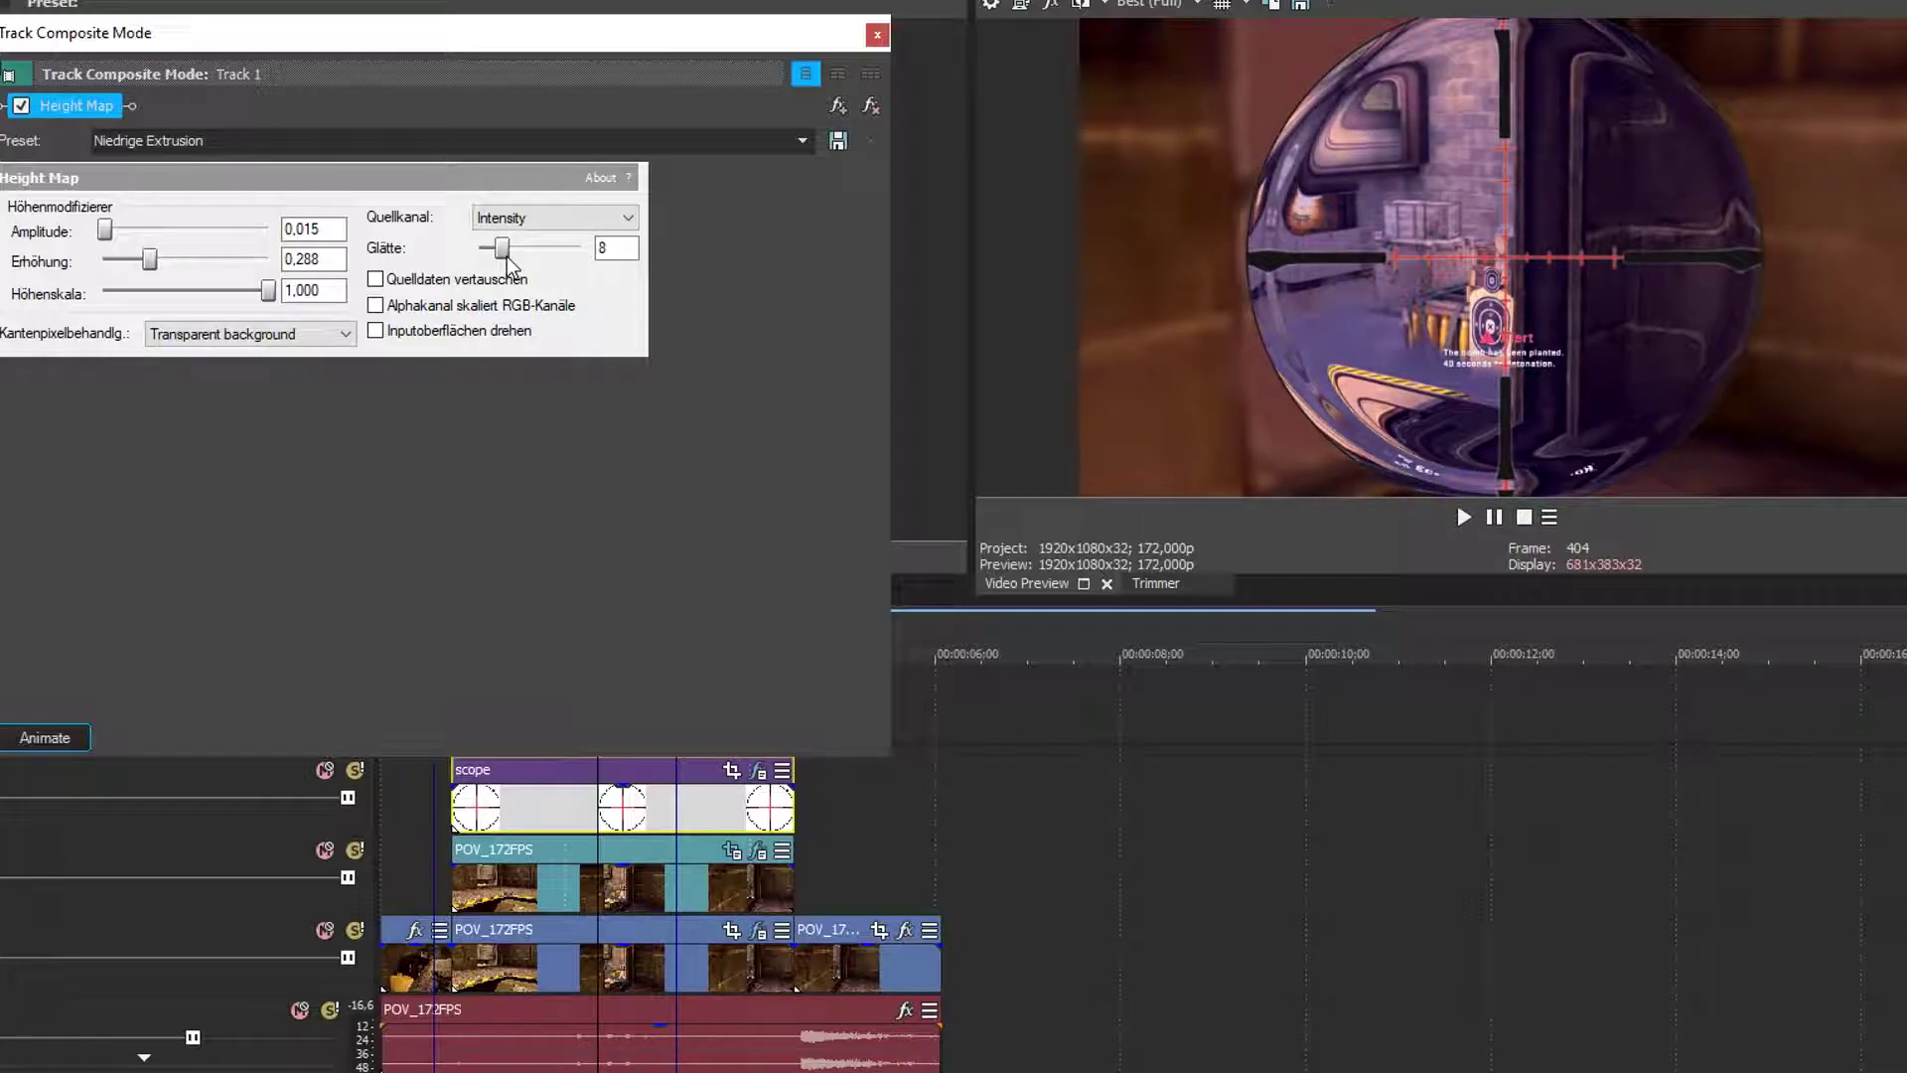
drag(509, 258, 519, 268)
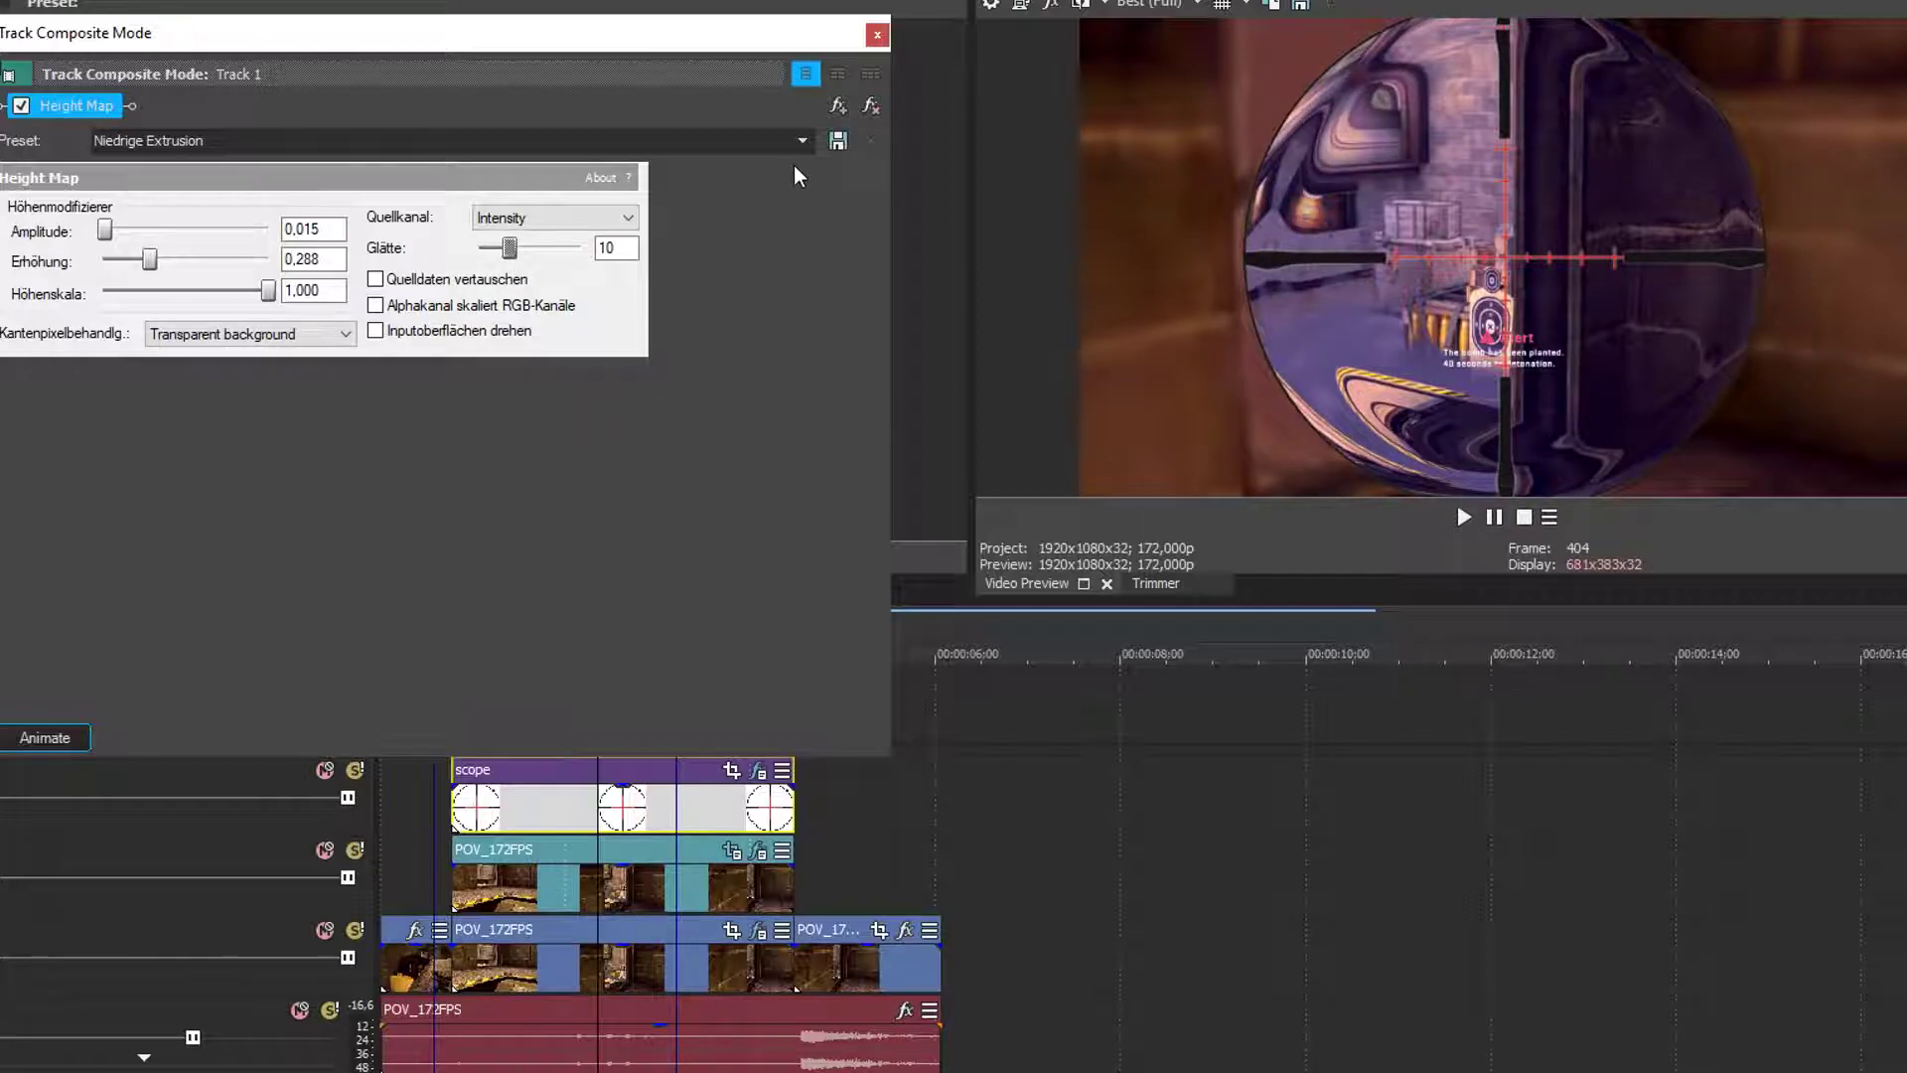
click(877, 38)
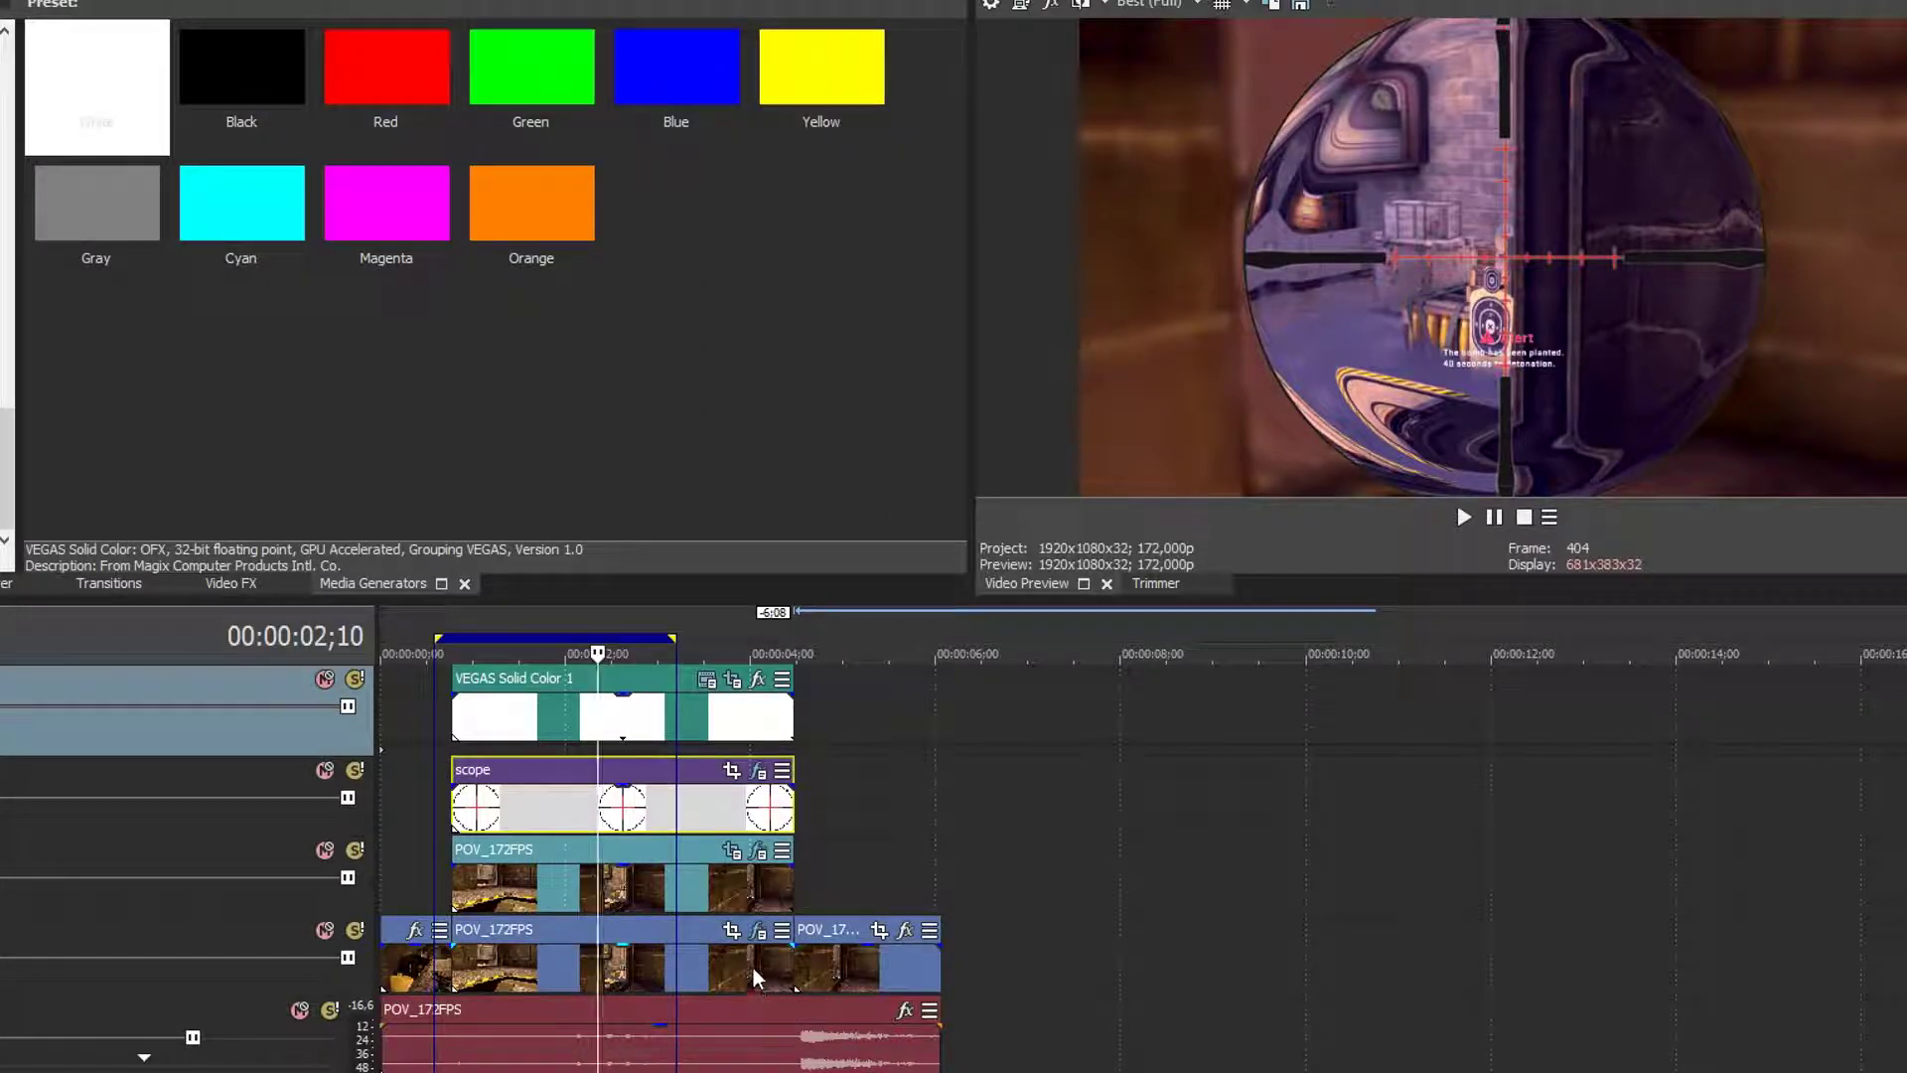
Apply VEGAS Color Corrector to the blurred POV_172FPS event on track 4 and choose a preset that tints the surroundings purple
click(758, 934)
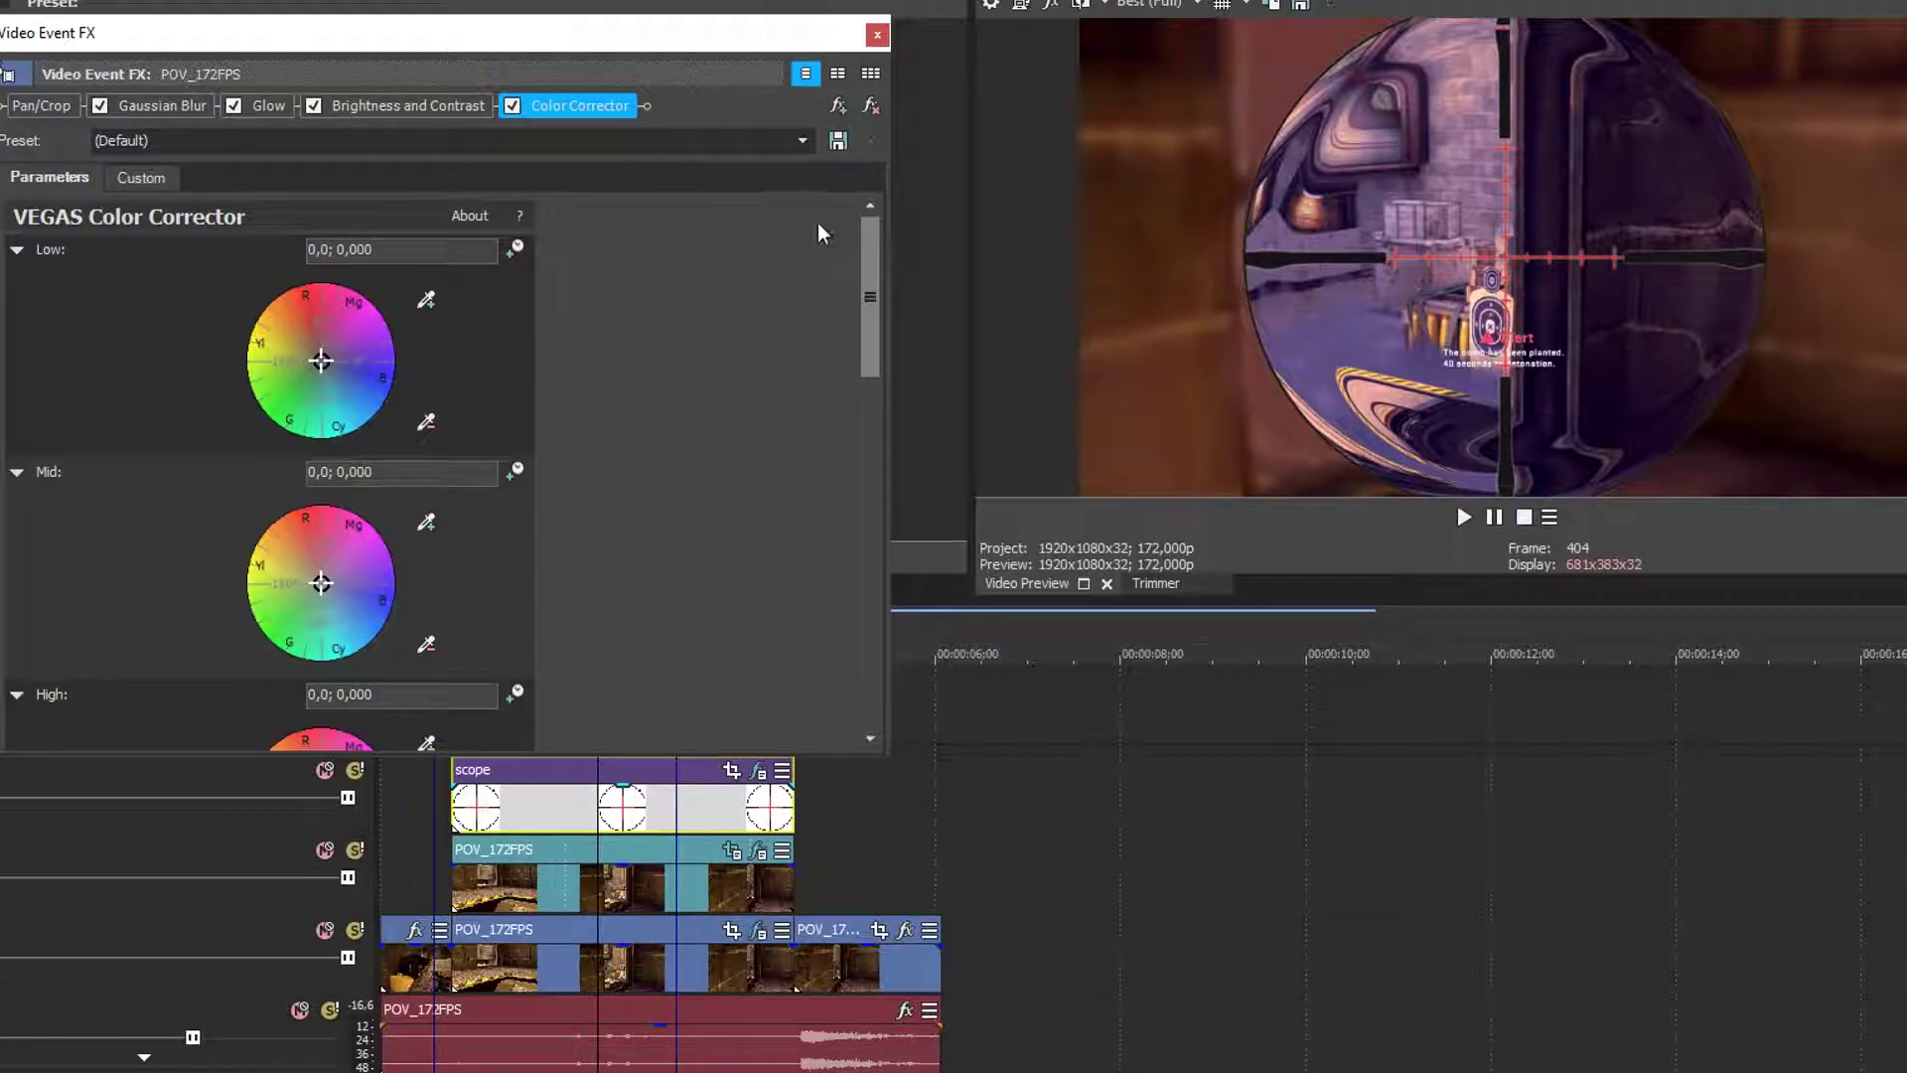
click(807, 143)
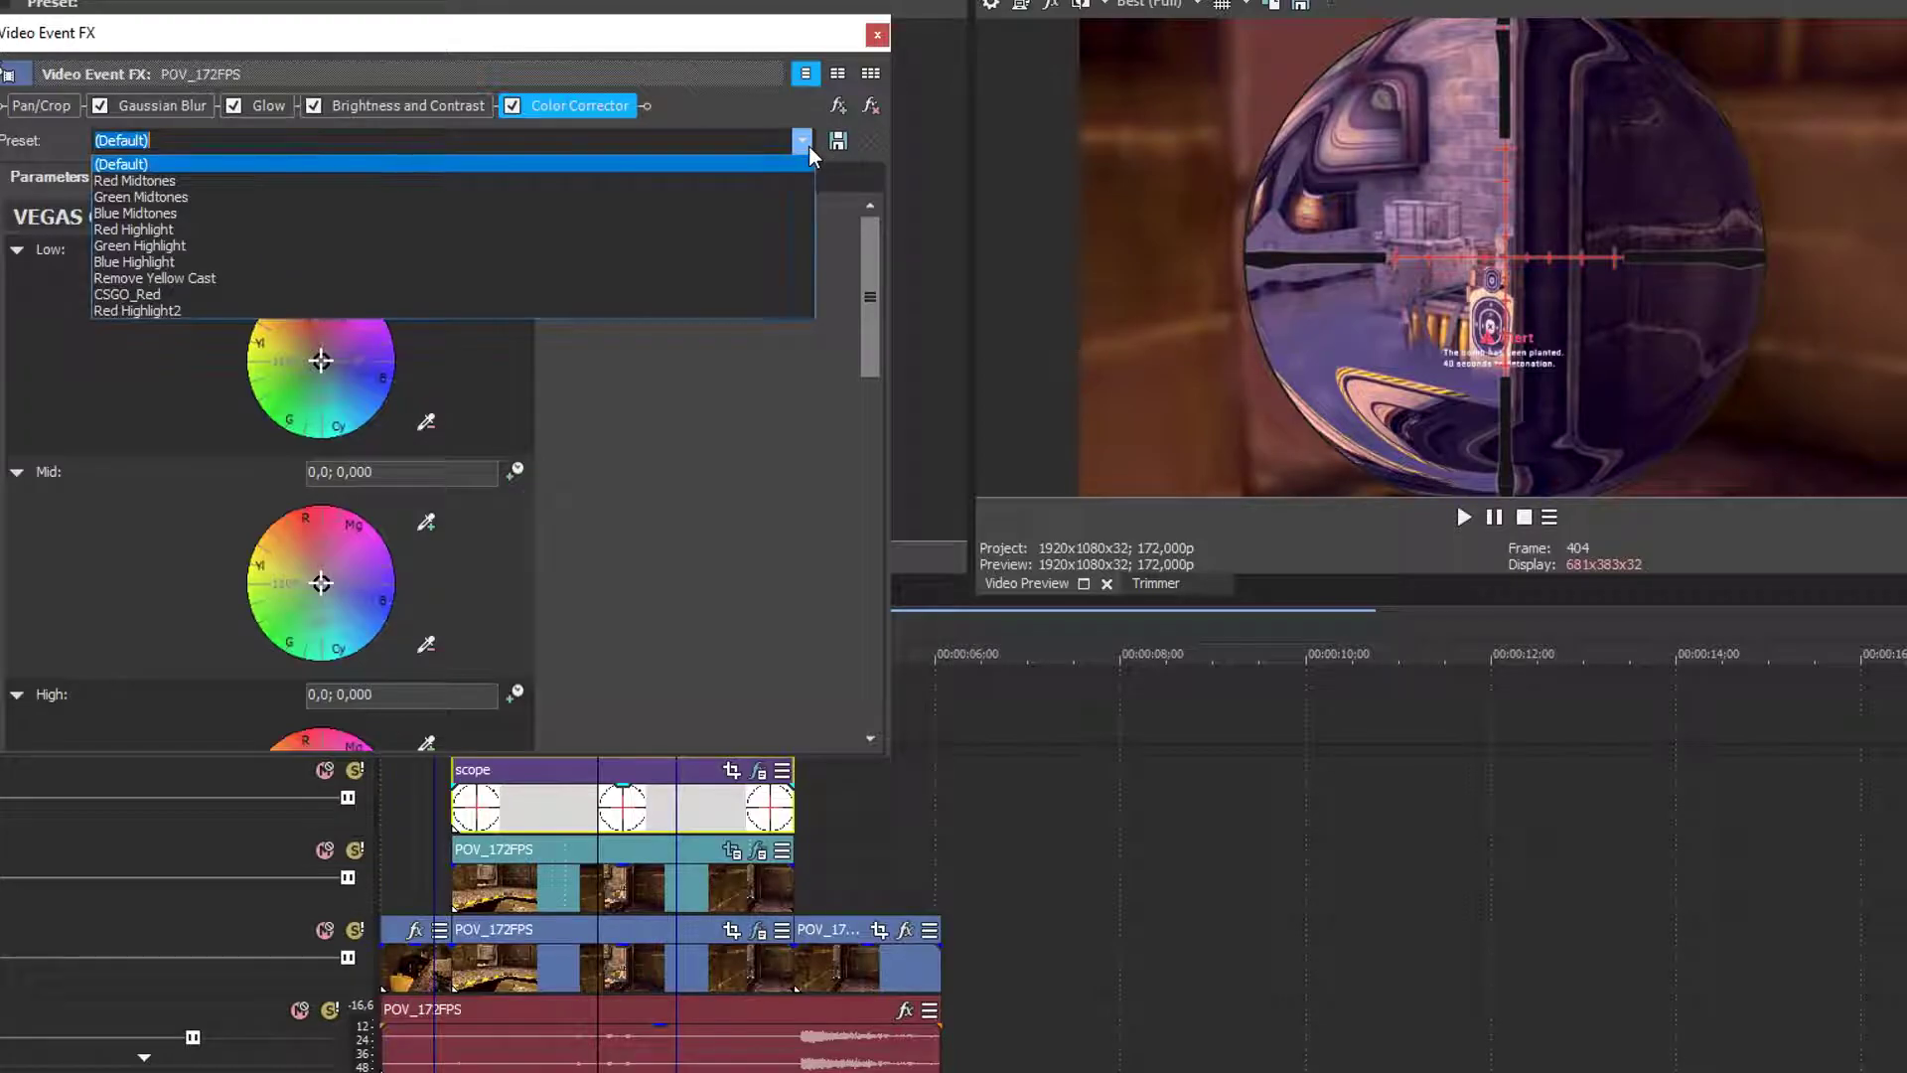
click(767, 180)
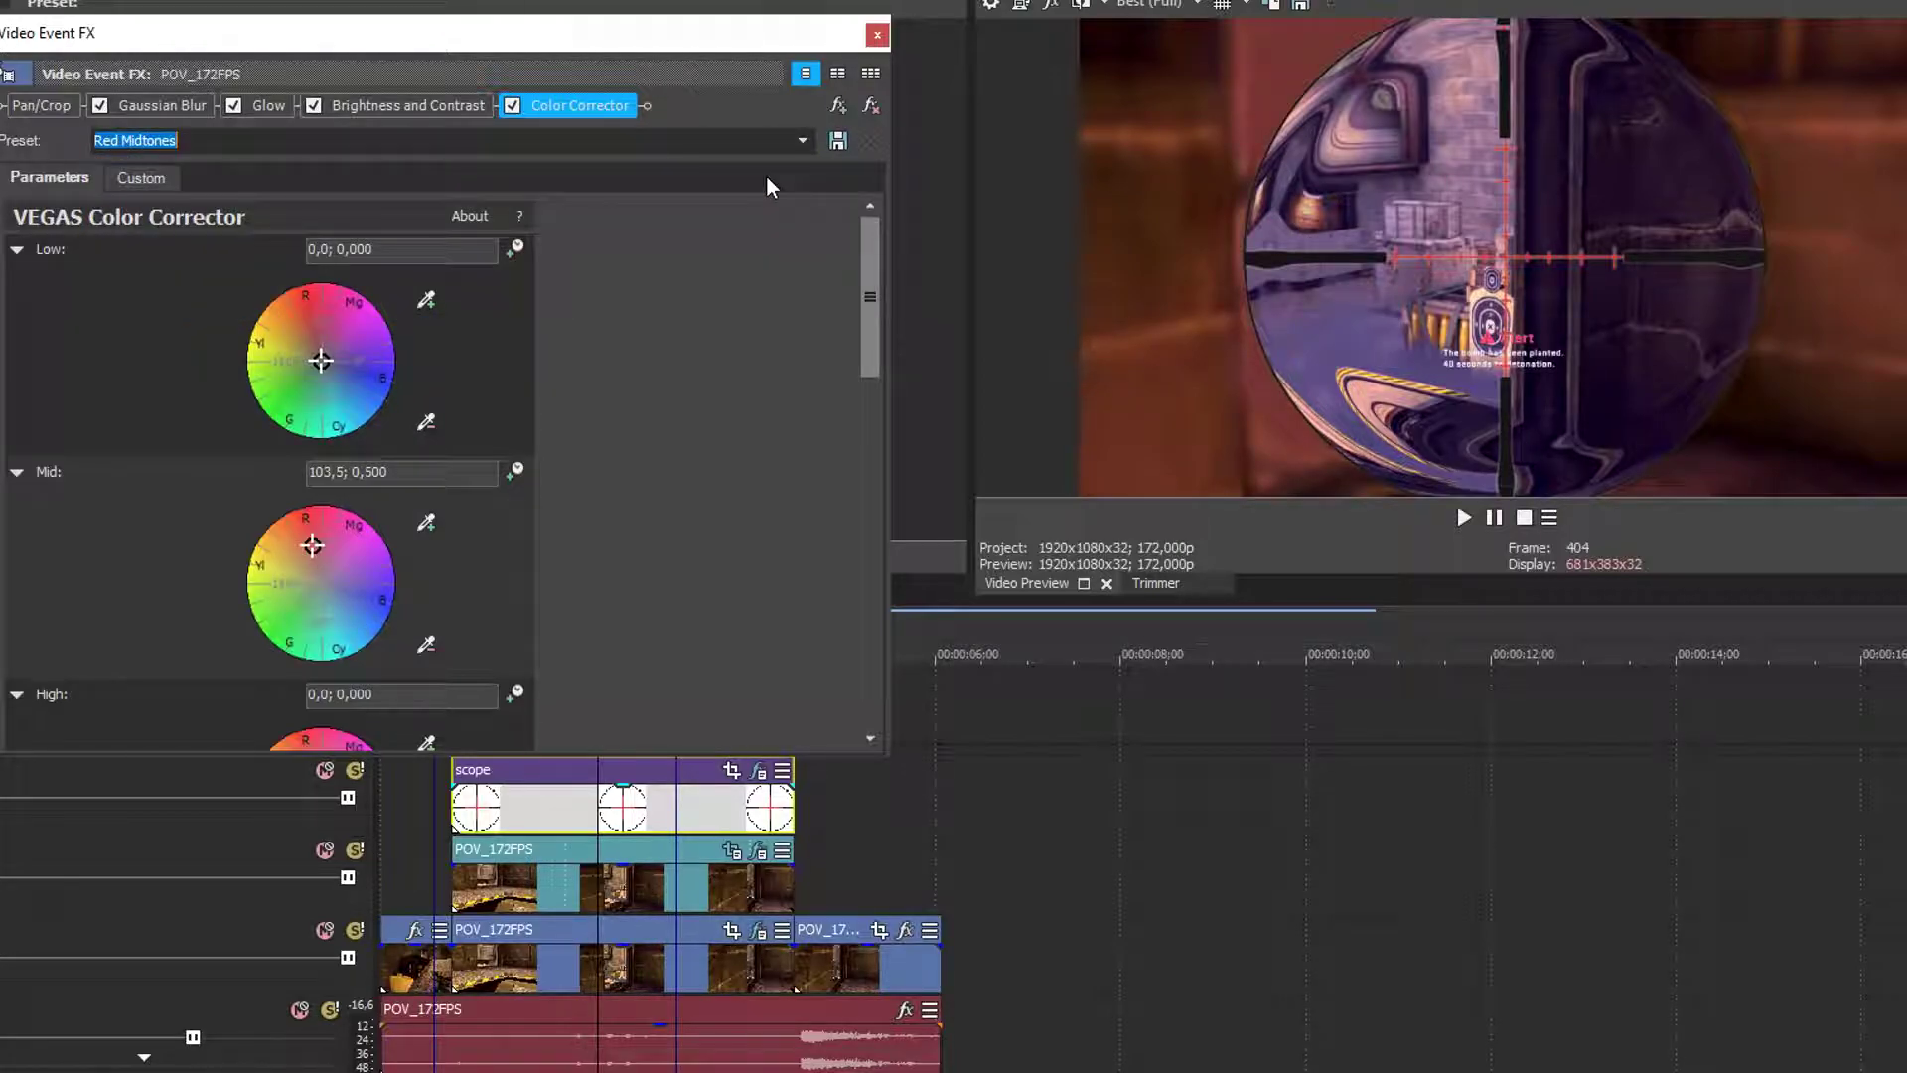
key(Down)
key(Down)
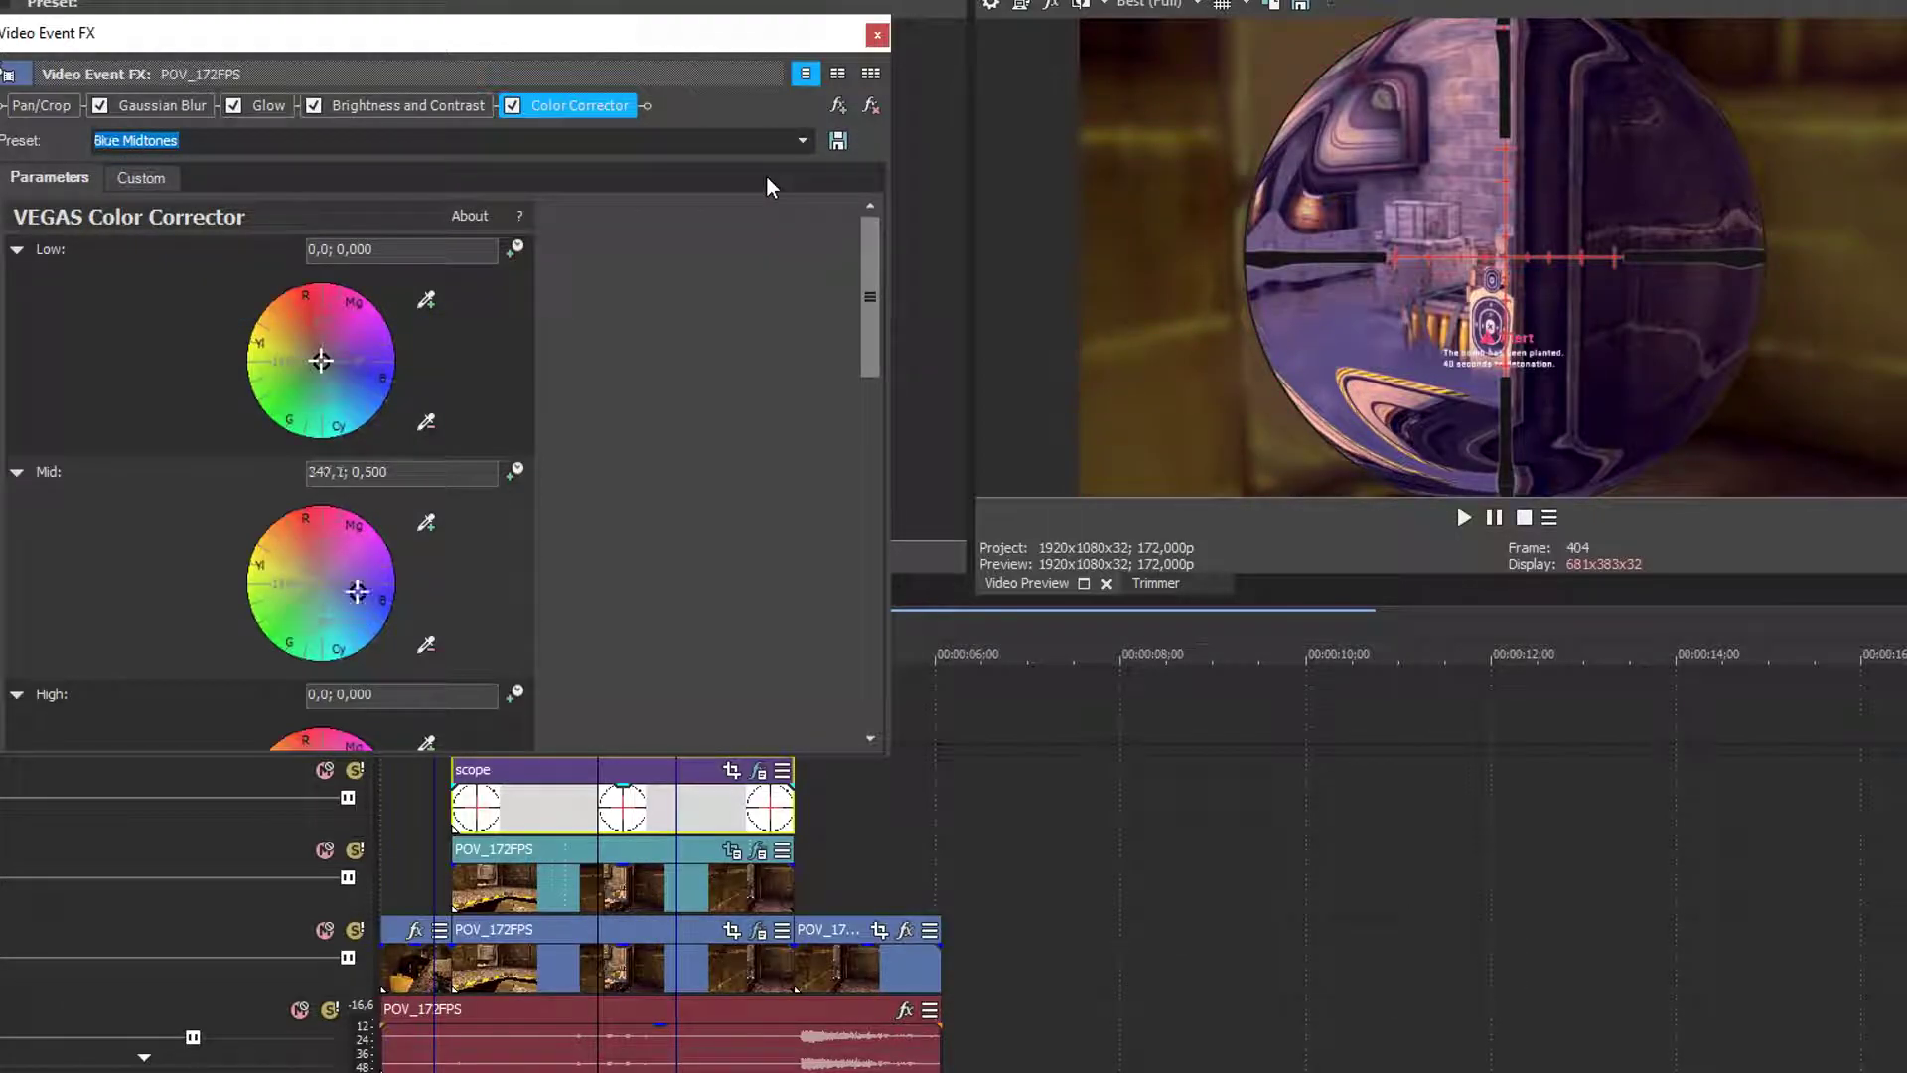
key(Down)
key(Down)
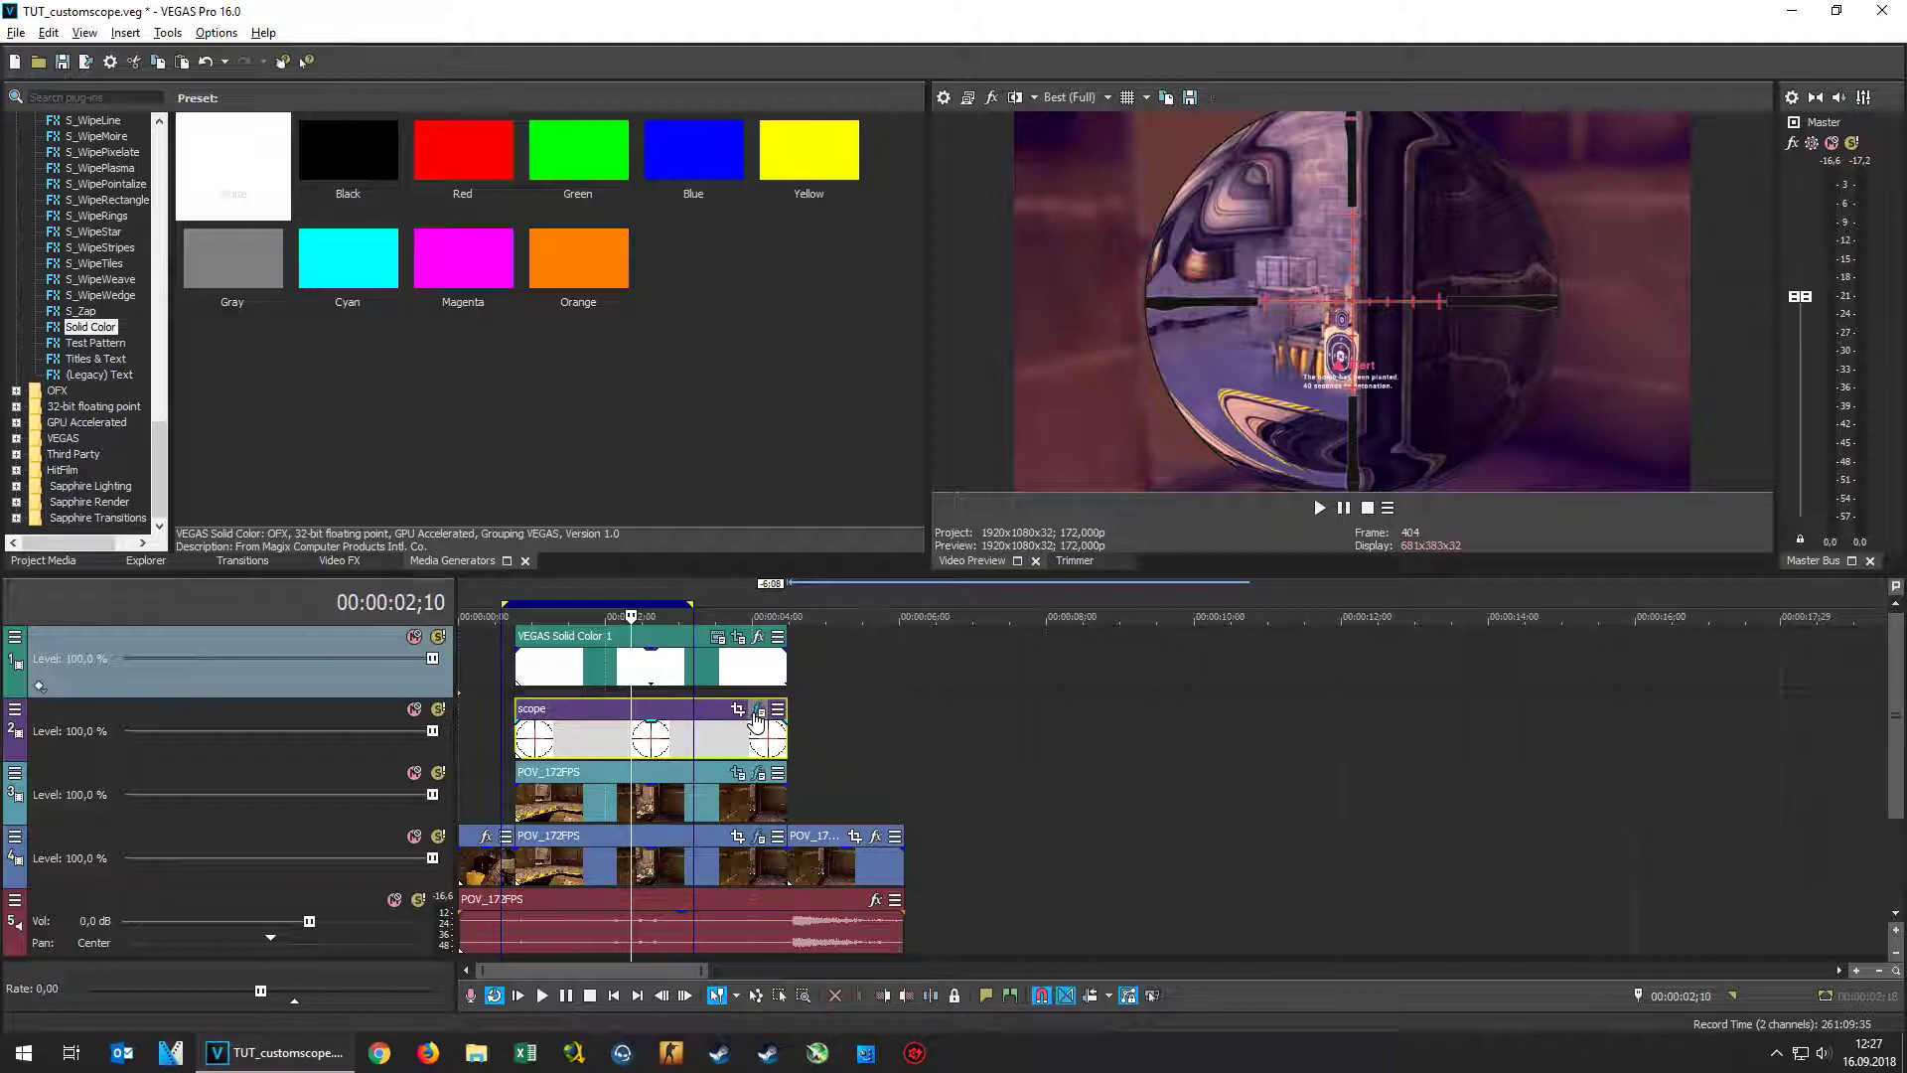
Add VEGAS Brightness and Contrast to the scope event, set the brightness to -1,000 and raise the contrast
click(759, 709)
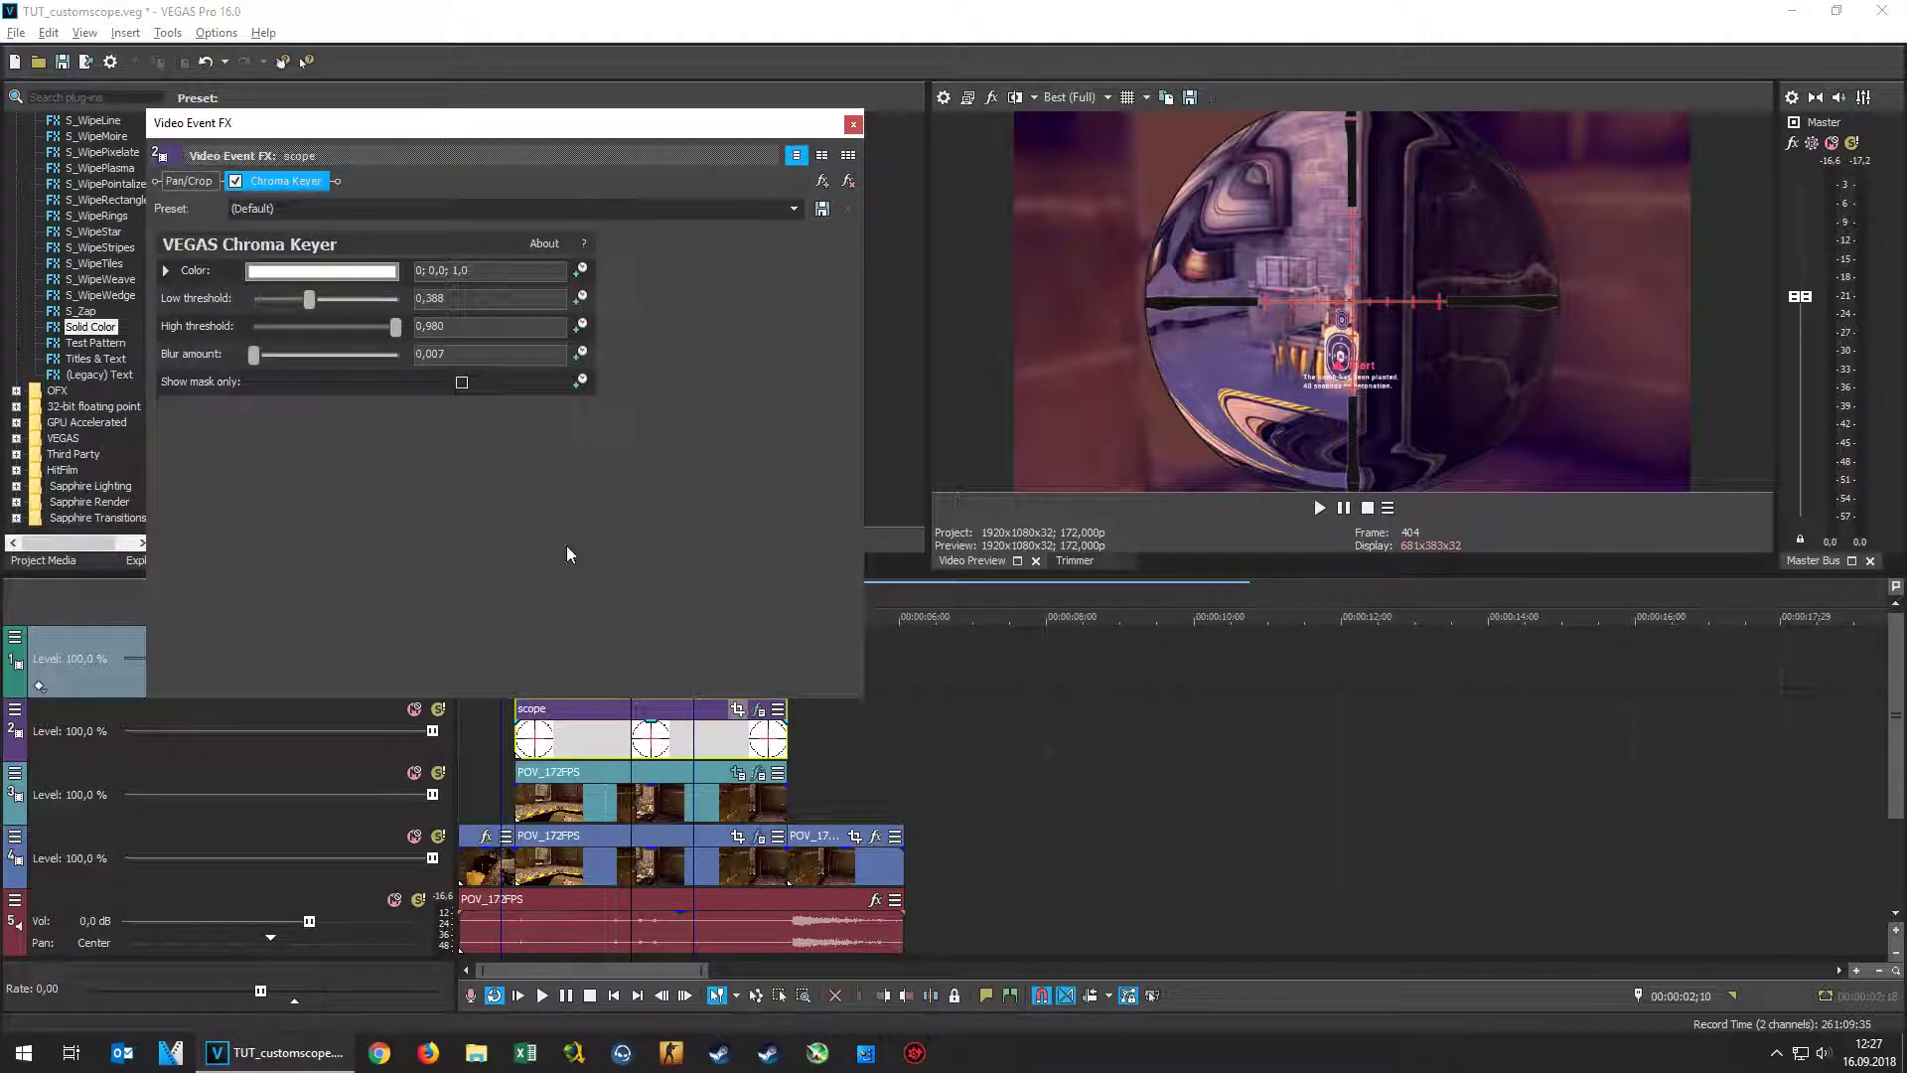
click(823, 183)
click(389, 726)
double_click(752, 516)
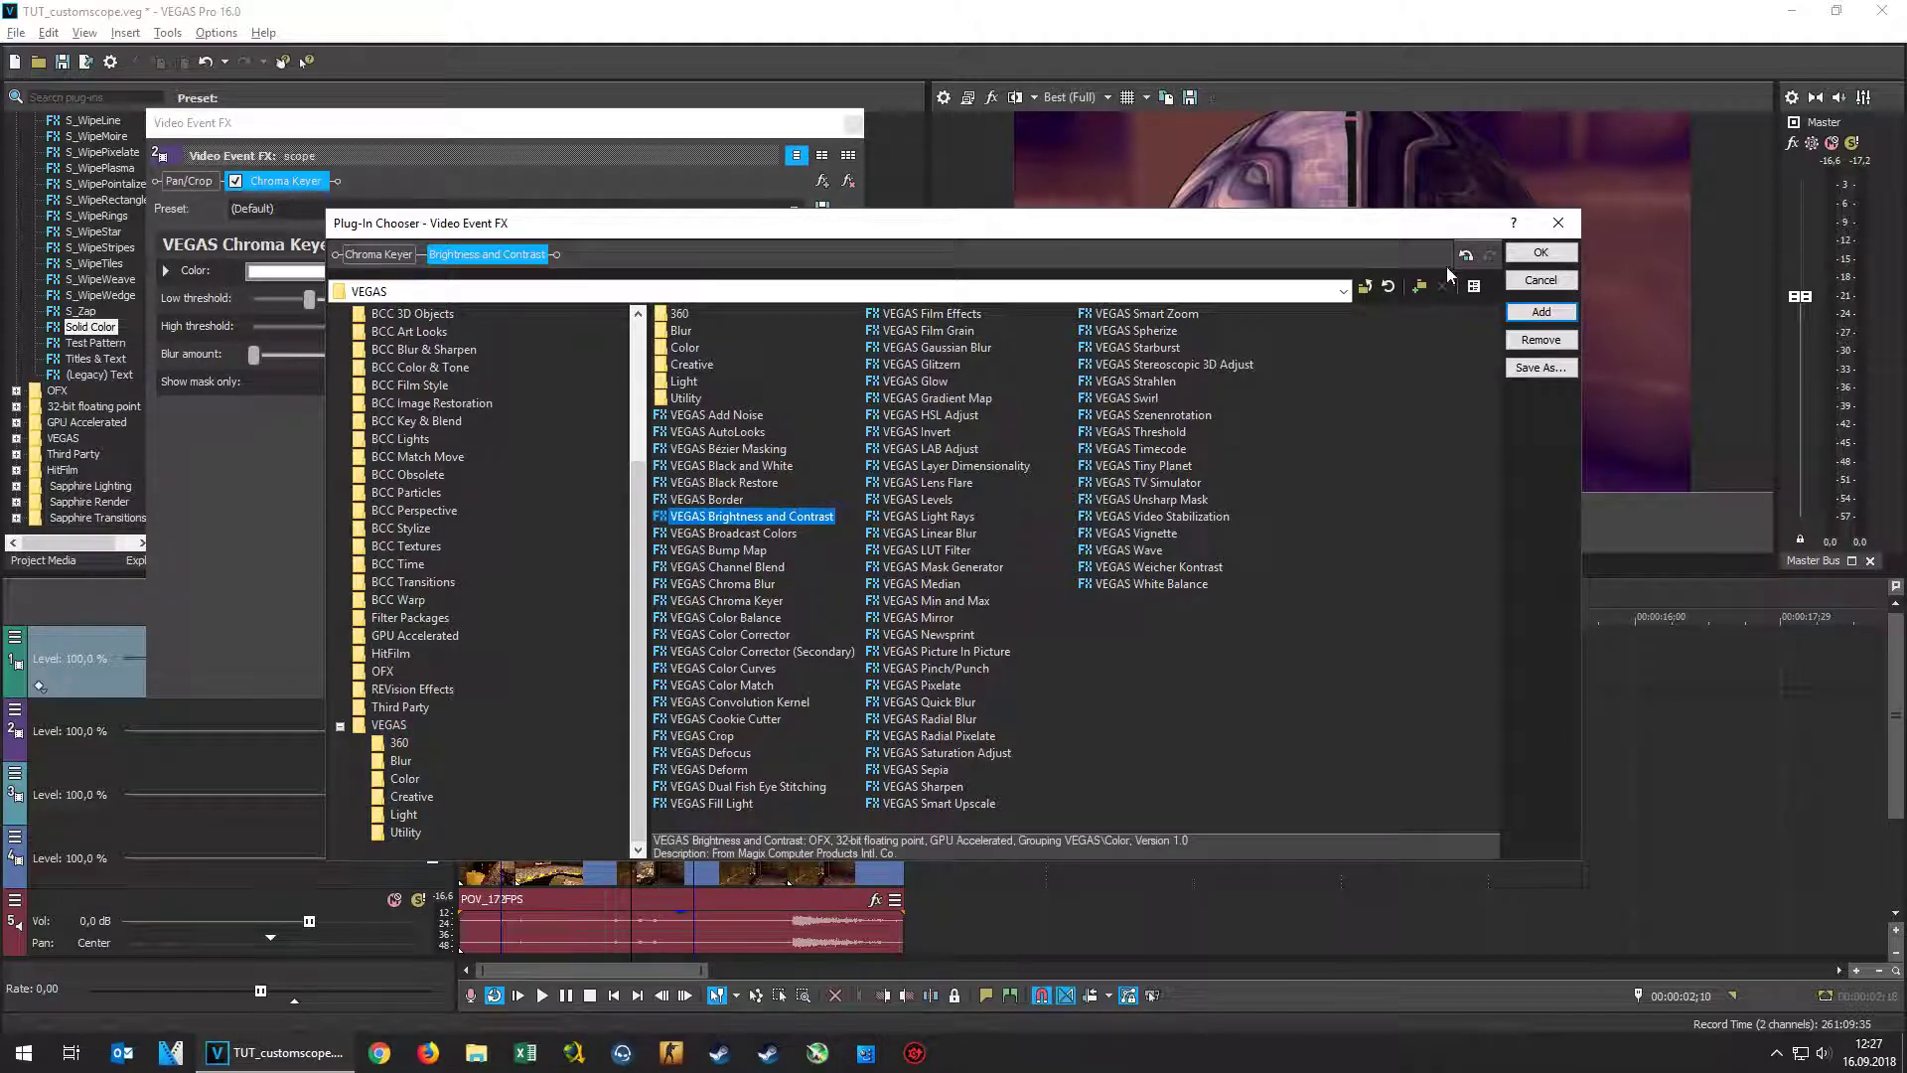
click(1540, 252)
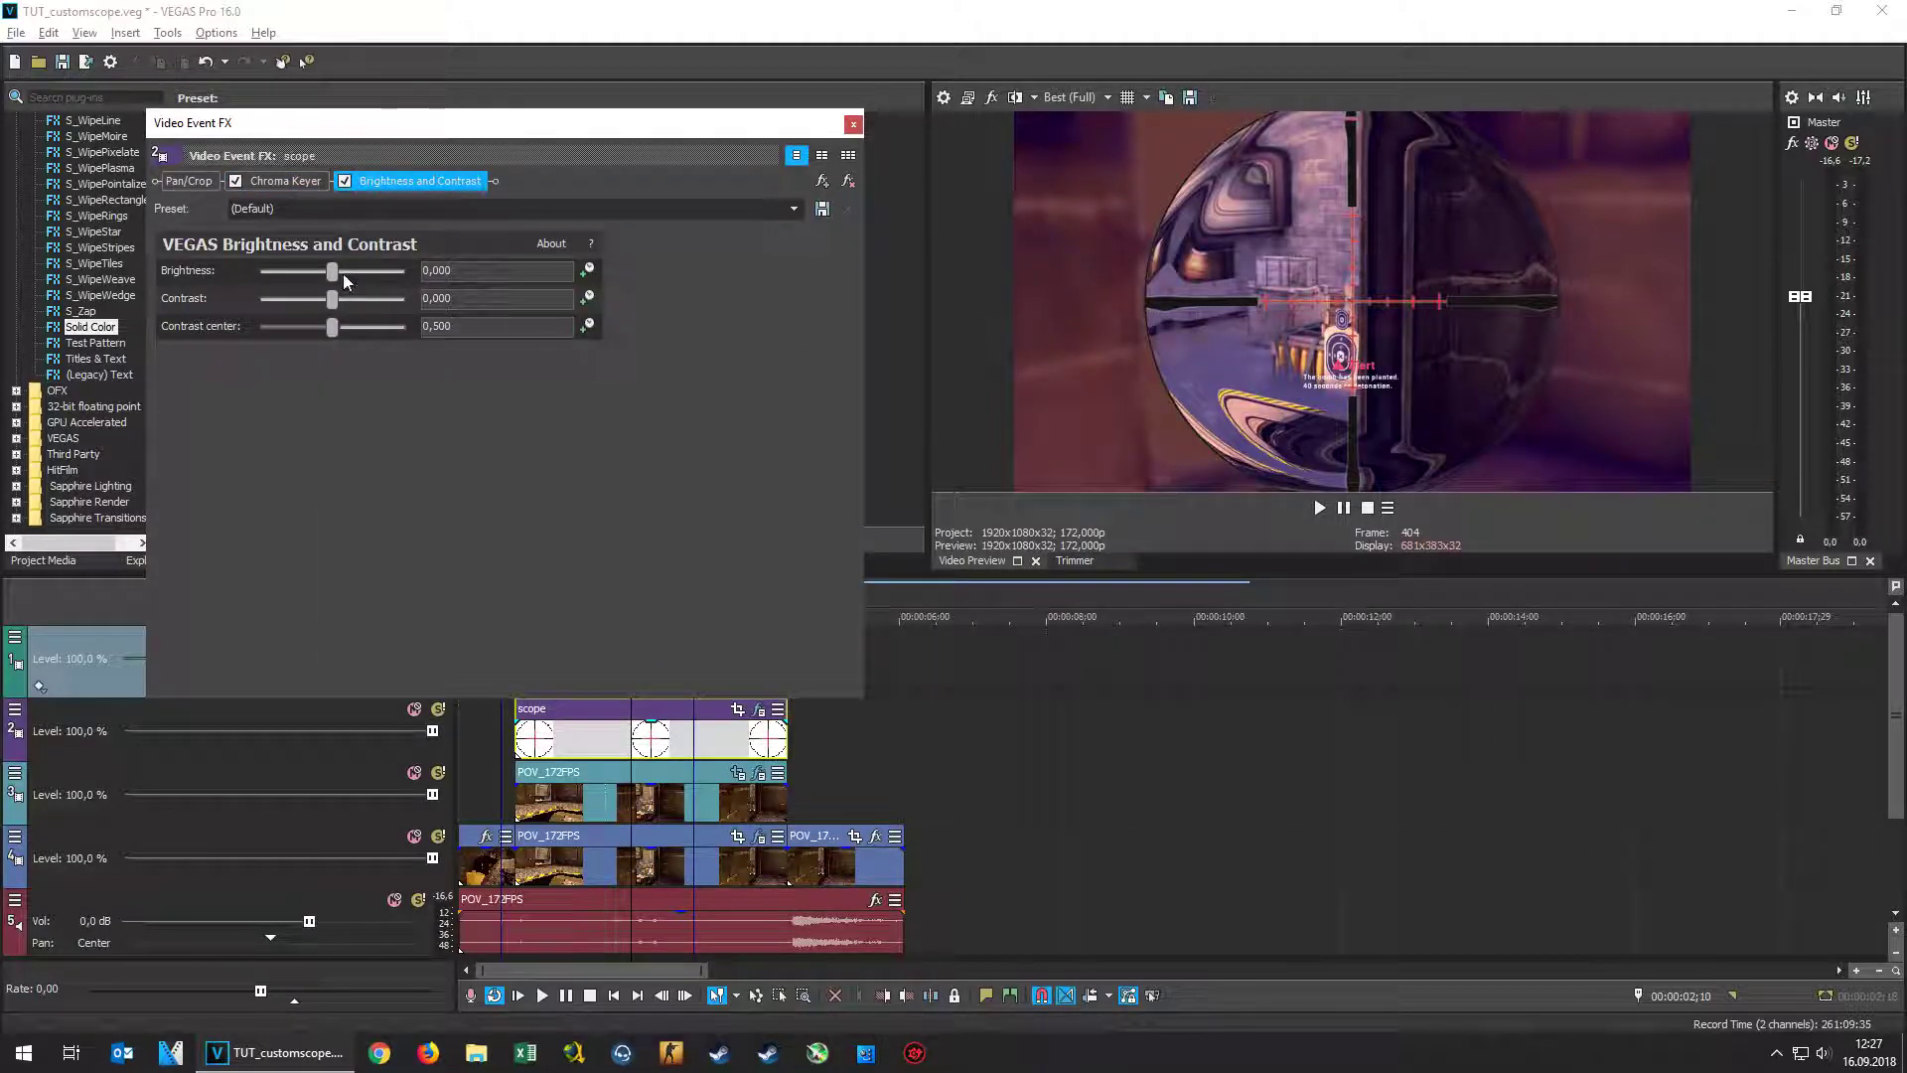
drag(336, 274, 194, 276)
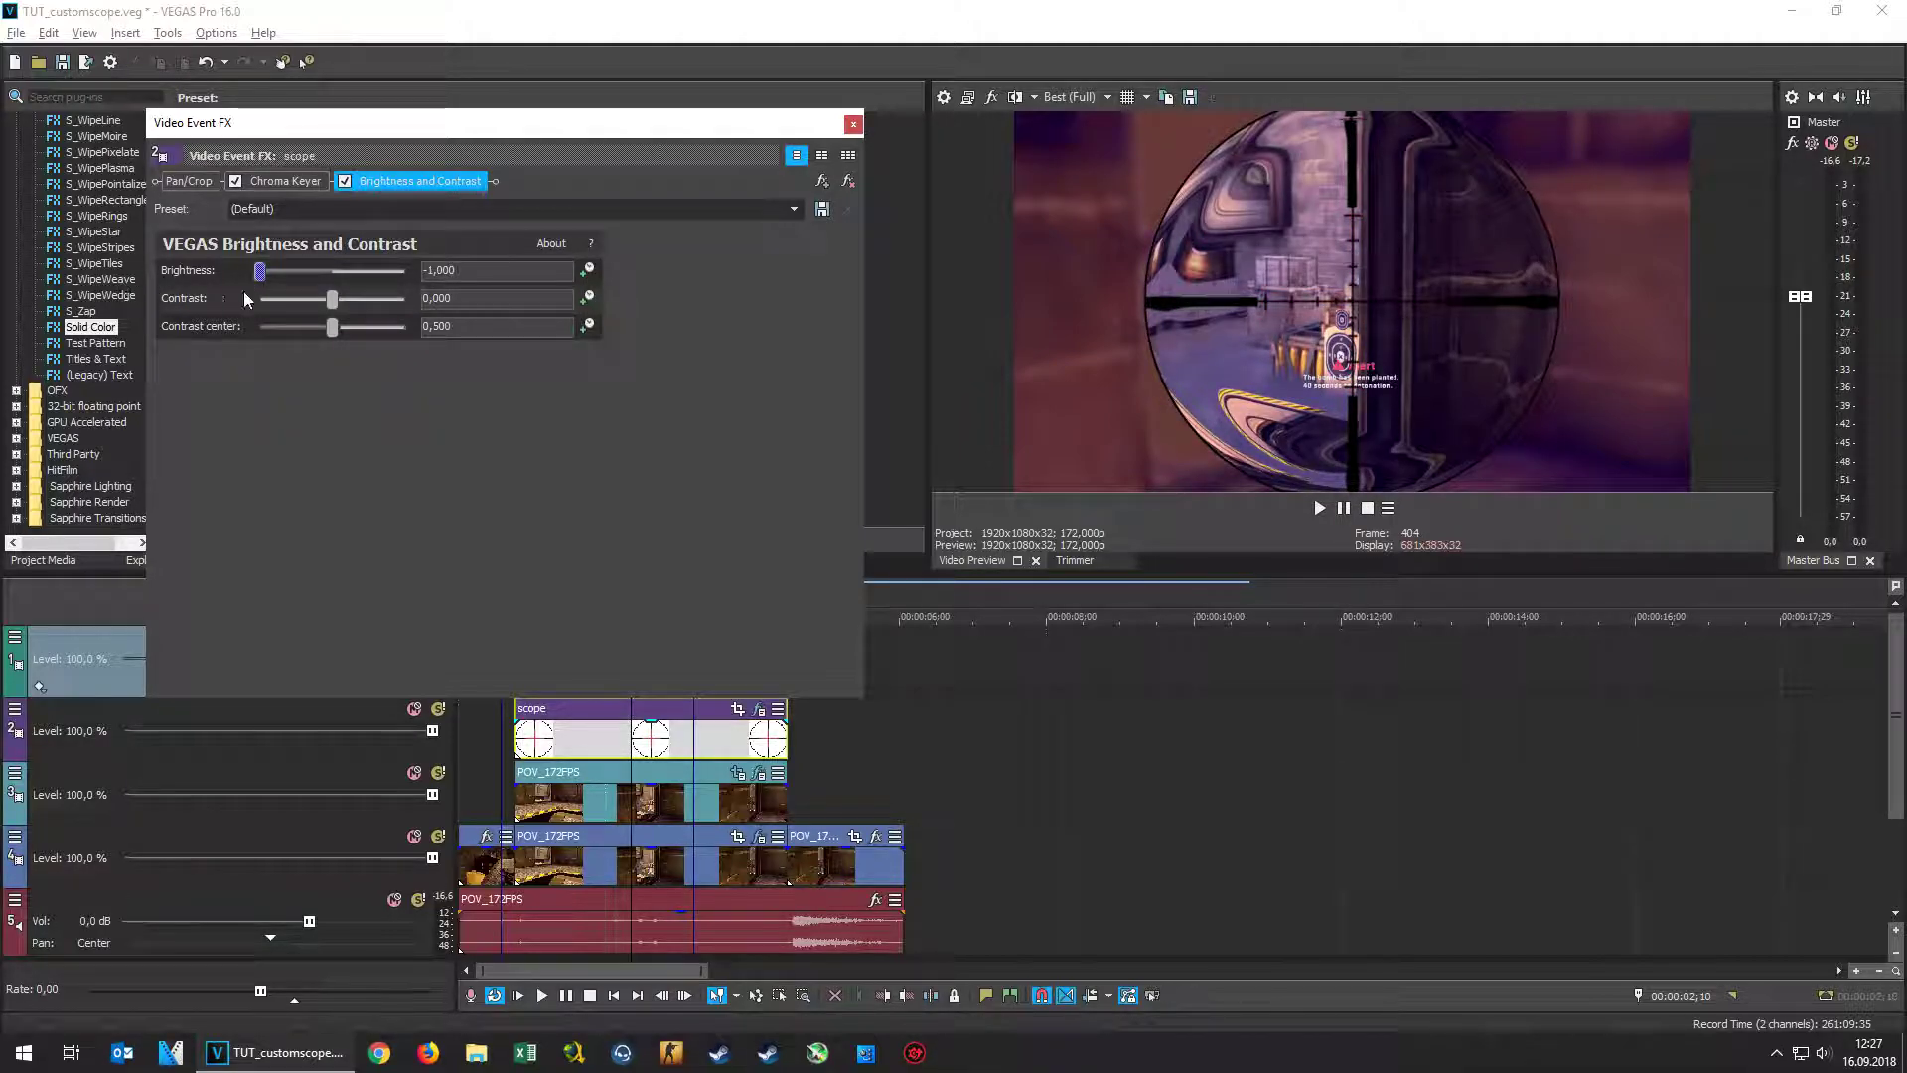
drag(334, 301, 385, 330)
Check the finished scope effect in a full-screen preview and return to the project
click(967, 98)
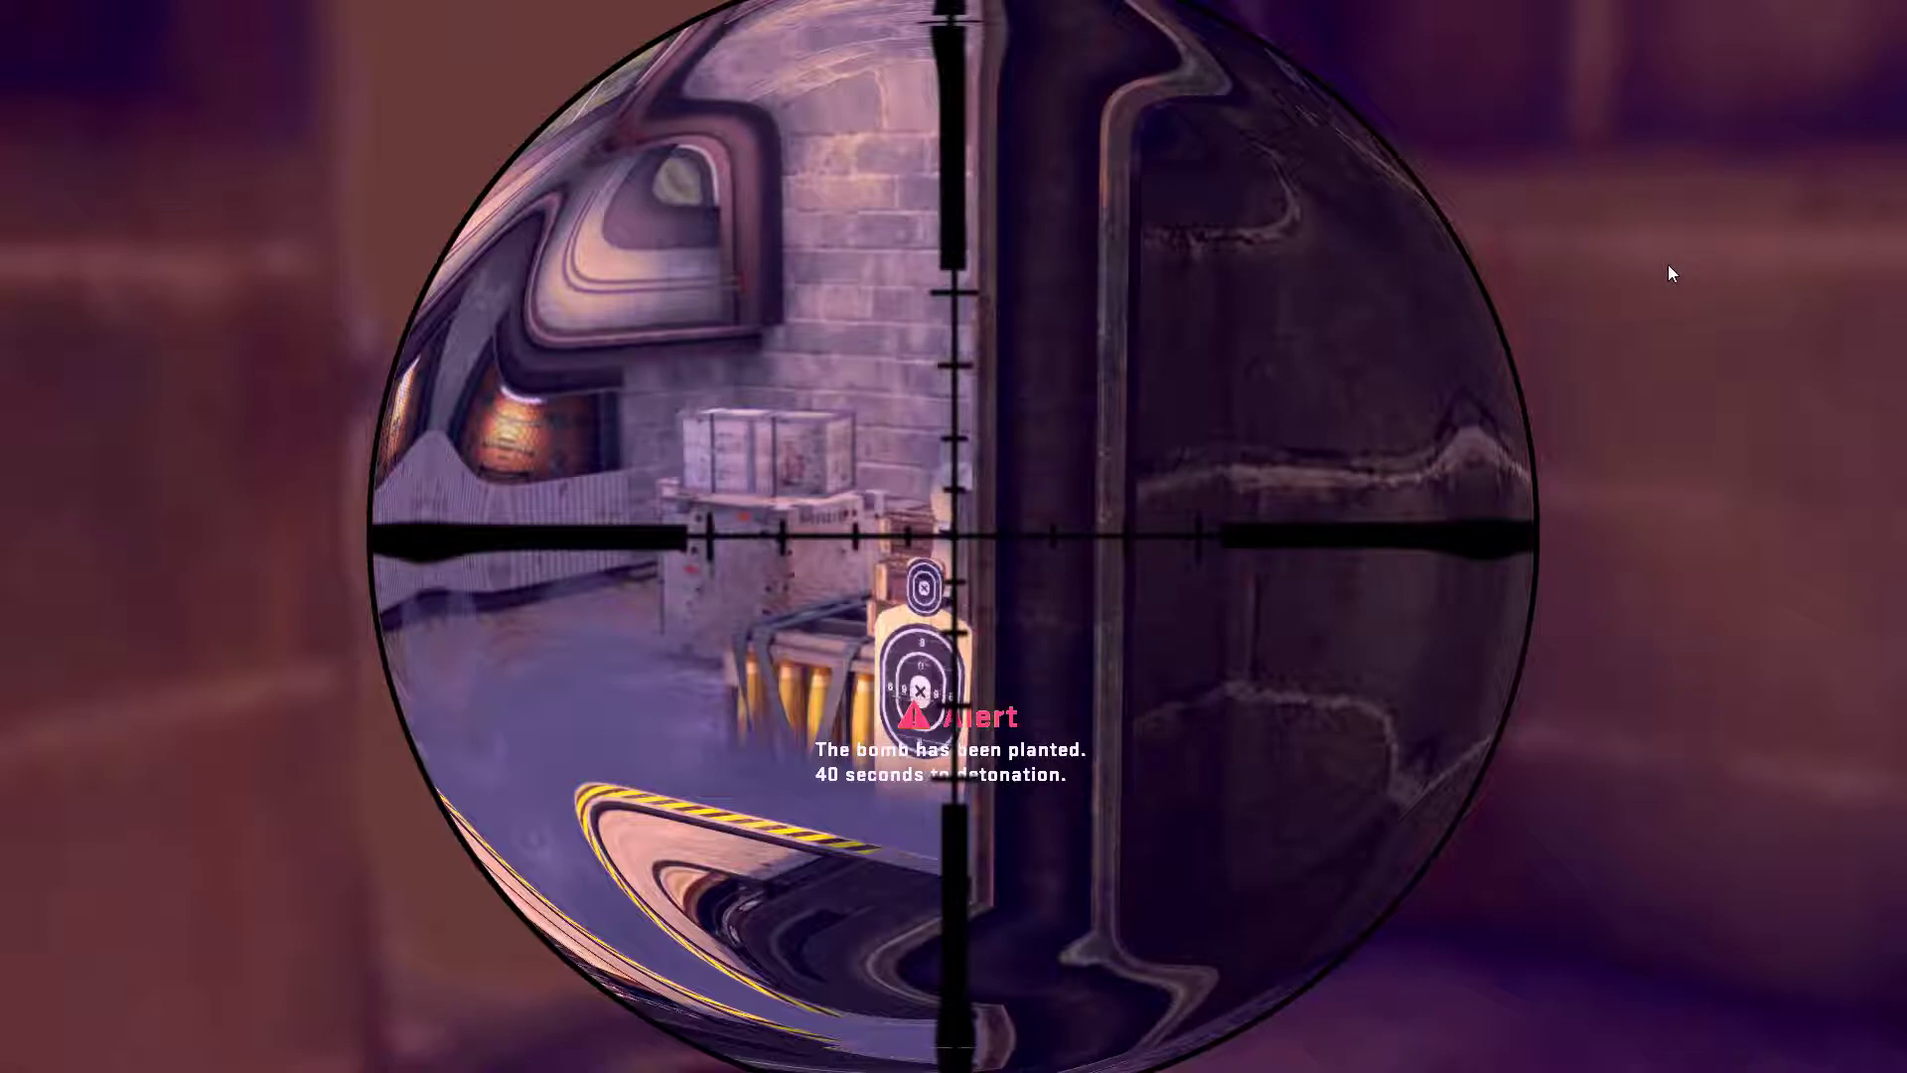
key(Escape)
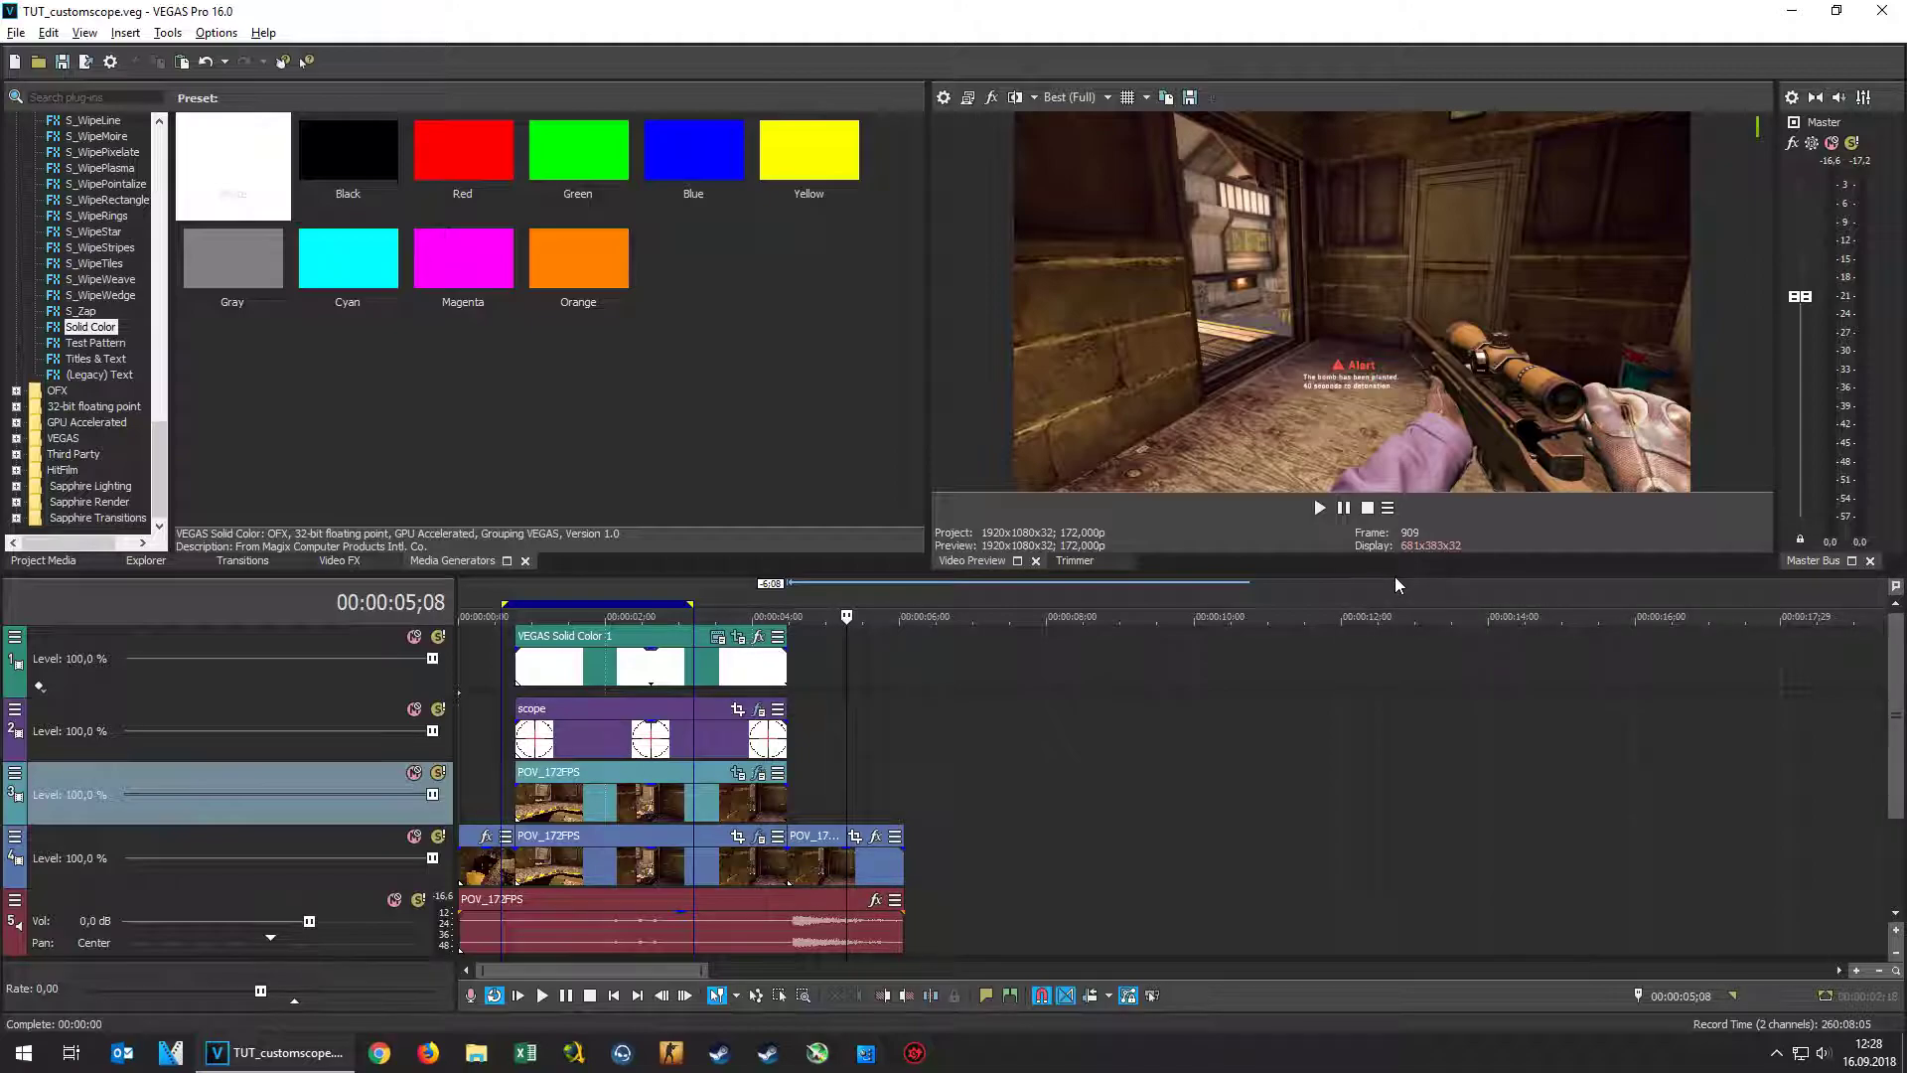
Enlarge the timeline area and insert a new empty audio track below the existing tracks
drag(1396, 584, 1390, 431)
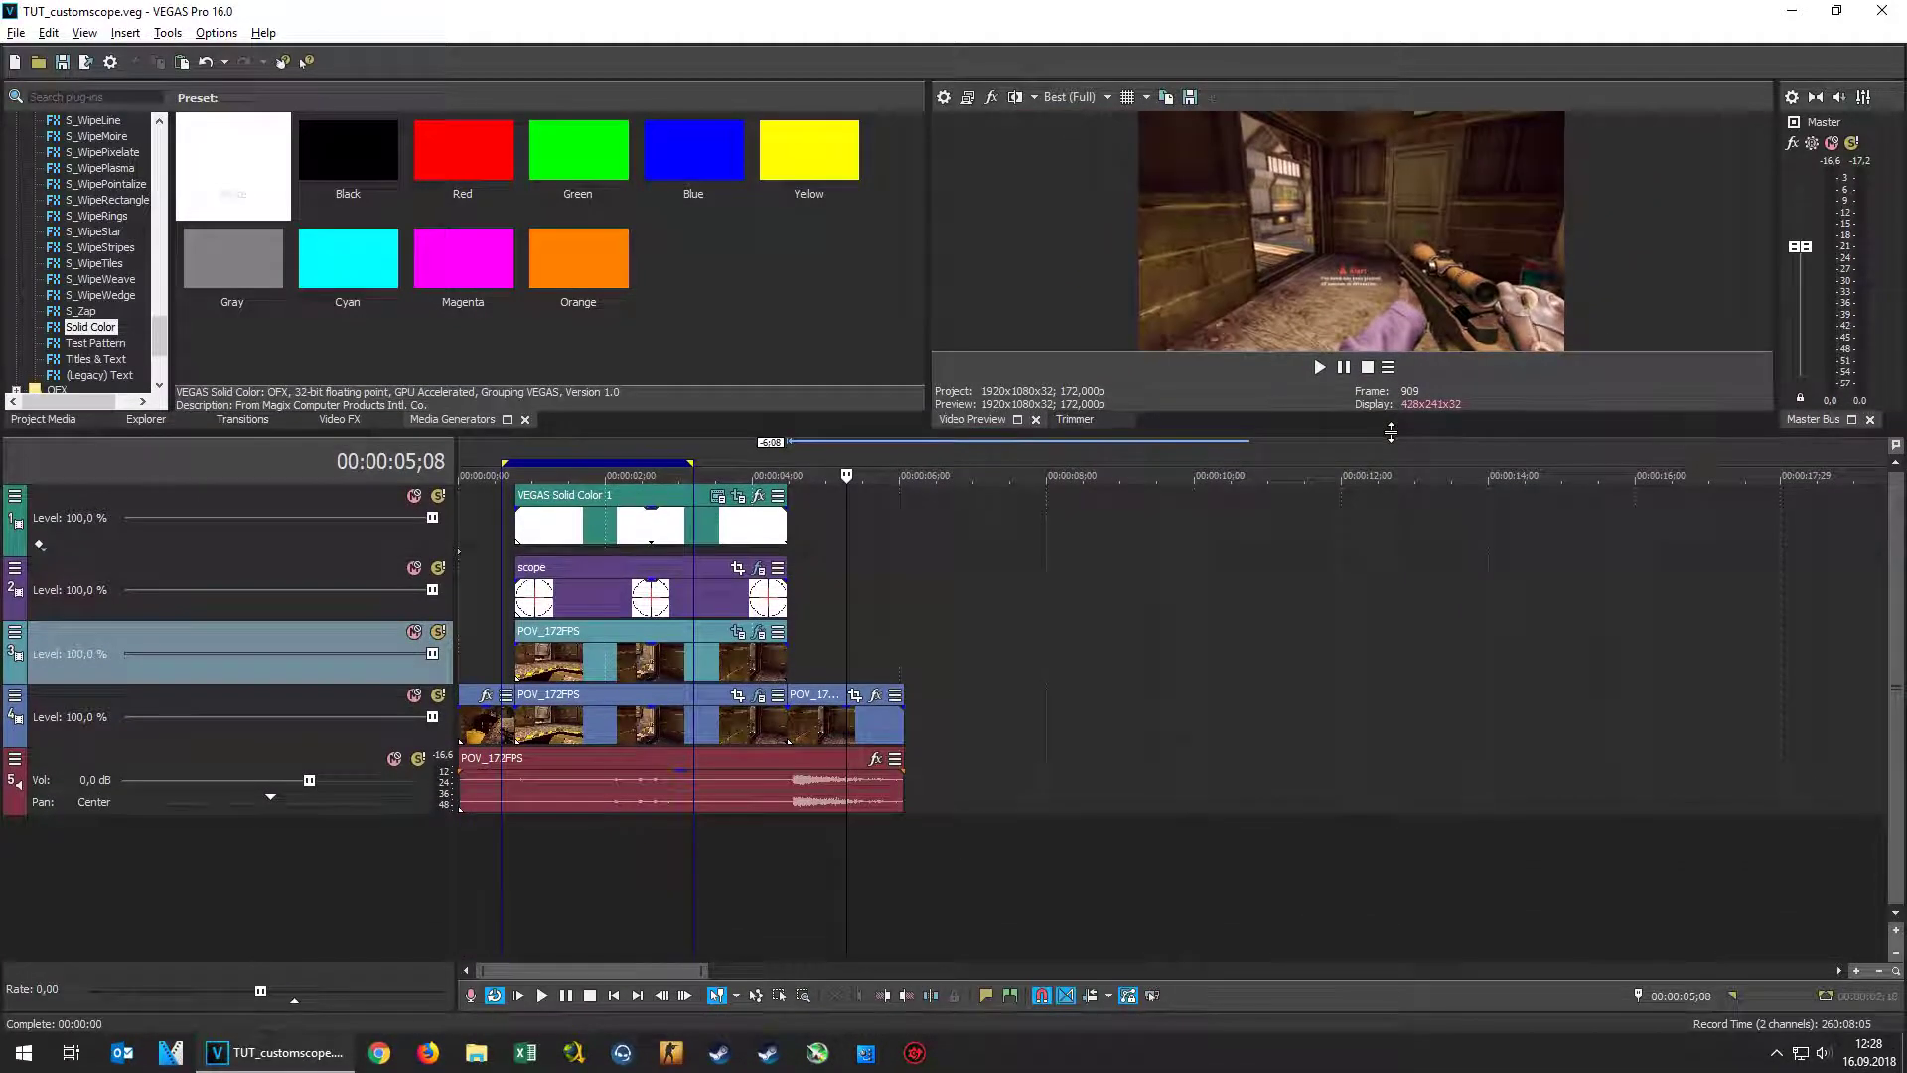
right_click(772, 862)
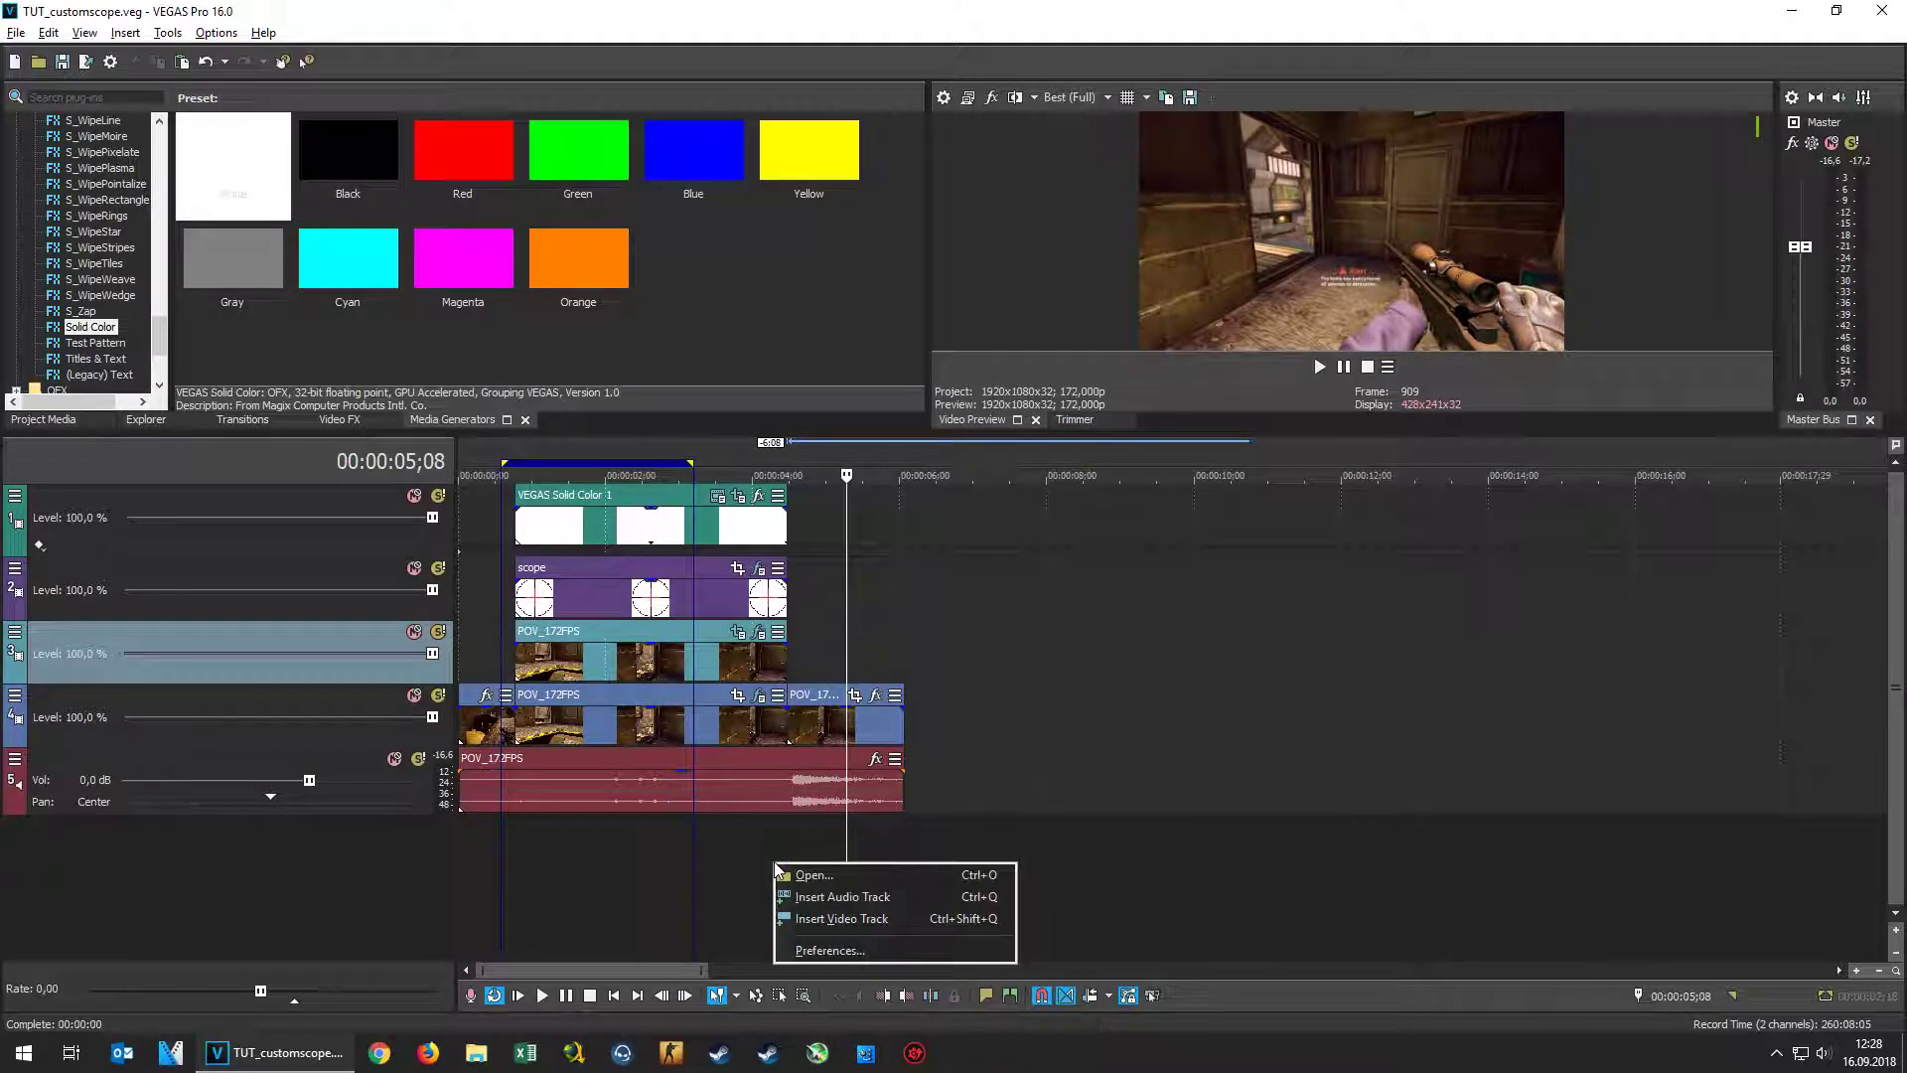
click(831, 890)
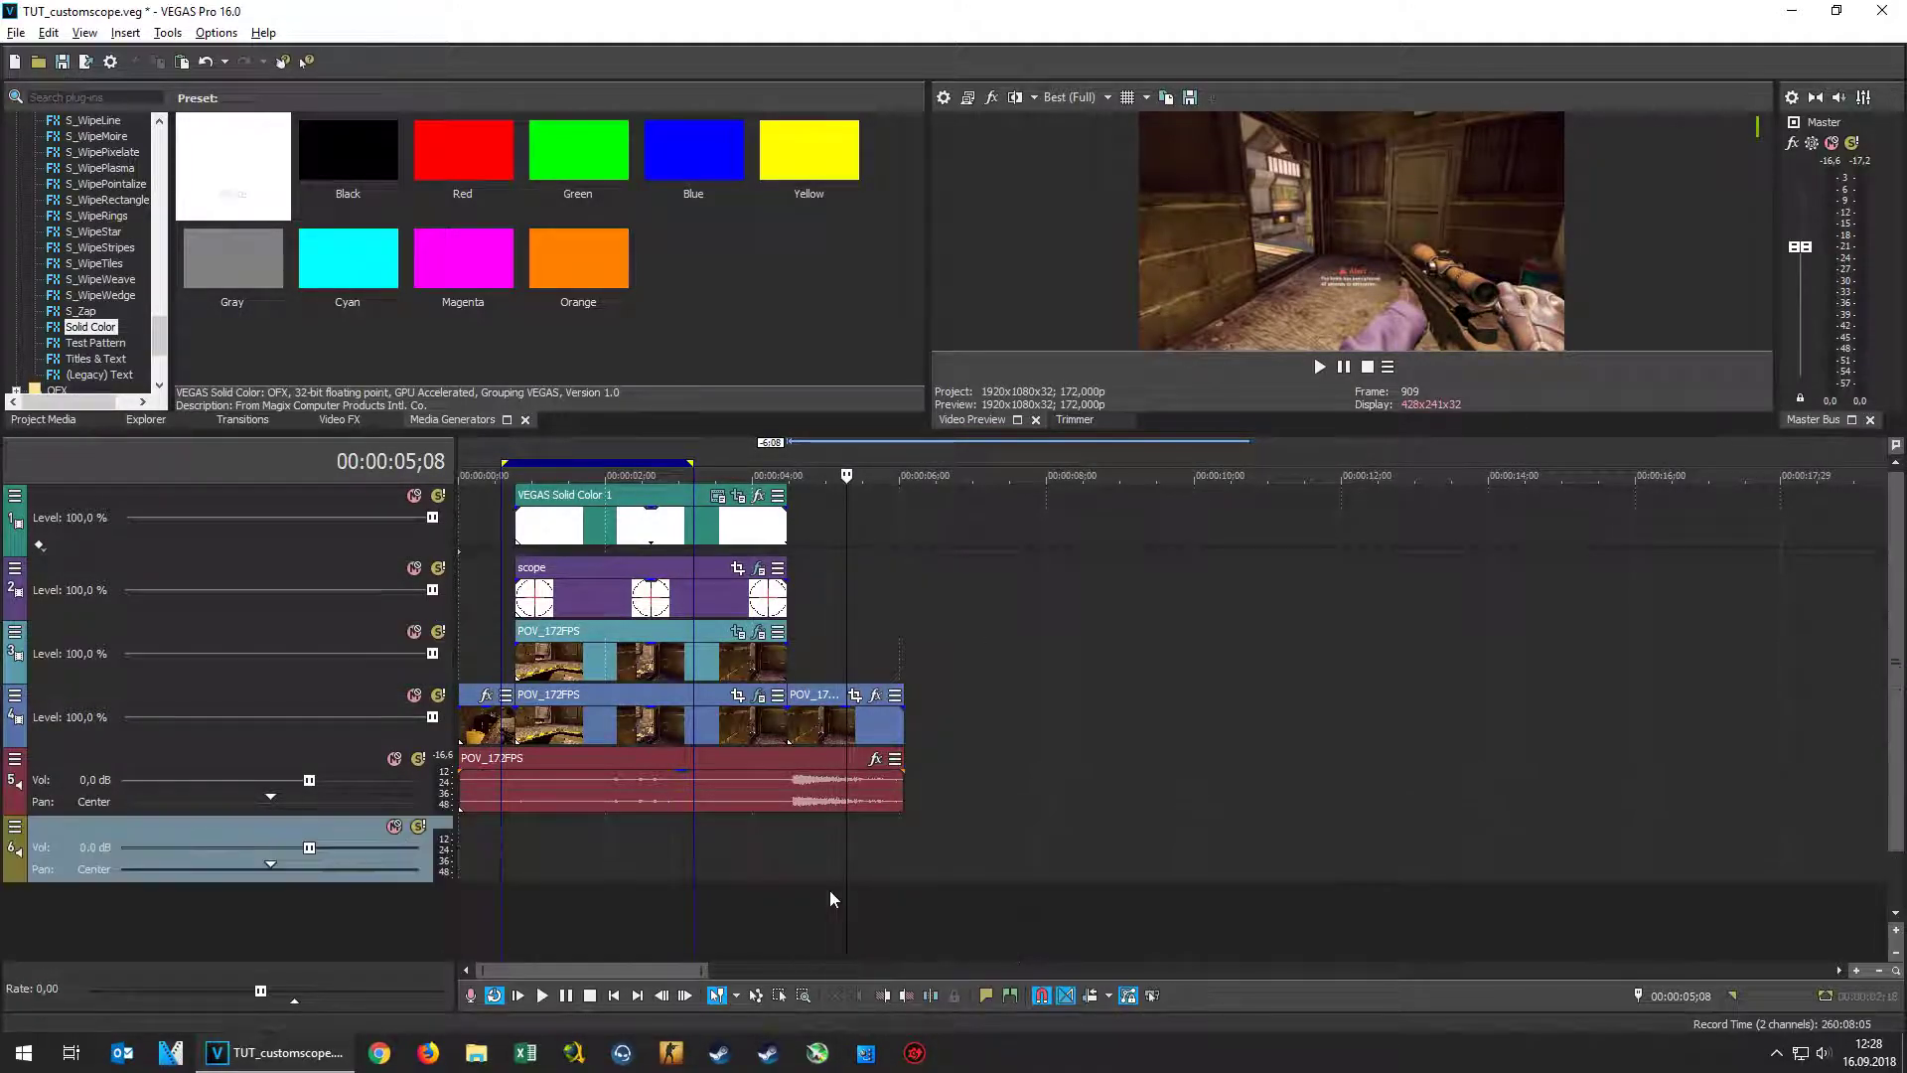
Add the awp1 sound from E:\Editing\01 RESOURCES\02 SFX\02 CSGO\weapons\awp to the empty audio track 6
right_click(477, 1053)
click(499, 841)
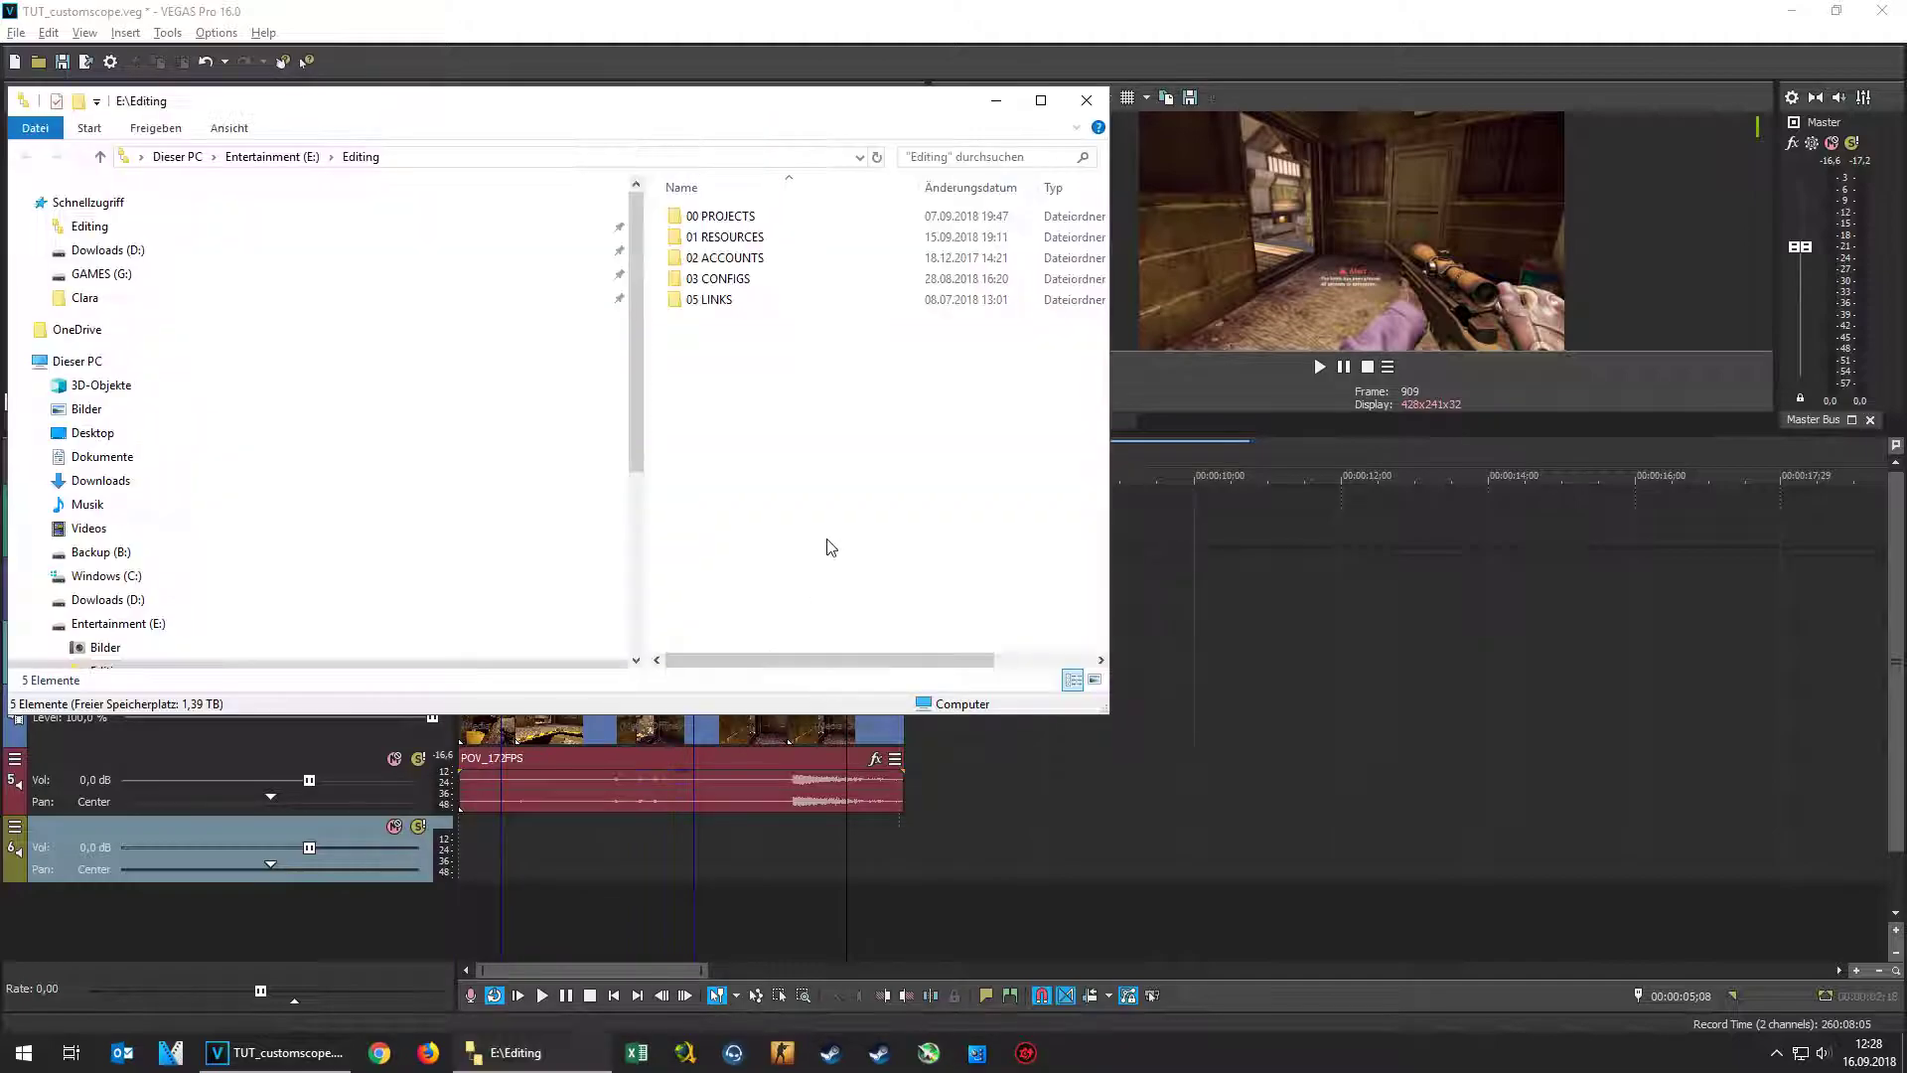
double_click(747, 238)
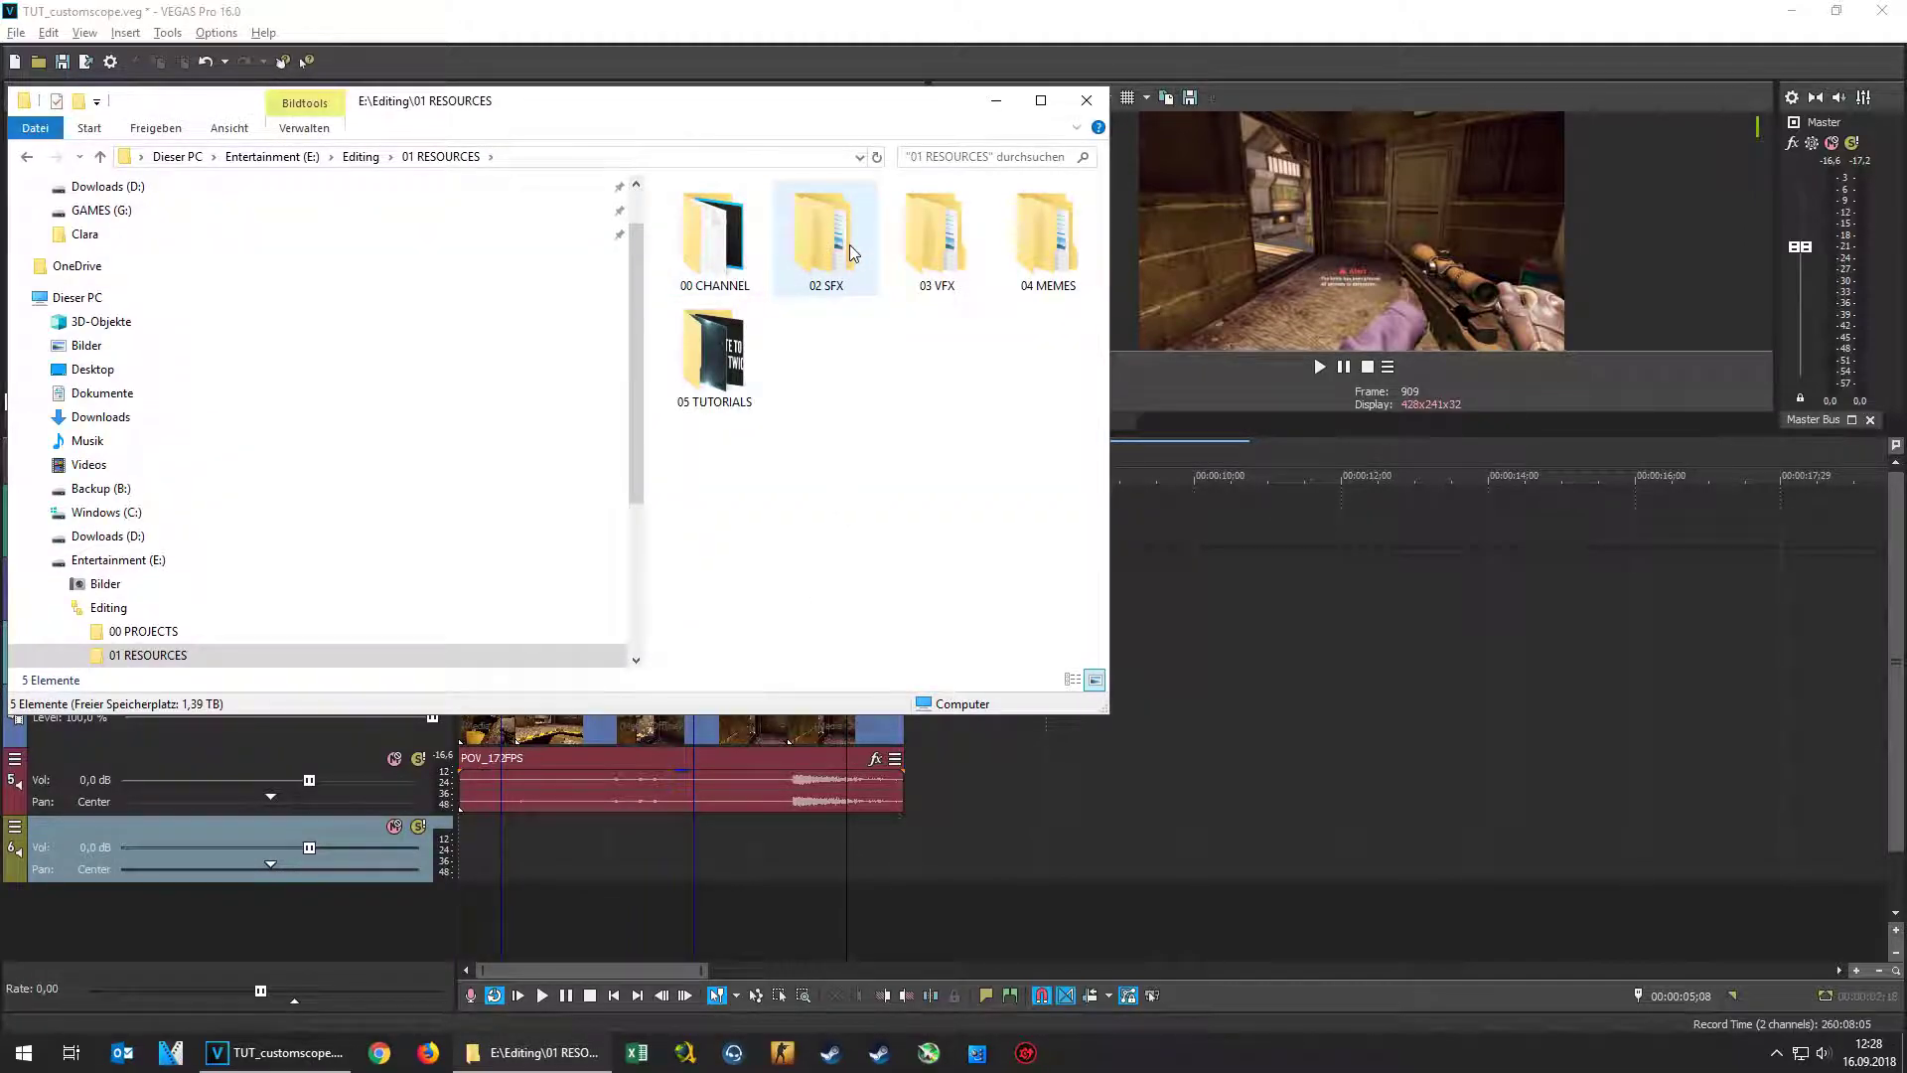
double_click(849, 245)
double_click(740, 240)
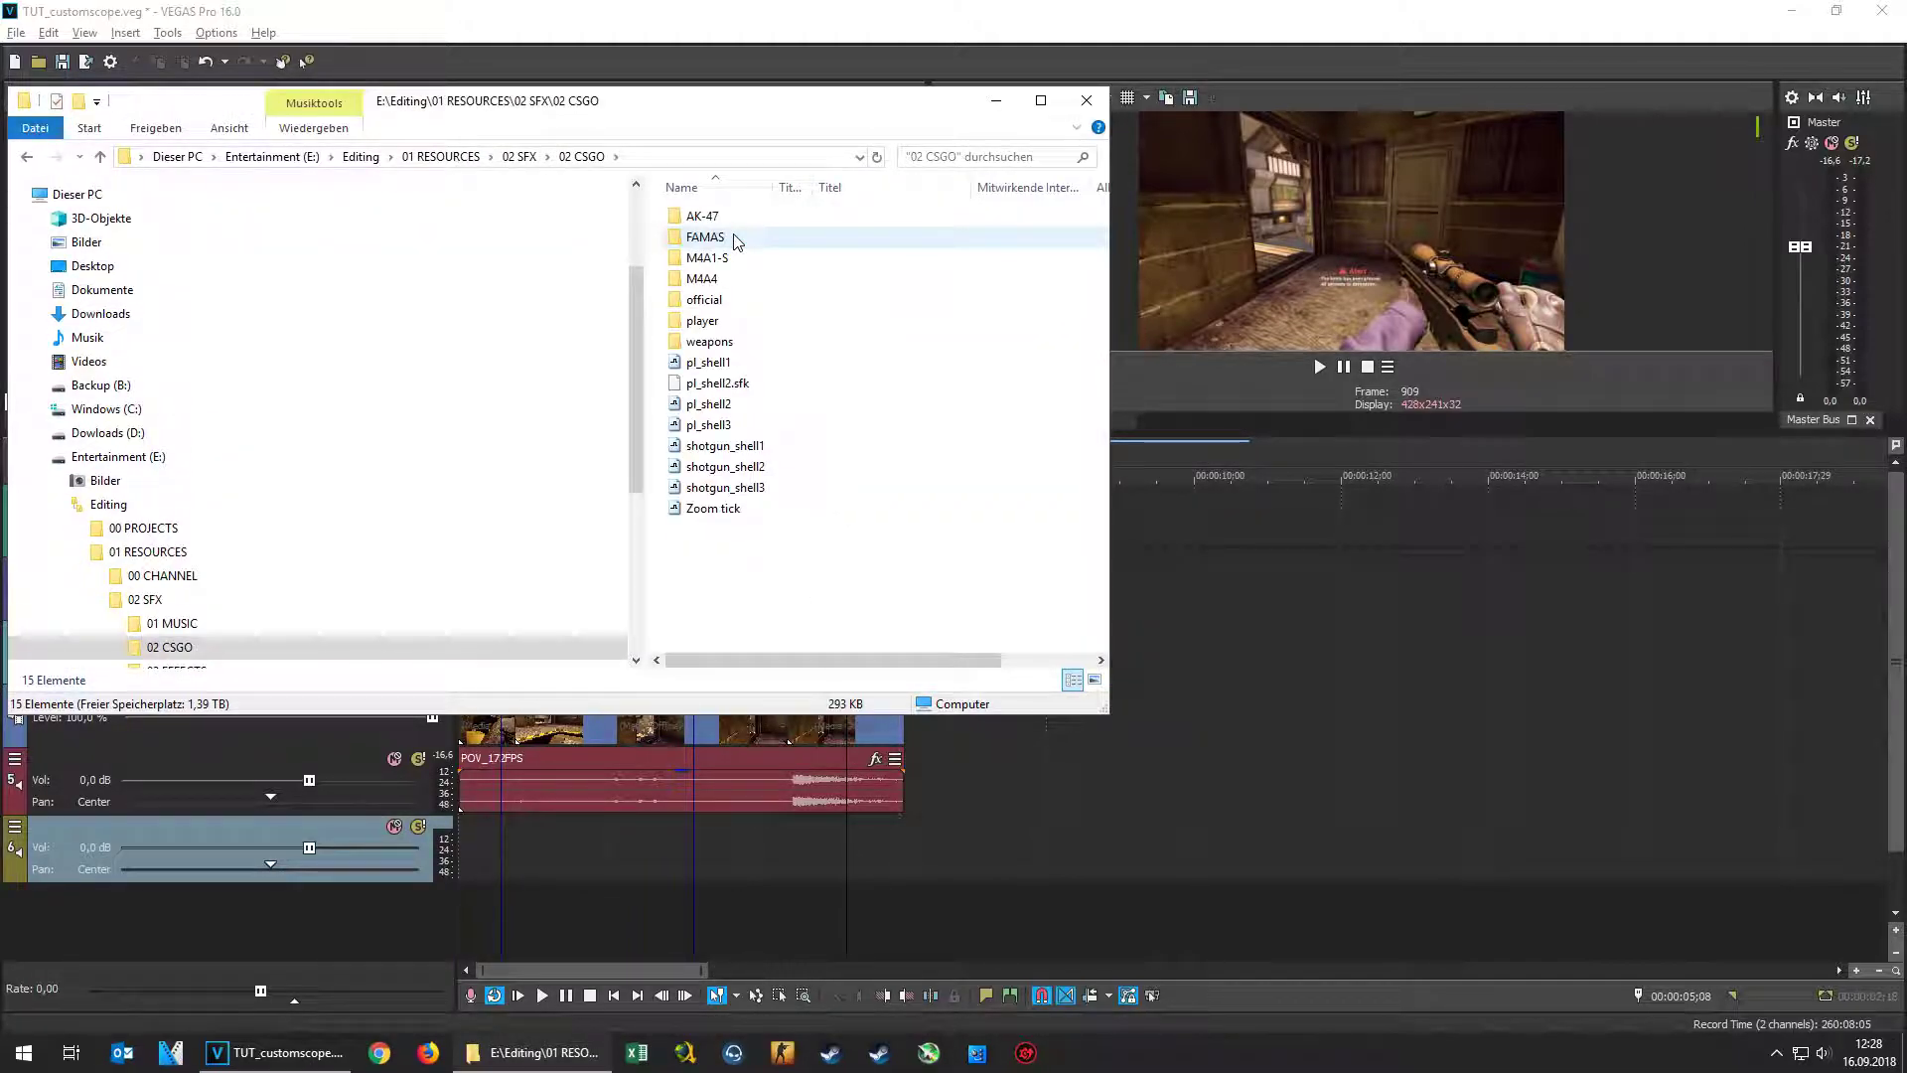
double_click(710, 341)
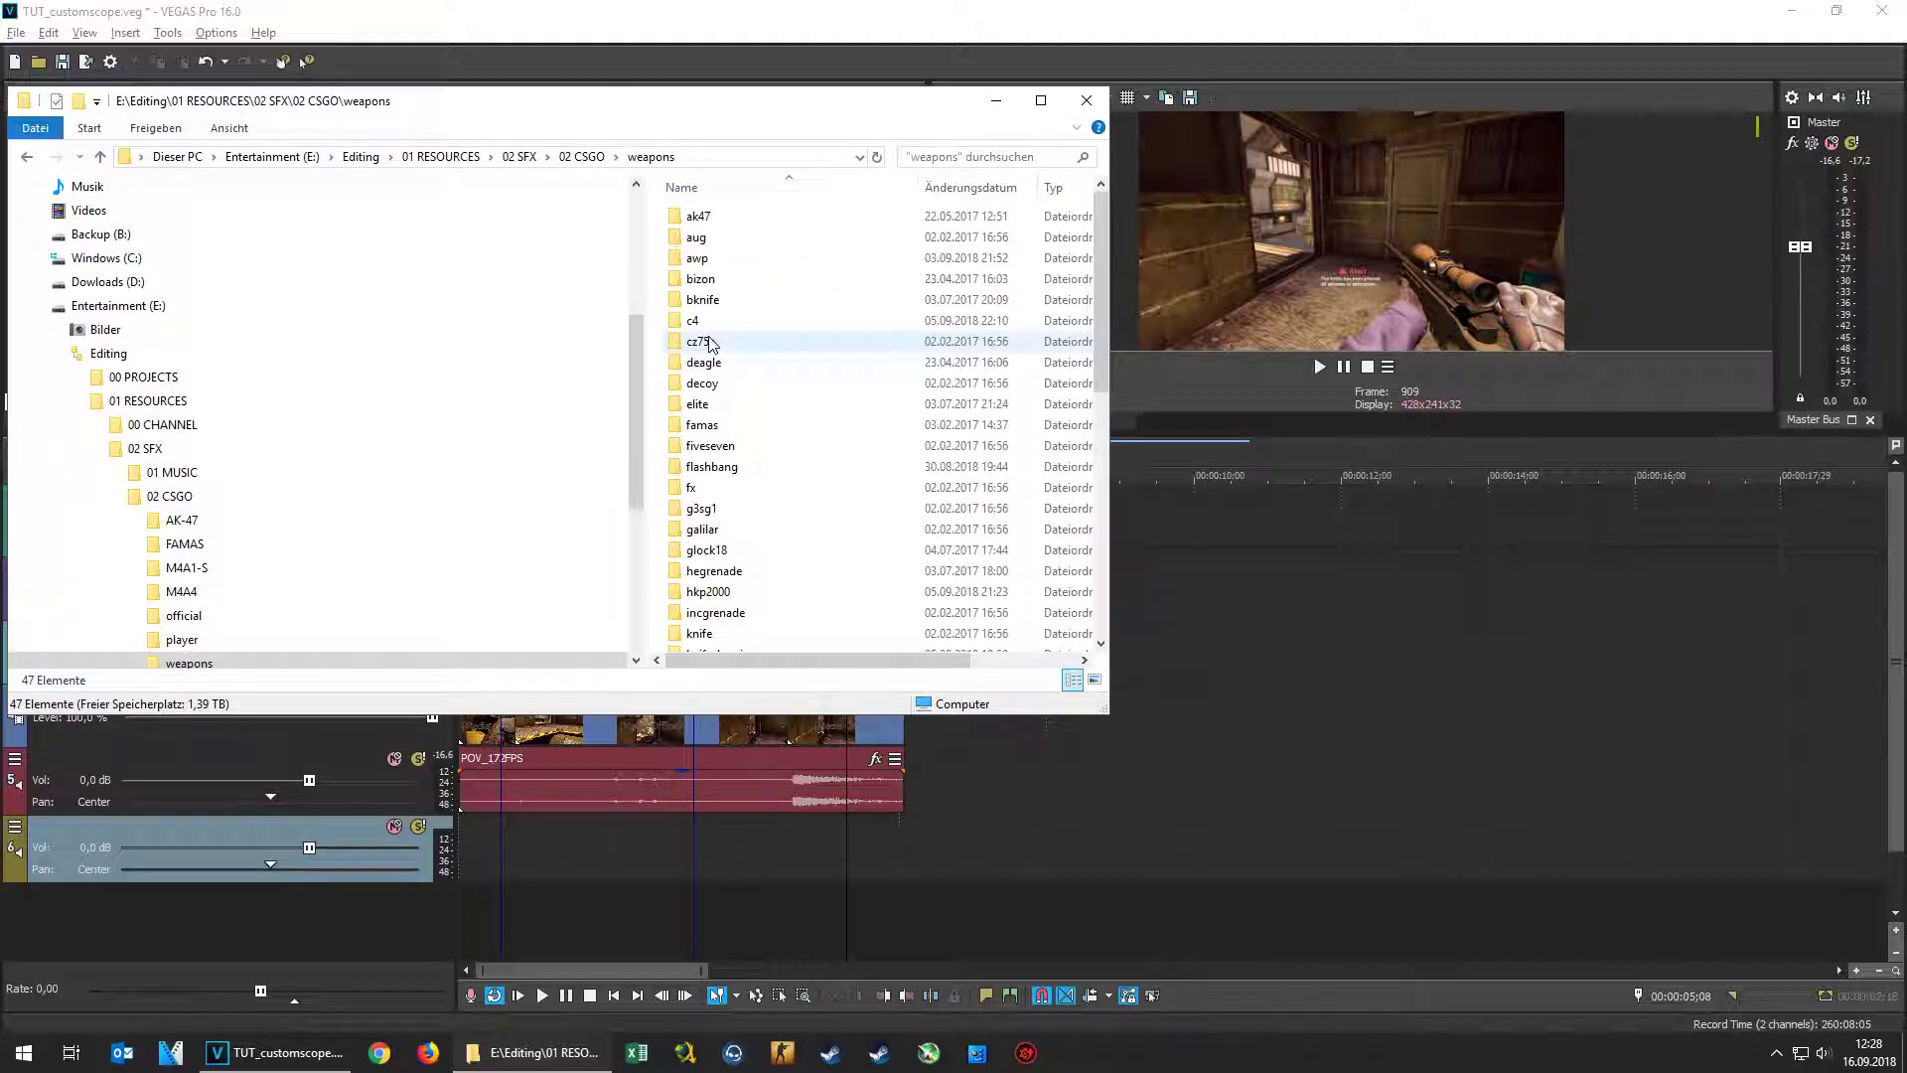
click(696, 259)
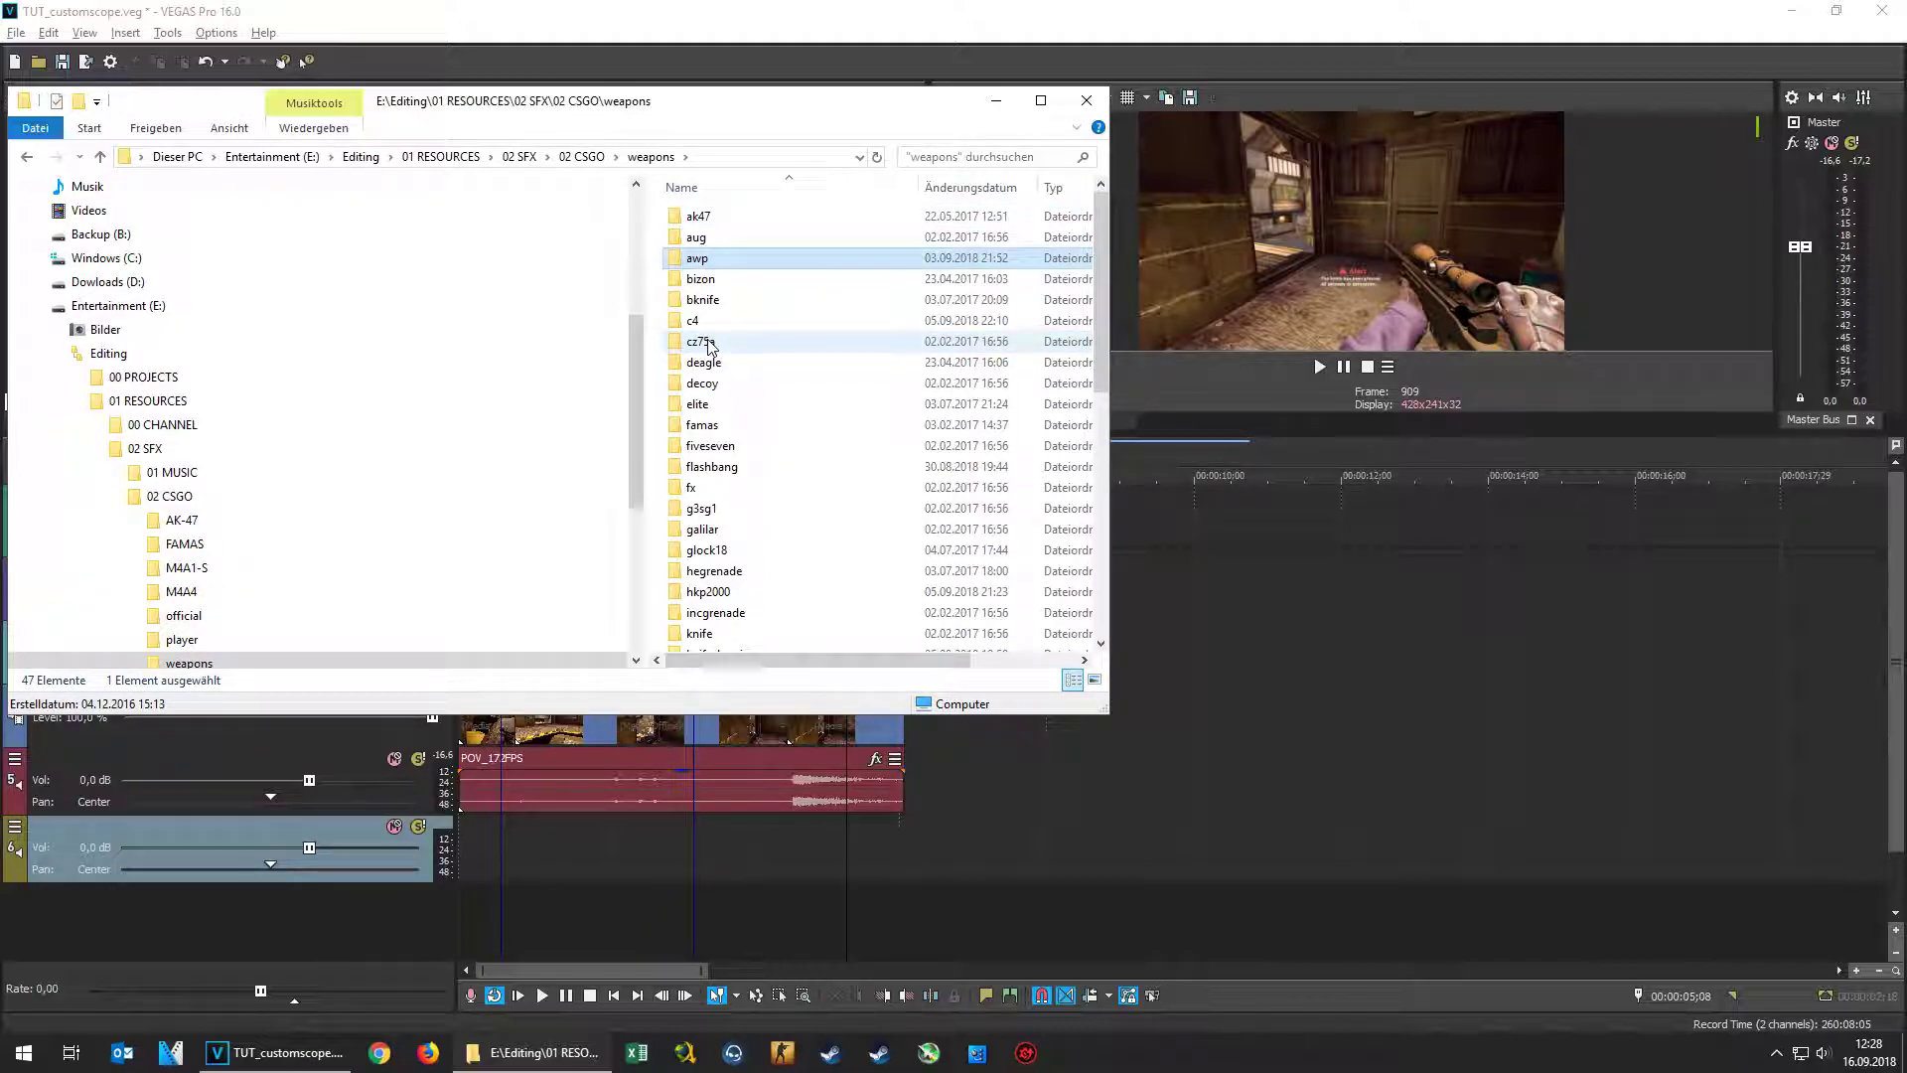
double_click(698, 260)
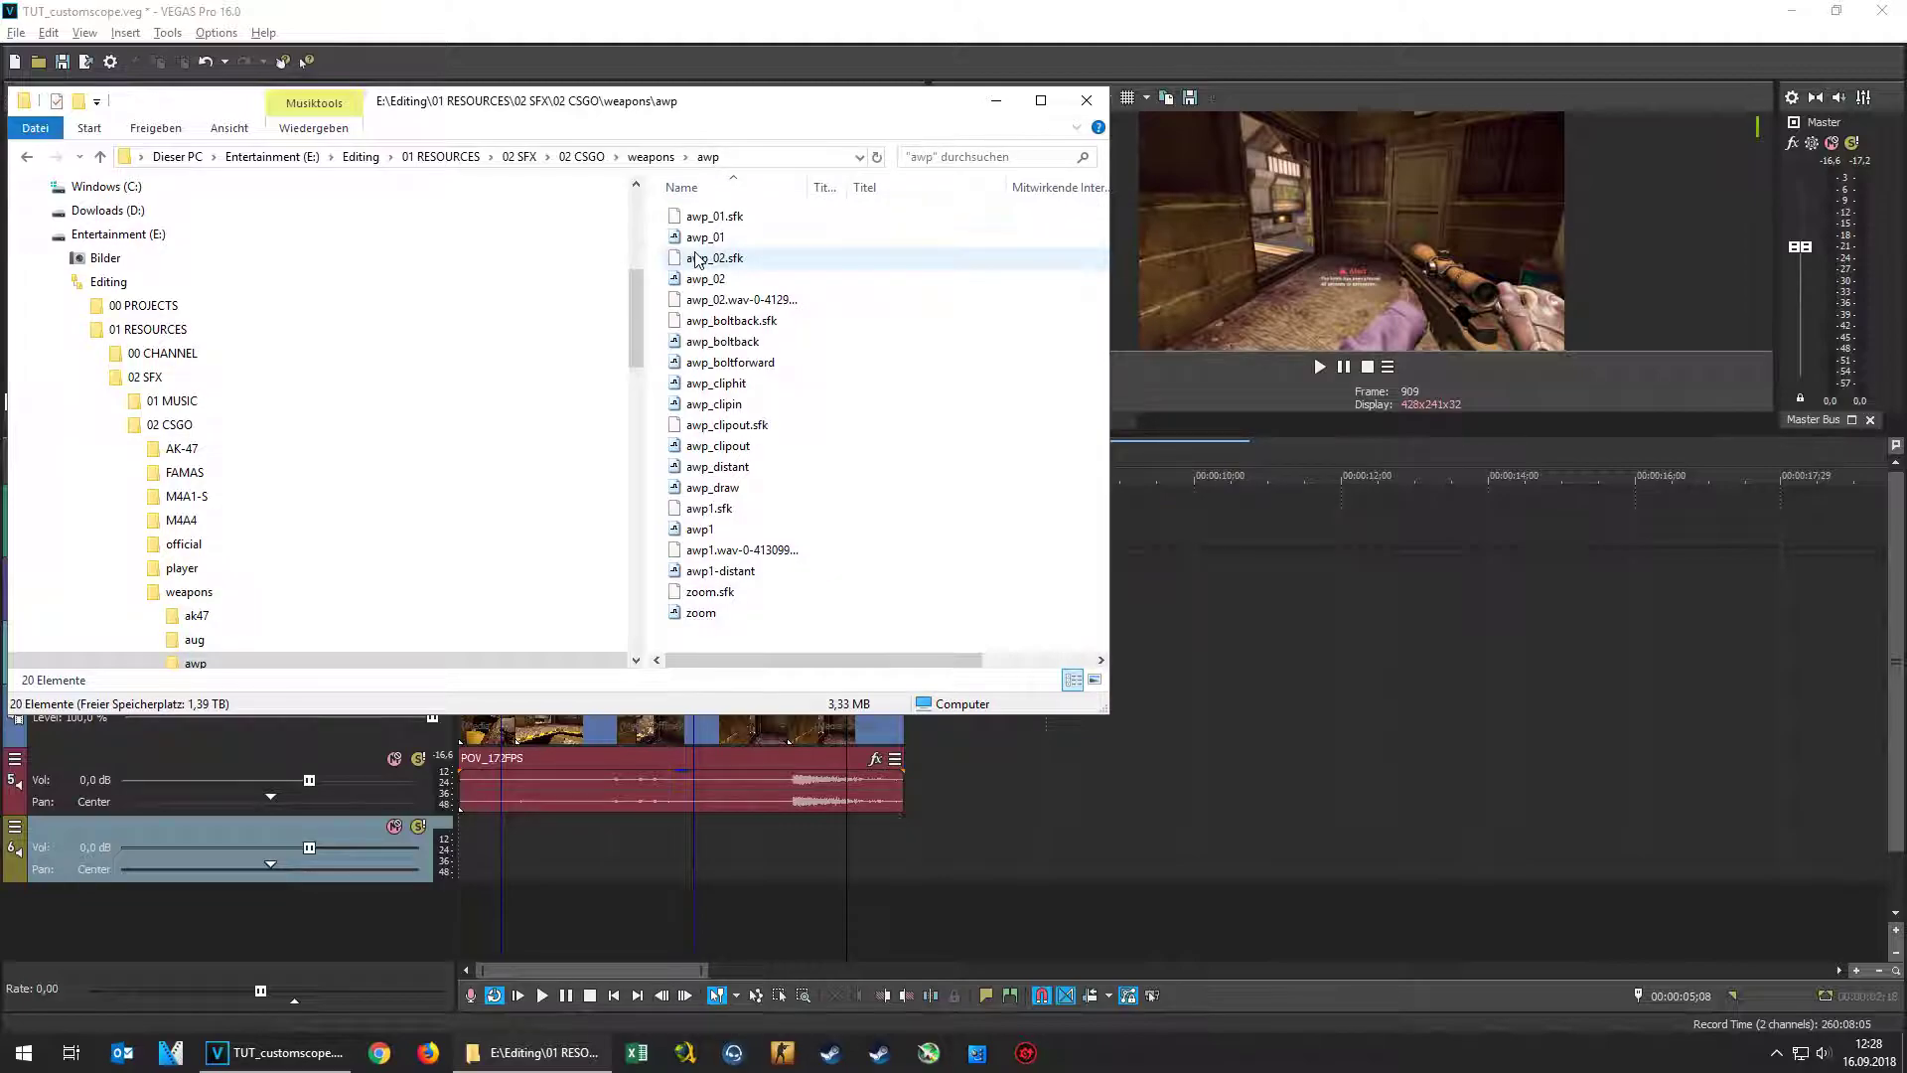
drag(700, 530, 682, 827)
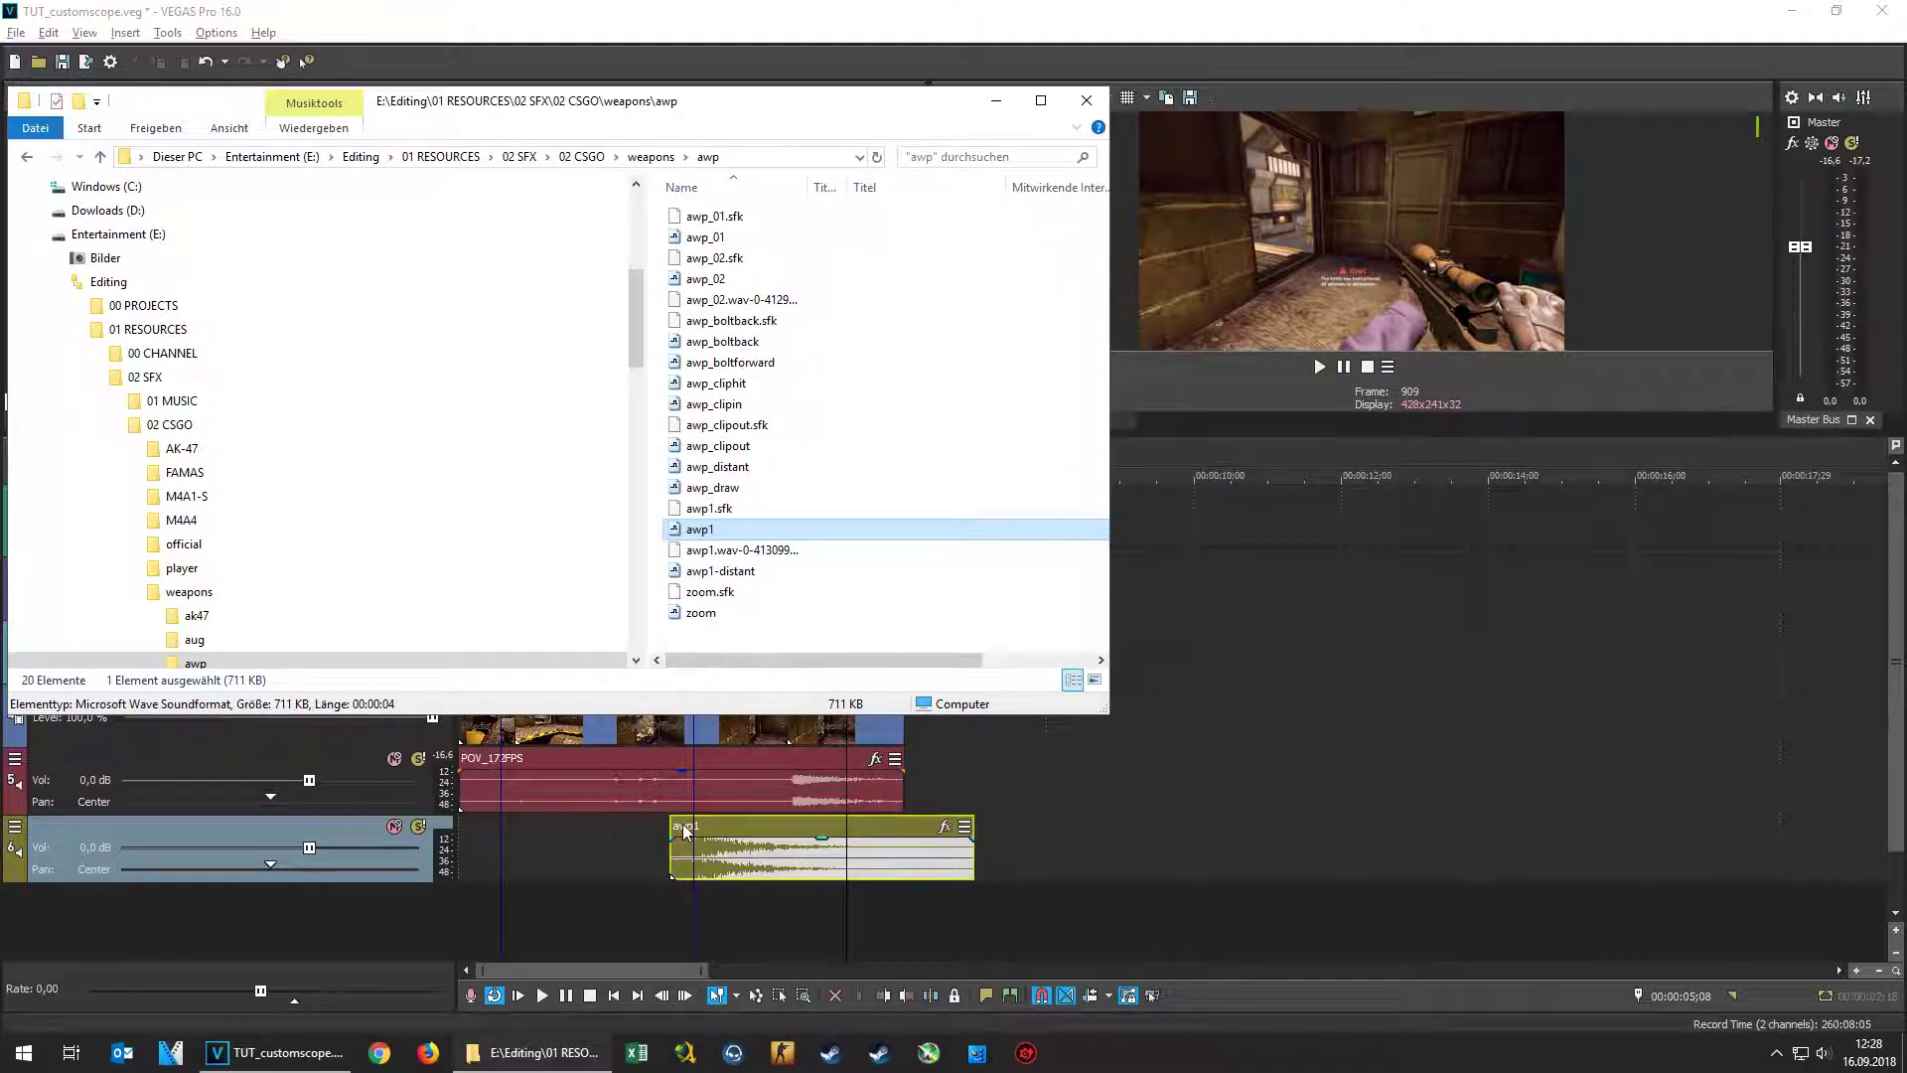
Reverse the awp1 sound and fit it to the length of the scope event with a fade-in
right_click(797, 850)
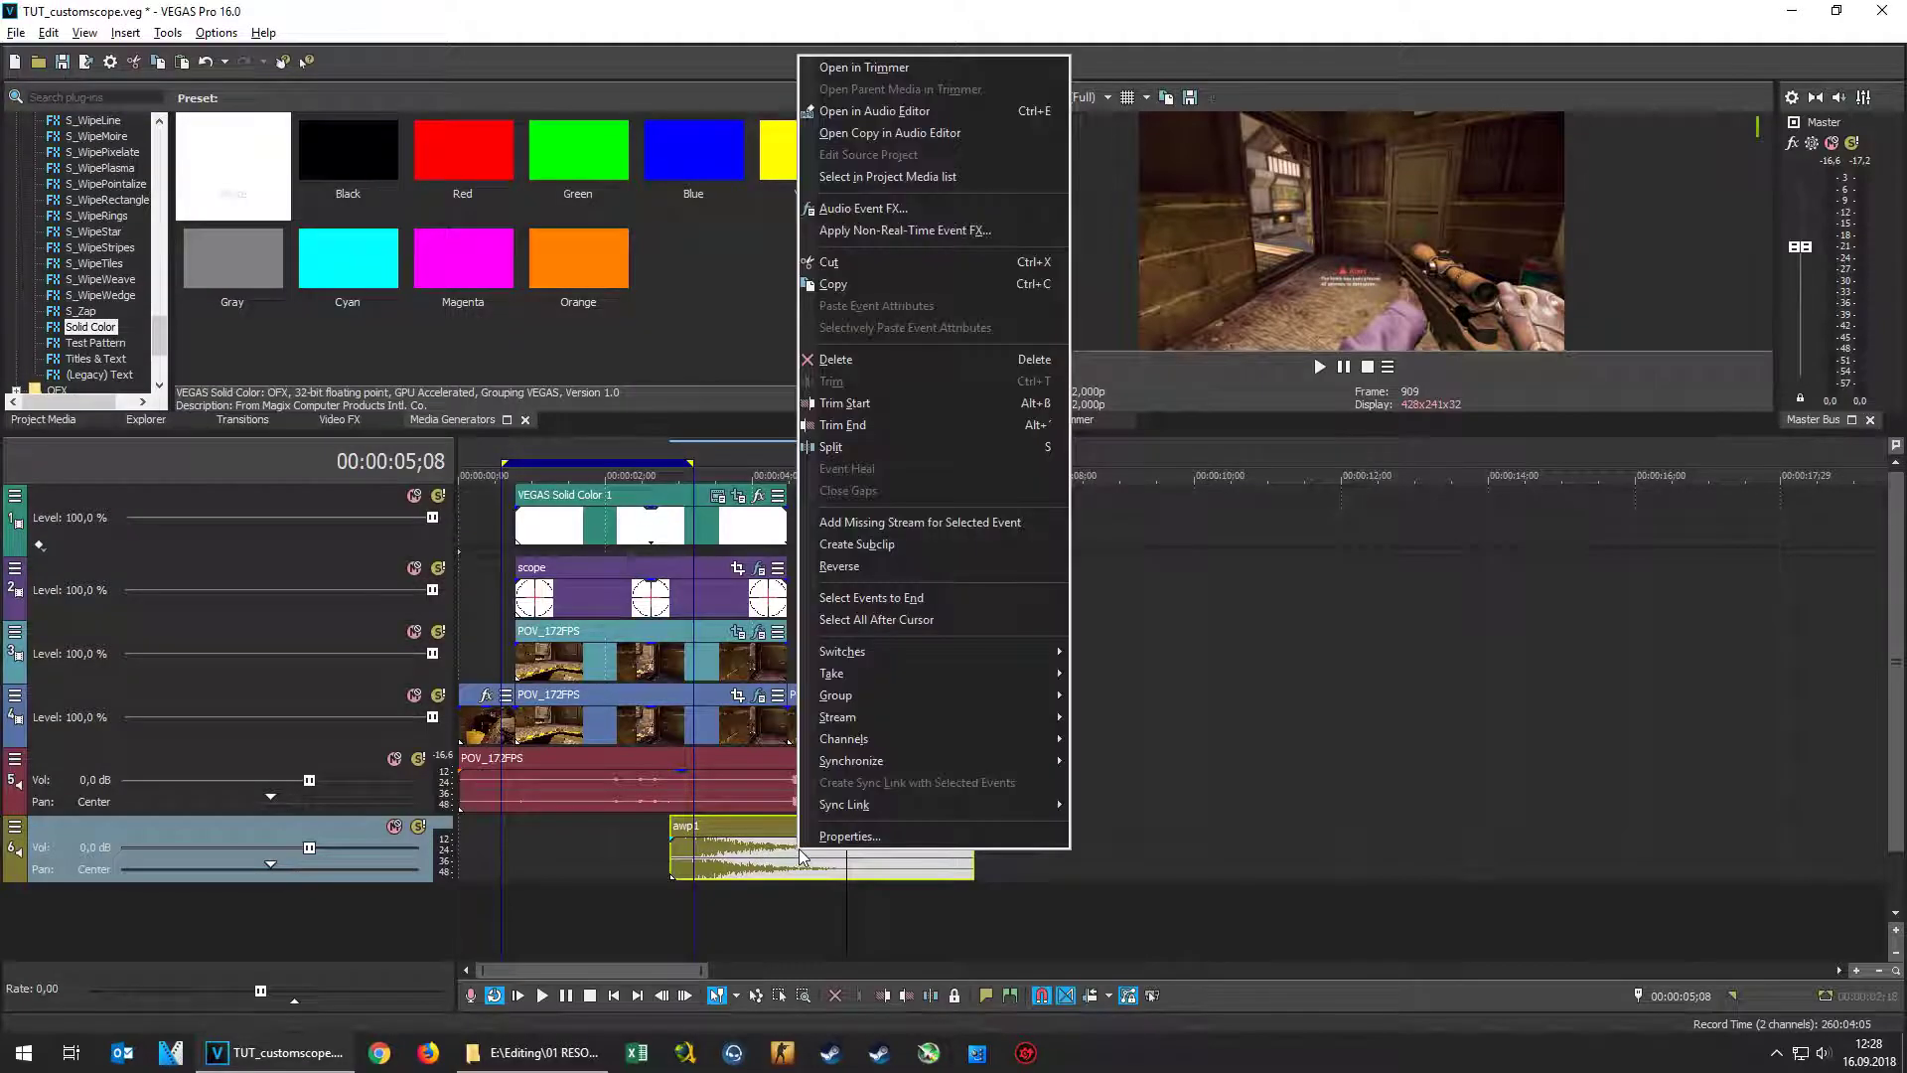
click(944, 567)
drag(904, 867, 721, 850)
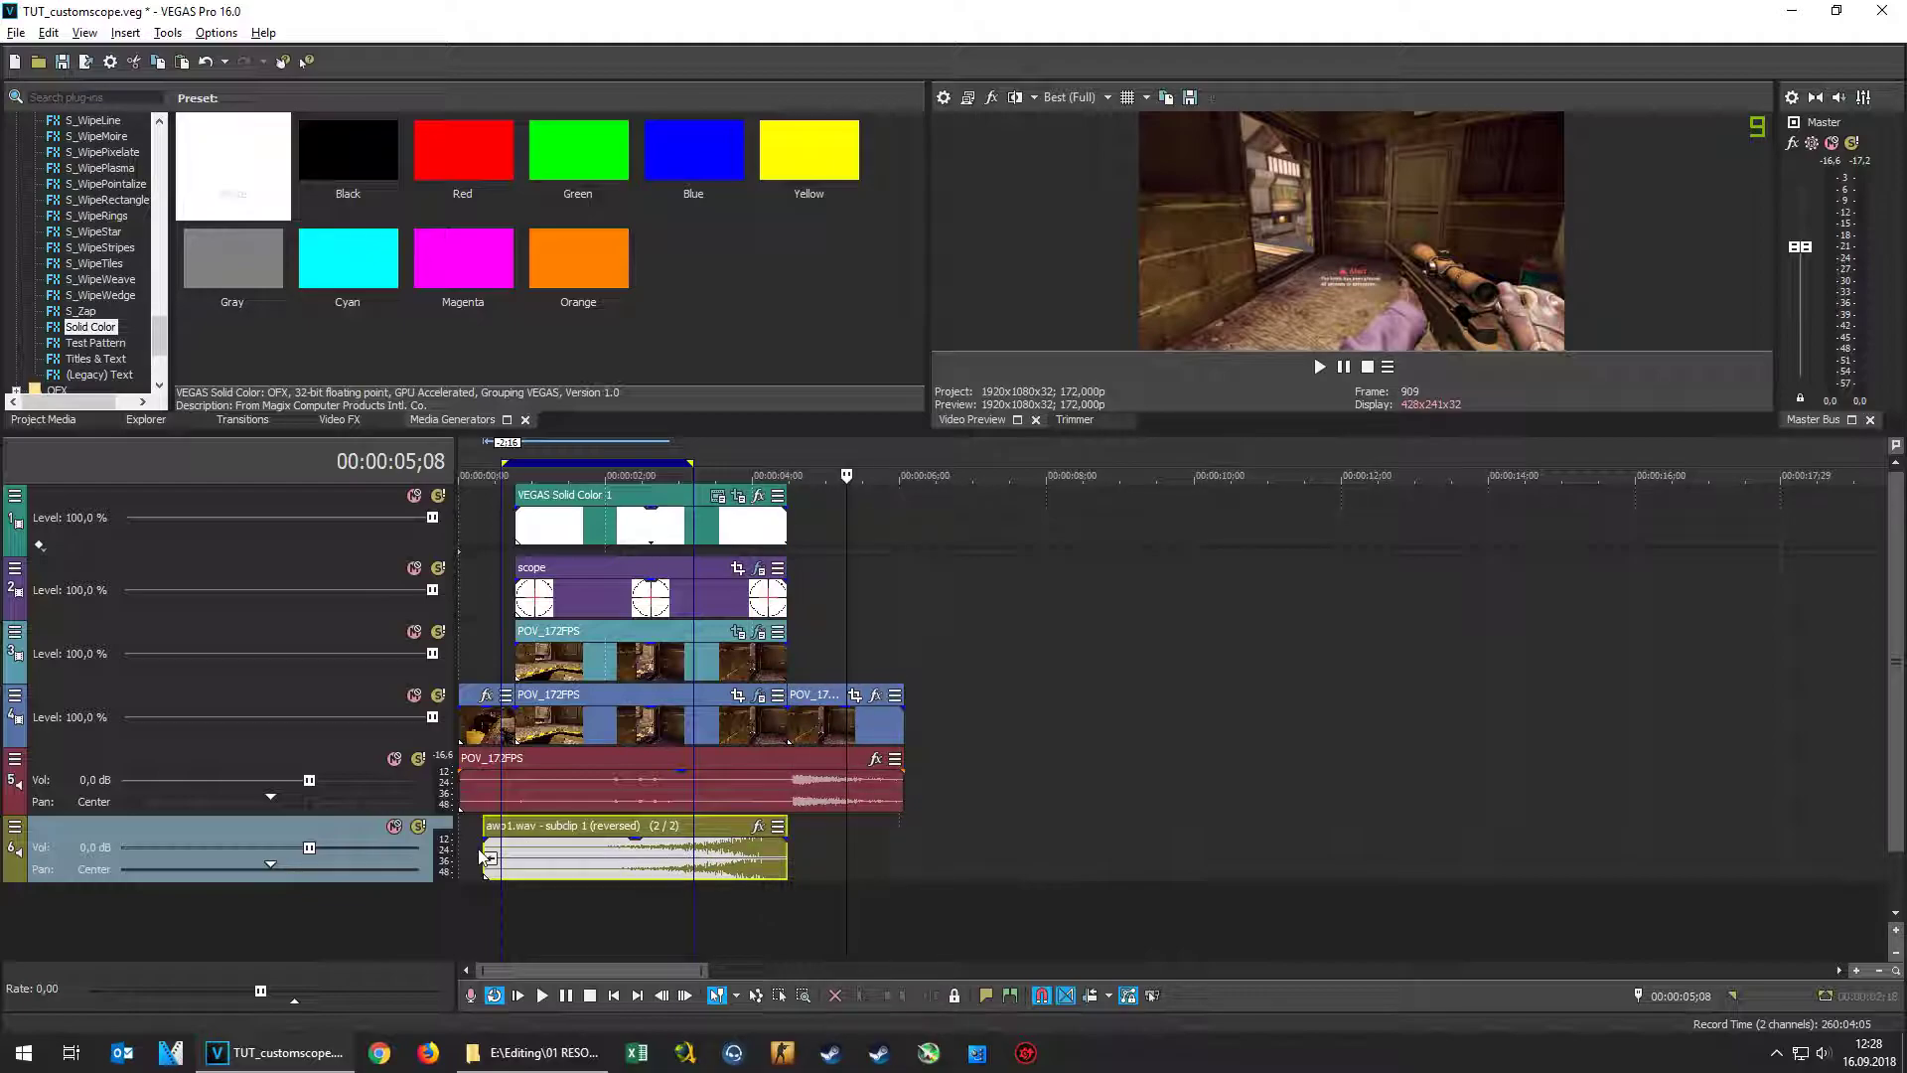
mouse_move(487, 839)
mouse_down()
mouse_move(628, 844)
mouse_move(516, 849)
mouse_up()
Lock the pitch change of the reversed awp1 event to its time stretch
right_click(721, 872)
click(775, 840)
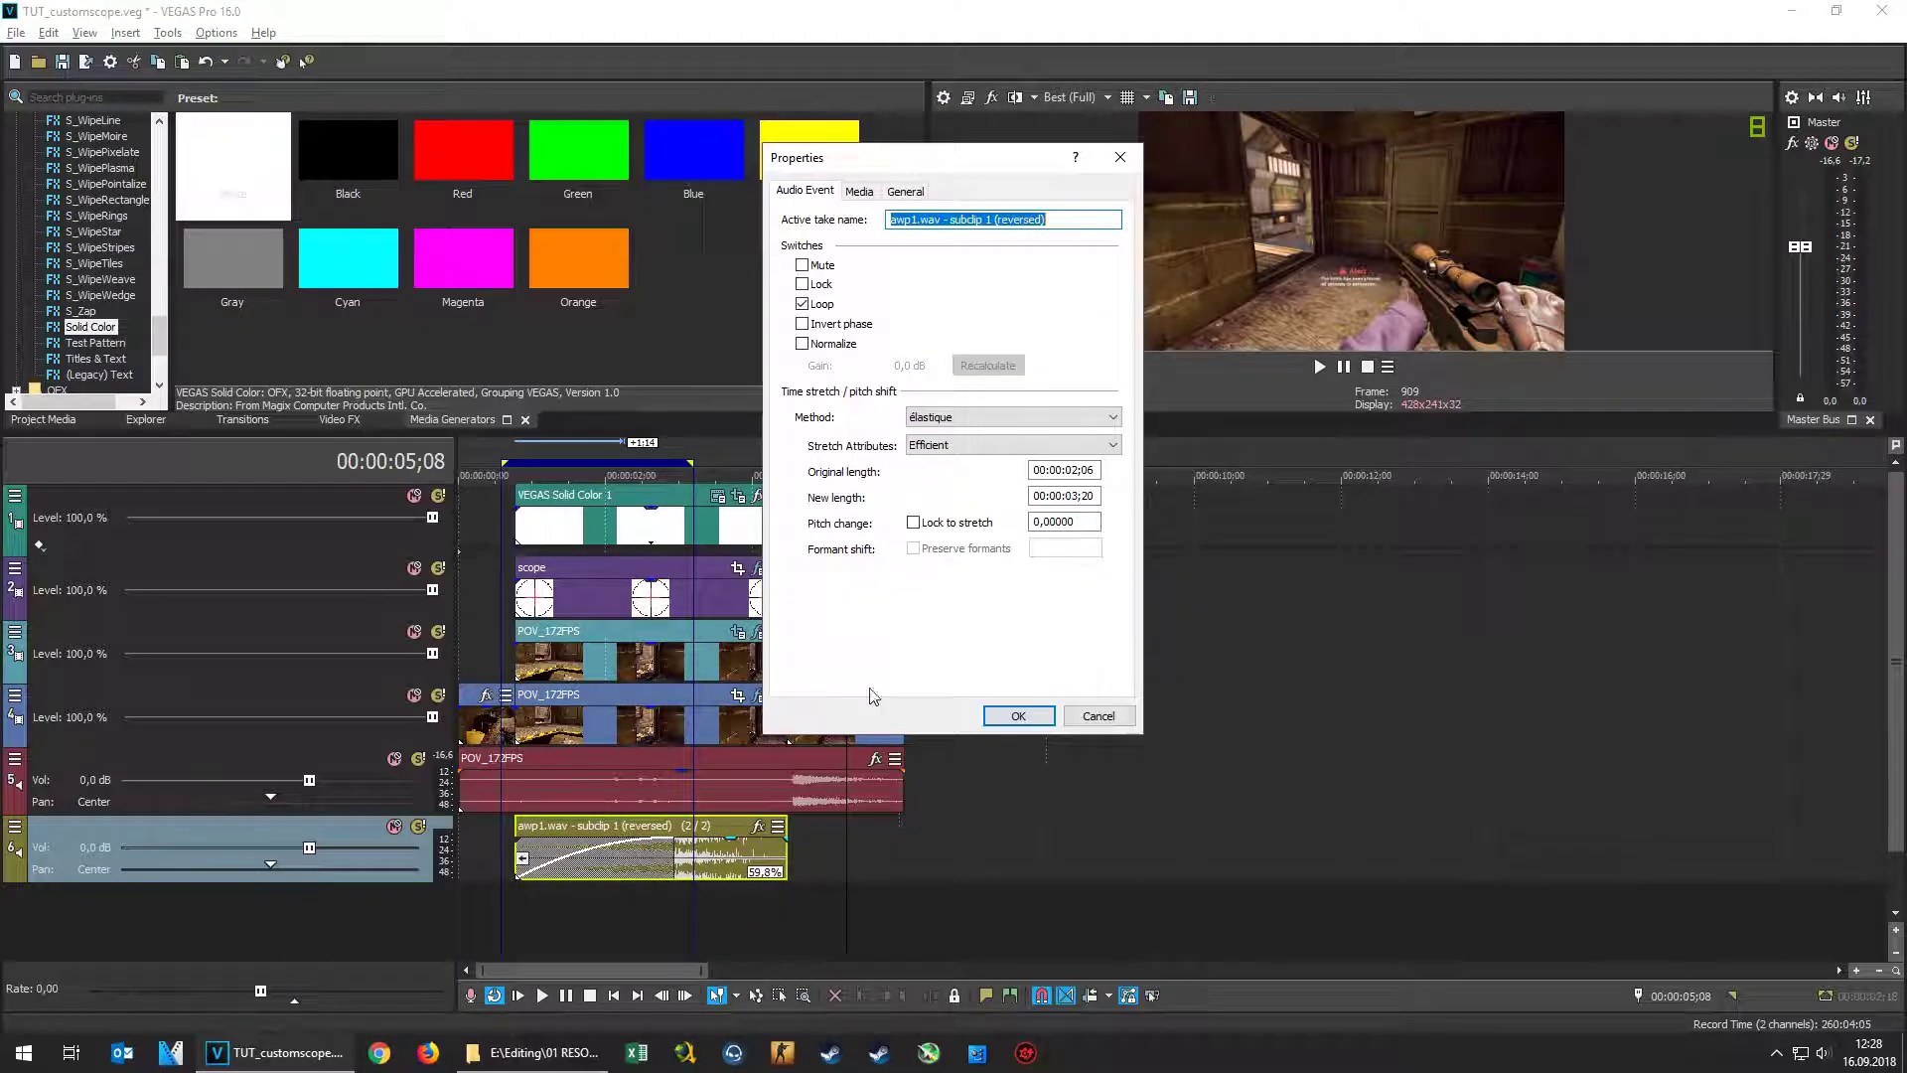
click(913, 523)
click(1018, 717)
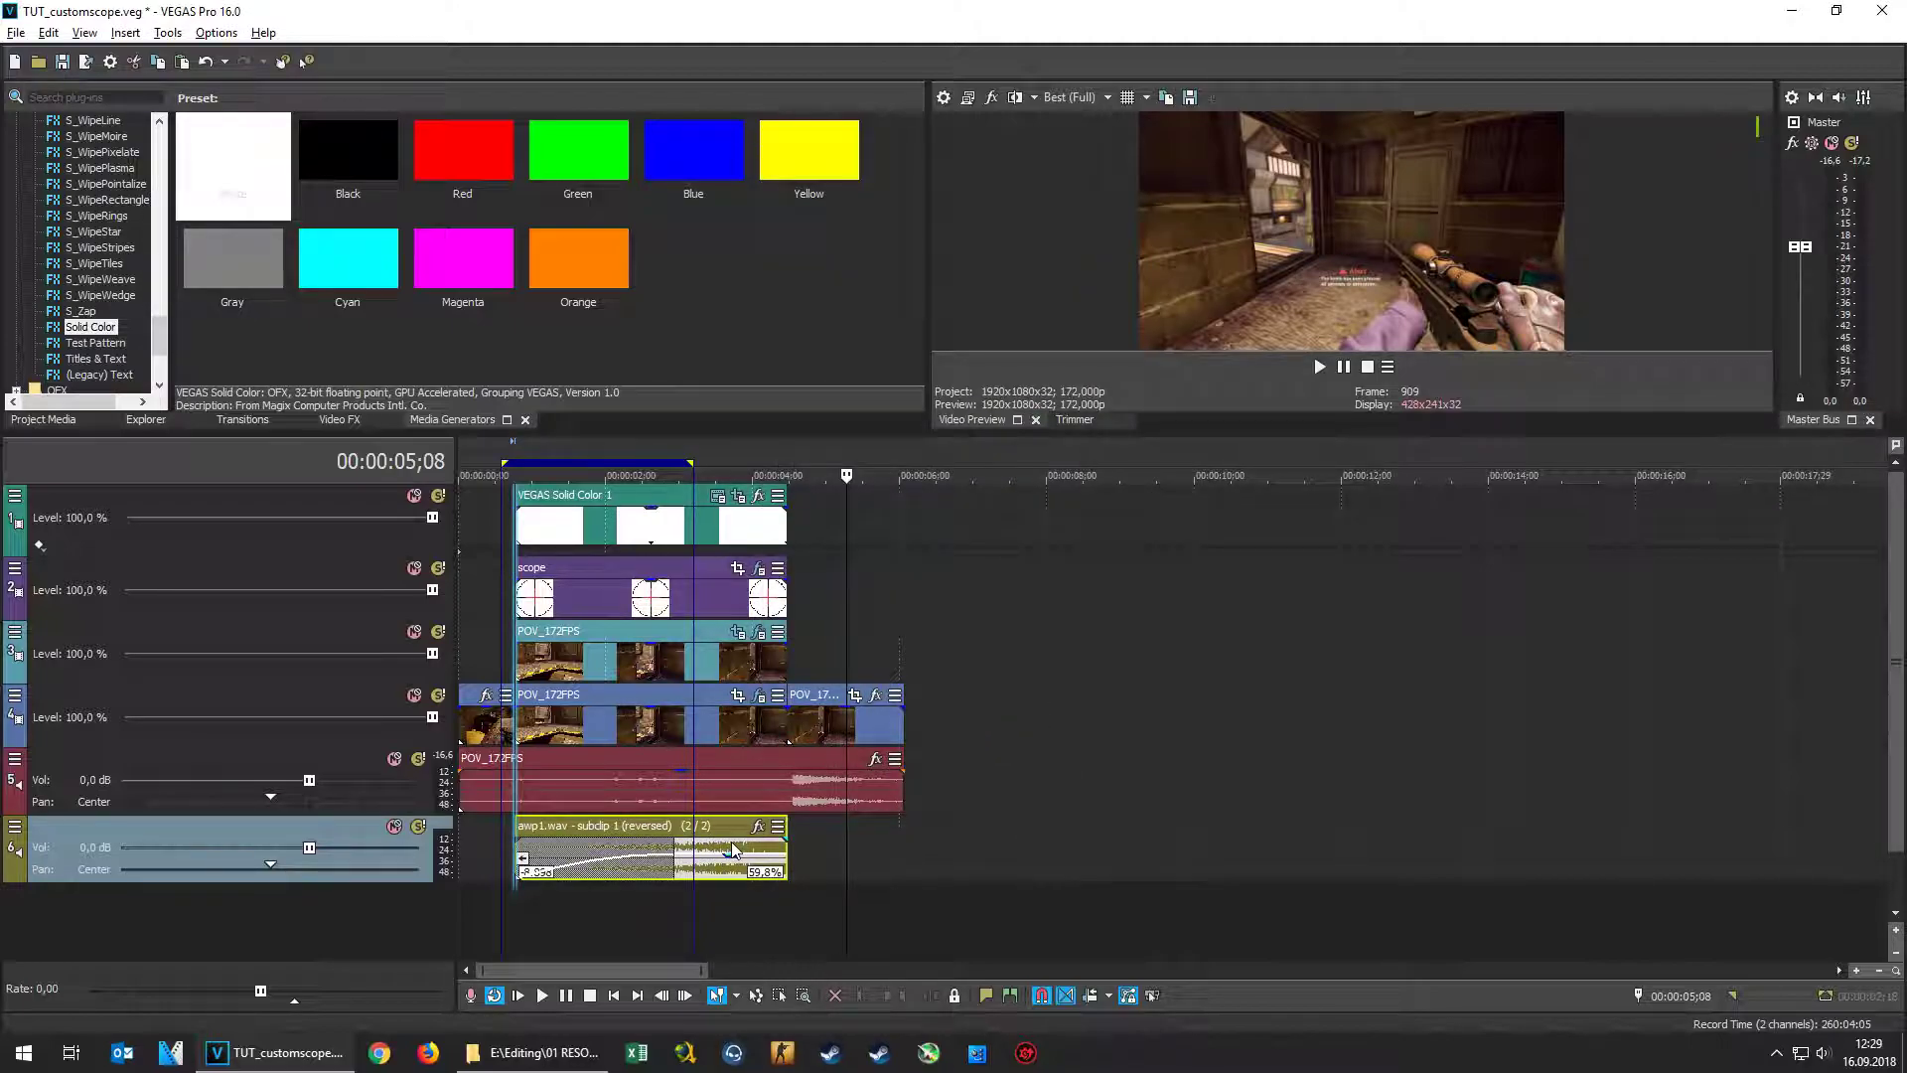
Shift the reversed awp1 event slightly later so its end meets the gunshot in the gameplay audio
drag(730, 826, 740, 828)
click(794, 847)
scroll(800, 846, up, 5)
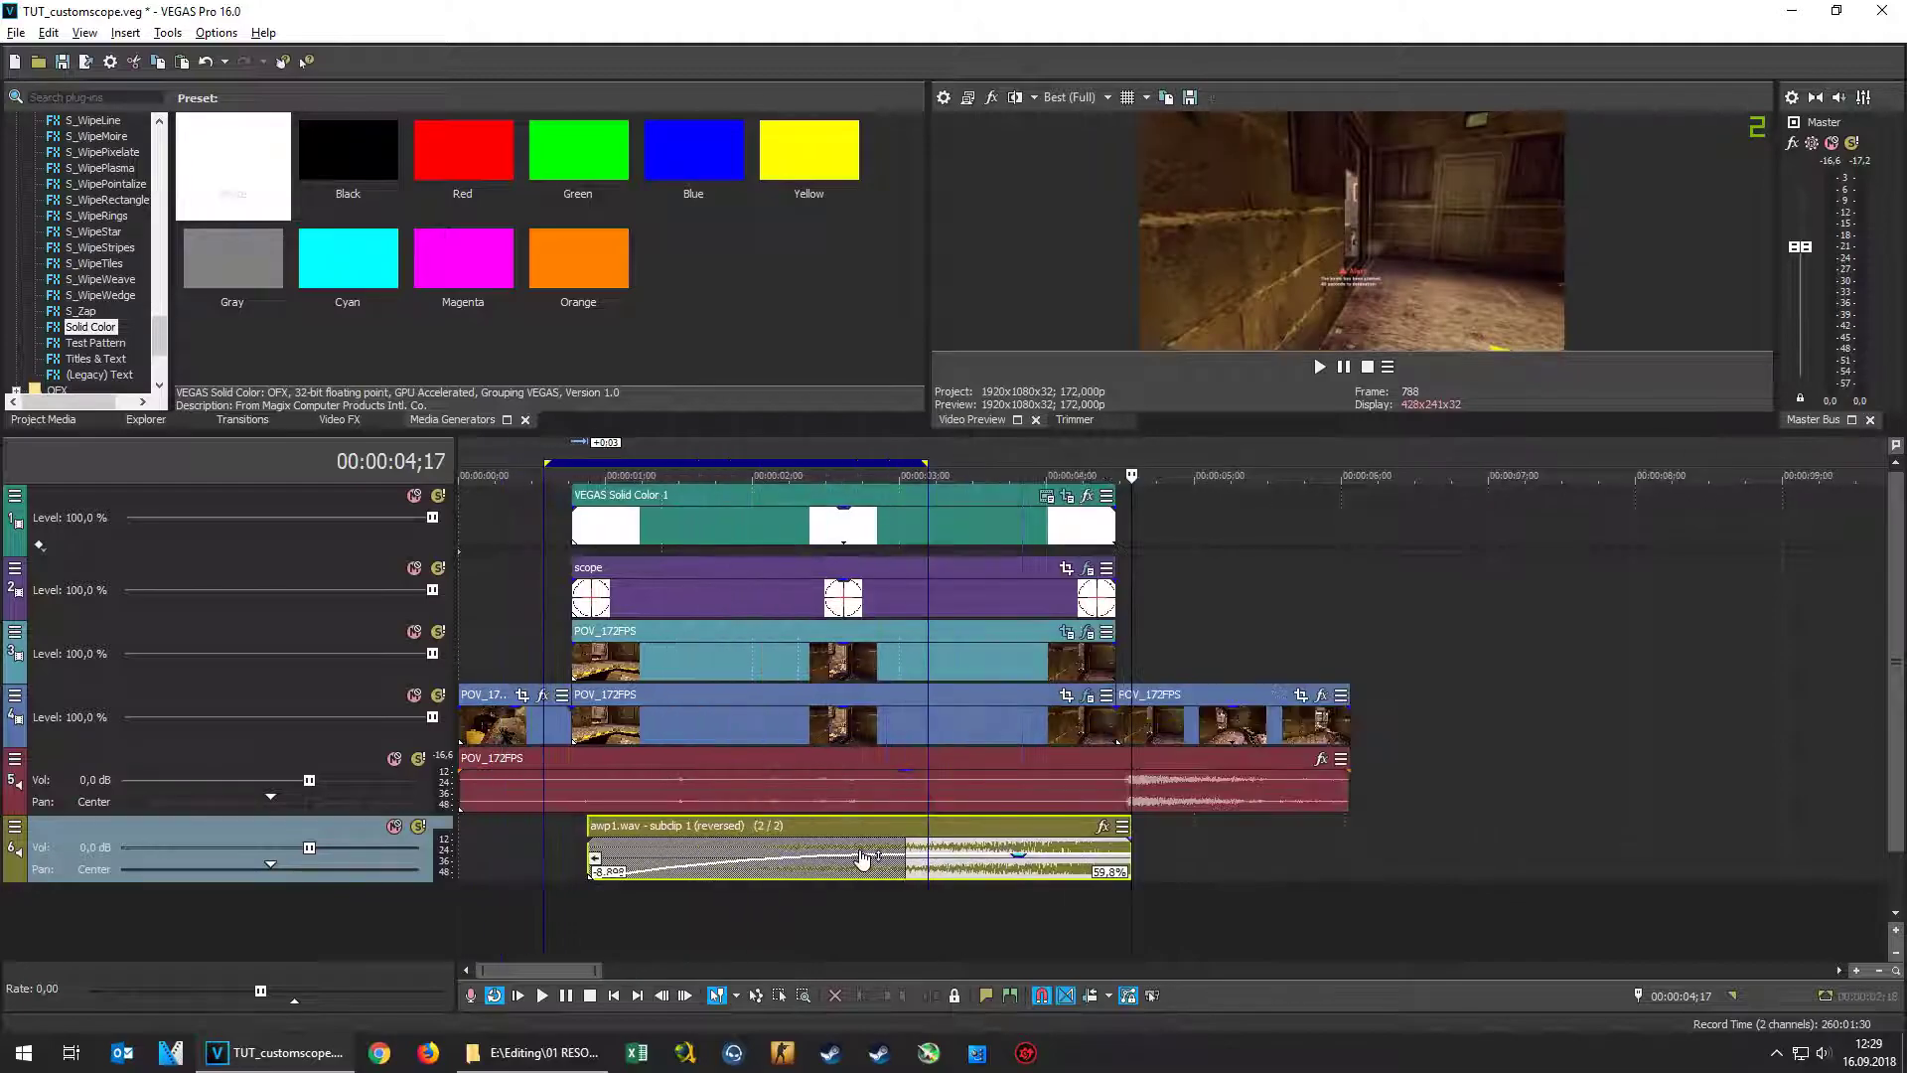
scroll(1059, 827, down, 5)
Set the preview quality to Best (Auto) and play the whole project in a loop to hear the reversed sound
double_click(806, 461)
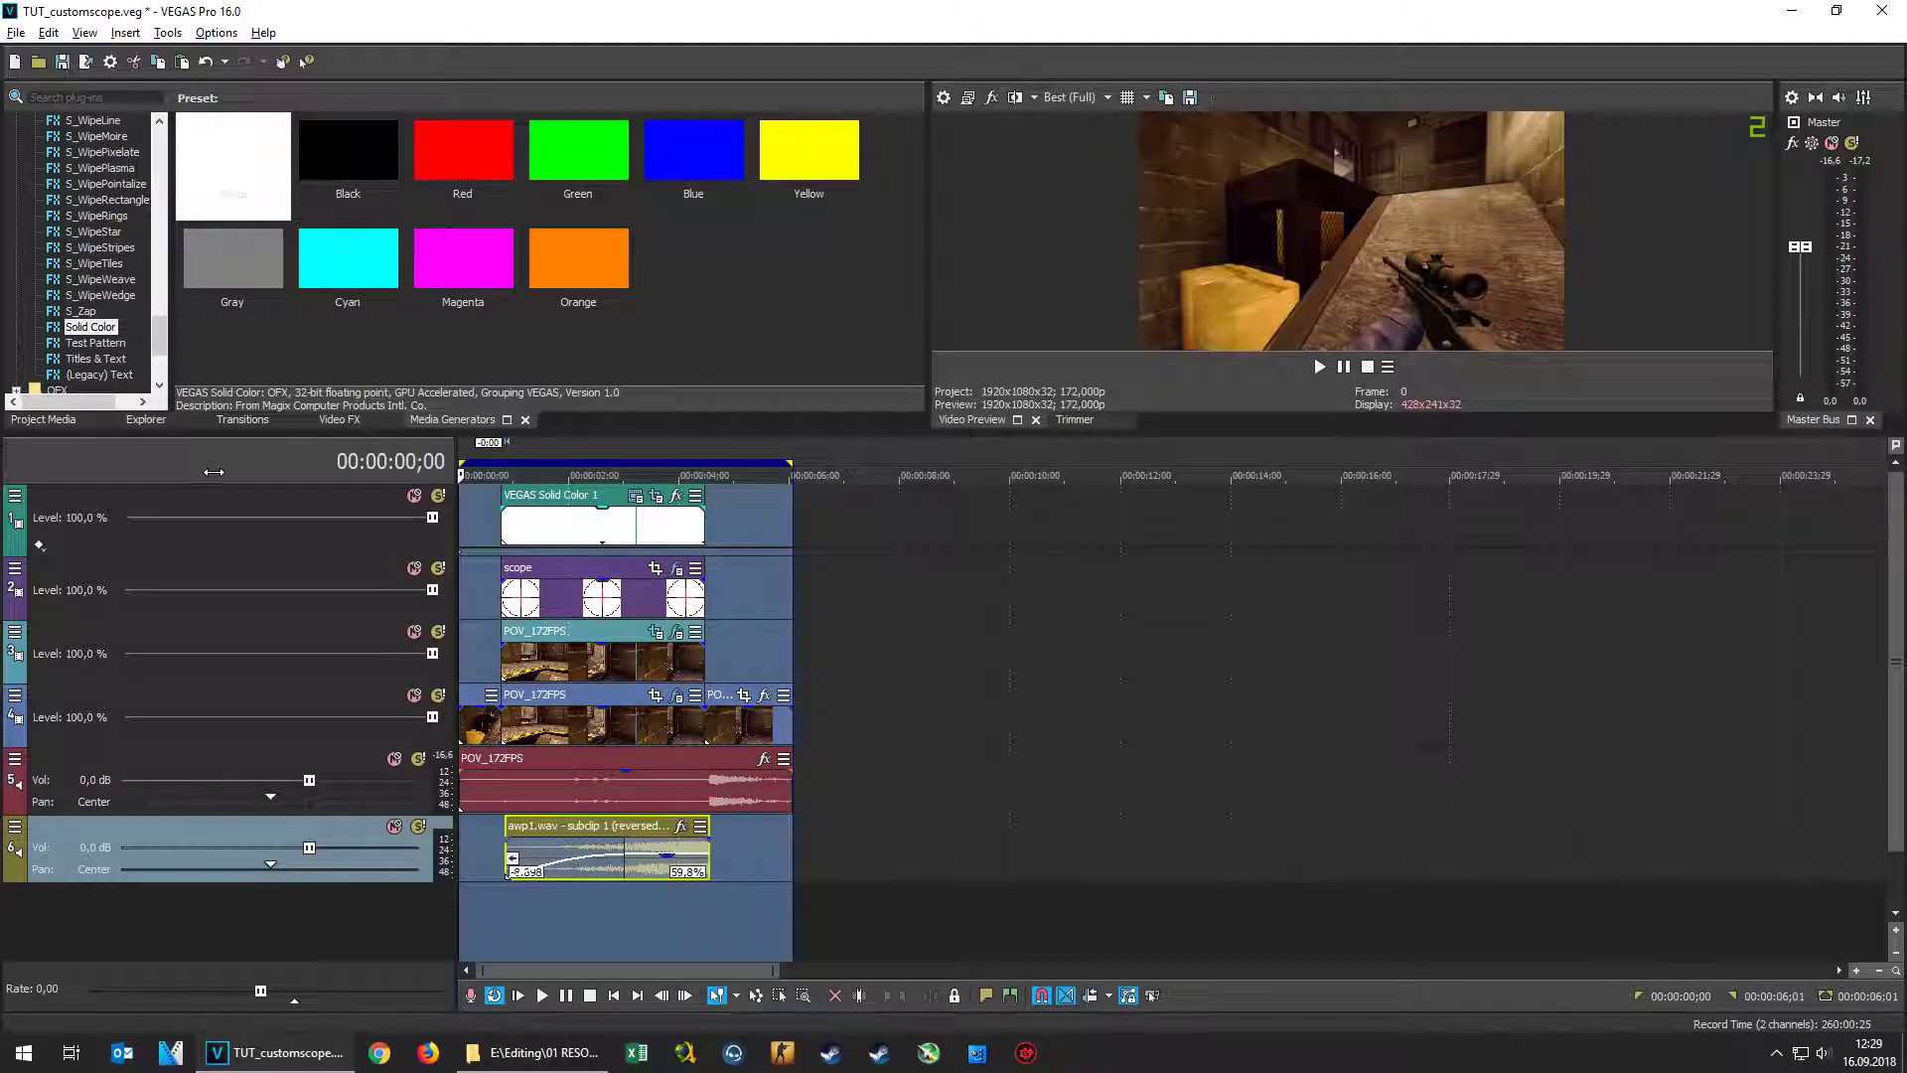
click(1108, 97)
click(1188, 185)
key(space)
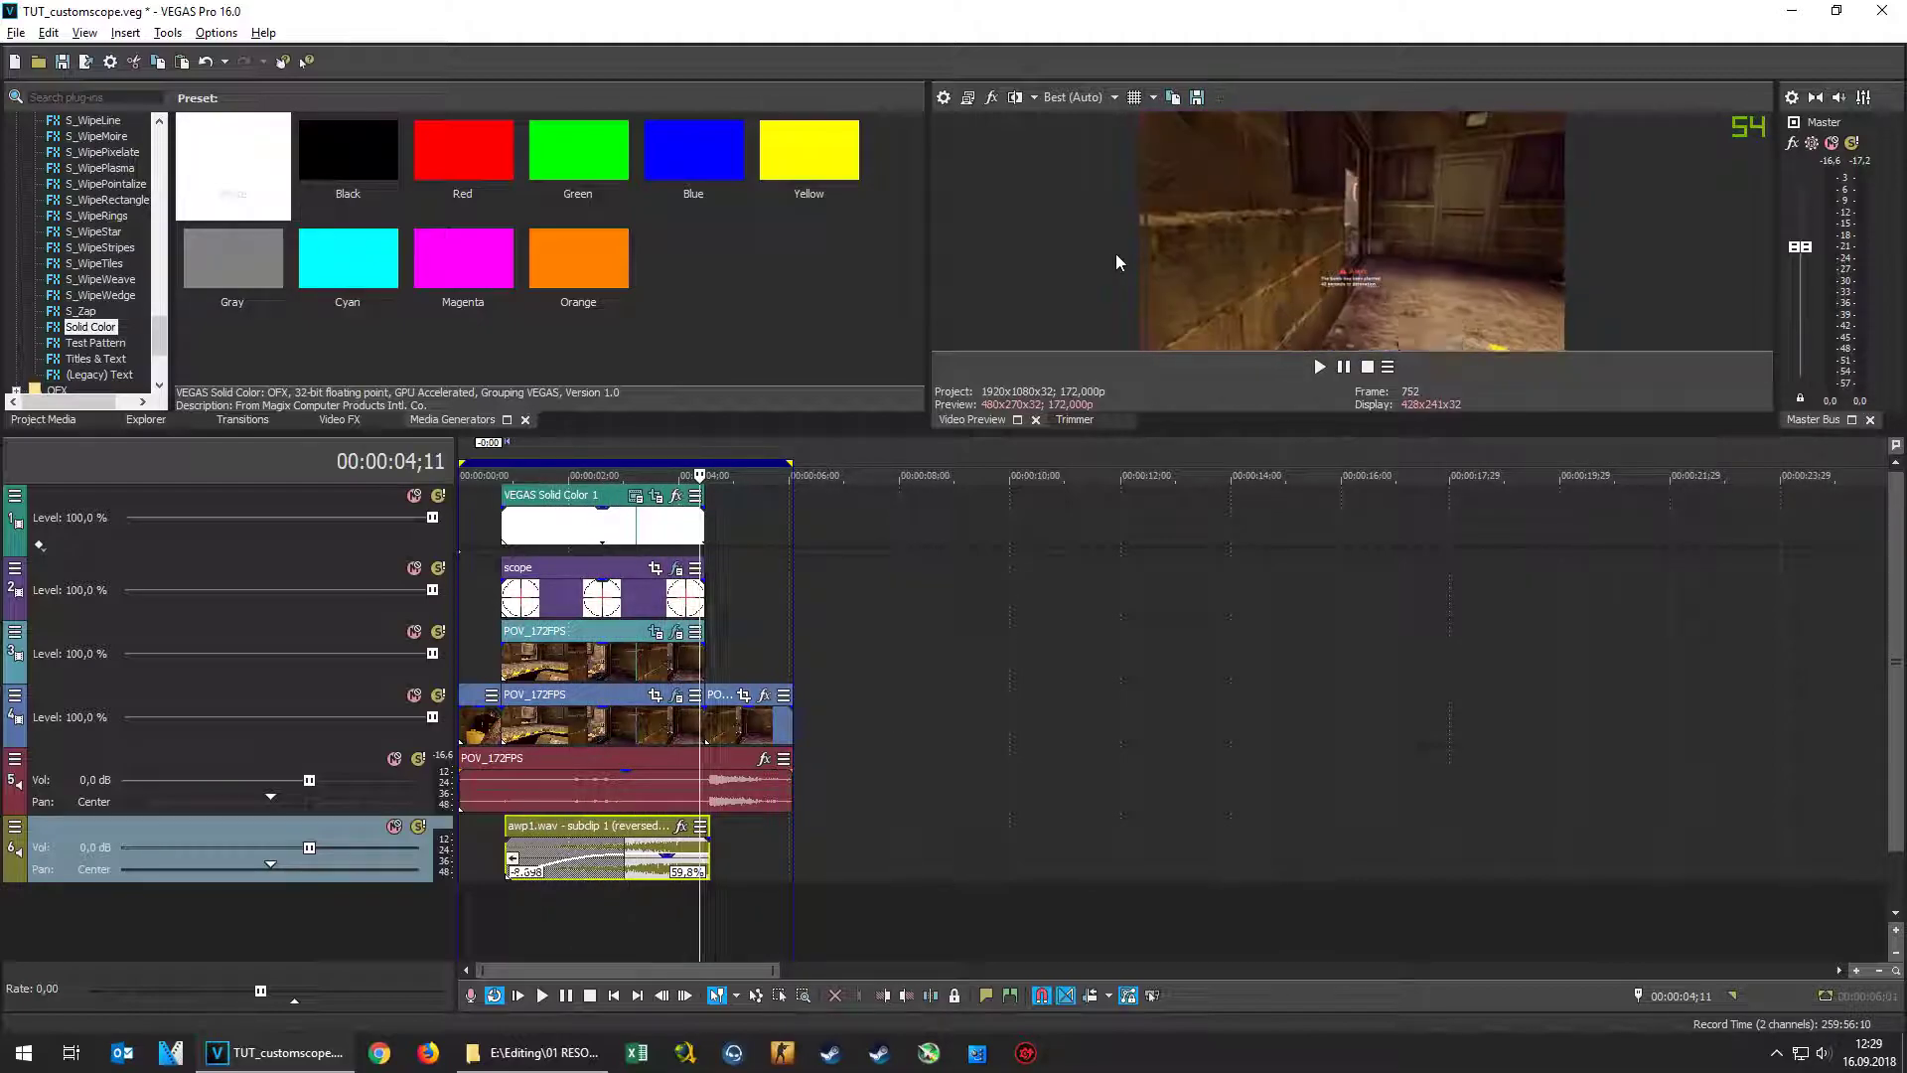
key(space)
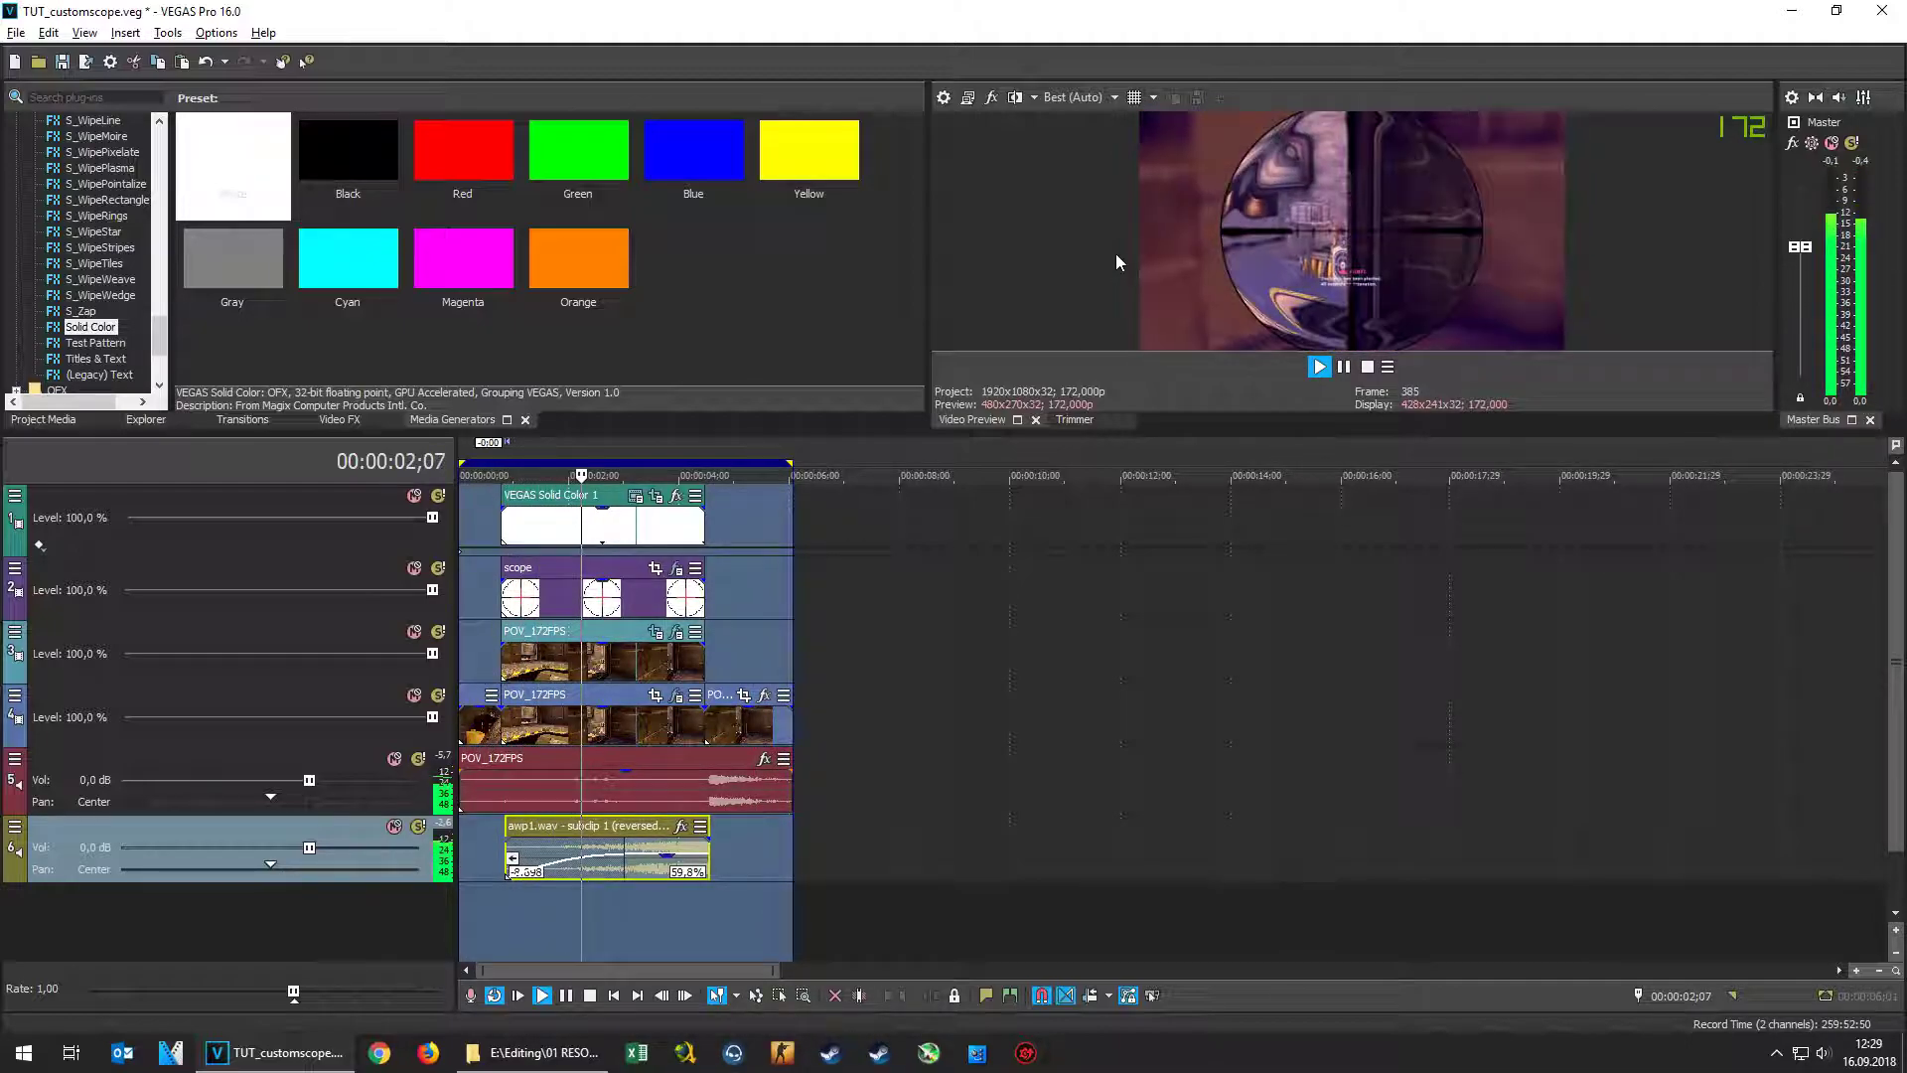
click(594, 996)
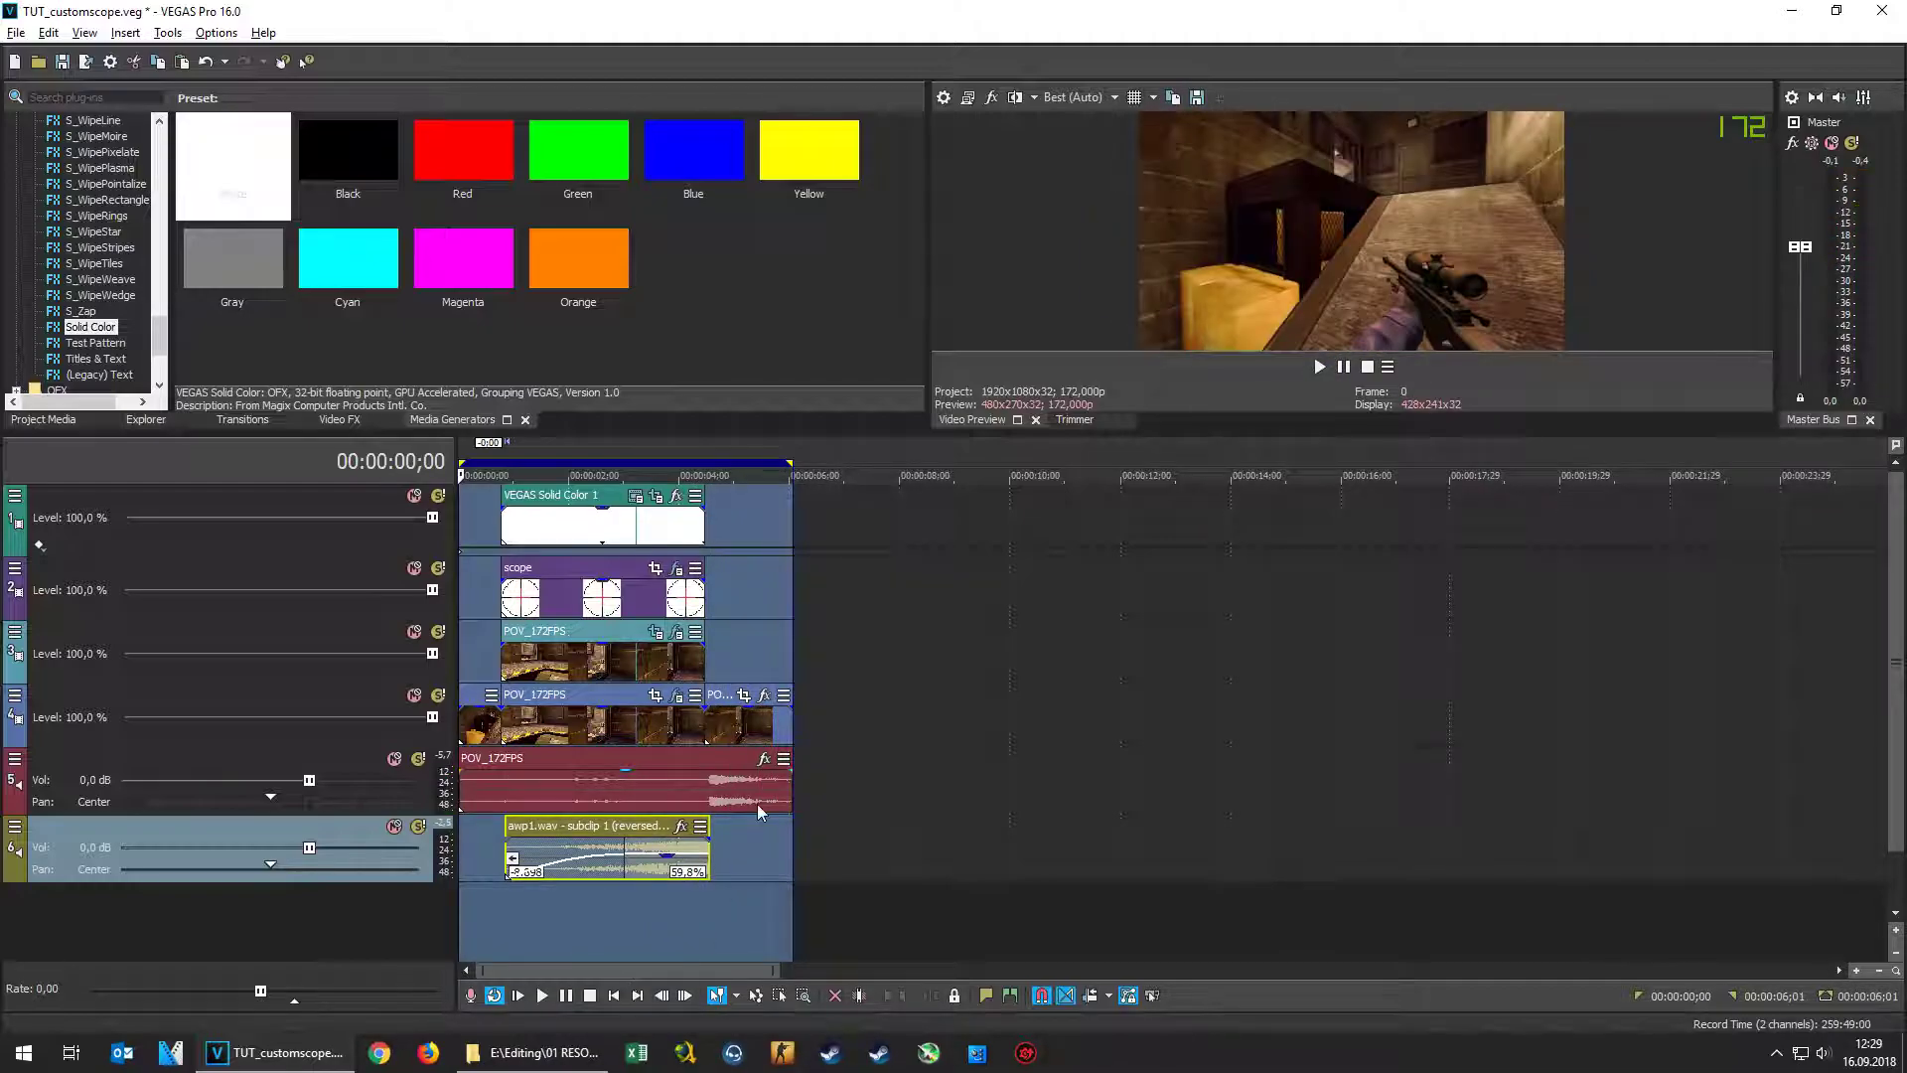
Split the POV_172FPS audio event on track 5 at 00:00:04;15, just where the gunshot starts
click(706, 784)
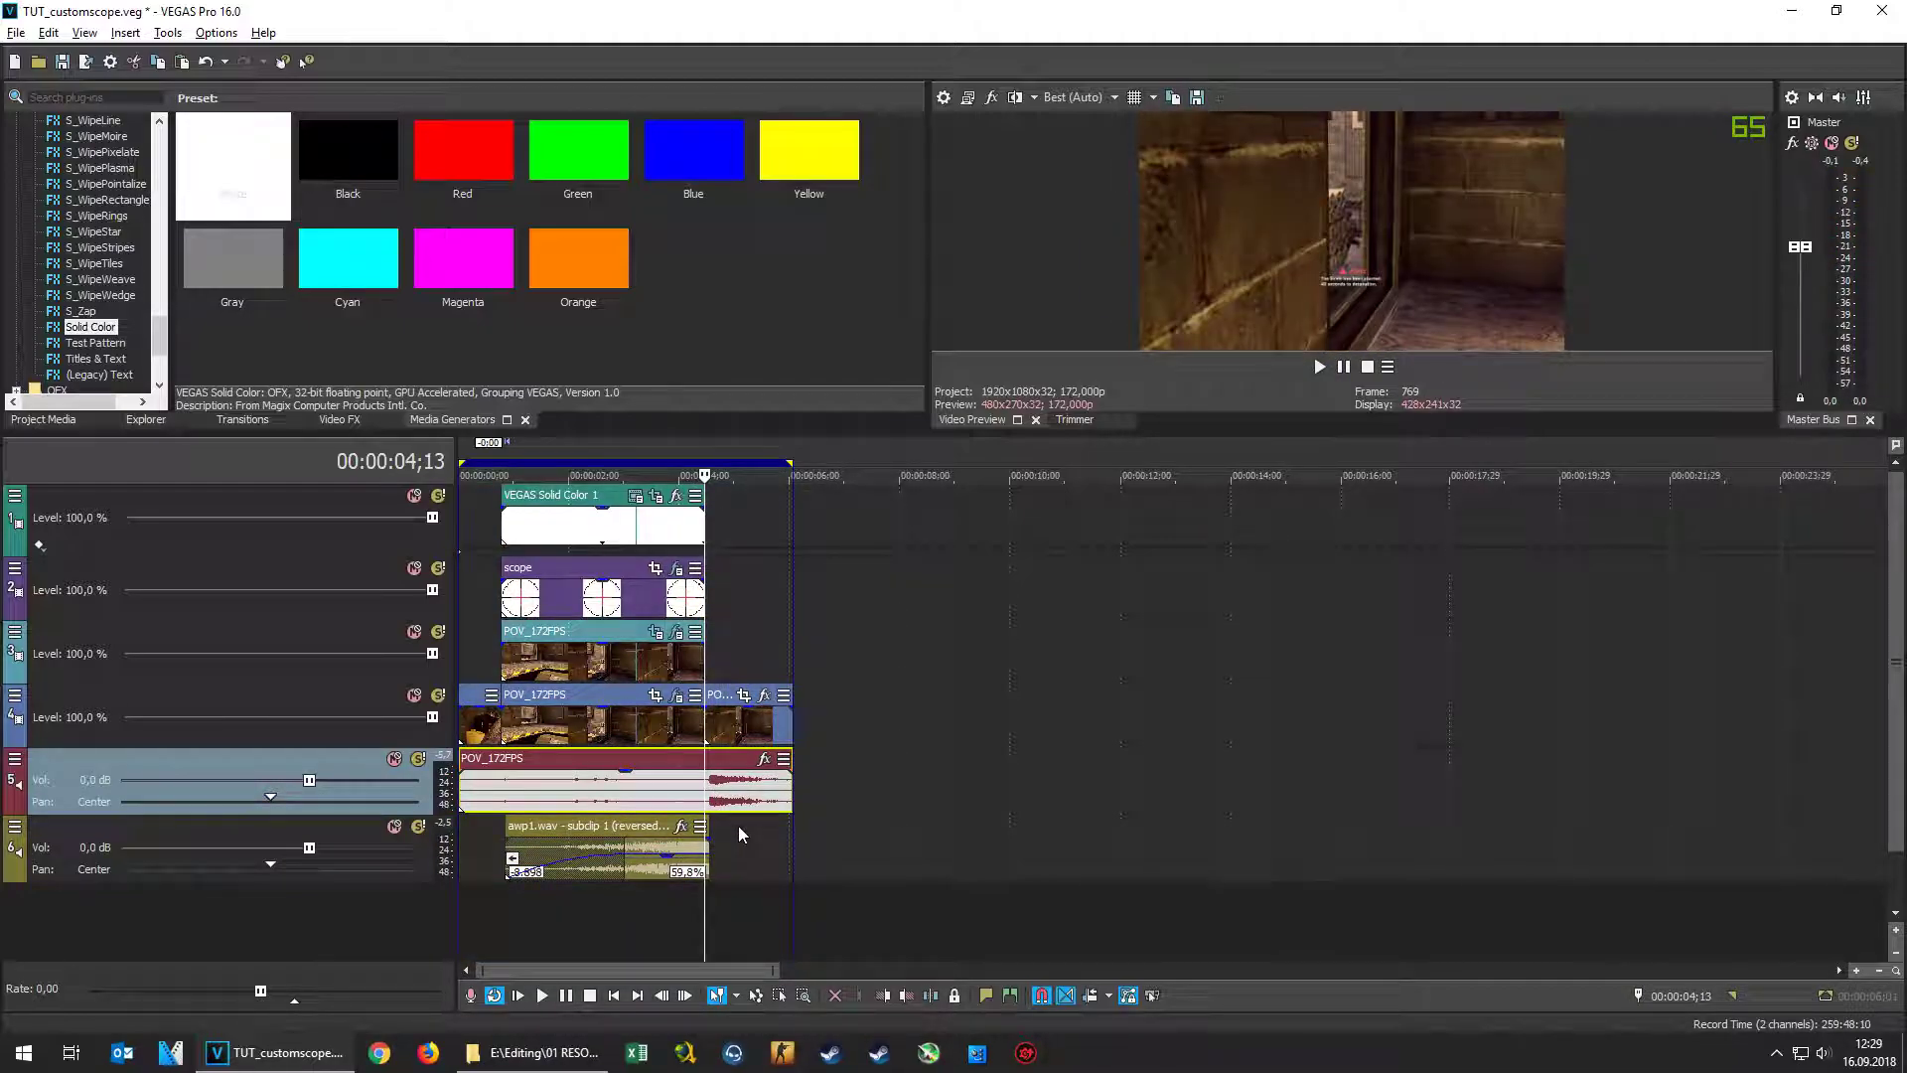
key(Right)
key(Right)
key(Right)
key(Right)
key(Right)
key(Right)
key(Right)
key(Right)
key(Right)
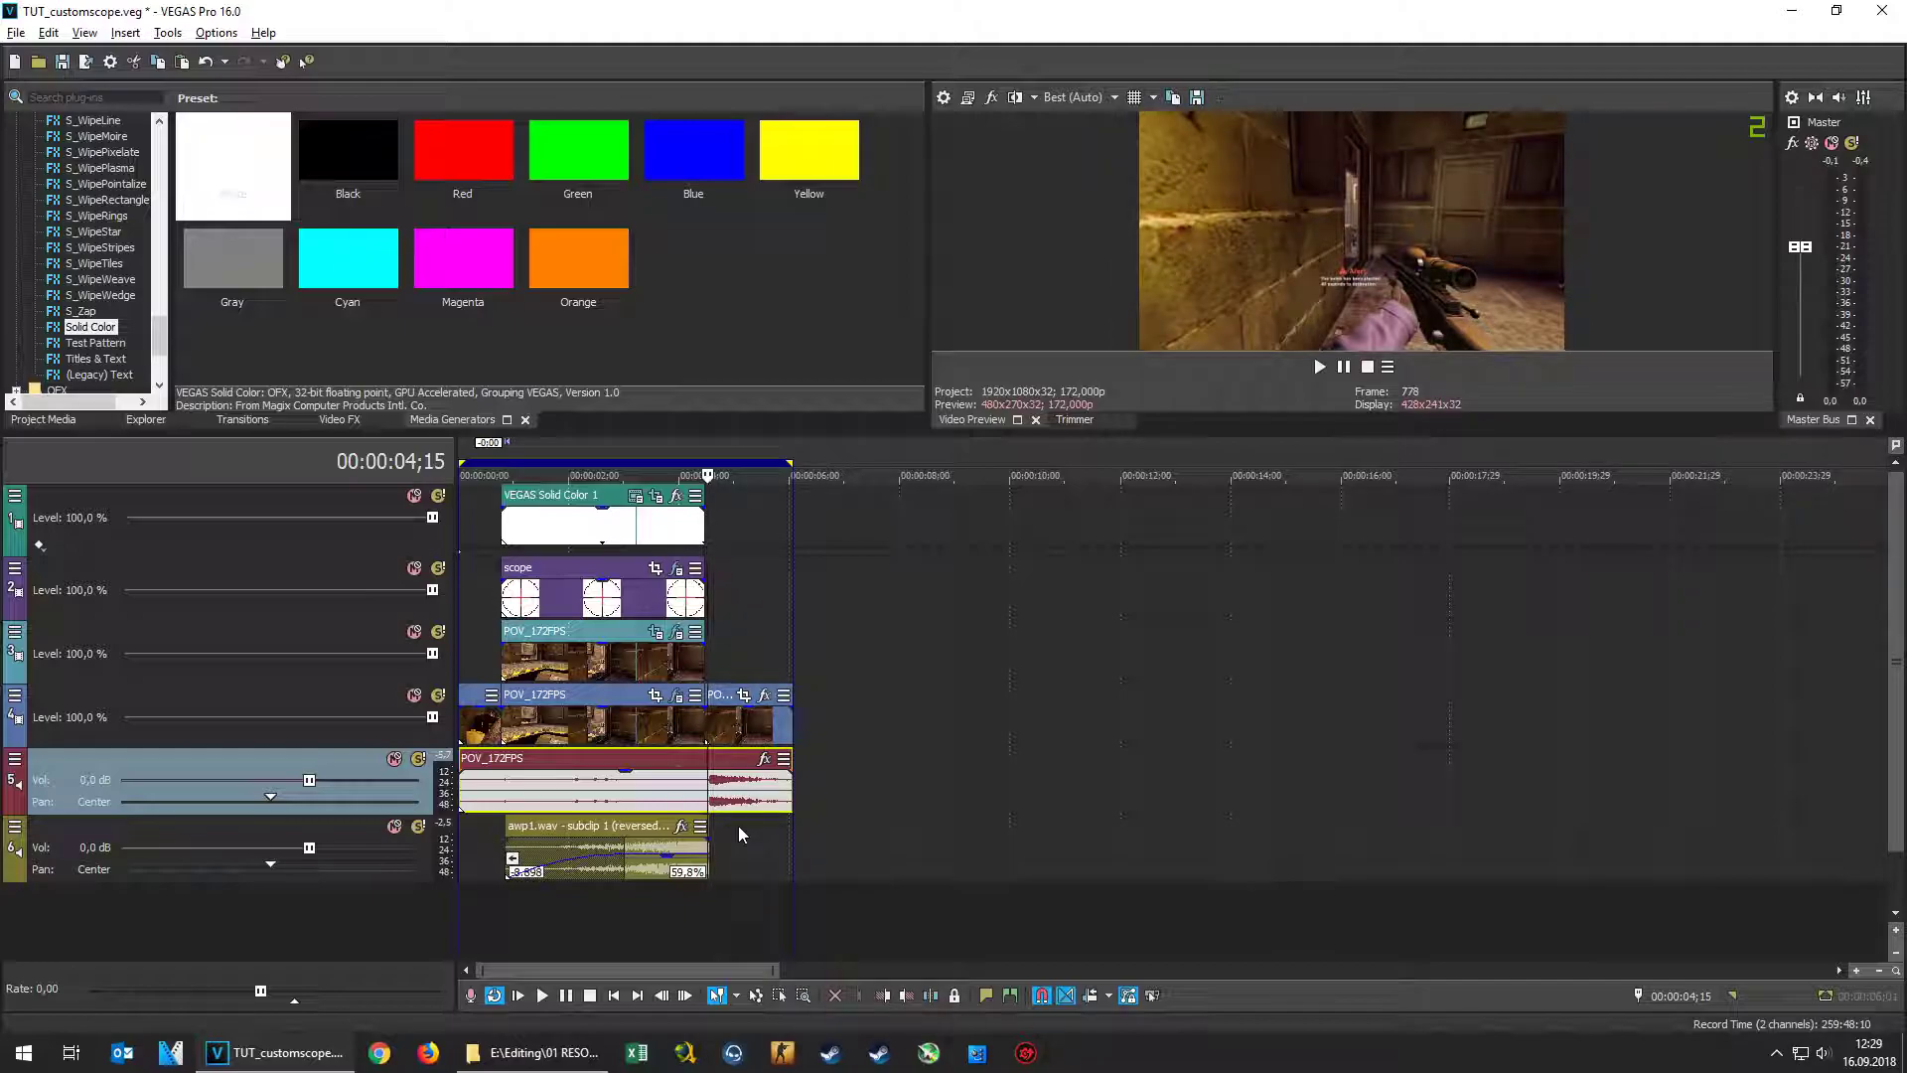
key(s)
Add the VEGAS Volume effect to the split-off gunshot audio event and raise its volume
scroll(745, 806, up, 5)
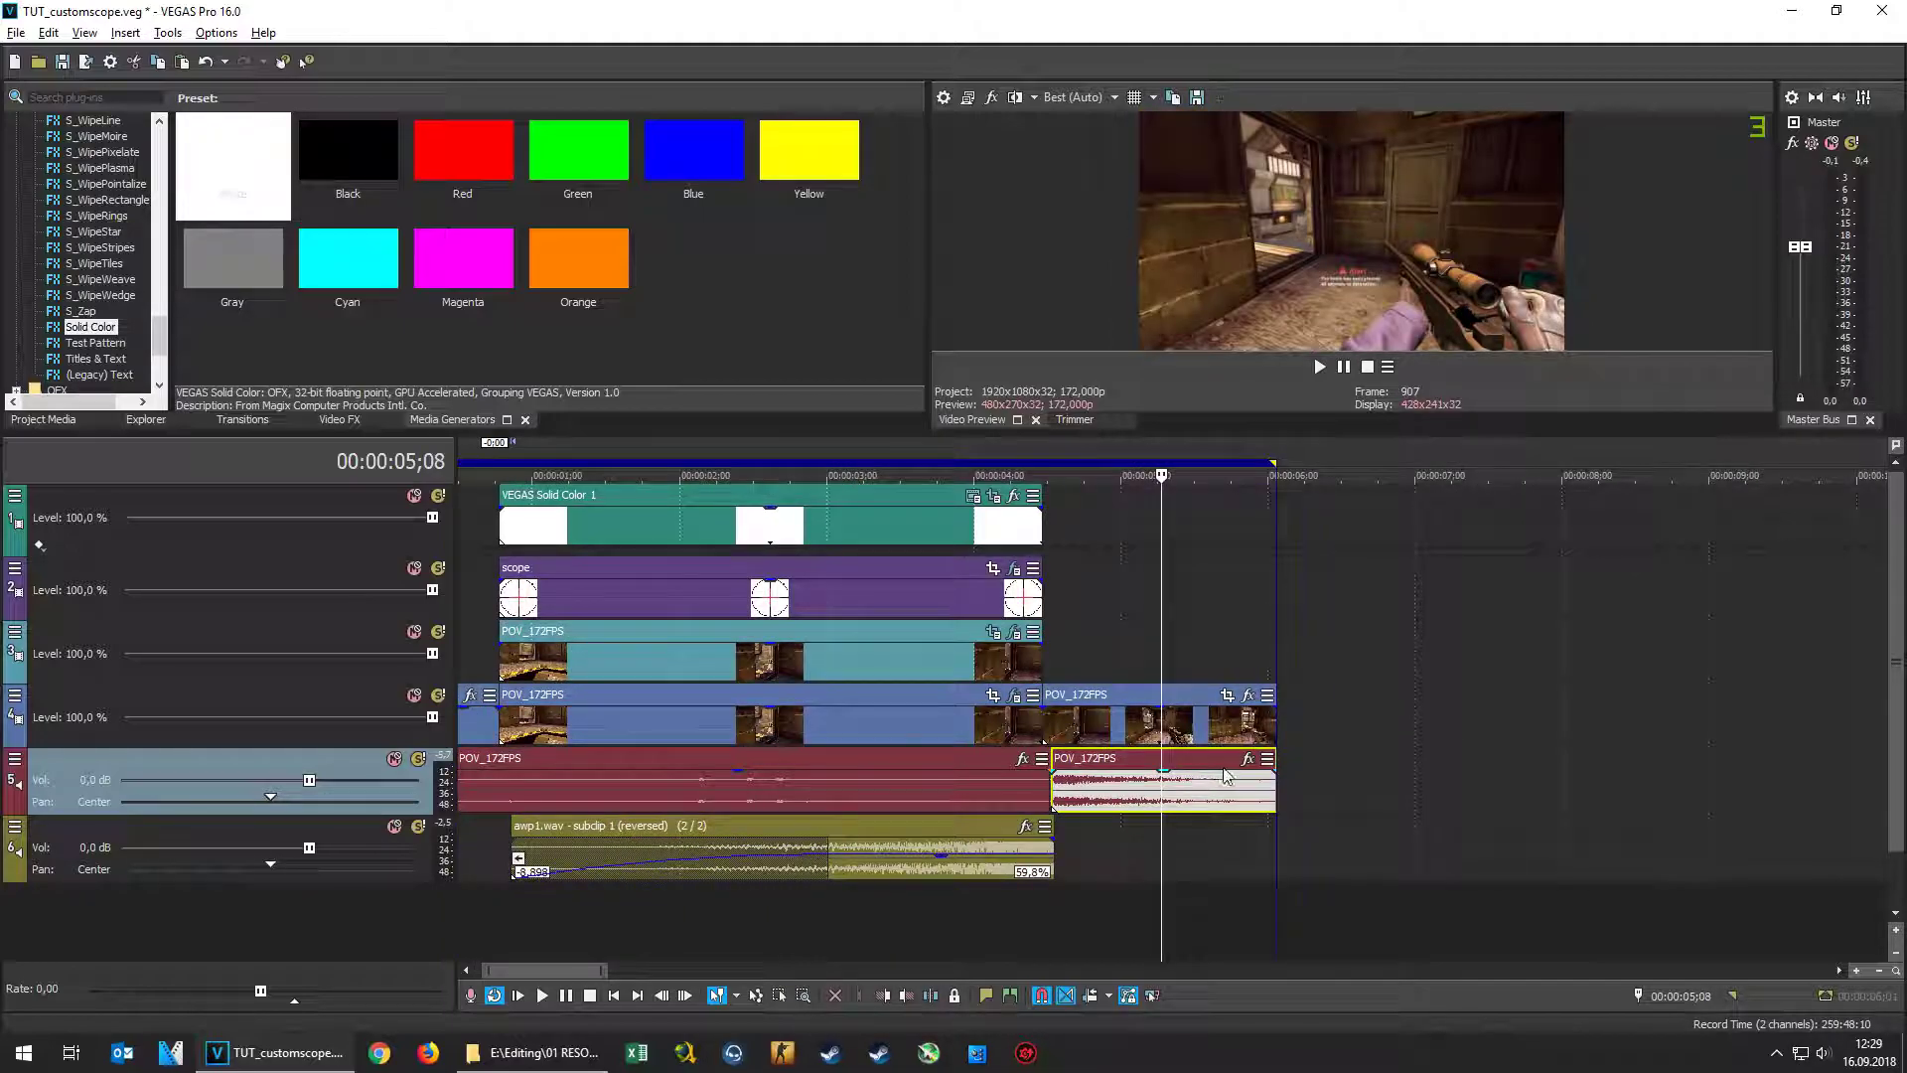
click(1242, 760)
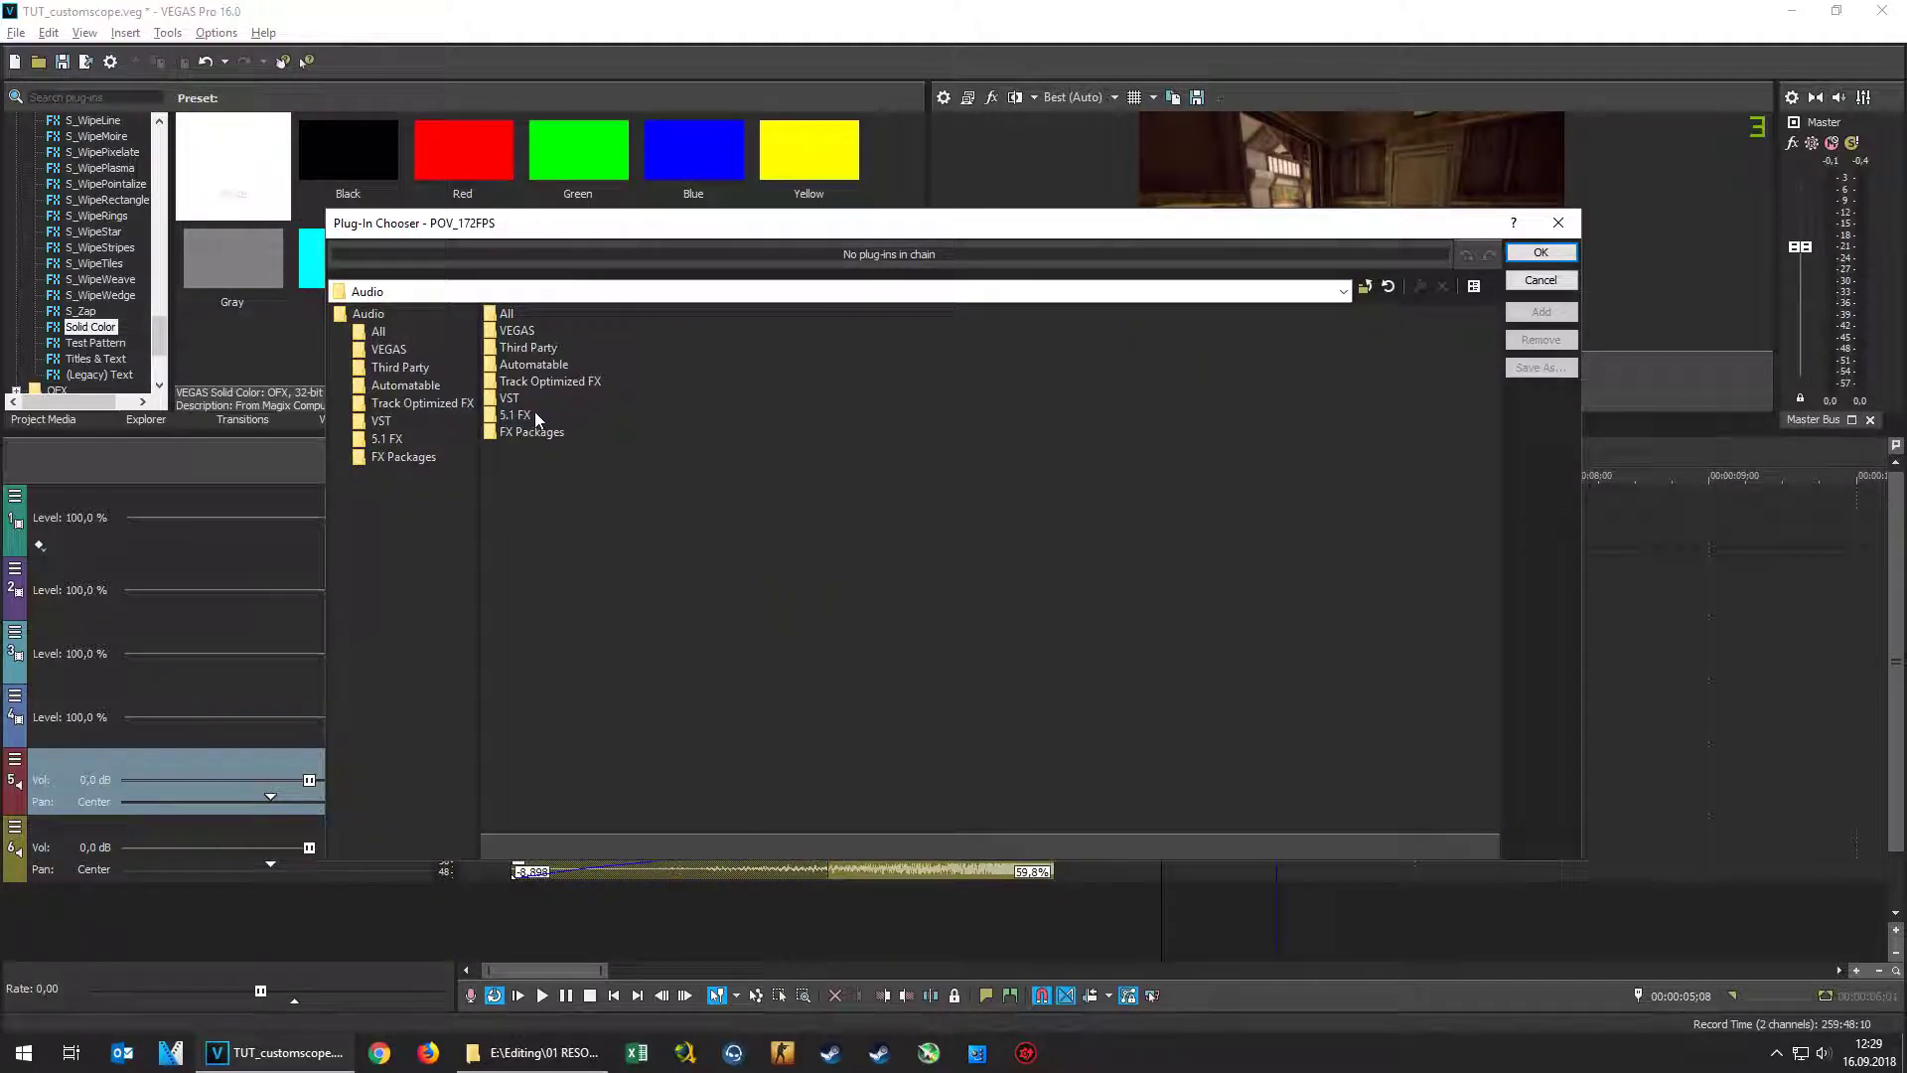
double_click(518, 329)
double_click(719, 415)
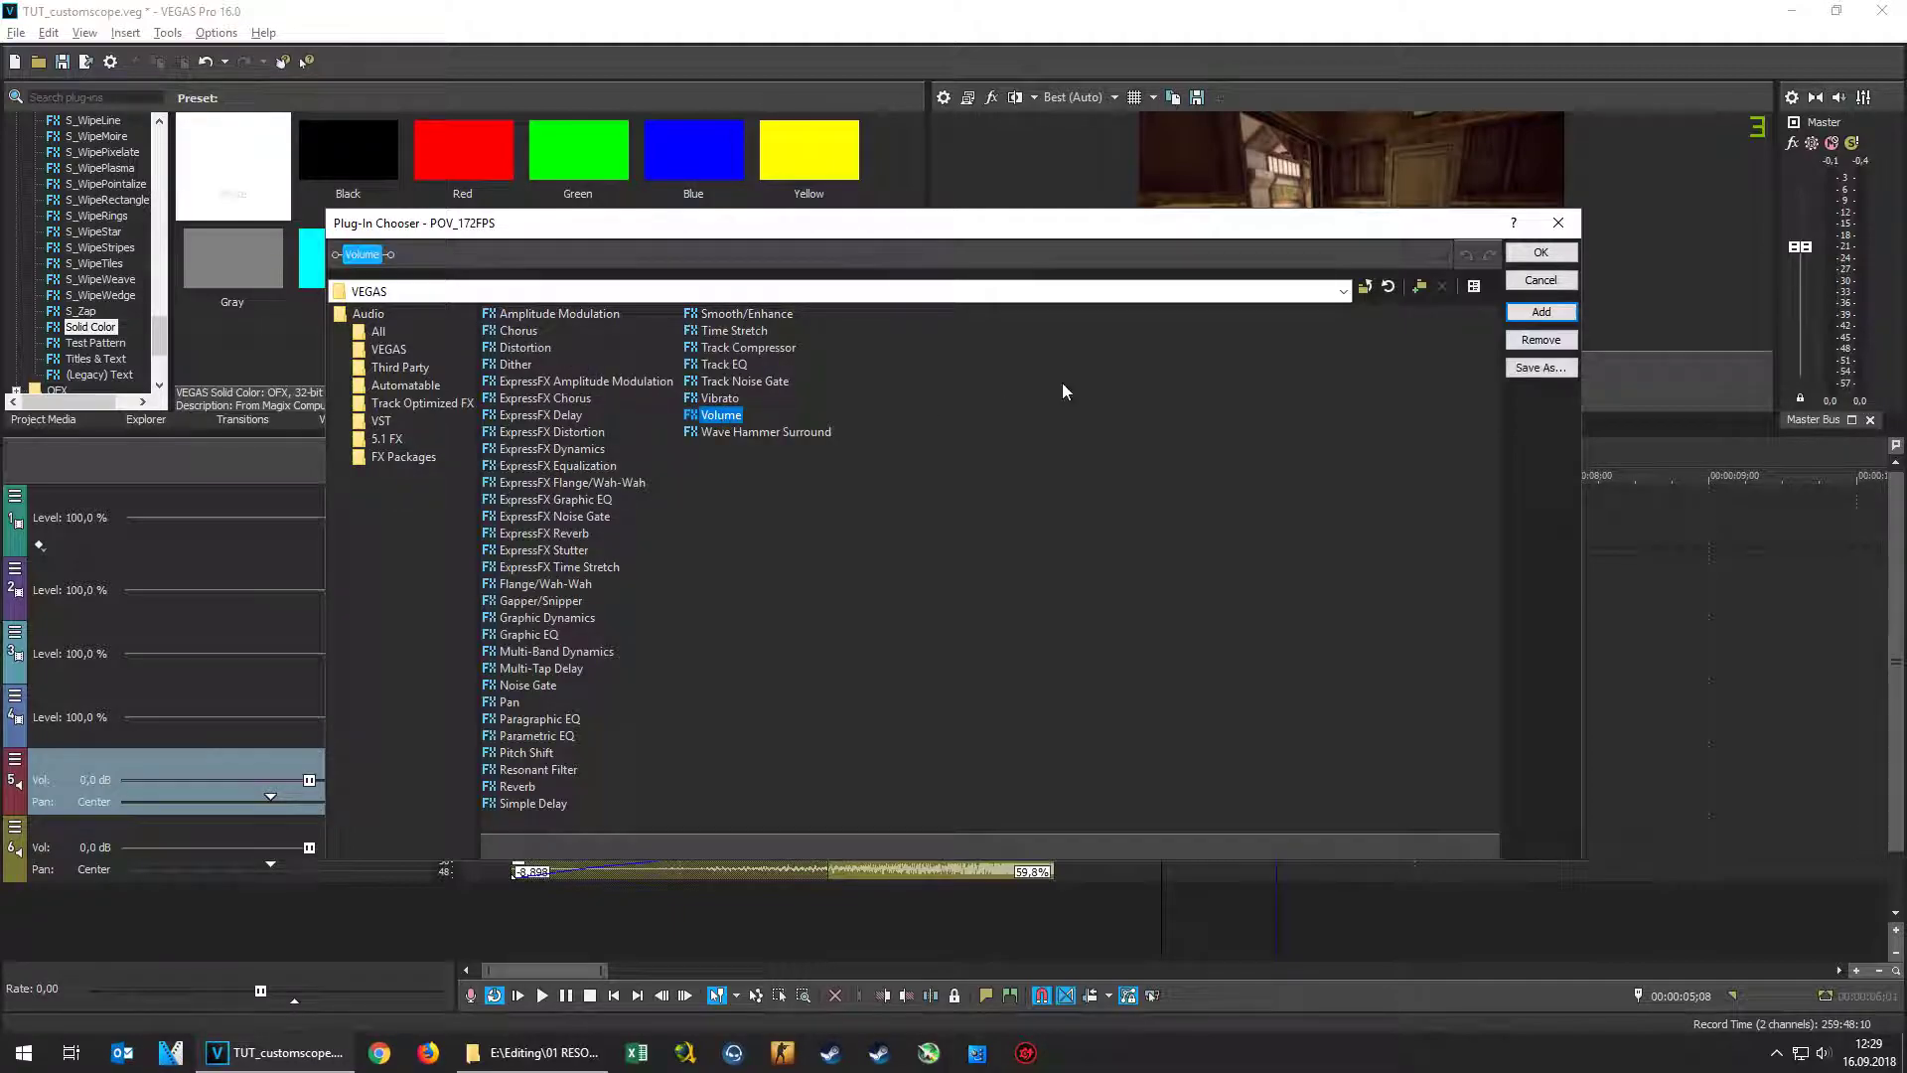
click(1512, 256)
drag(315, 305, 460, 301)
click(494, 117)
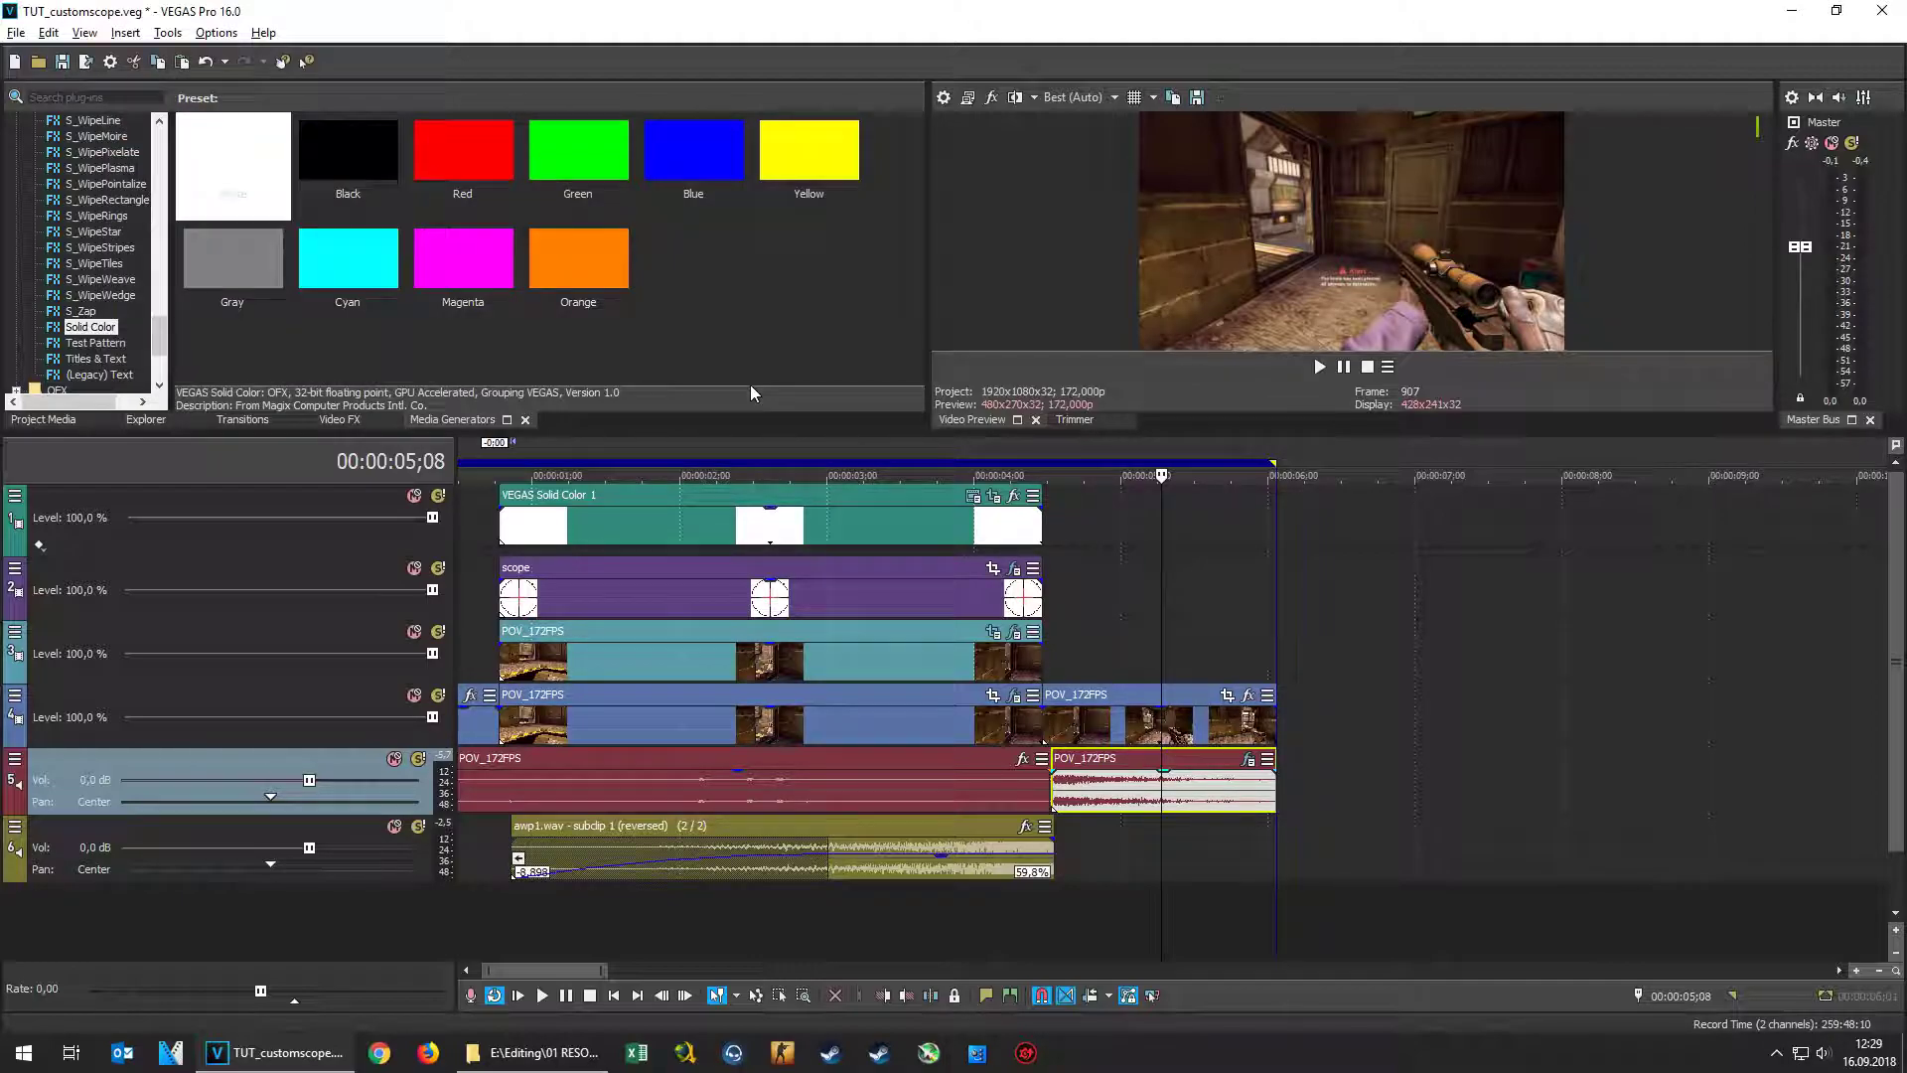
Play back the end of the scope section to check the louder gunshot
click(989, 923)
key(space)
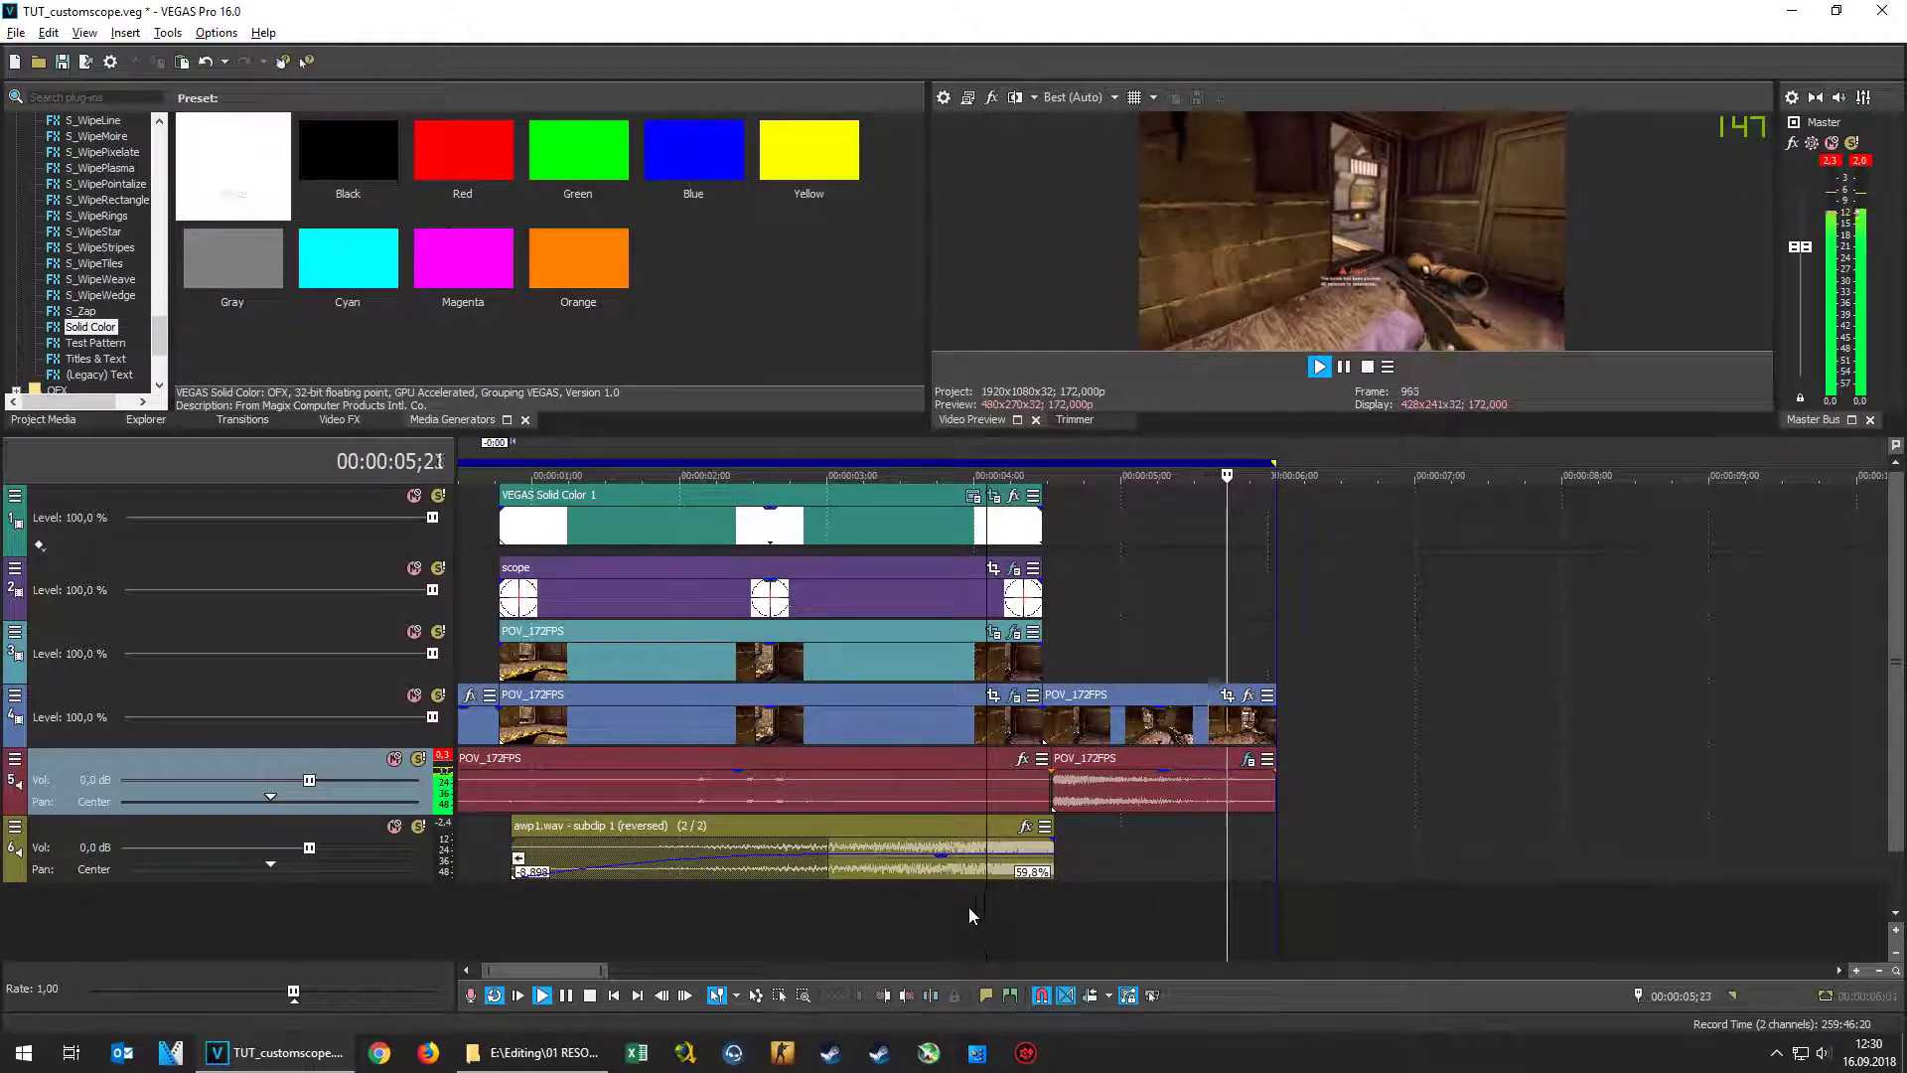
click(576, 997)
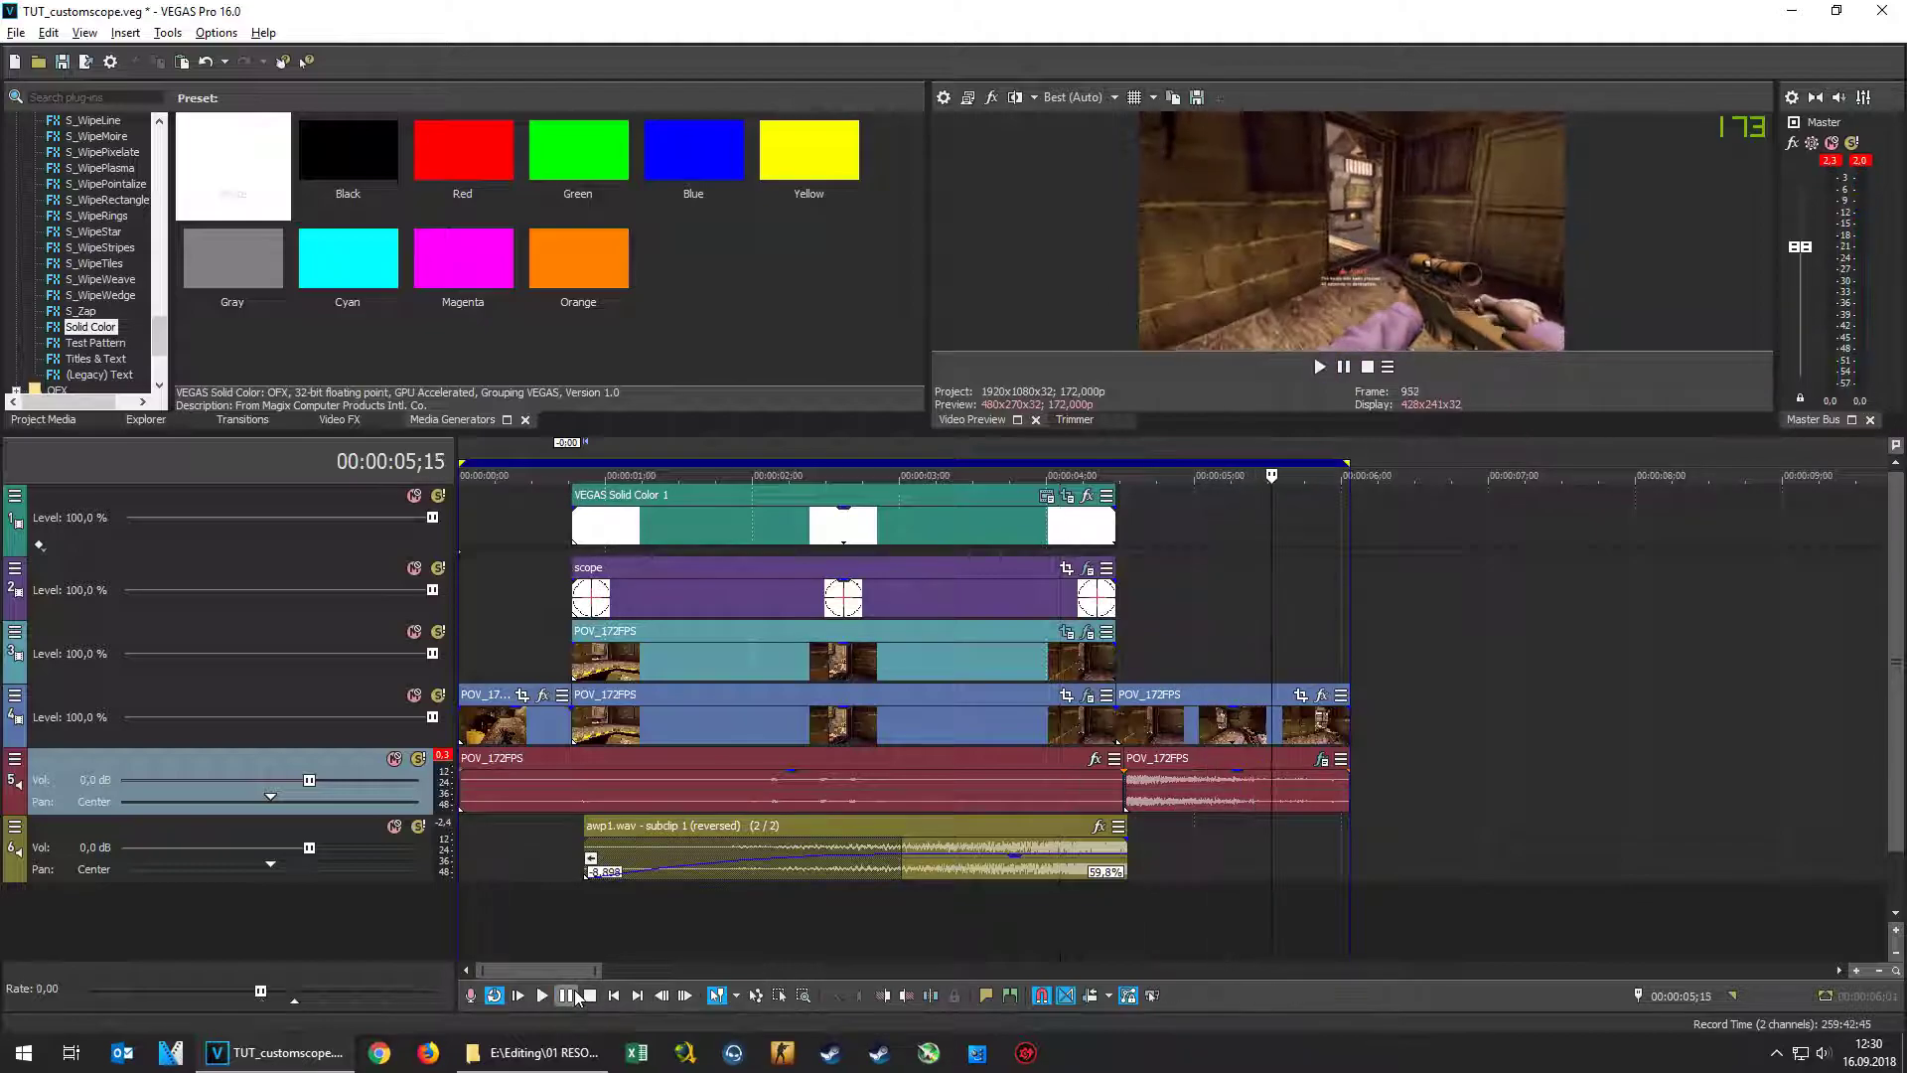
Stretch the last POV_172FPS video event on track 4 to about 00:00:06;29, and stretch the gunshot audio to match
click(1130, 726)
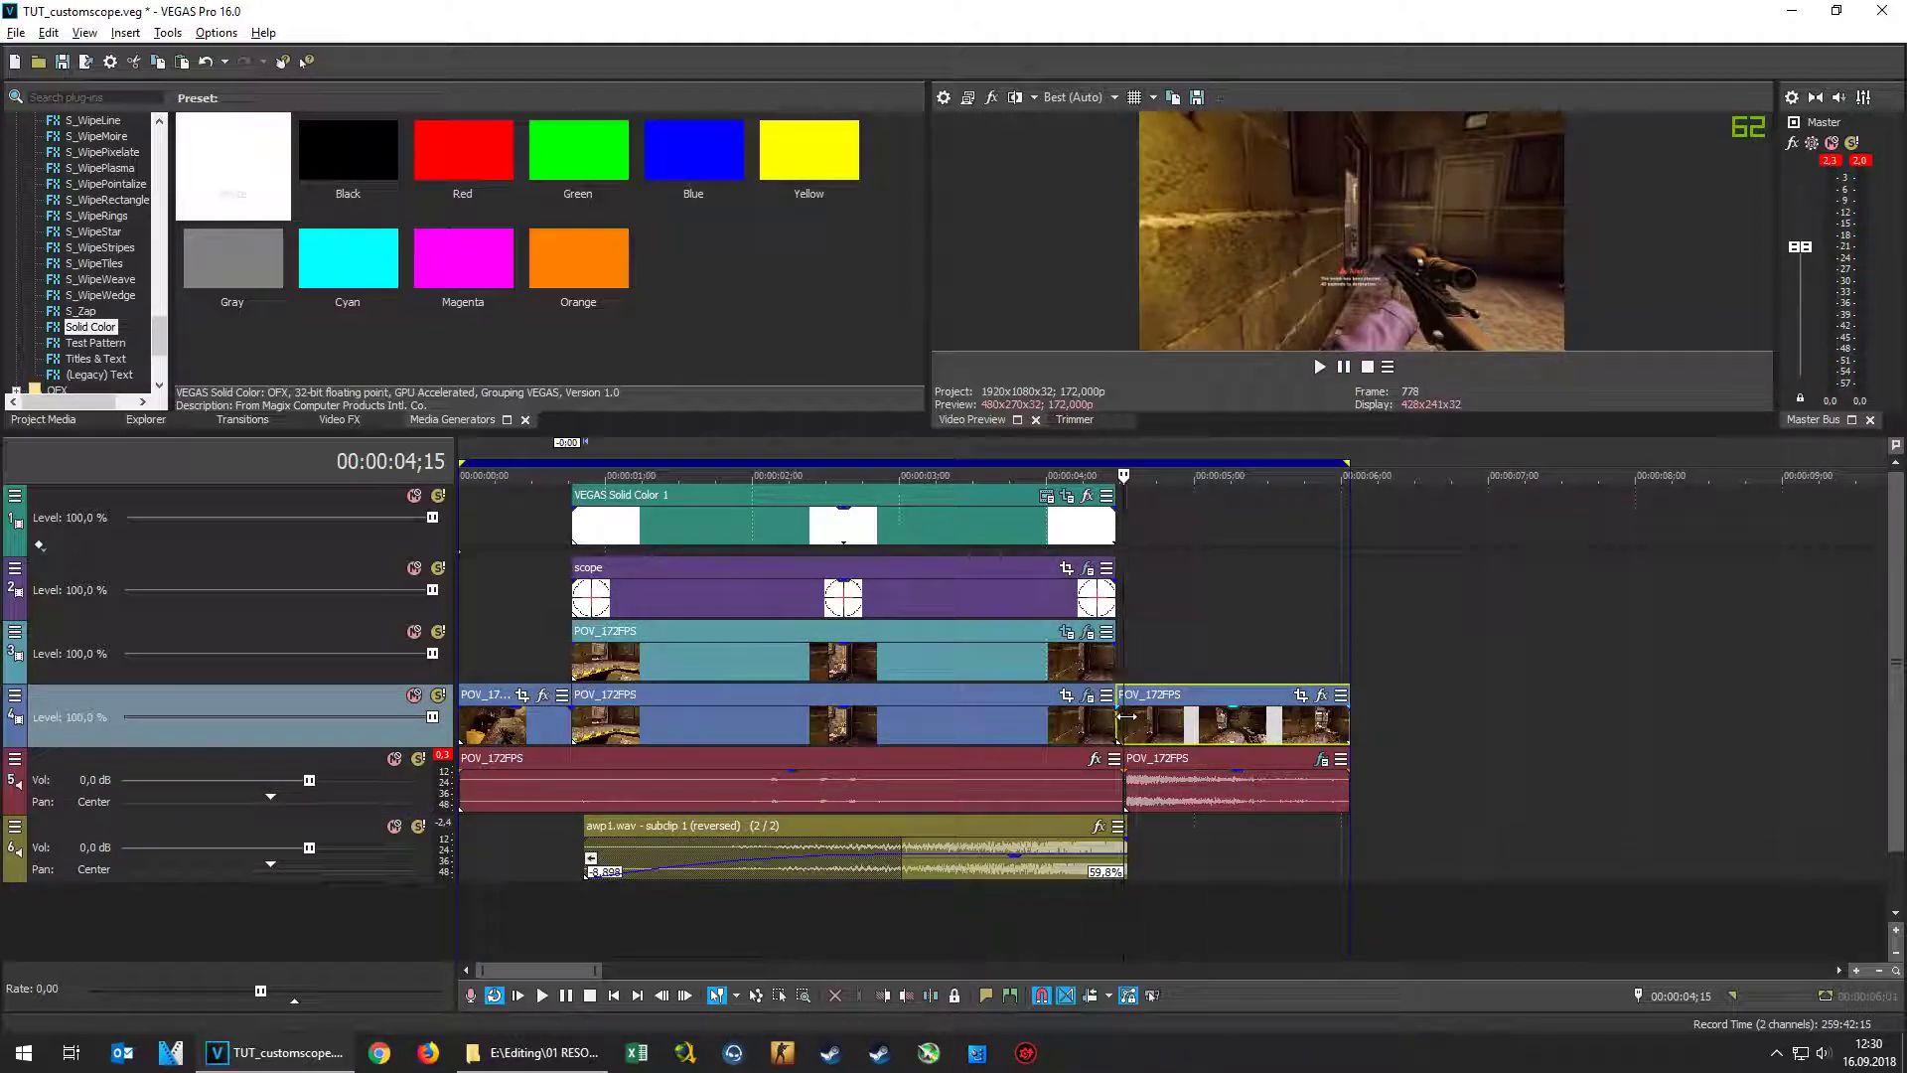
click(1247, 791)
drag(1353, 710, 1482, 707)
click(1346, 726)
key(space)
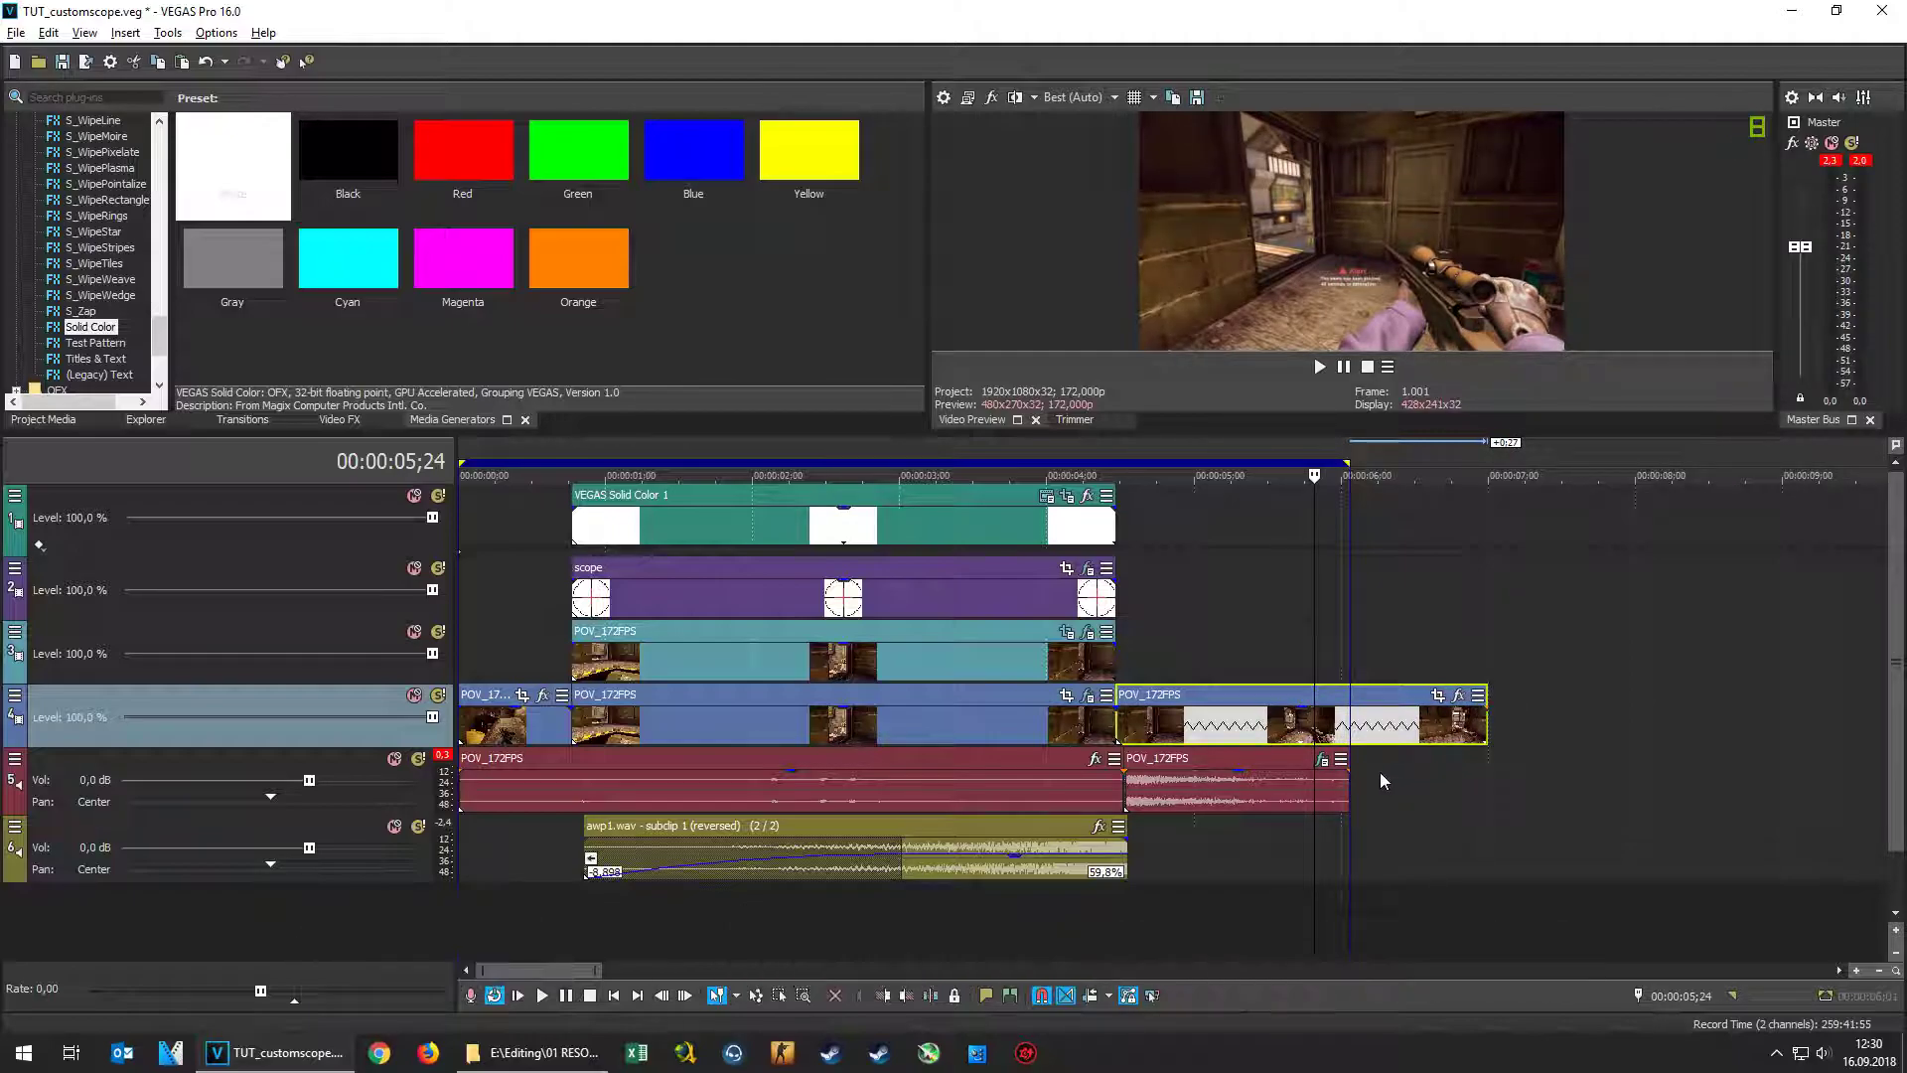
drag(1349, 777, 1443, 776)
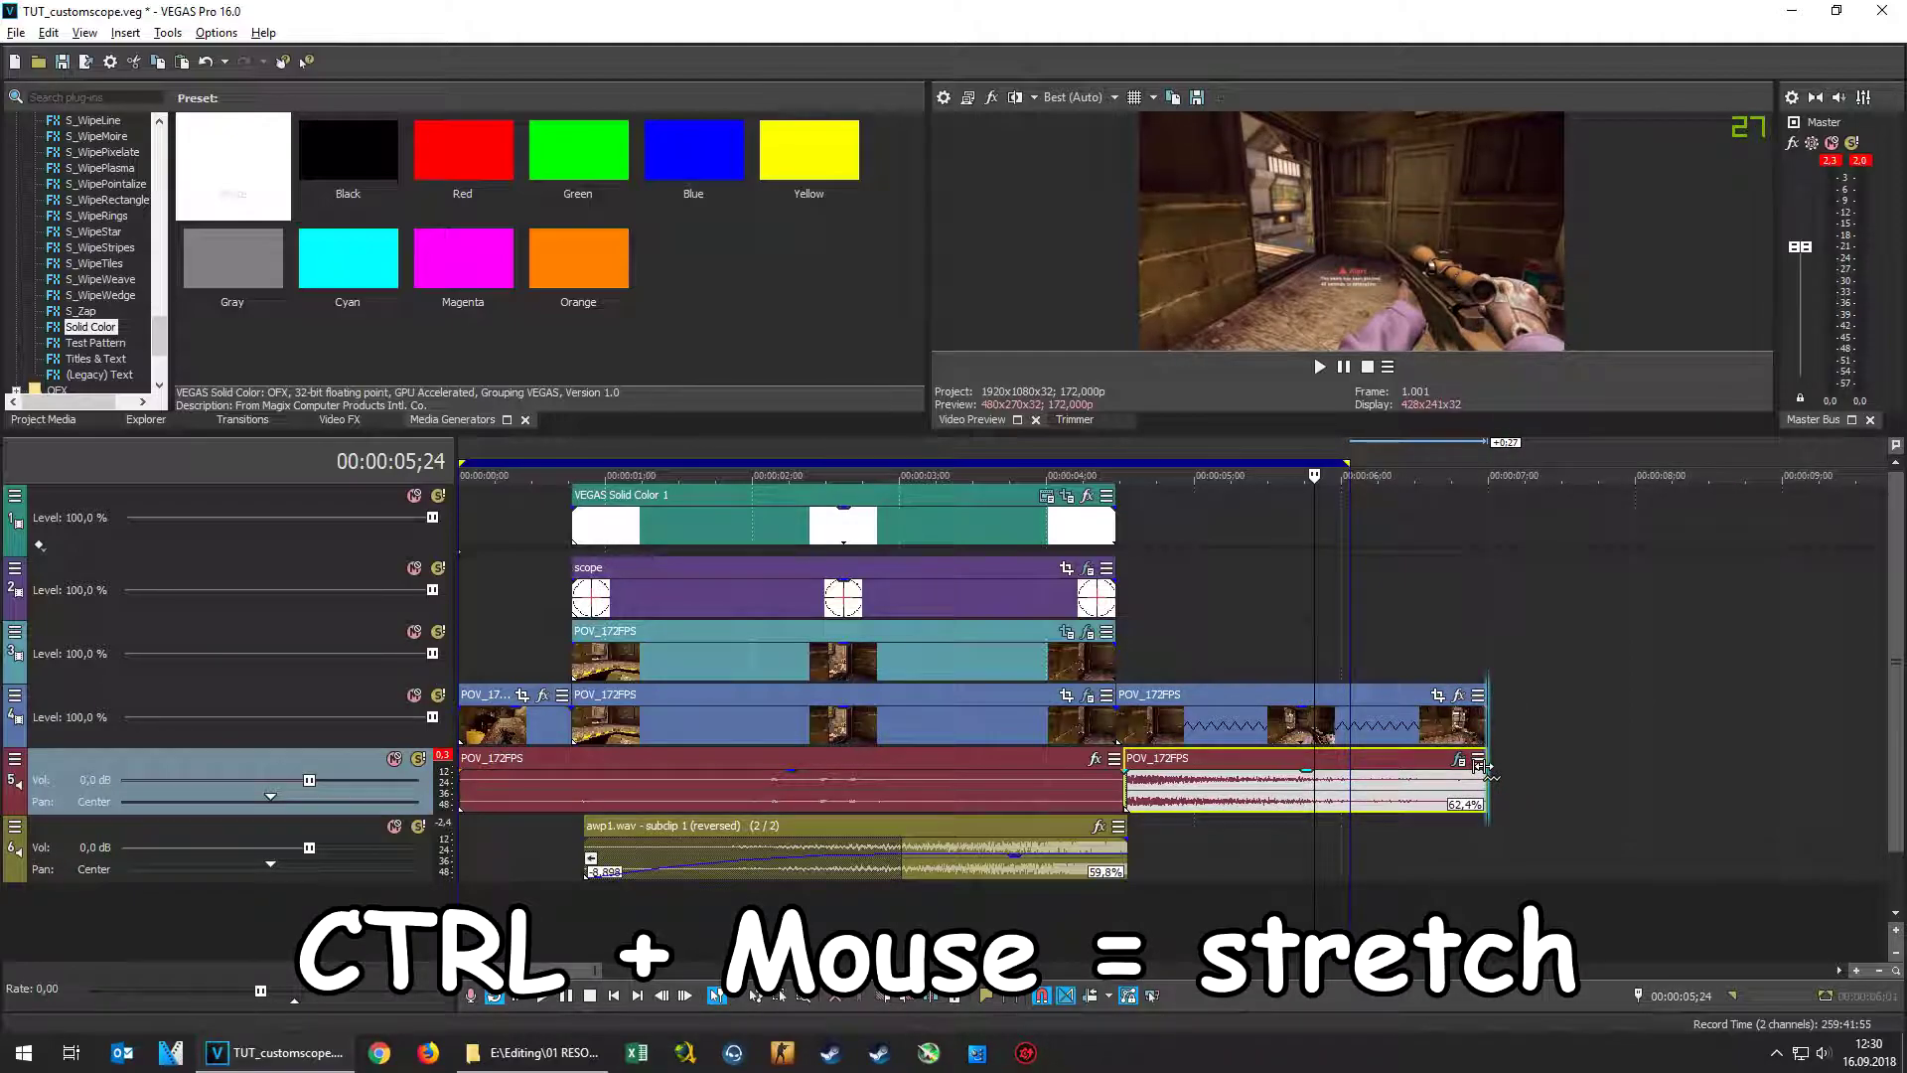
Lock the pitch change of the stretched gunshot audio event to its time stretch
right_click(1232, 785)
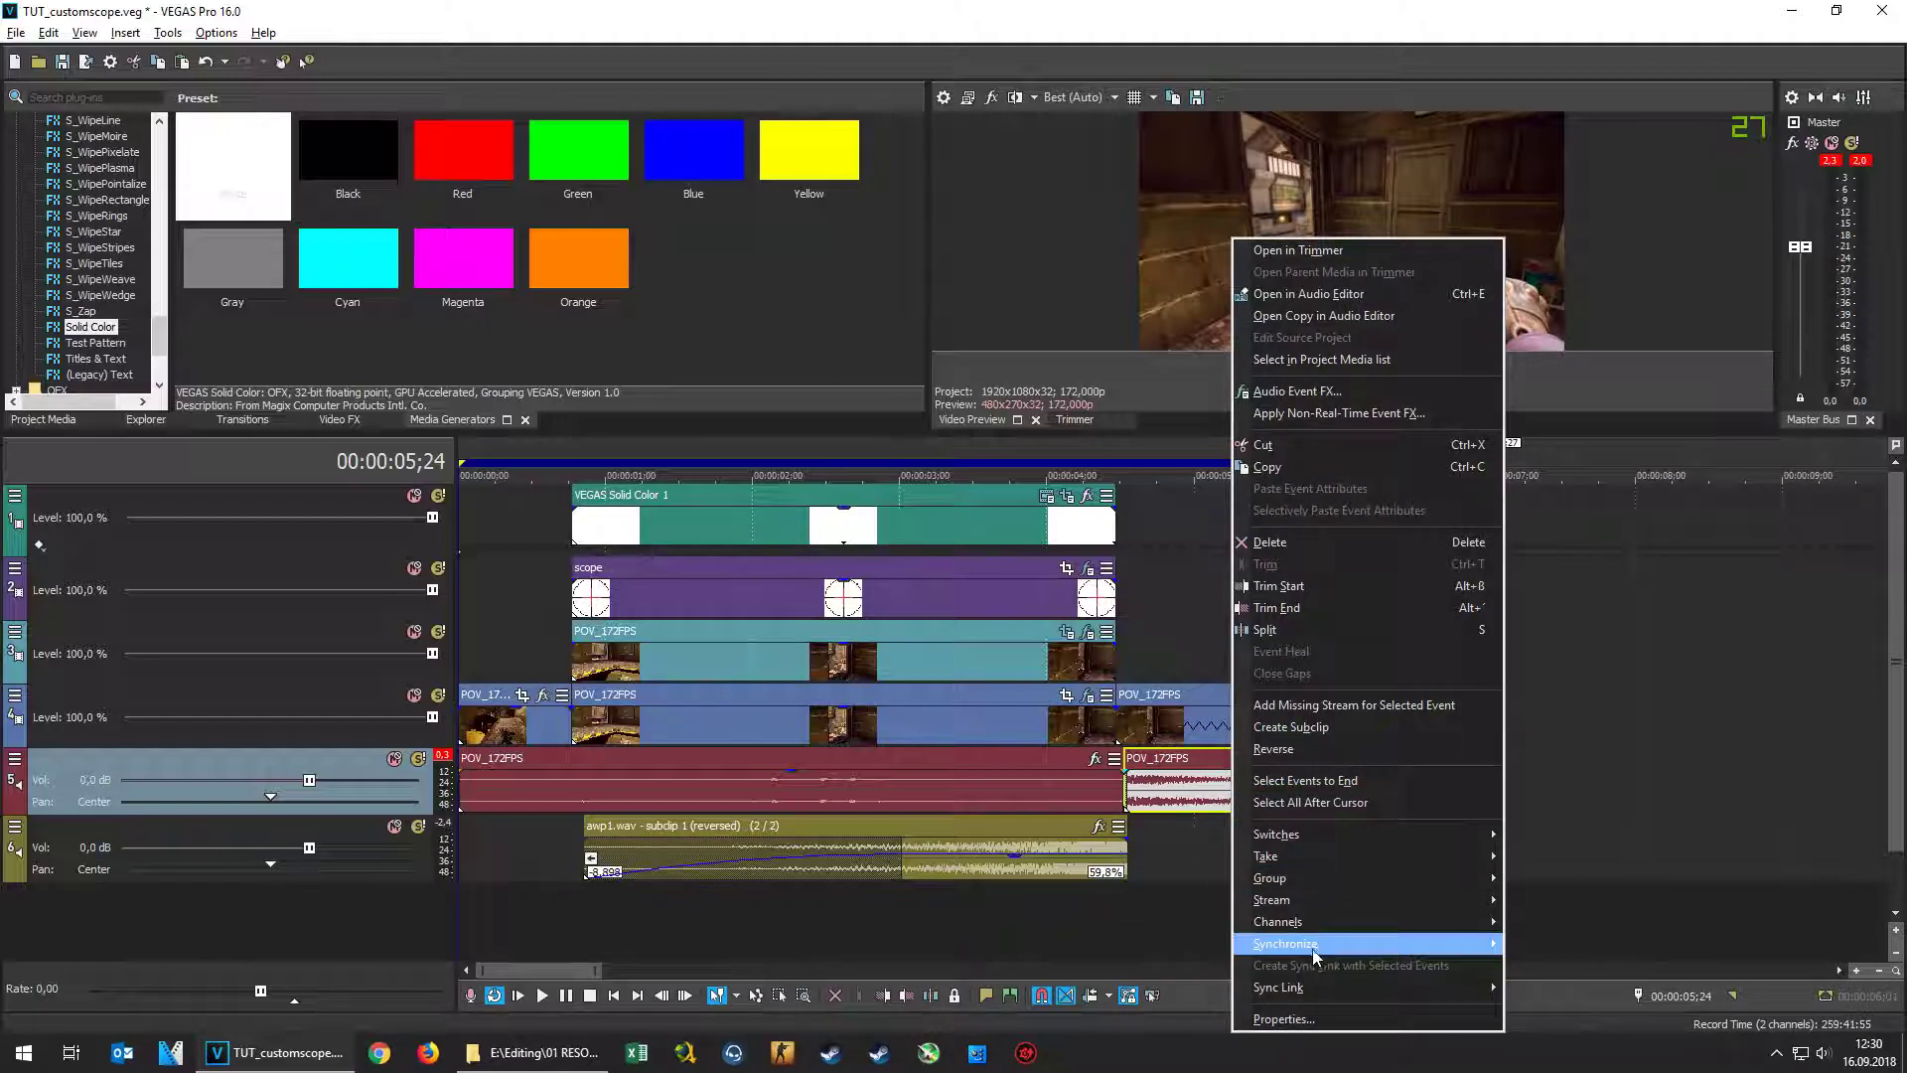
click(1283, 1020)
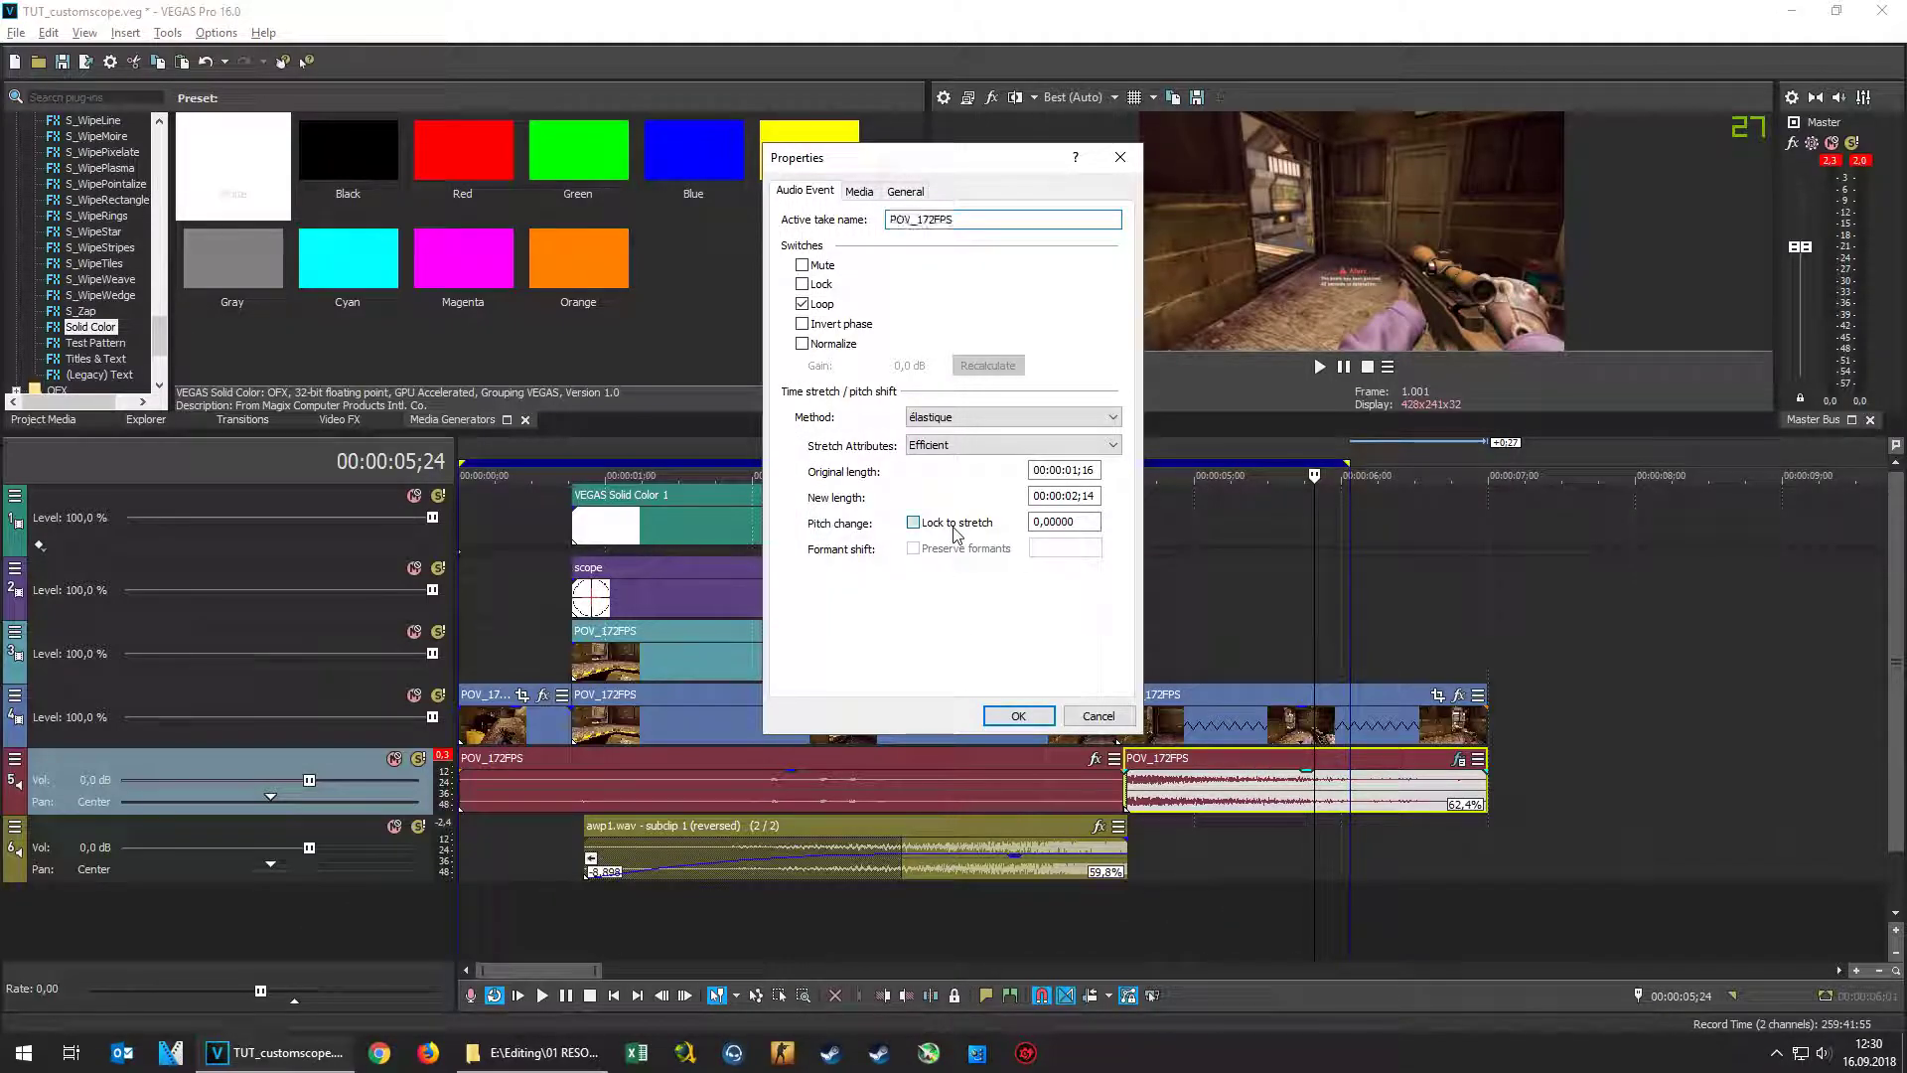
click(1015, 716)
Play the whole project through to the slowed-down ending at 00:00:06;29, and return to the start
key(space)
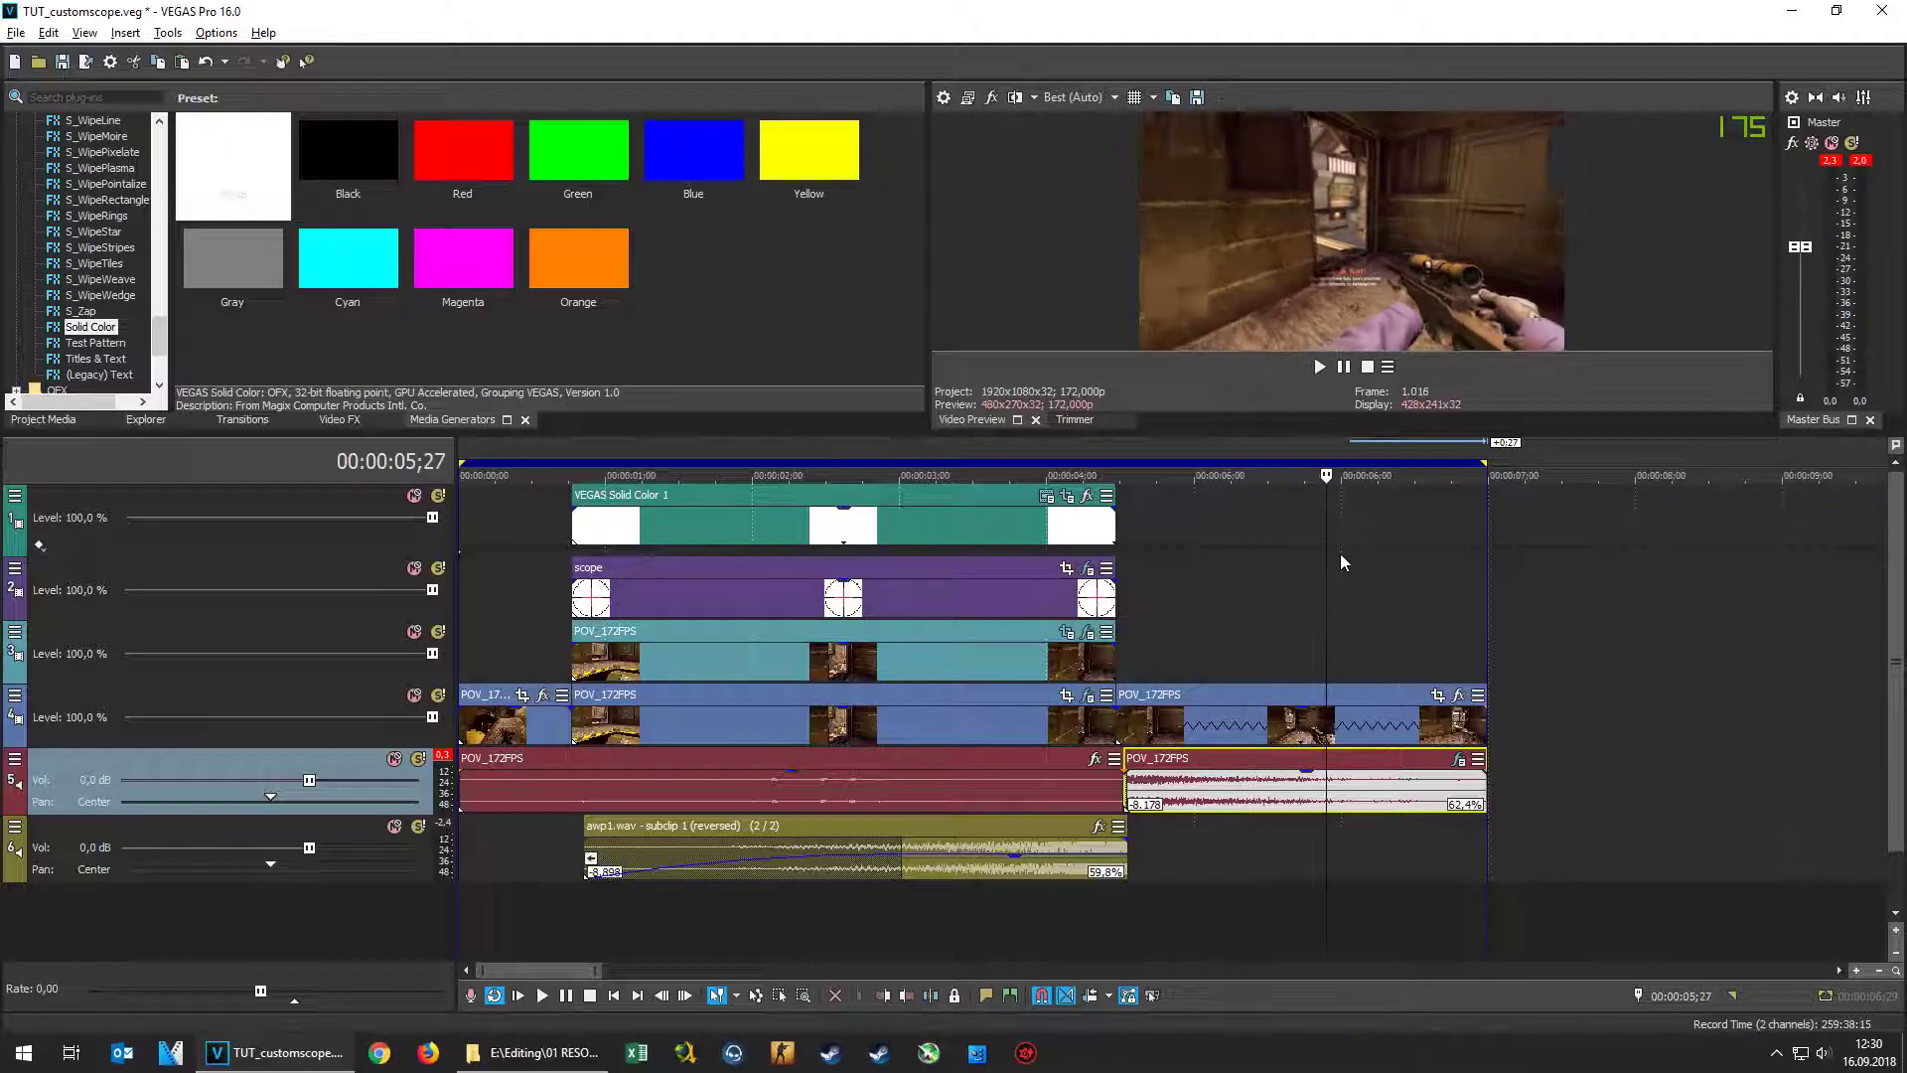
key(space)
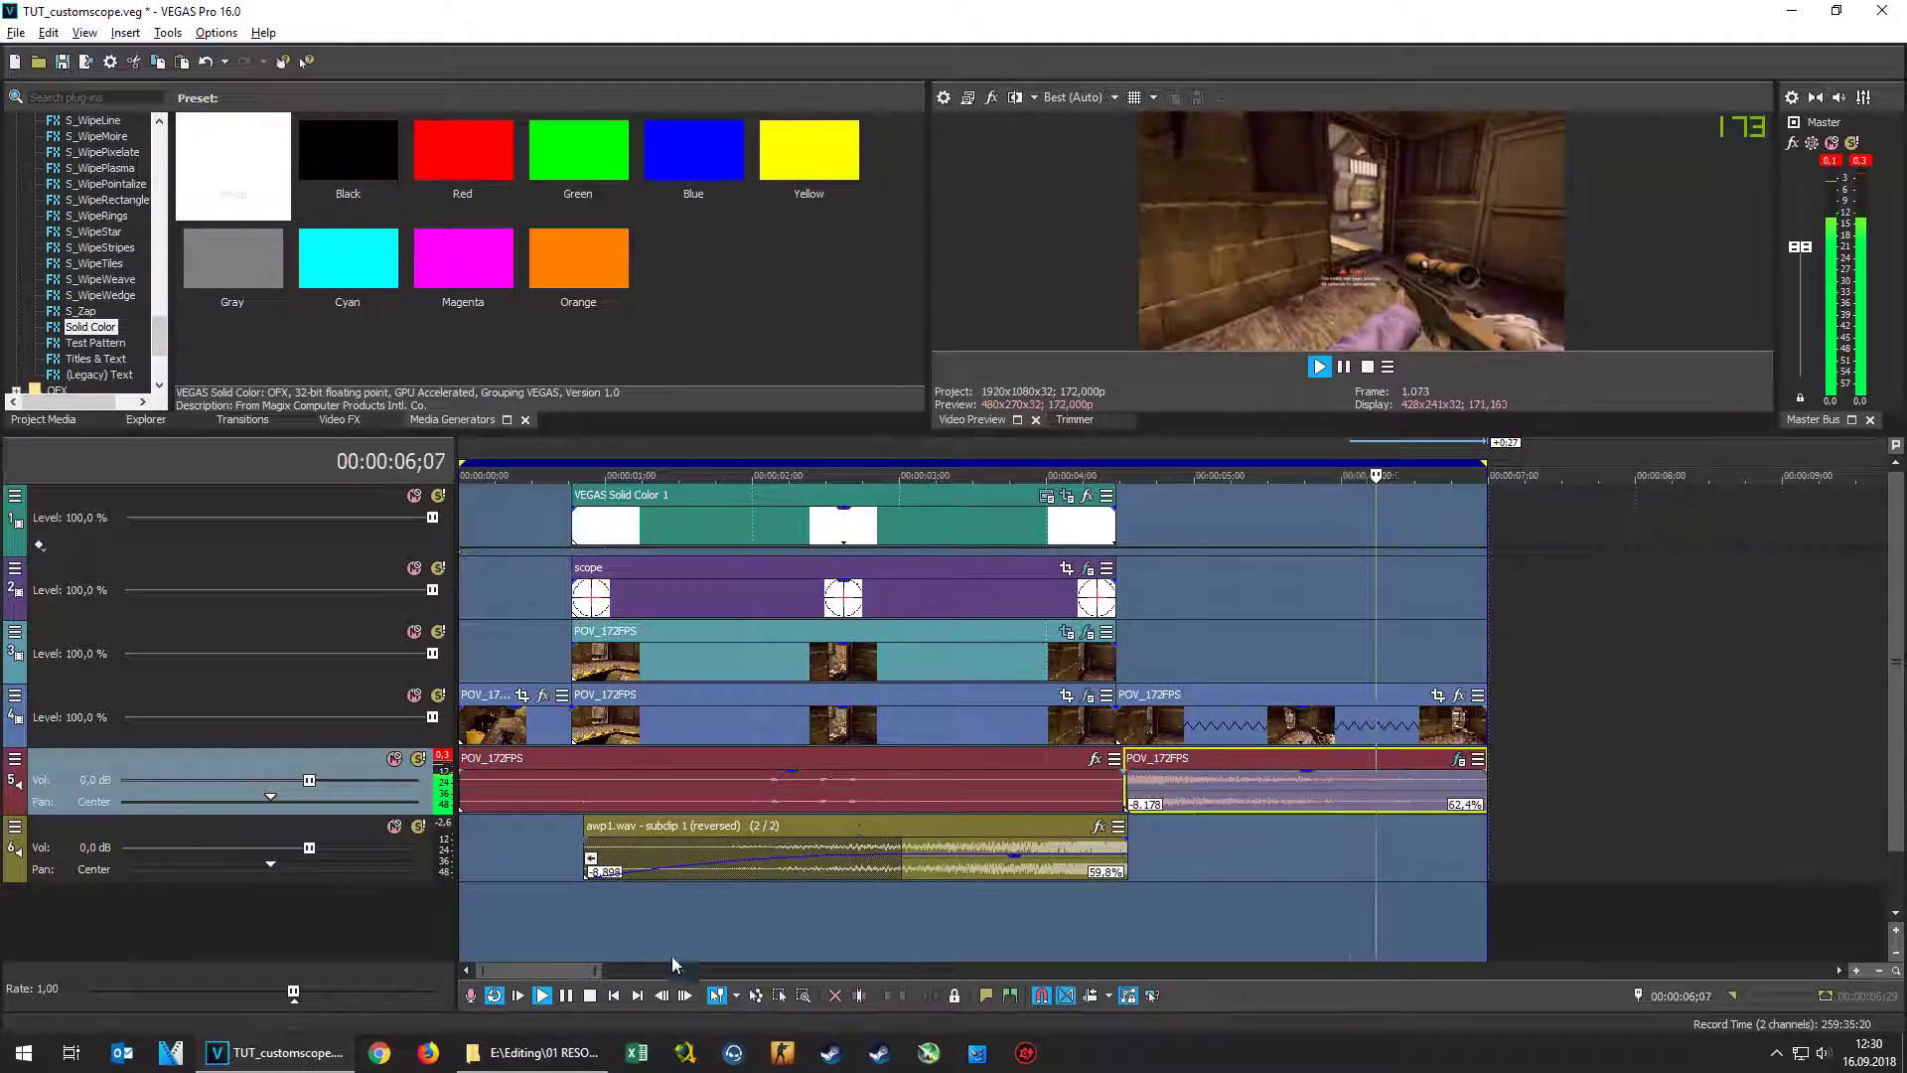
click(591, 997)
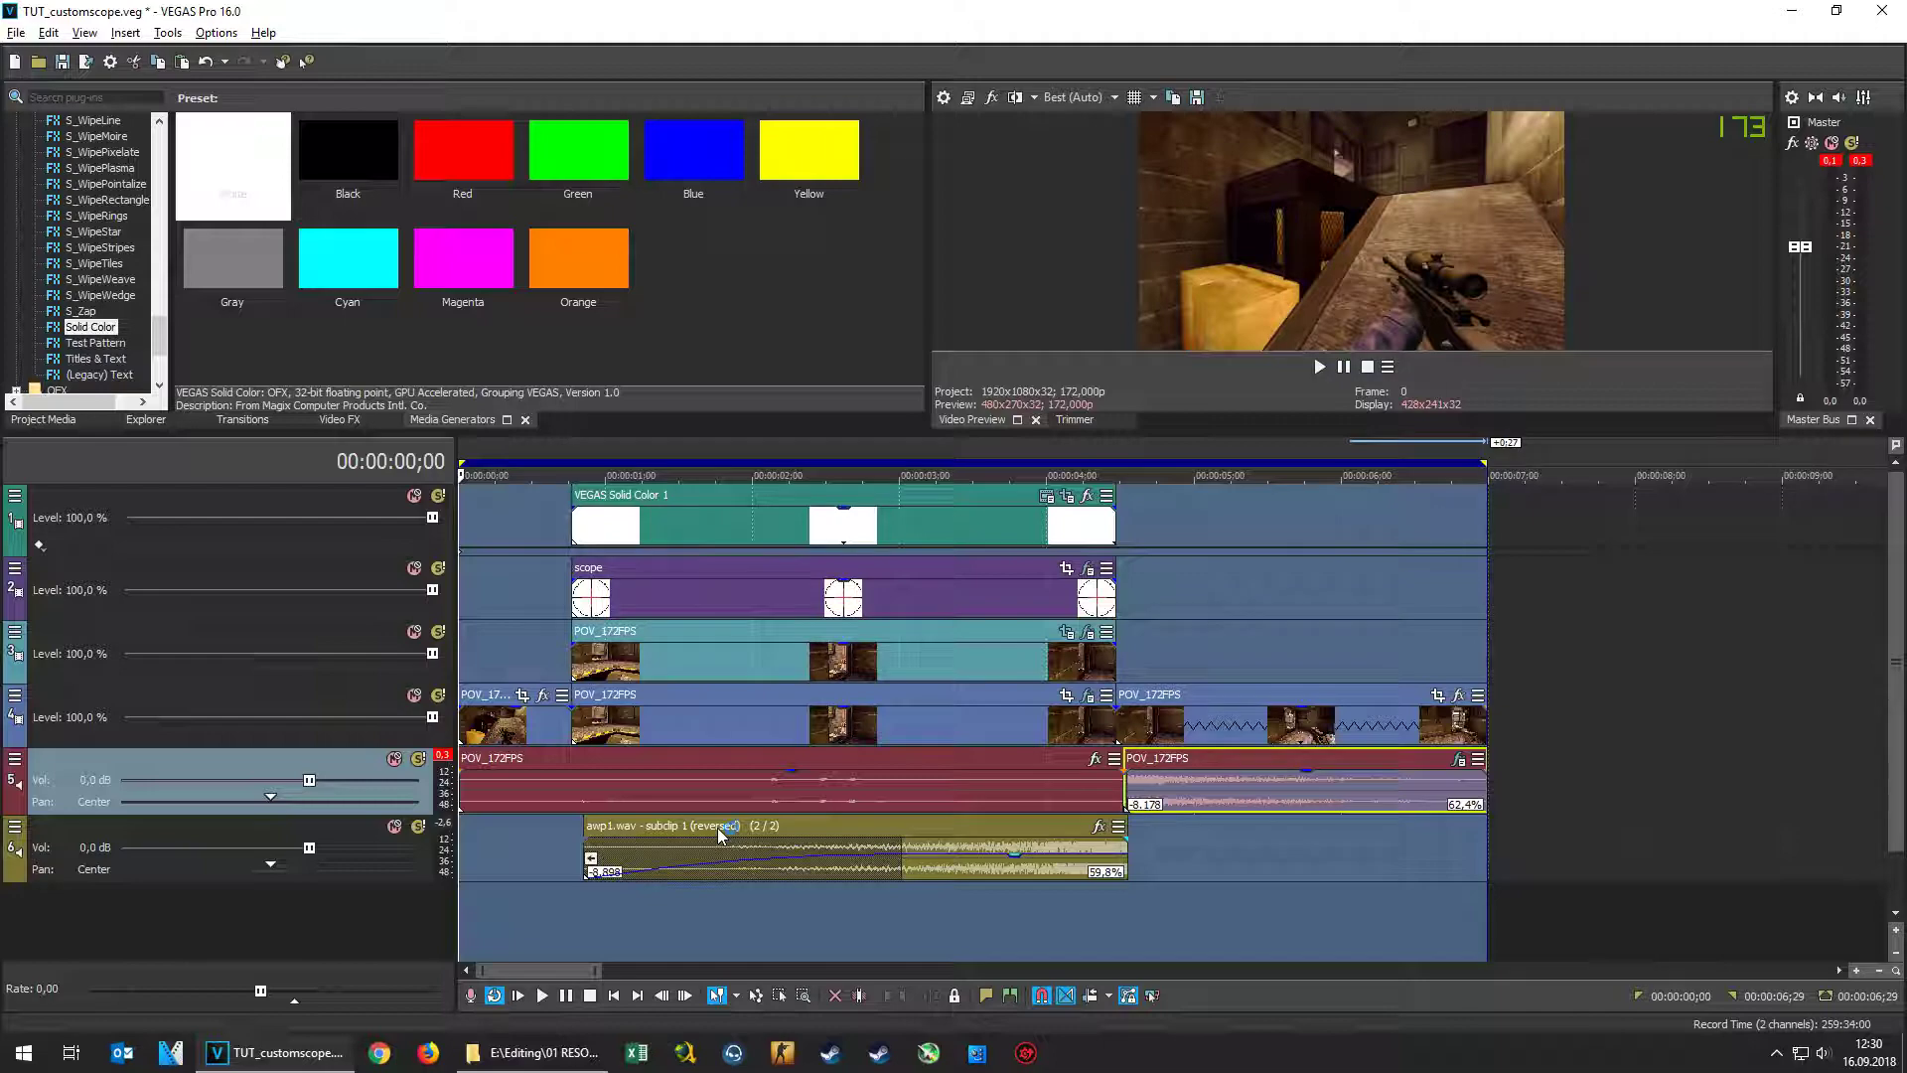